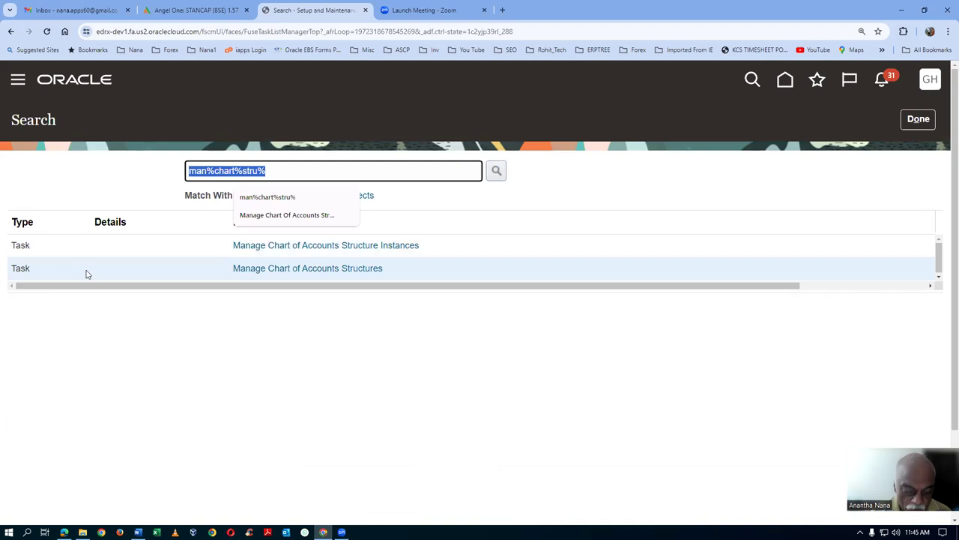
- Search man%locations%, open Manage Locations, and start creating a new location
type("oca")
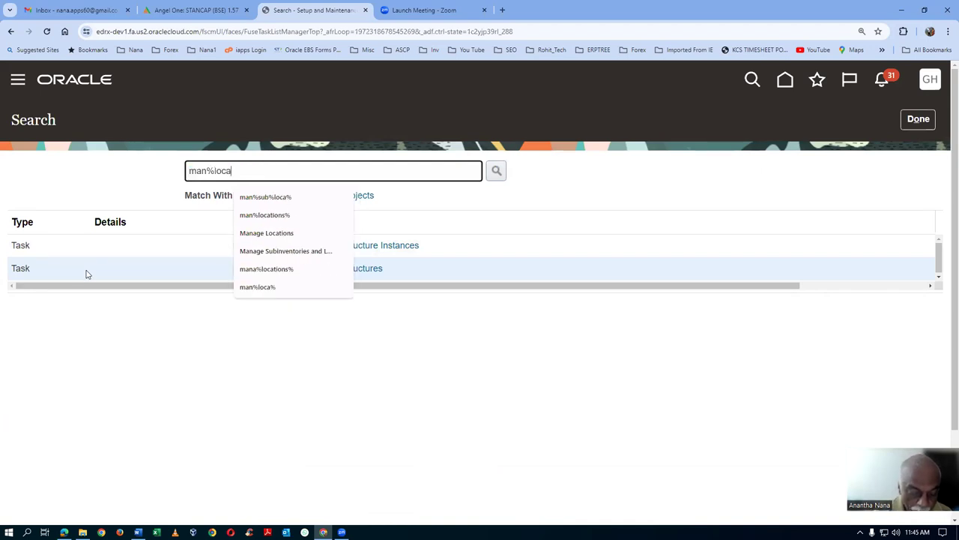
type("tions%")
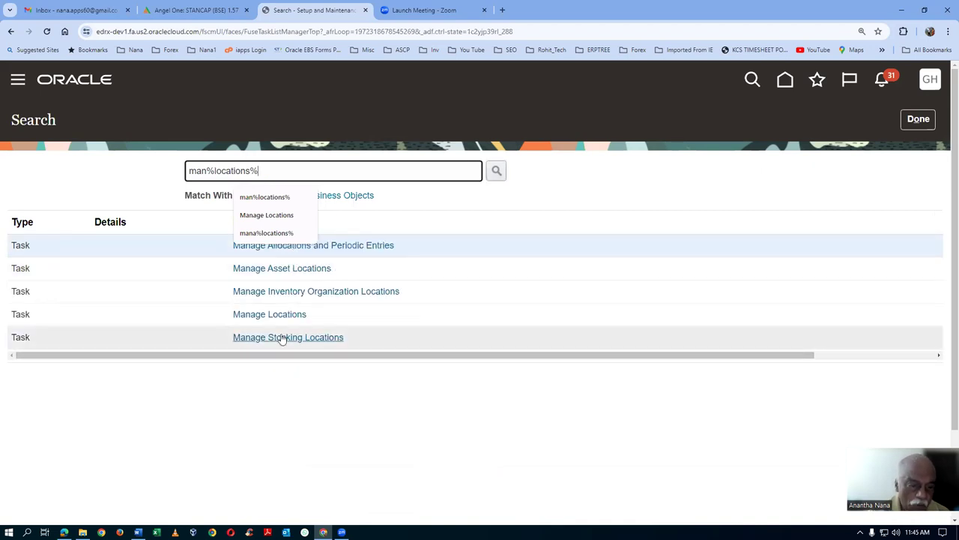
left_click(300, 315)
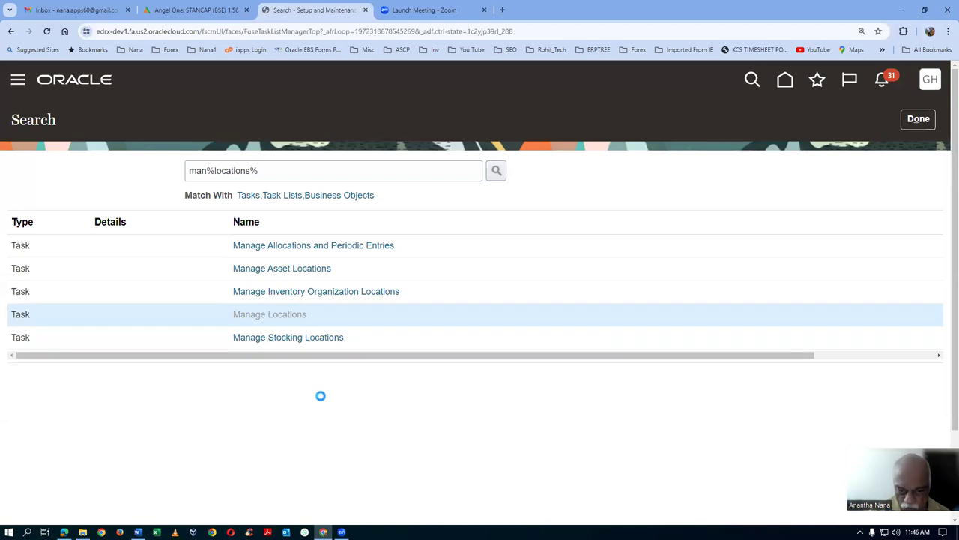
scroll(120, 373, "down", 2)
left_click(153, 365)
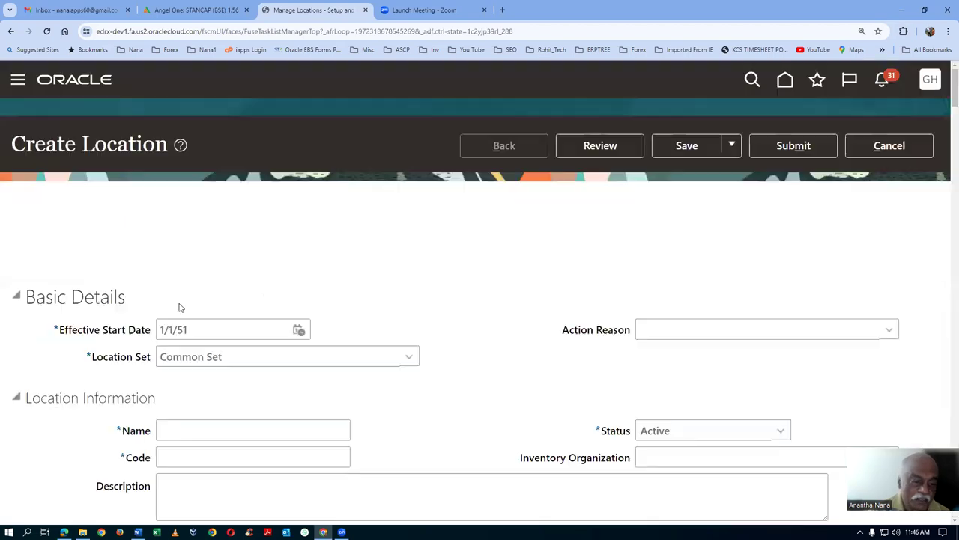
- Enter c02_loc_0 as the location's name, code and description
left_click(209, 424)
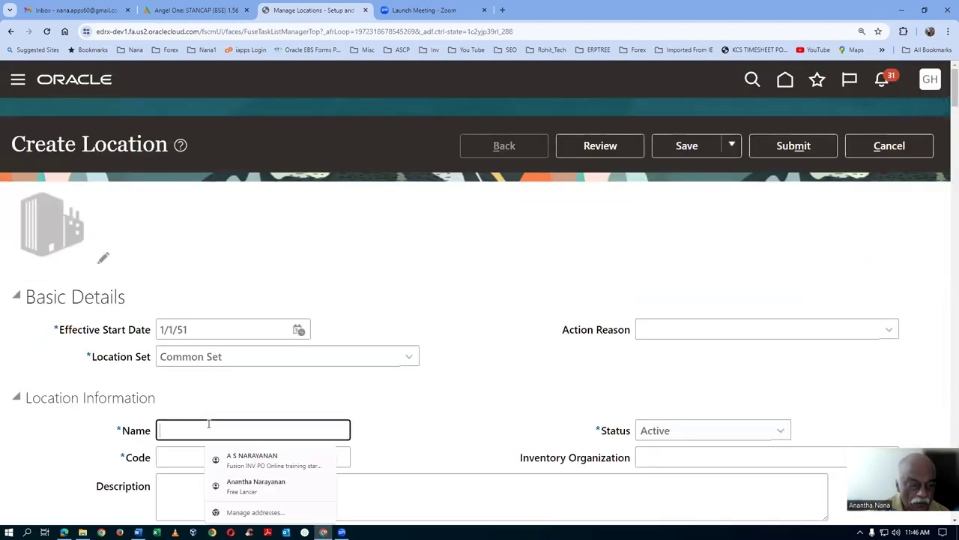
type("c02_loc_0")
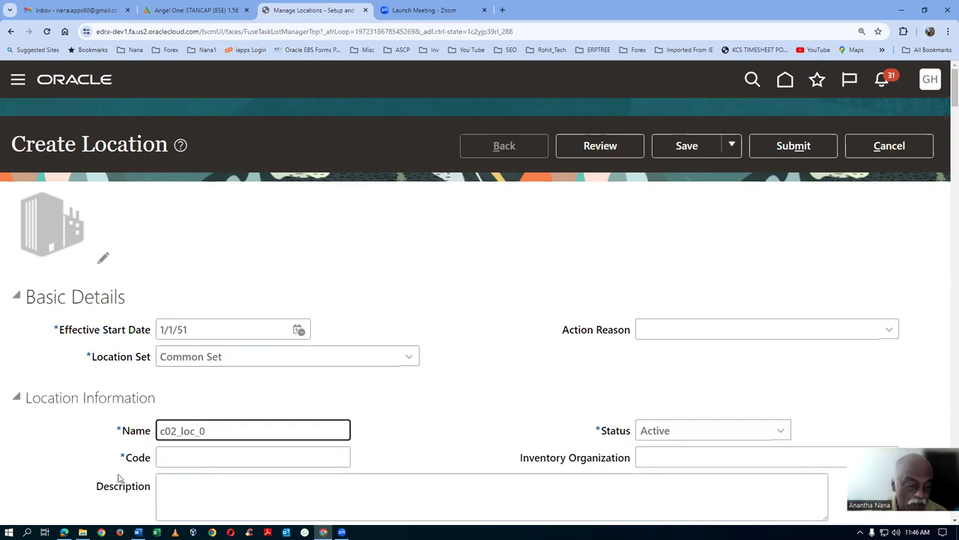
left_click_drag(235, 427, 63, 458)
key("ctrl+c")
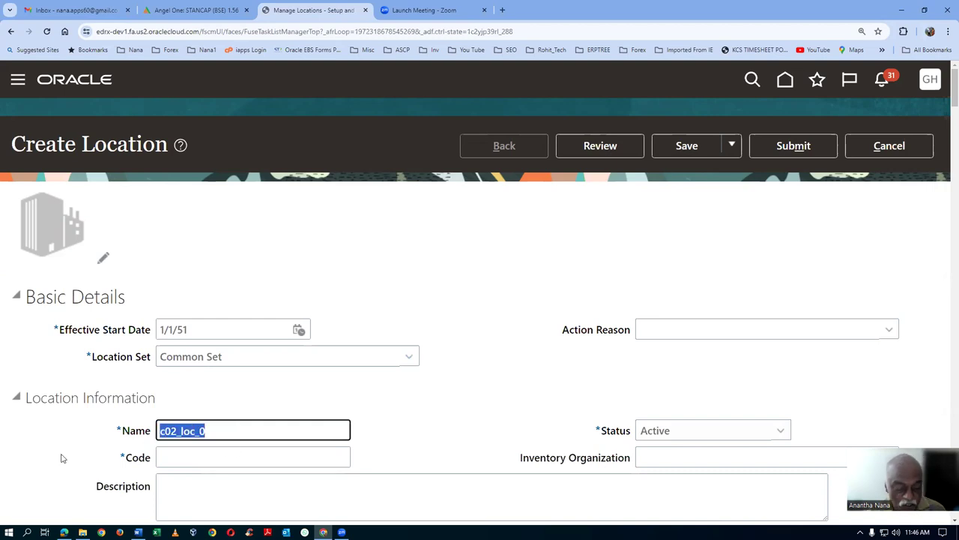
left_click(167, 460)
left_click(182, 489)
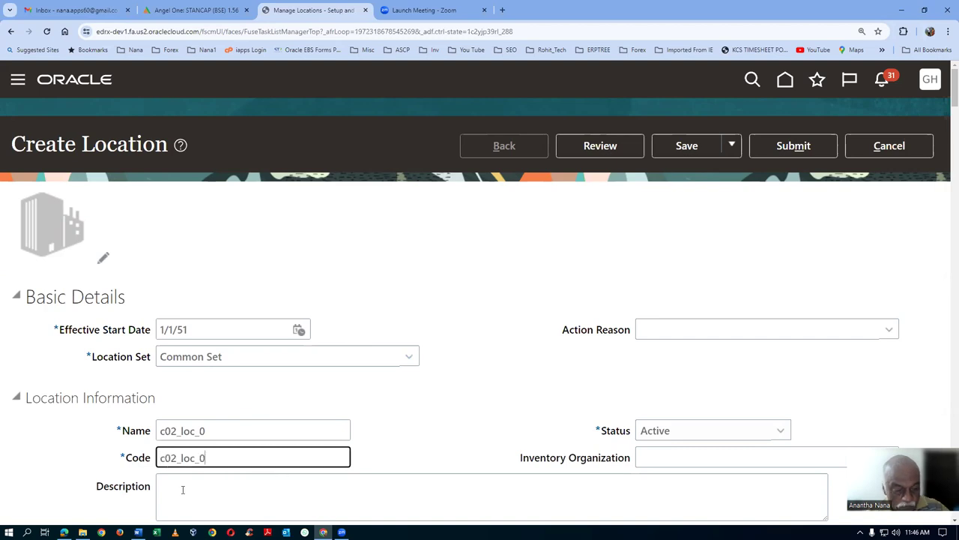
scroll(182, 490, "down", 2)
left_click(203, 349)
key("ctrl+v")
scroll(229, 362, "down", 3)
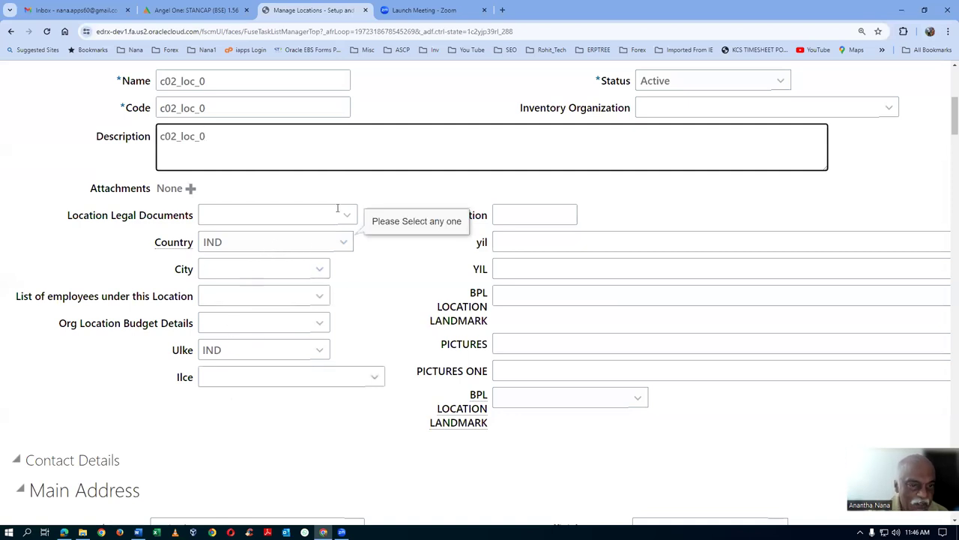
- Enter Mumbai as the city, then clear the city value again
left_click(224, 272)
type("Mumbai")
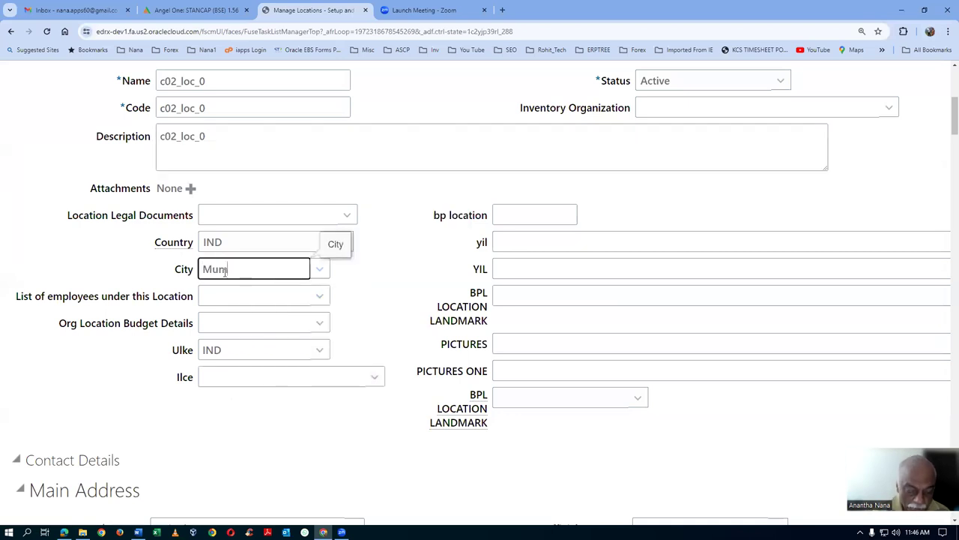
key("Tab")
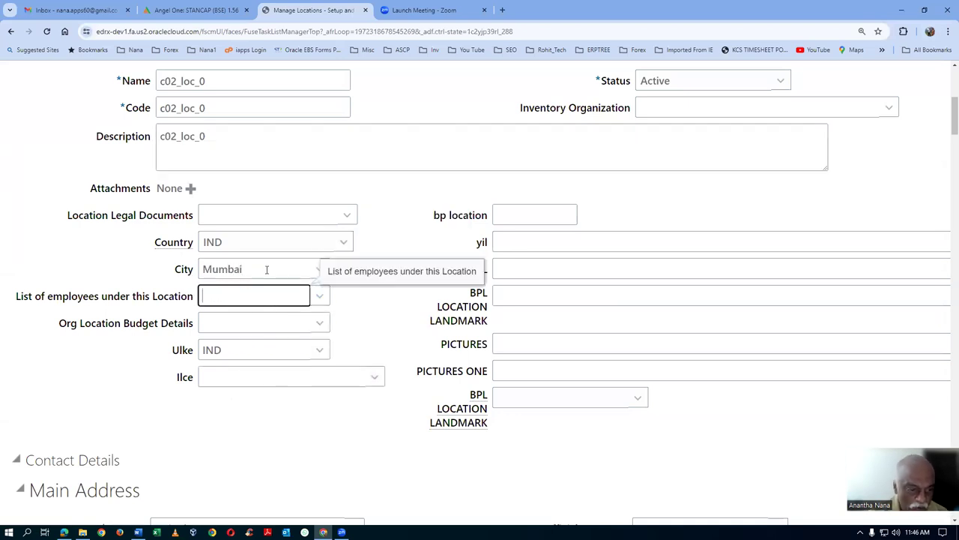
key("shift+Tab")
key("BackSpace")
- Dismiss the city search without a result and enter ZIP code 10020
scroll(110, 330, "down", 3)
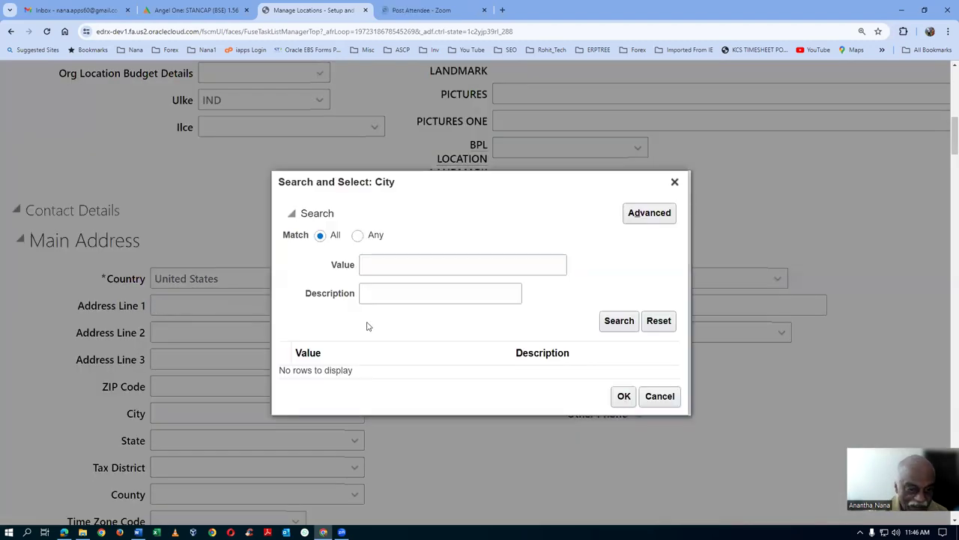
left_click(666, 397)
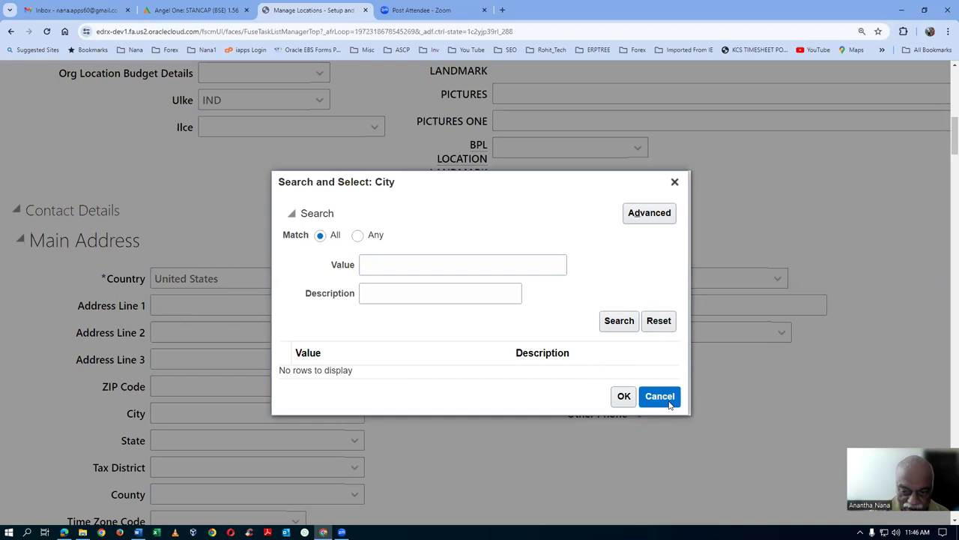
scroll(79, 386, "down", 5)
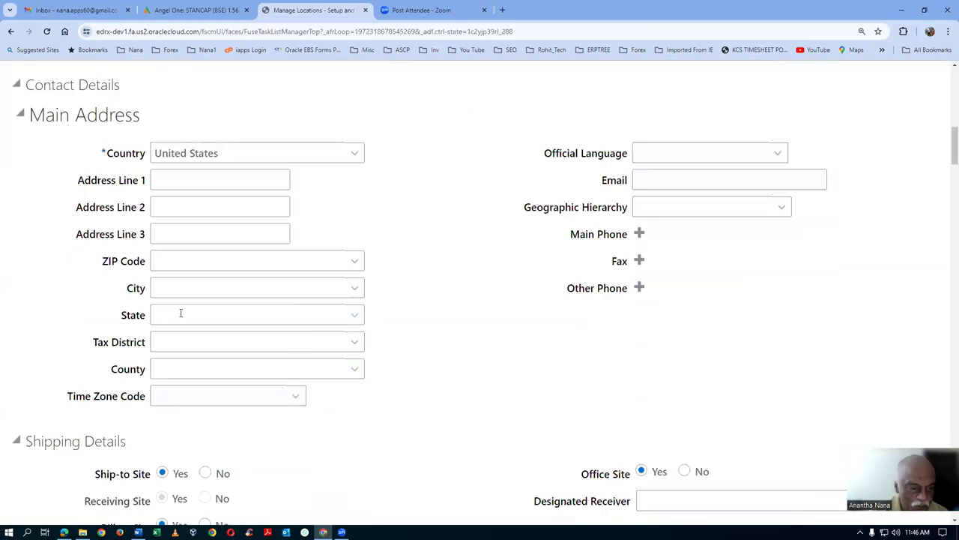
left_click(168, 258)
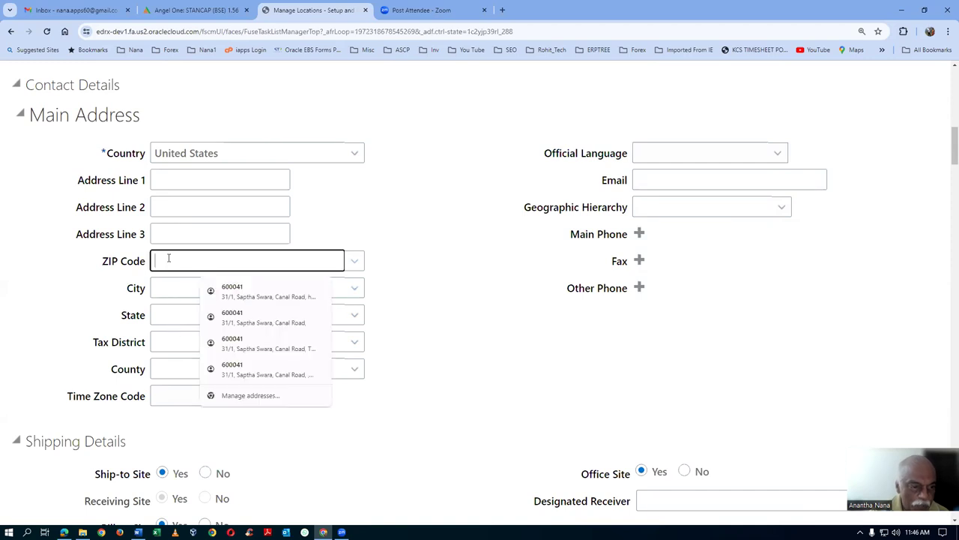
type("10020")
key("Tab")
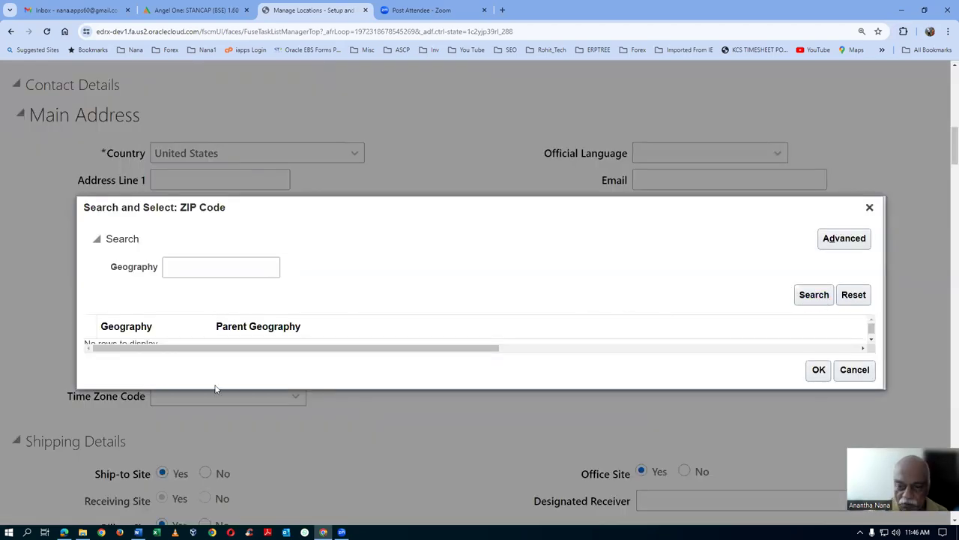
- Cancel the geography search for ZIP 10020 and leave the ZIP code empty
left_click(185, 267)
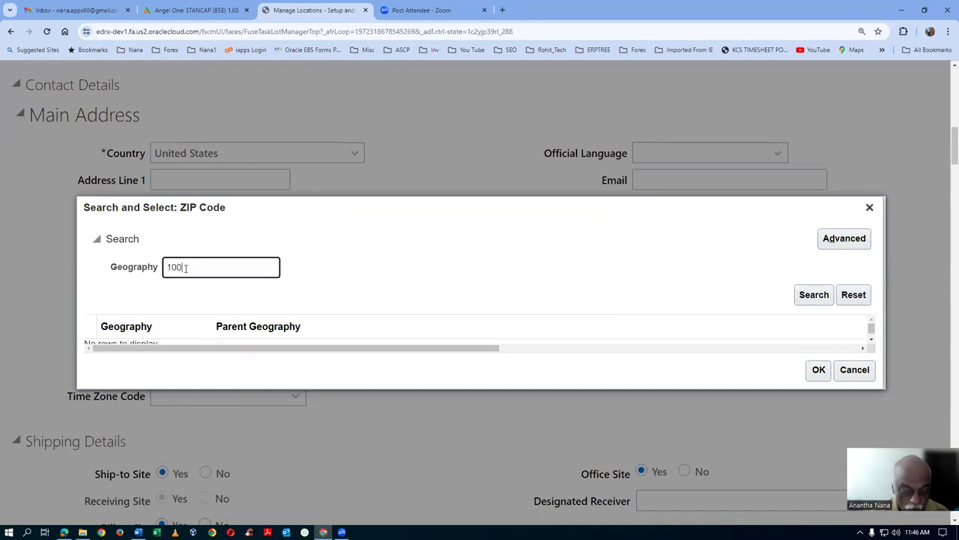
left_click(800, 298)
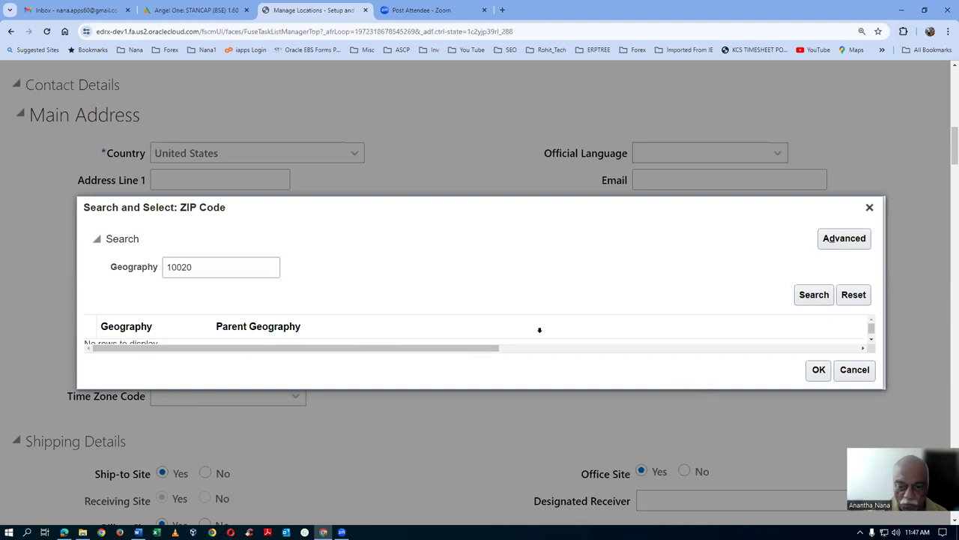
left_click(855, 369)
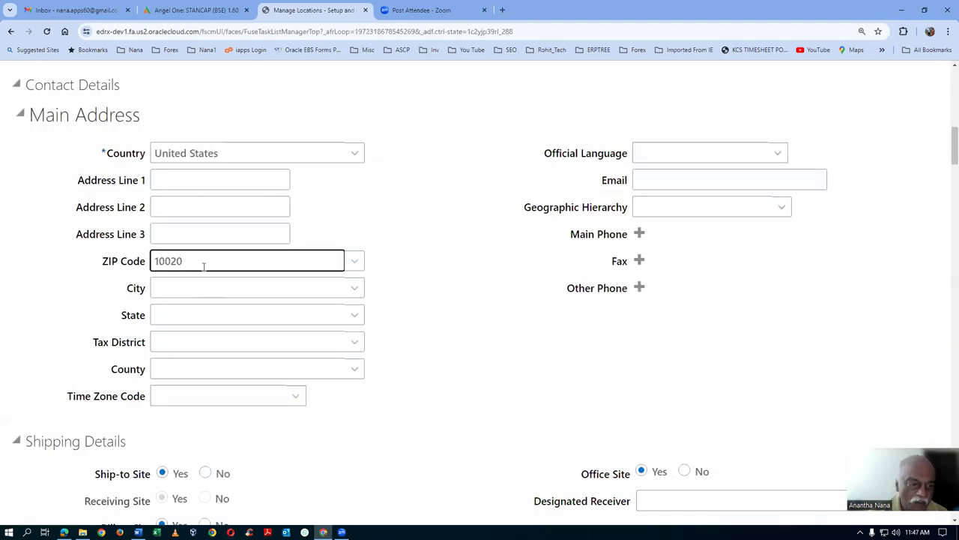
key("BackSpace")
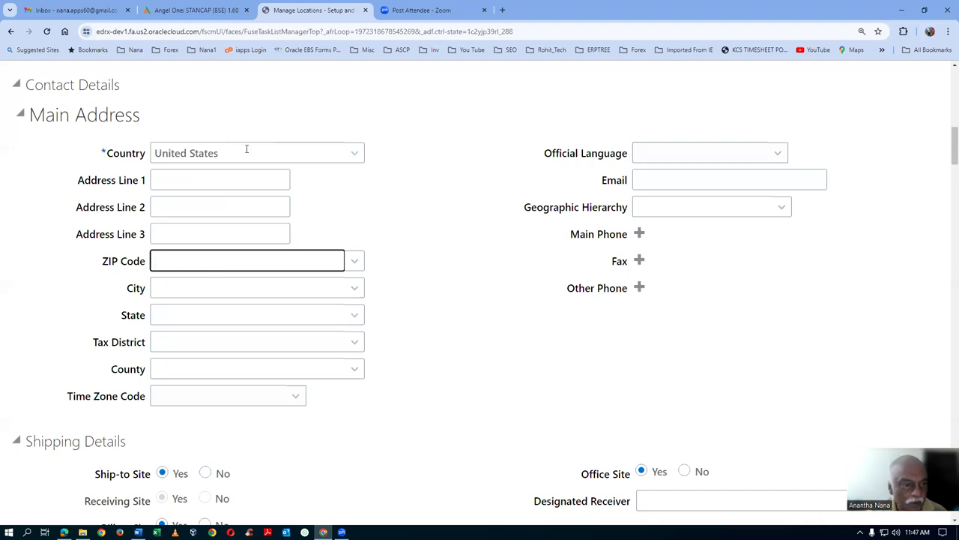
left_click(246, 149)
- Set the main address country to India and the city to Mumbai
type("India")
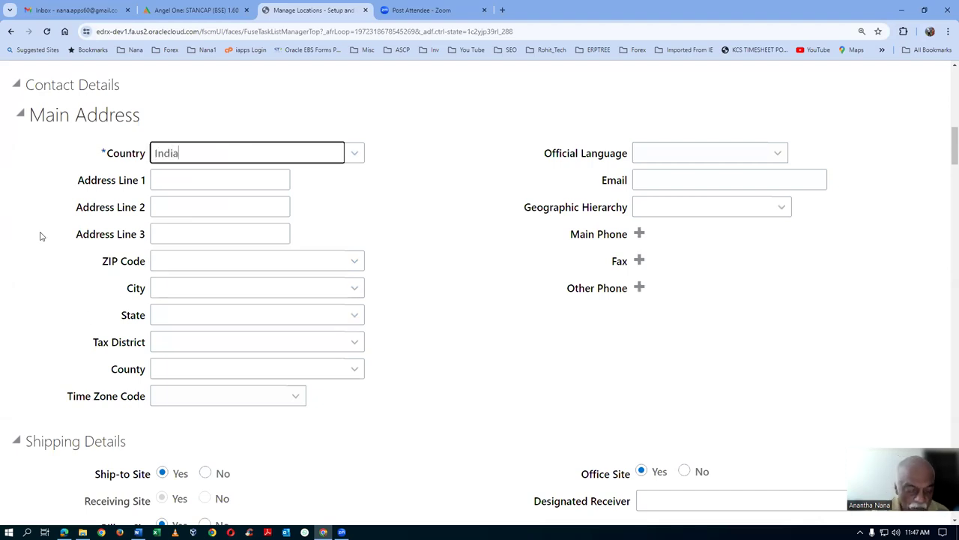
key("Tab")
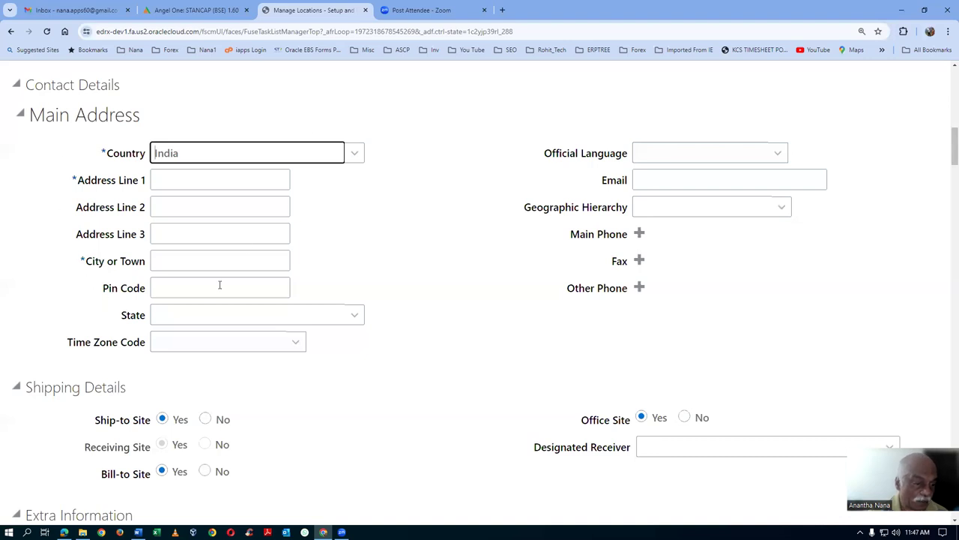
left_click(173, 260)
type("Mumbai")
key("Tab")
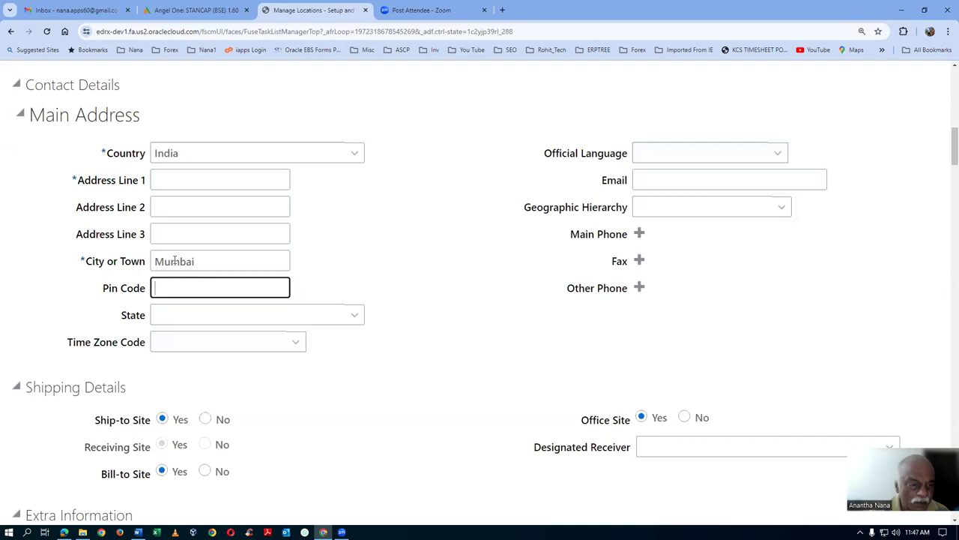
- Enter Address Line 1 'c02 addr 0' and pin code 400001
left_click(178, 182)
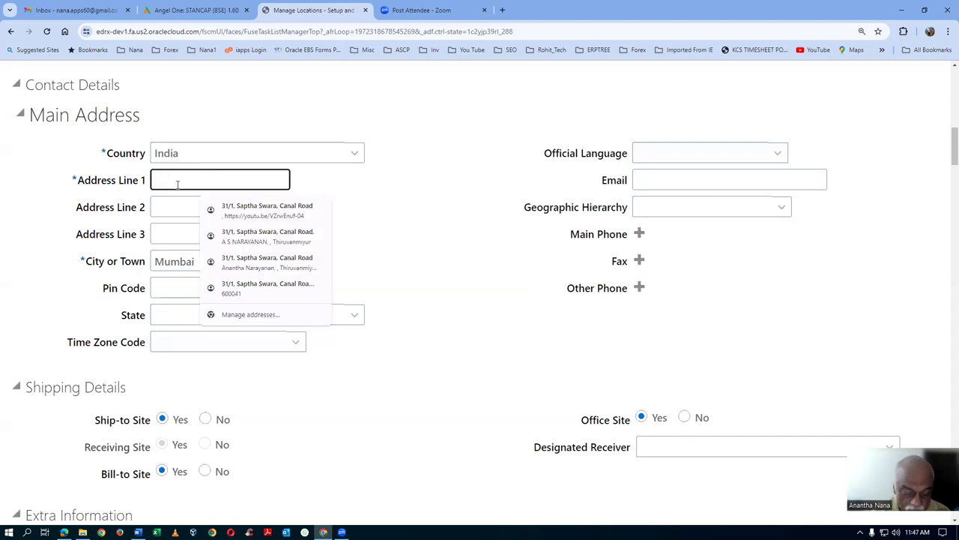
type("c02 addr 0")
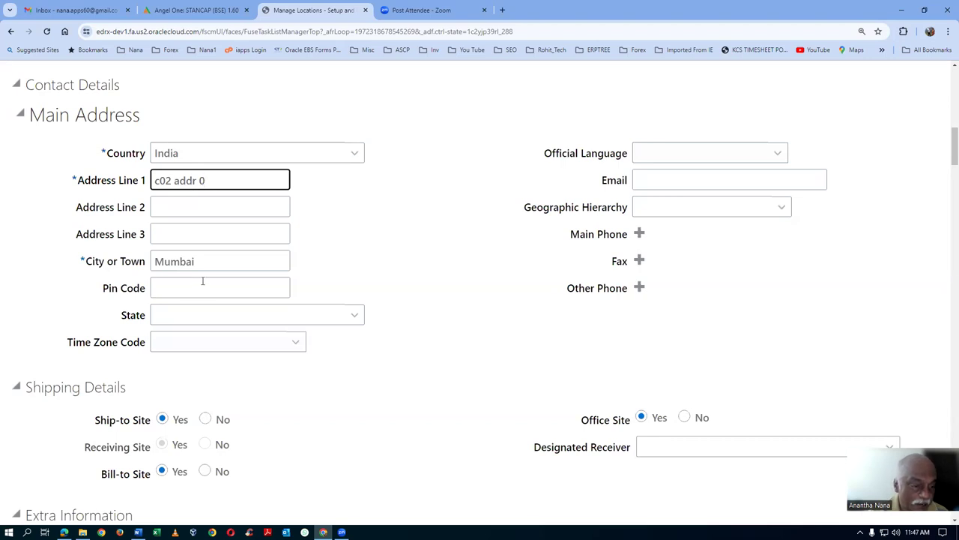
left_click(190, 288)
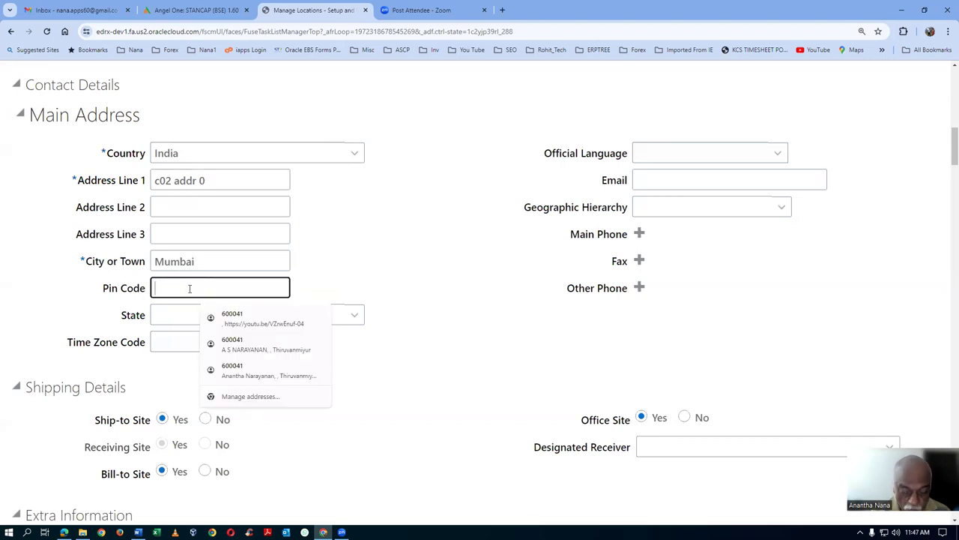
type("400001")
key("Tab")
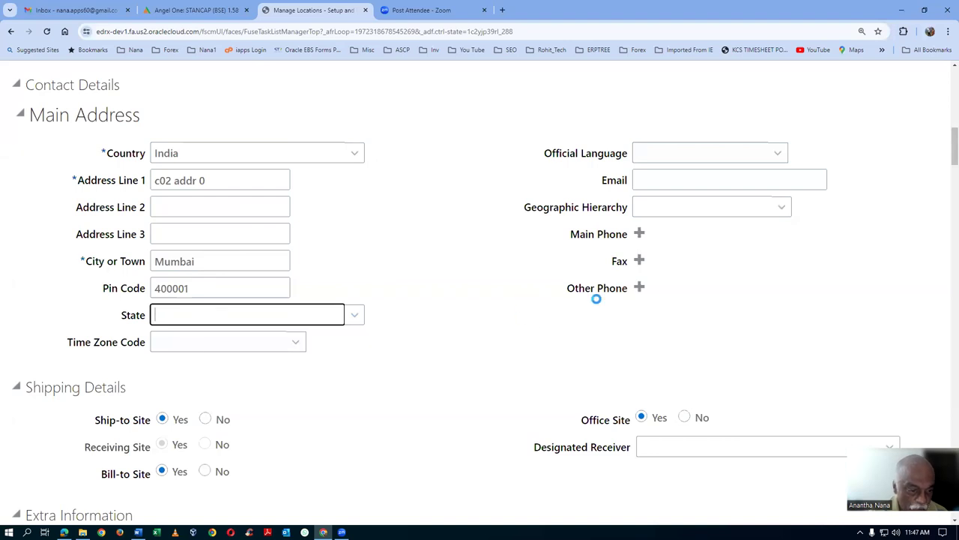
scroll(547, 242, "up", 8)
- Save location c02_loc_0, submit it, and confirm the submission
left_click(684, 147)
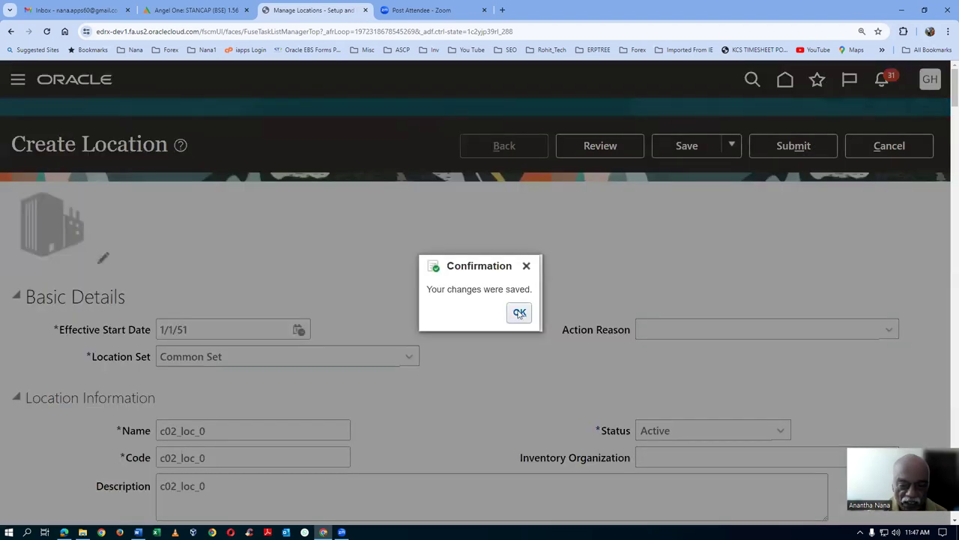
left_click(519, 313)
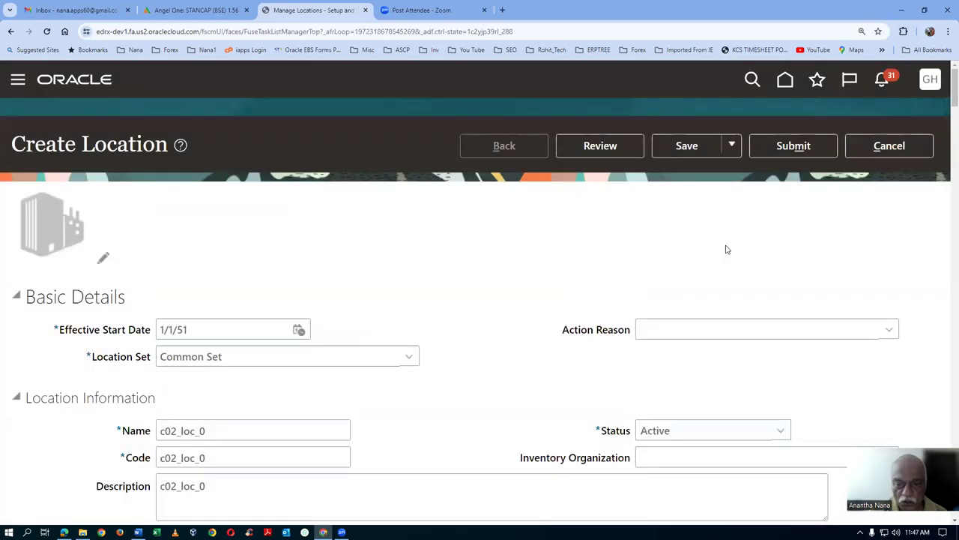
left_click(785, 147)
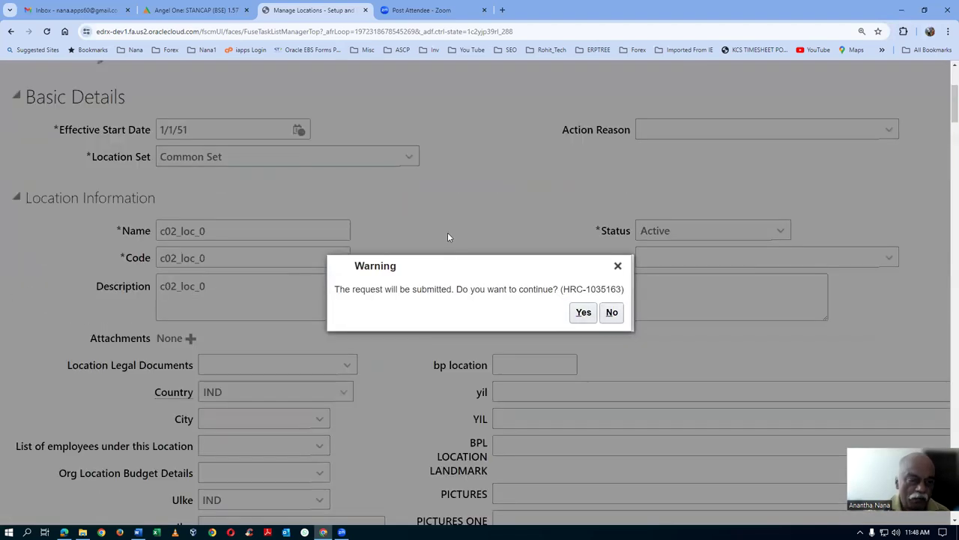
left_click(583, 311)
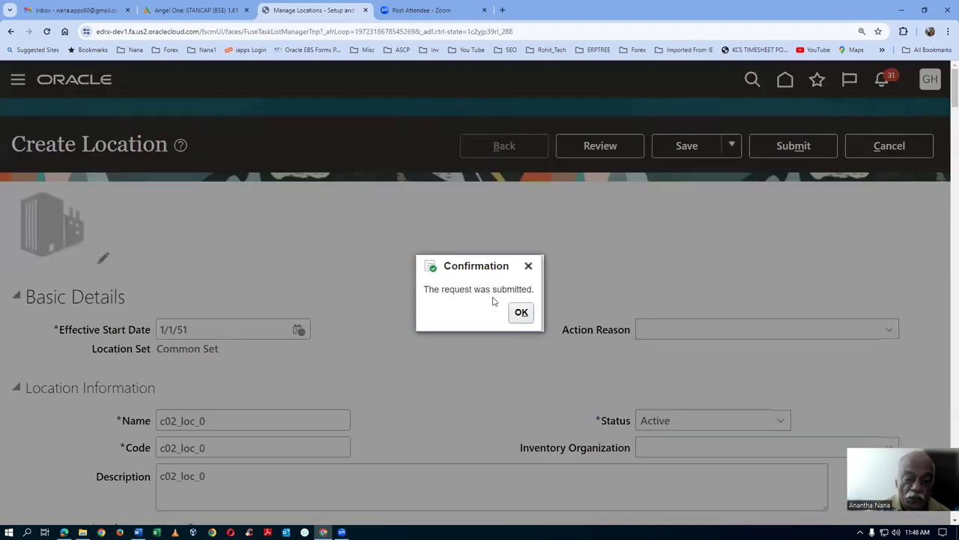
left_click(522, 313)
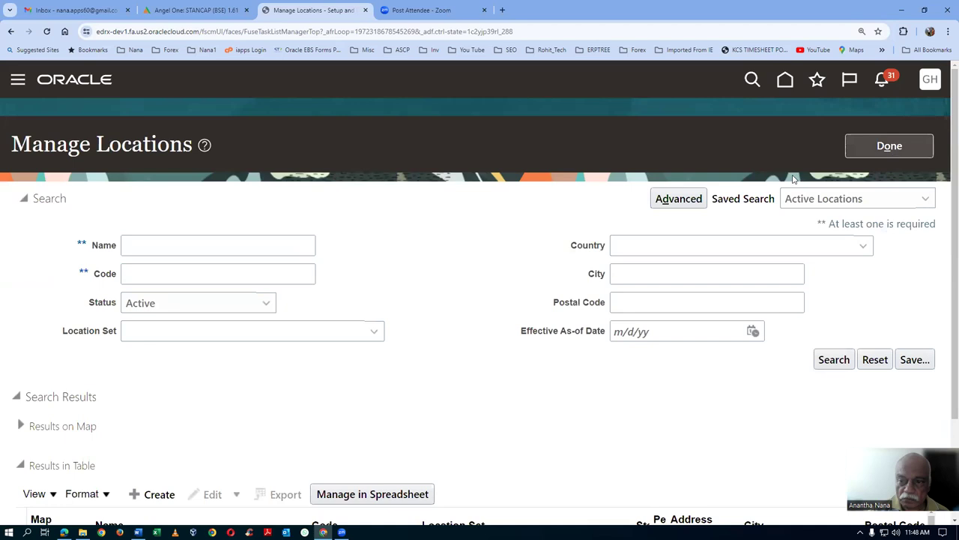
- Search locations by name 'c0' to confirm c02_loc_0 exists, then start a new location
left_click(250, 250)
type("c02")
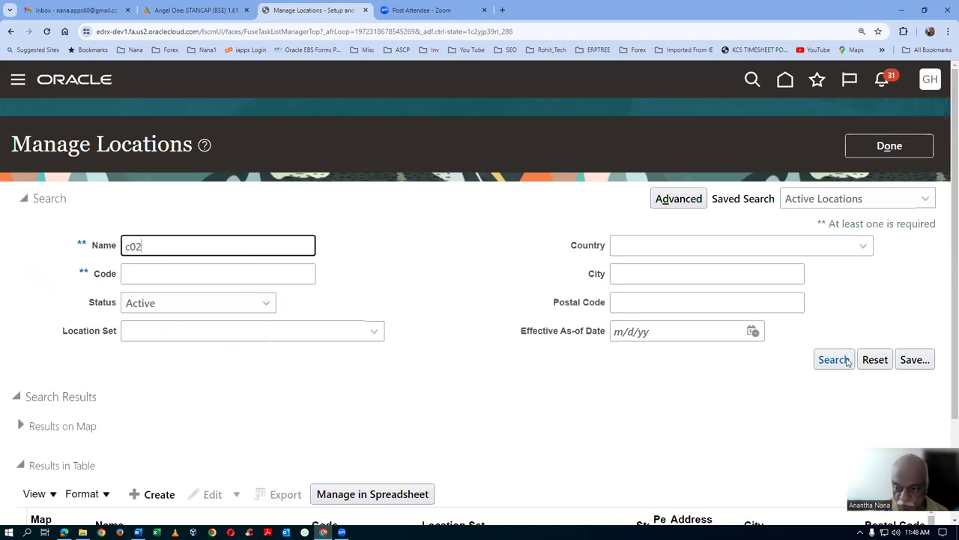
left_click(844, 360)
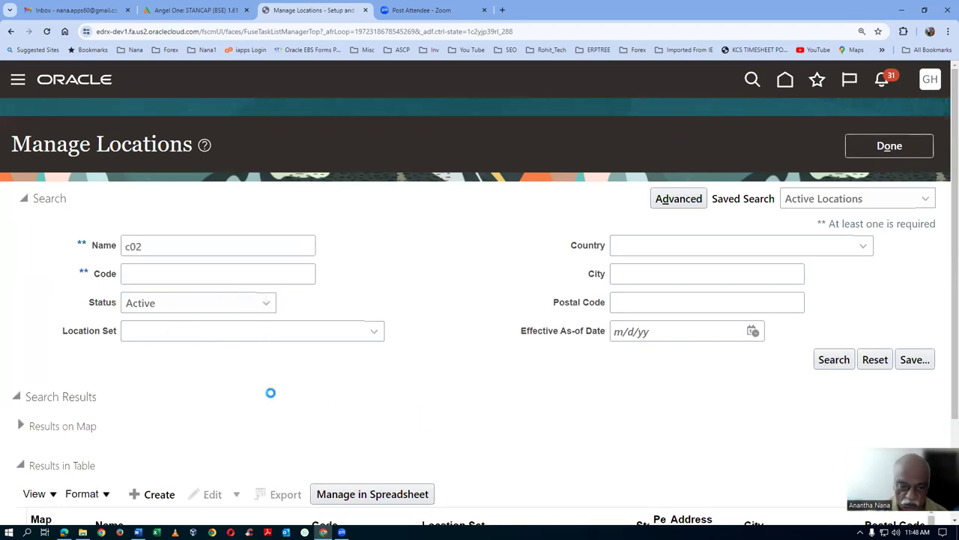
scroll(271, 393, "down", 2)
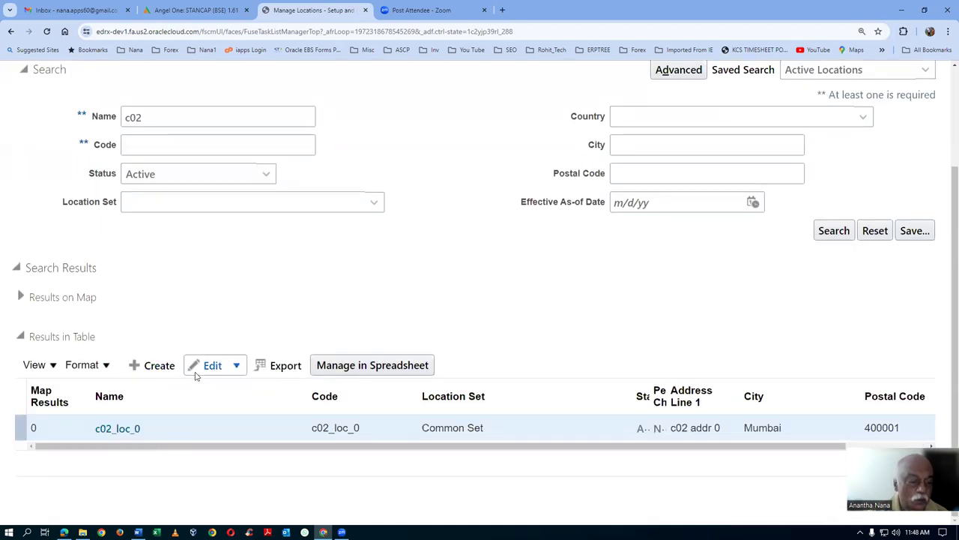
left_click(155, 367)
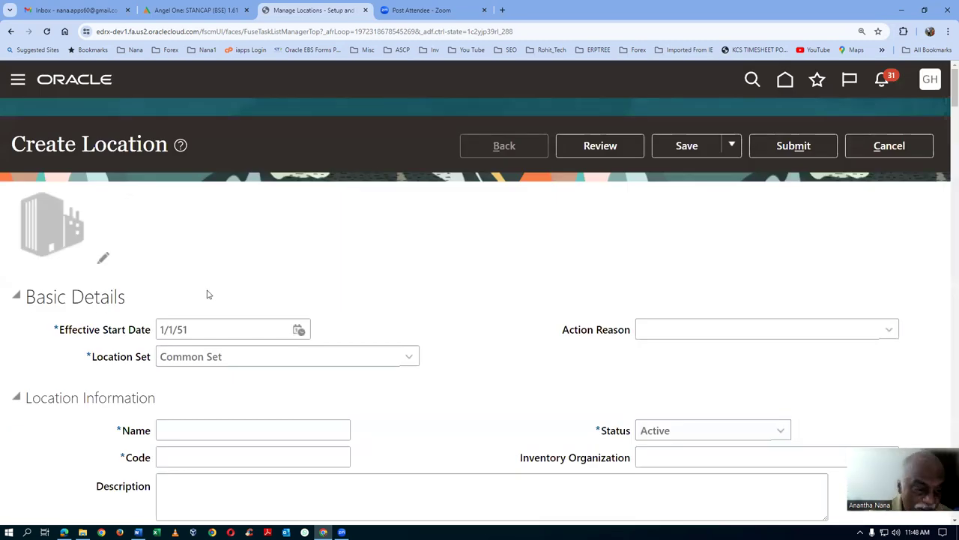
- Enter c02_loc_1 as the new location's name, code and description
scroll(208, 294, "down", 3)
left_click(187, 228)
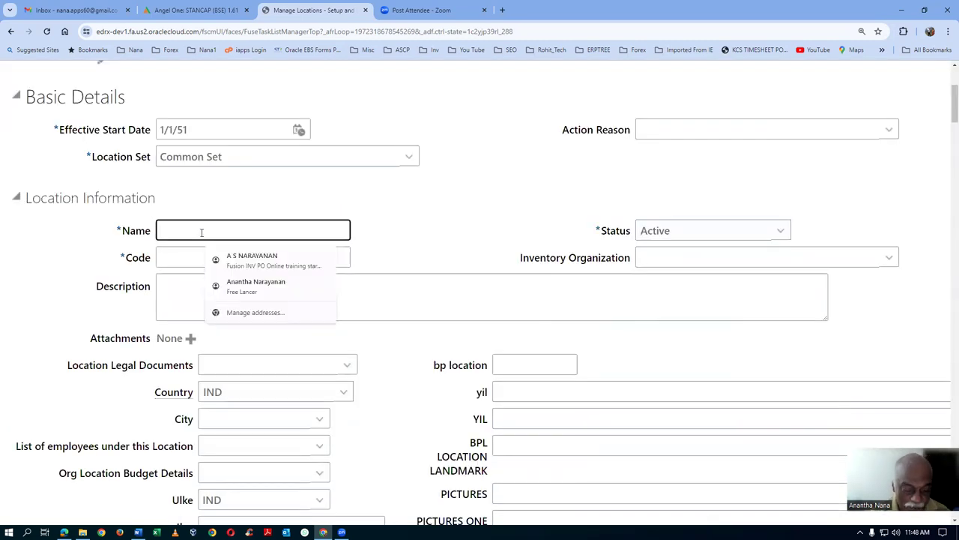
type("c02_loc_1")
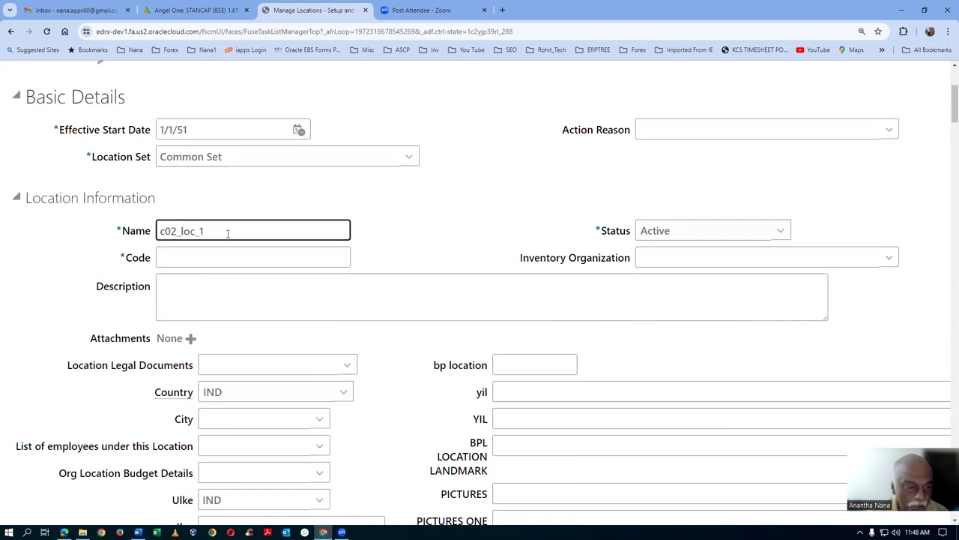
left_click_drag(227, 233, 69, 283)
key("ctrl+c")
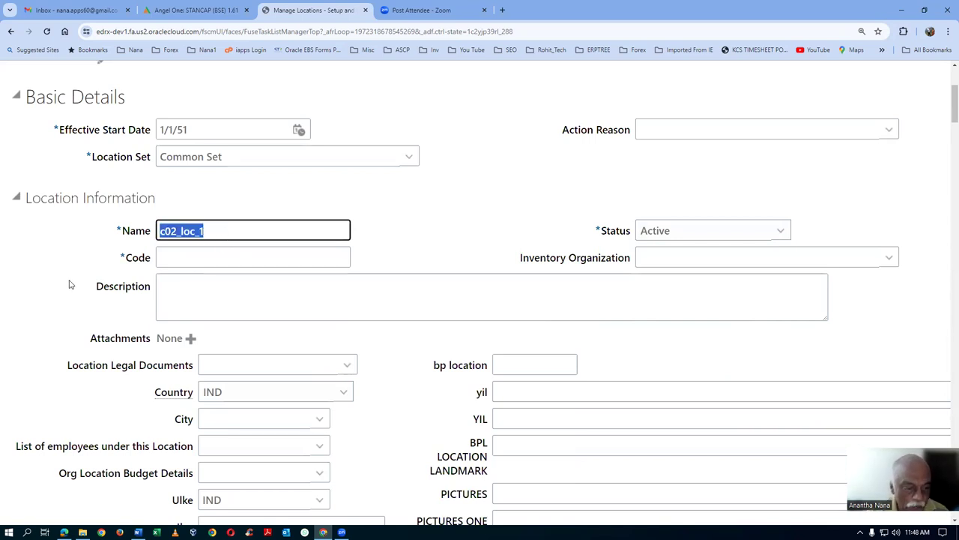
left_click(187, 252)
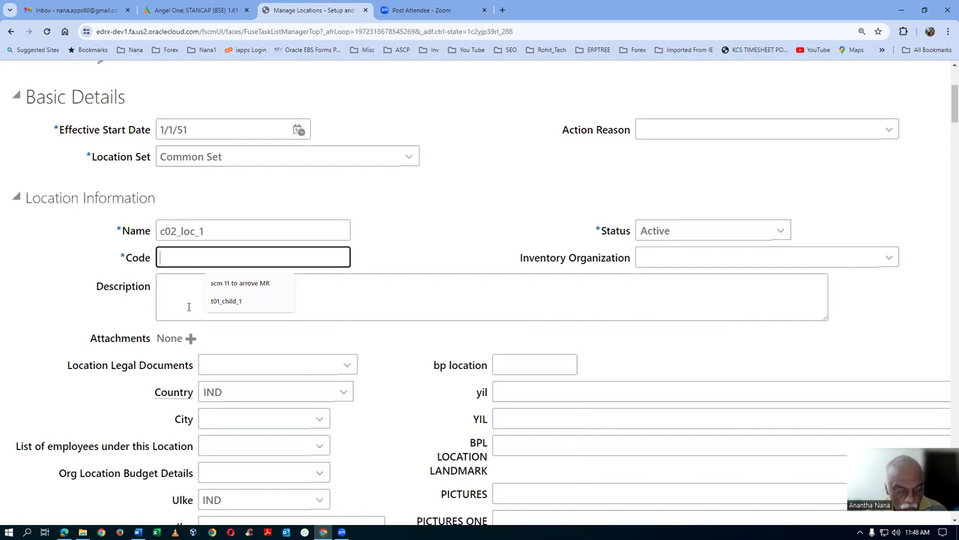
key("ctrl+v")
left_click(203, 304)
key("ctrl+v")
scroll(282, 343, "down", 5)
- Set the address country to India, city Mumbai and pin code 400001
left_click(256, 335)
key("ctrl+a")
type("India")
key("Tab")
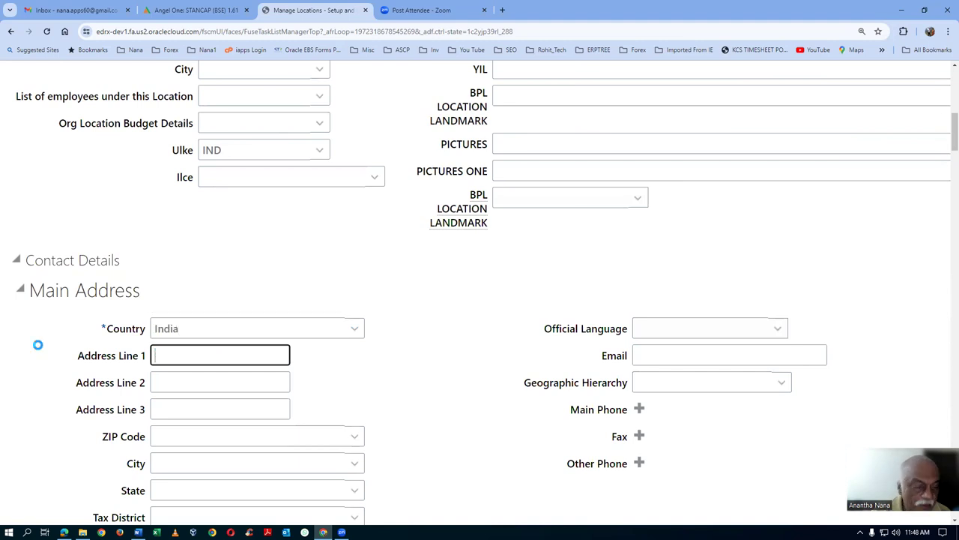
scroll(249, 408, "down", 2)
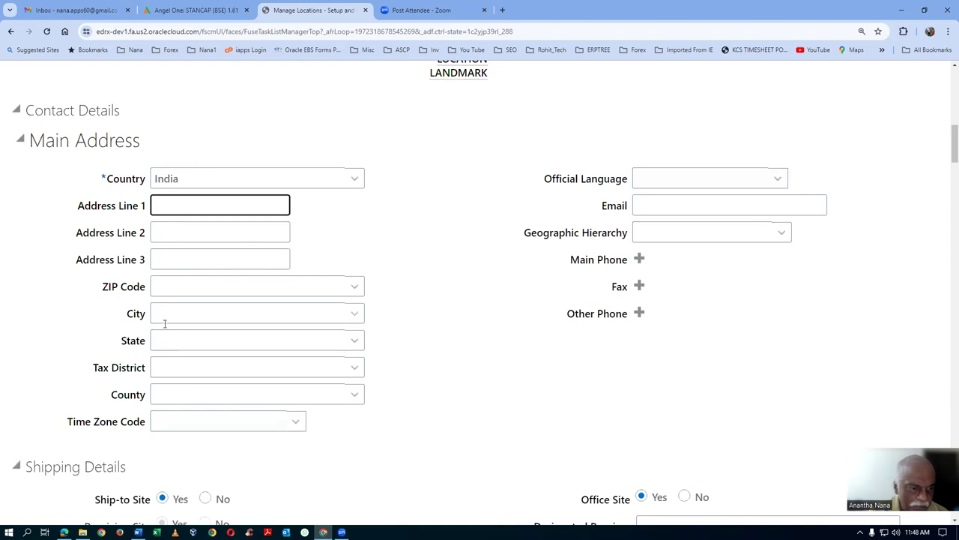
left_click(166, 285)
type("M")
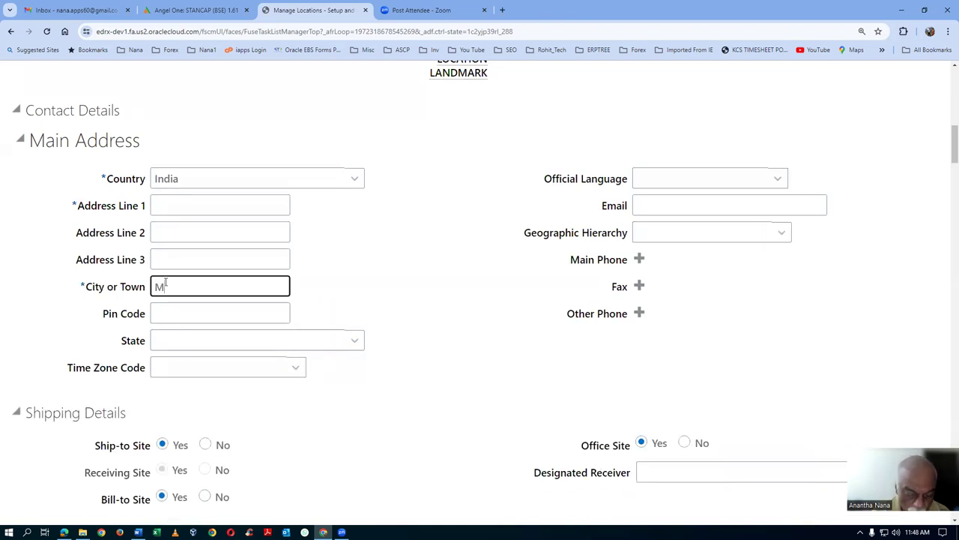
type("umbai")
key("Tab")
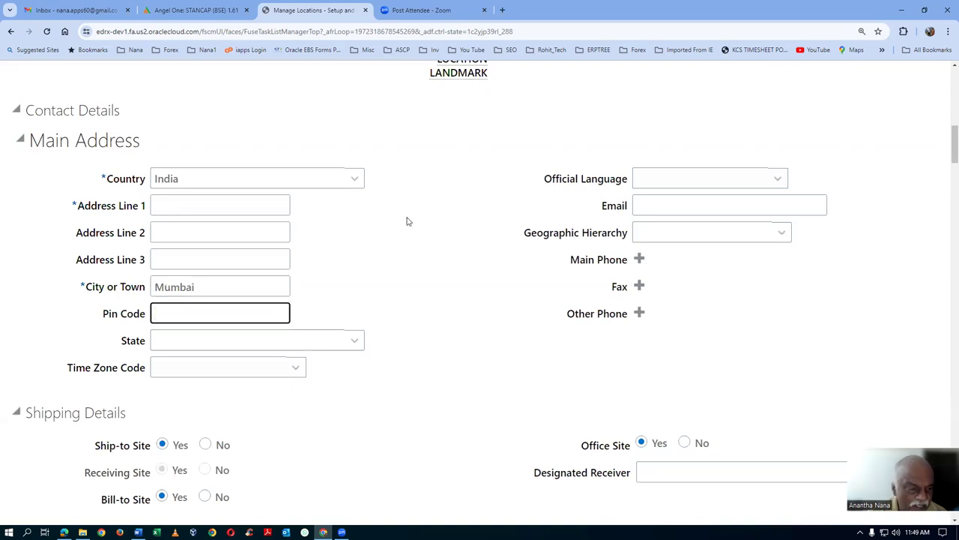
type("400001")
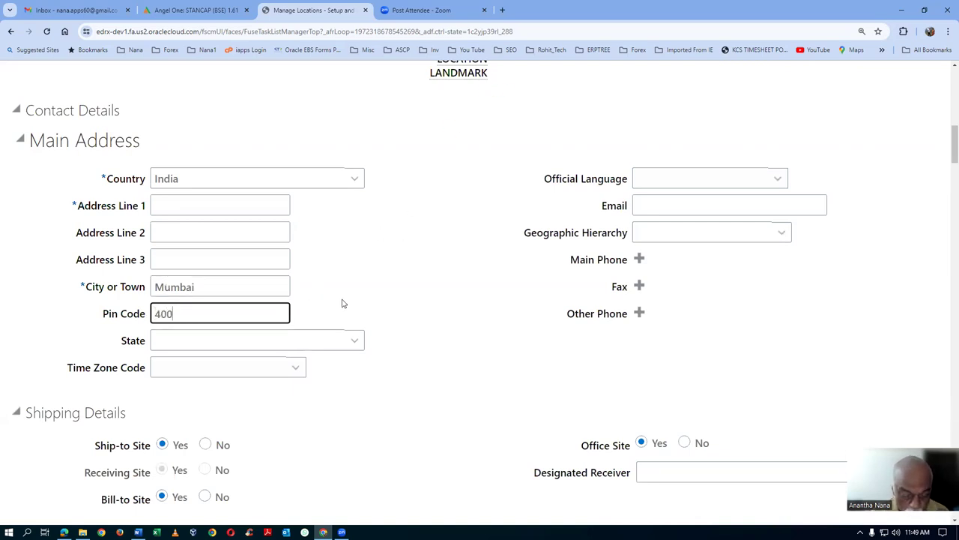
key("Tab")
- Enter Address Line 1 'c02 addr' and submit location c02_loc_1
left_click(213, 211)
type("c02 addr 1")
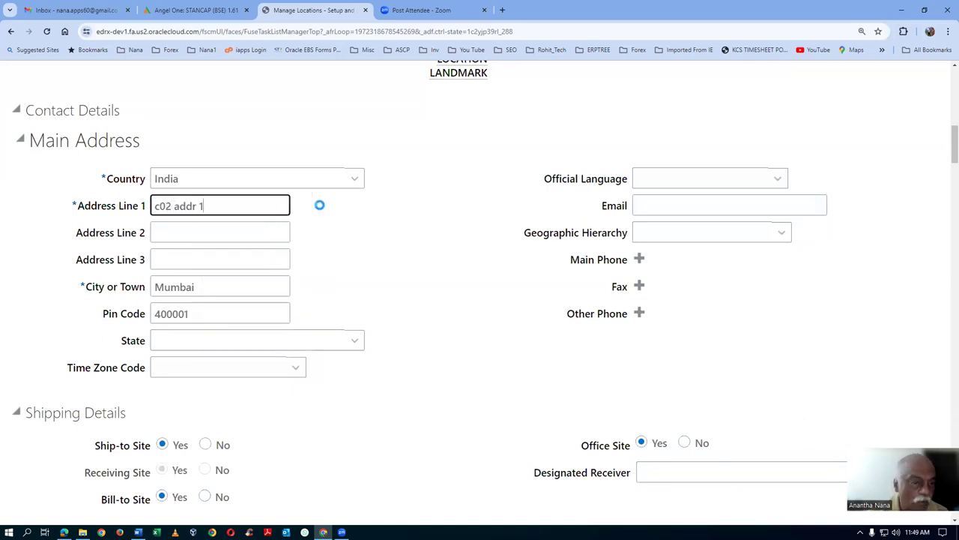
scroll(472, 264, "up", 10)
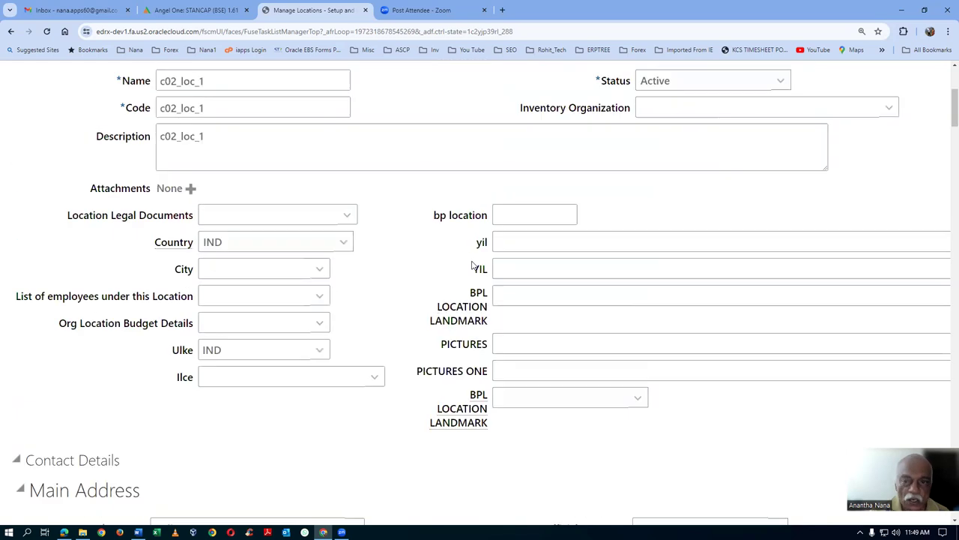
left_click(817, 151)
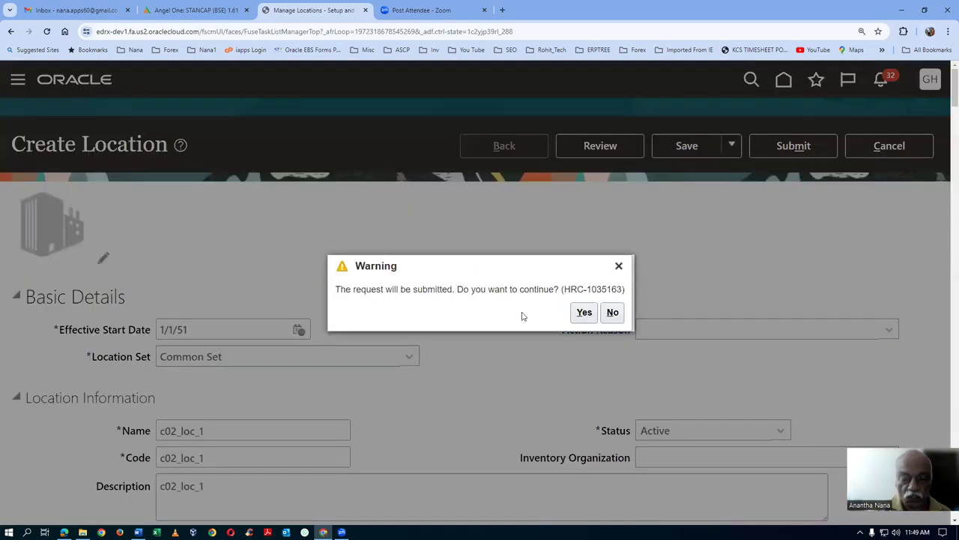
- Confirm c02_loc_1's submission, marking both Child Inventory Org boxes in the structure PDF
left_click(585, 315)
key("alt+Tab")
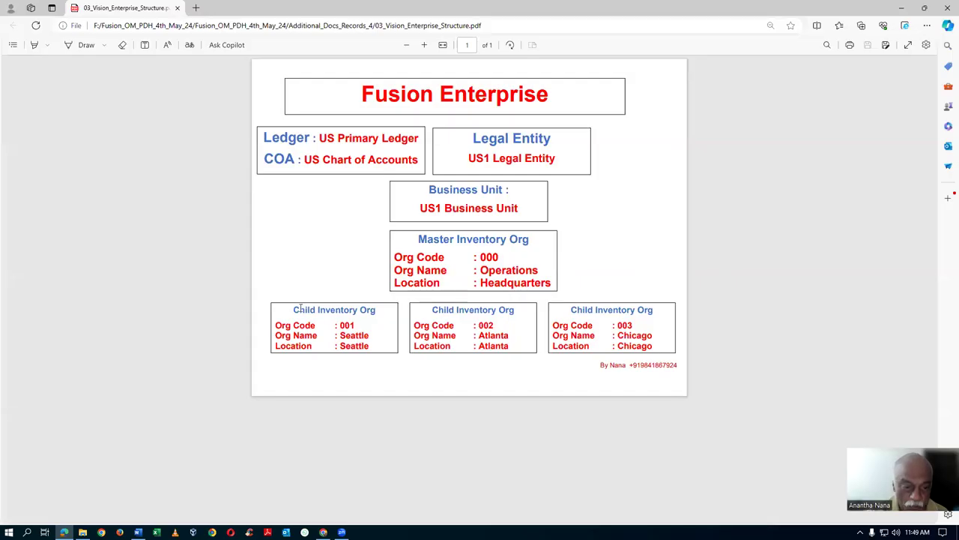
left_click_drag(300, 308, 339, 310)
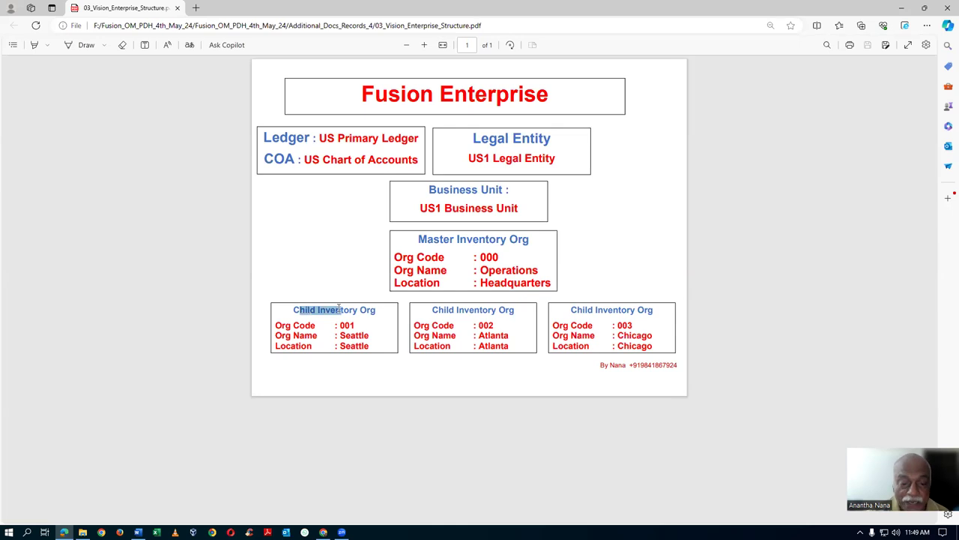
left_click_drag(449, 309, 488, 310)
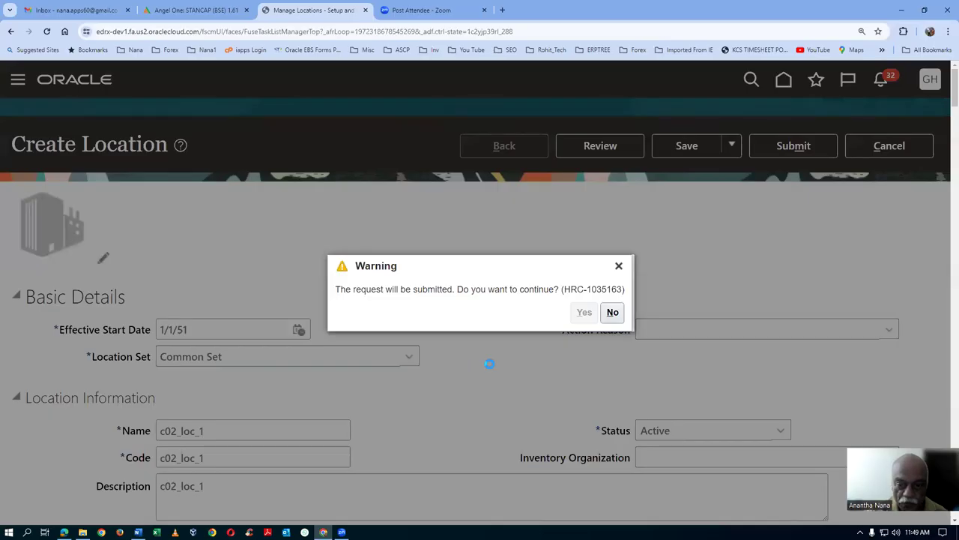
left_click(521, 312)
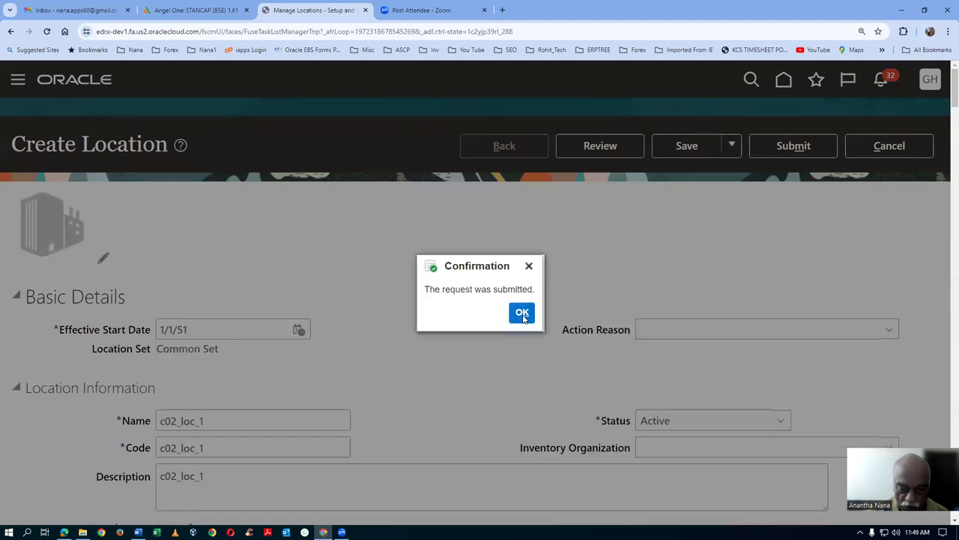
scroll(317, 285, "down", 2)
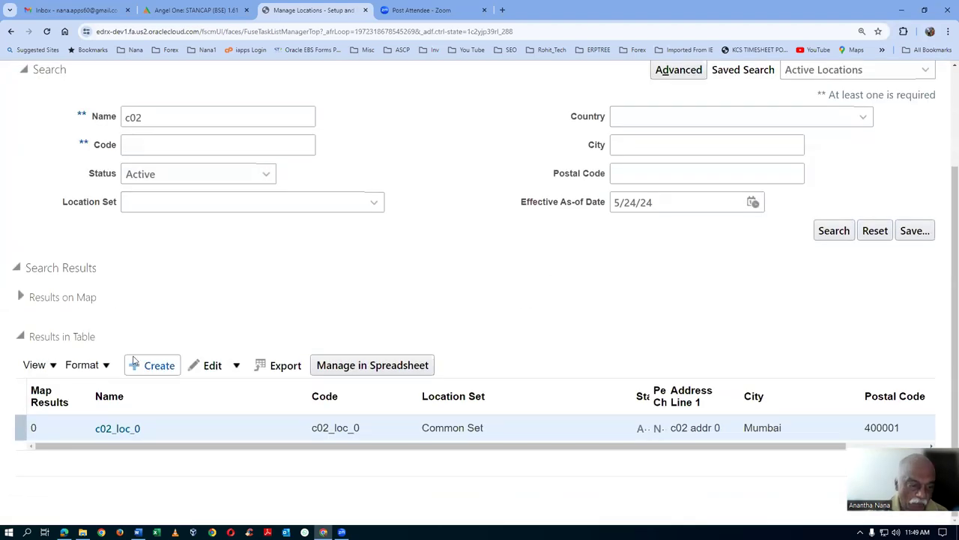
- Start another location with c02_loc_2 as its name, code and description
left_click(154, 365)
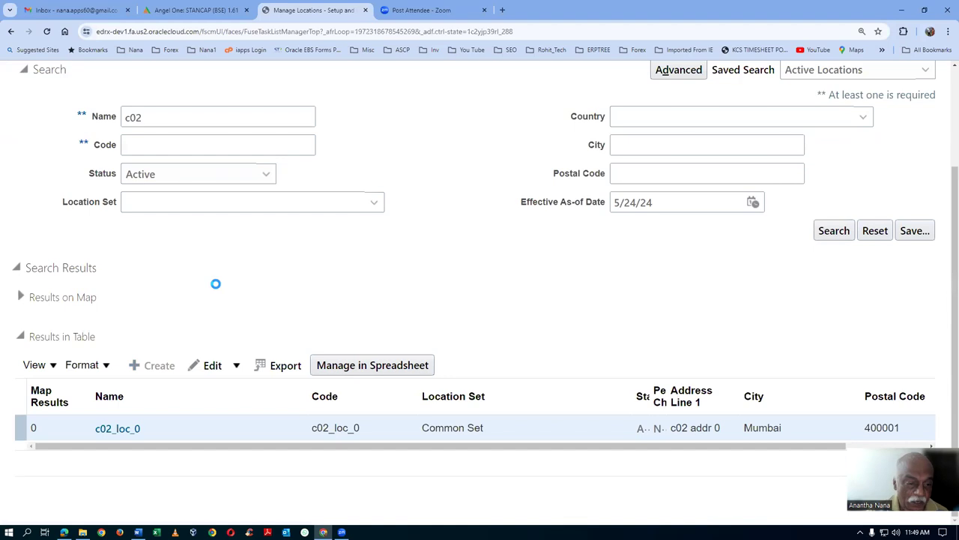
scroll(235, 348, "down", 1)
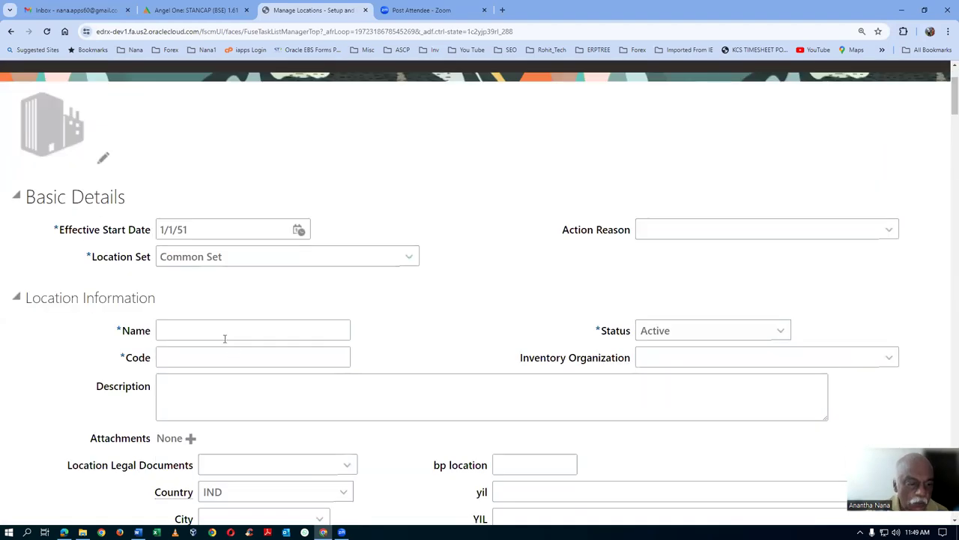
left_click(221, 328)
type("c02_")
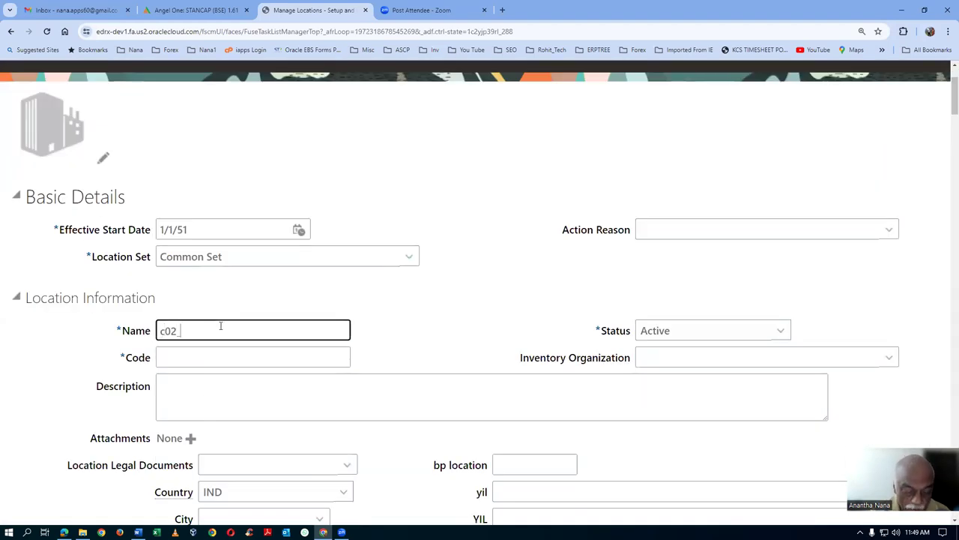
type("loc_2")
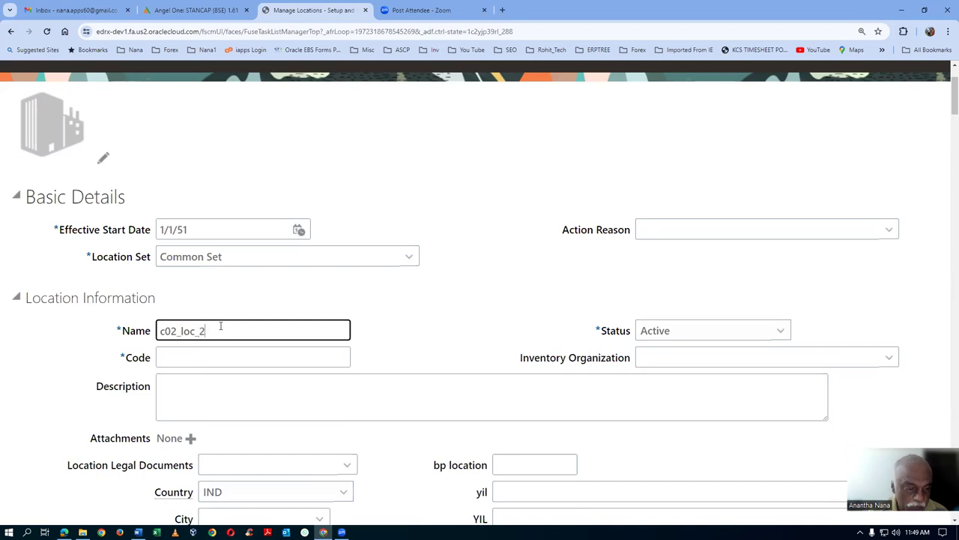
key("ctrl+a")
key("ctrl+c")
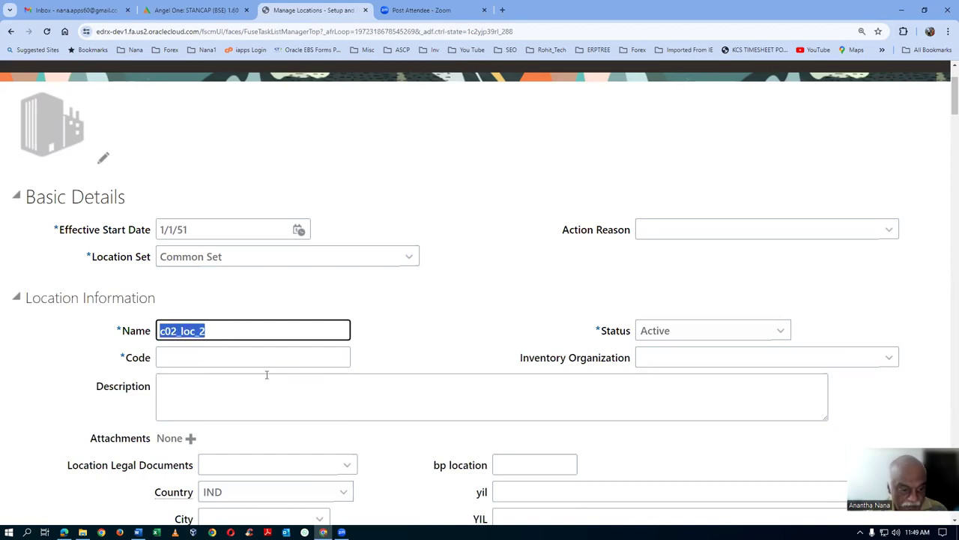
left_click(263, 358)
key("ctrl+v")
left_click(256, 407)
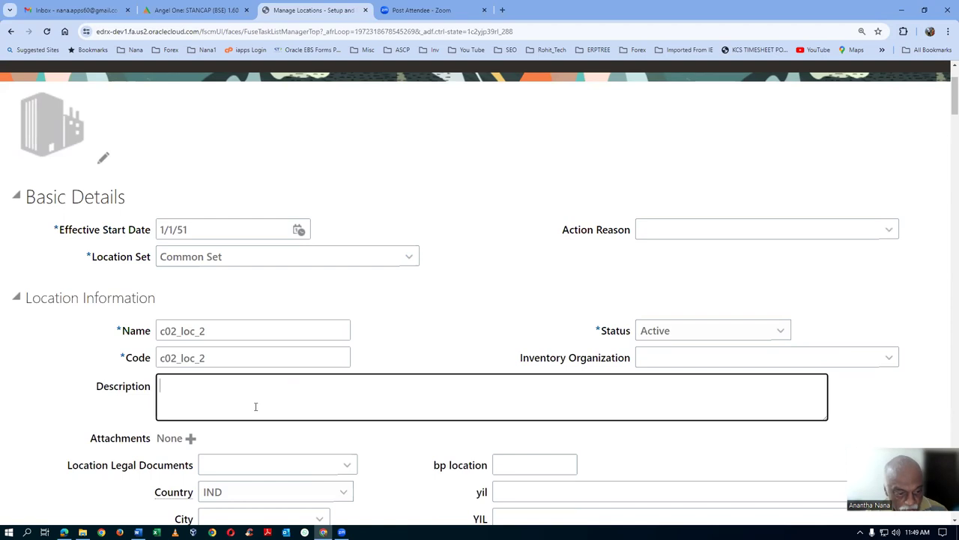
key("ctrl+v")
scroll(255, 401, "down", 6)
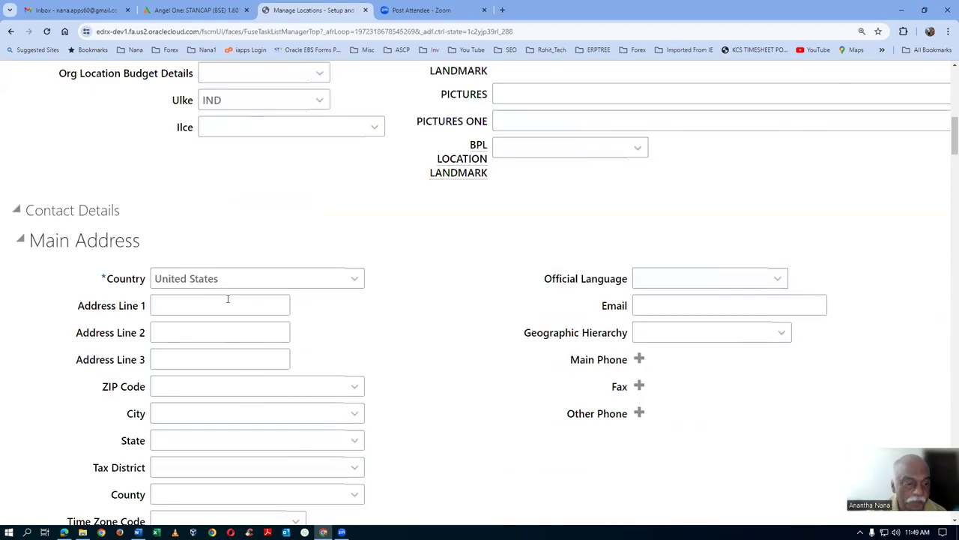
- Set the address country to India, city Mumbai and pin code 400041
left_click(228, 283)
type("India")
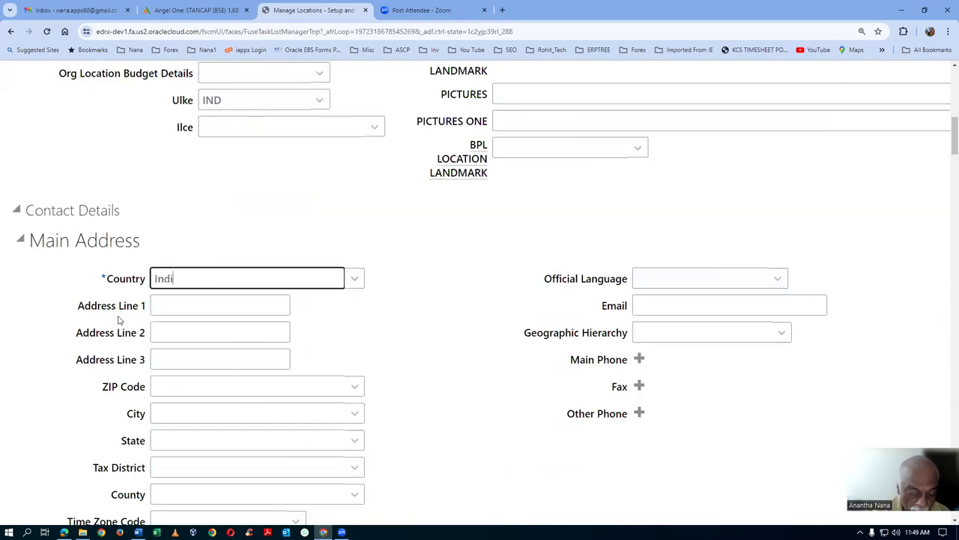
key("Tab")
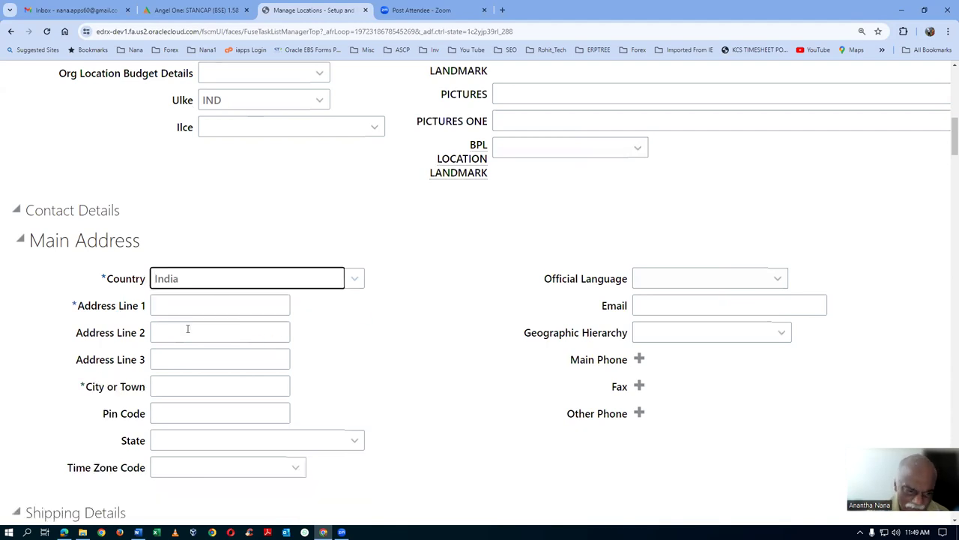
left_click(186, 386)
type("Mumb")
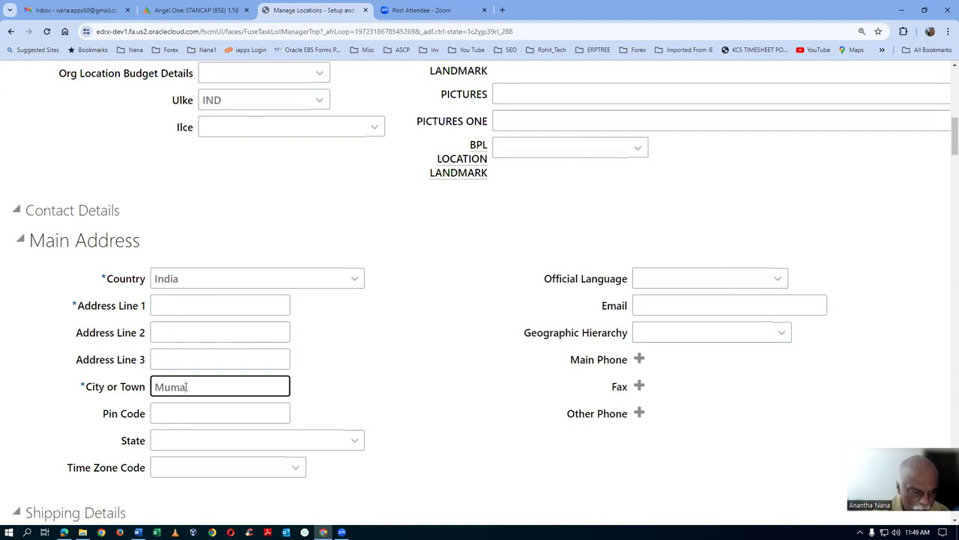
type("ai")
key("Tab")
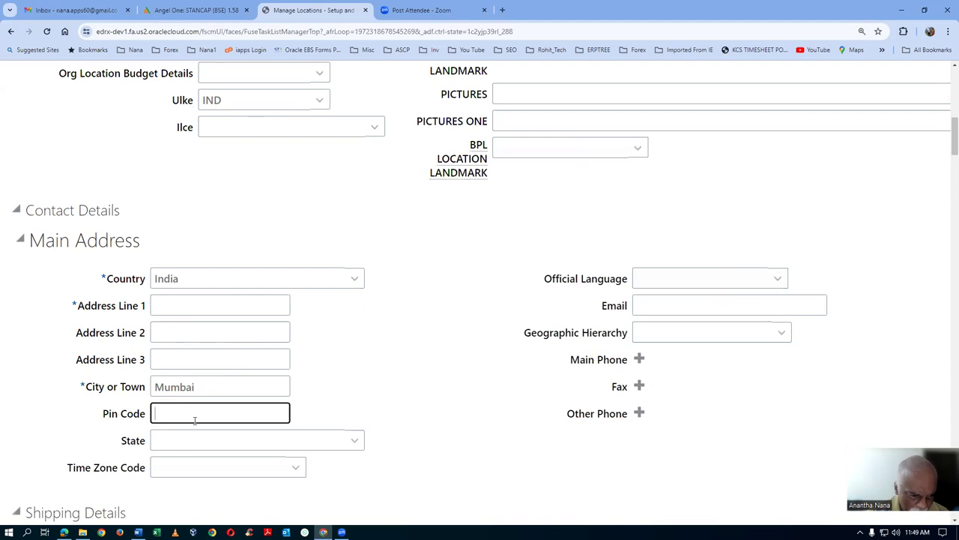
type("400041")
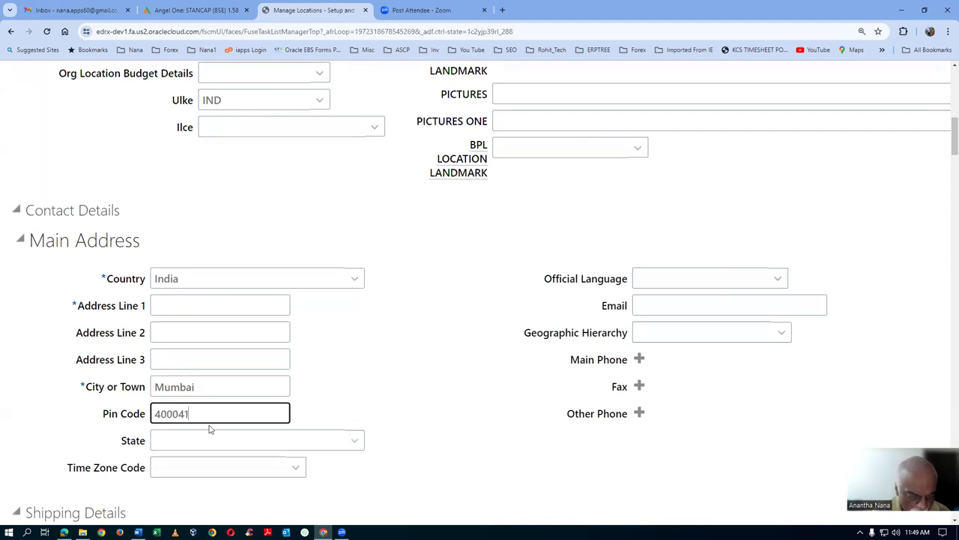
key("Tab")
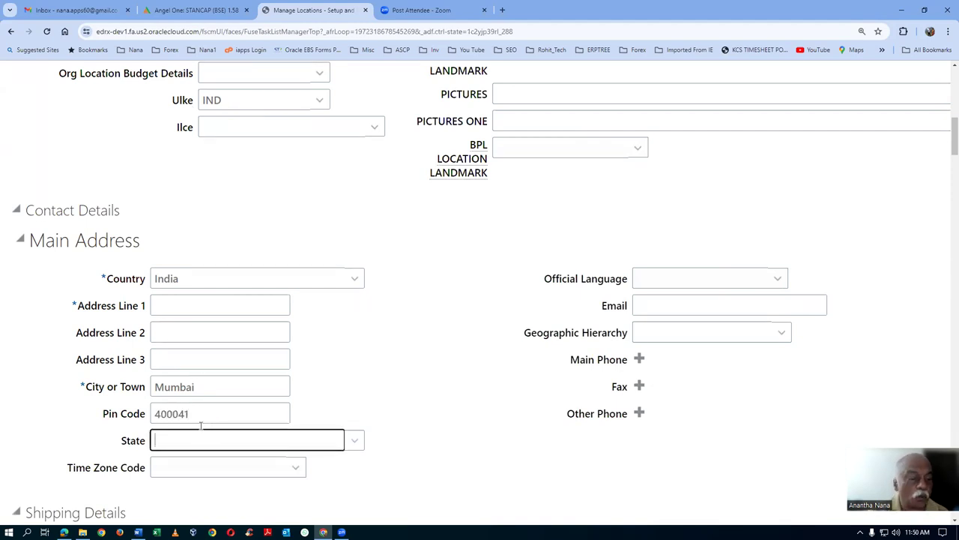
- Enter Address Line 1 'c02 addr 2', then submit and confirm location c02_loc_2
left_click(173, 307)
type("c02 ")
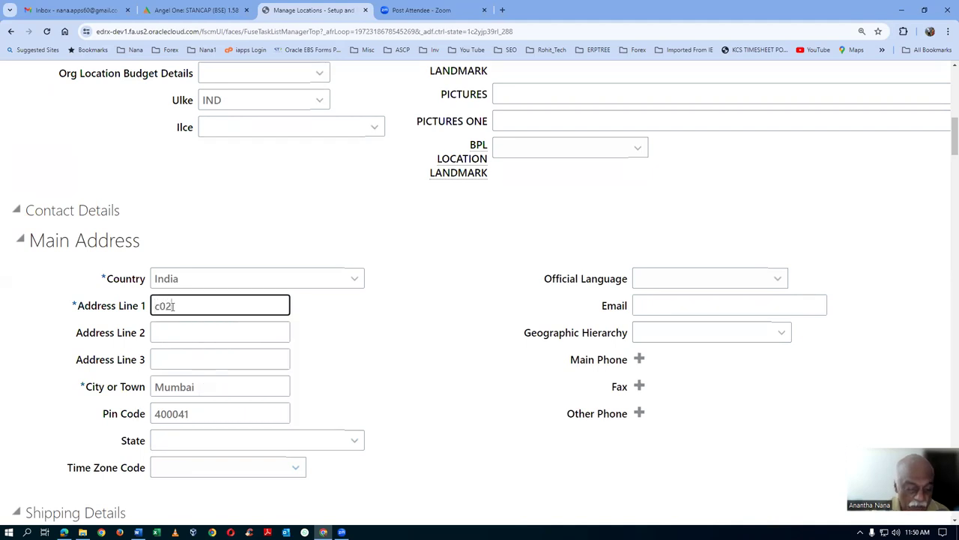
type("add")
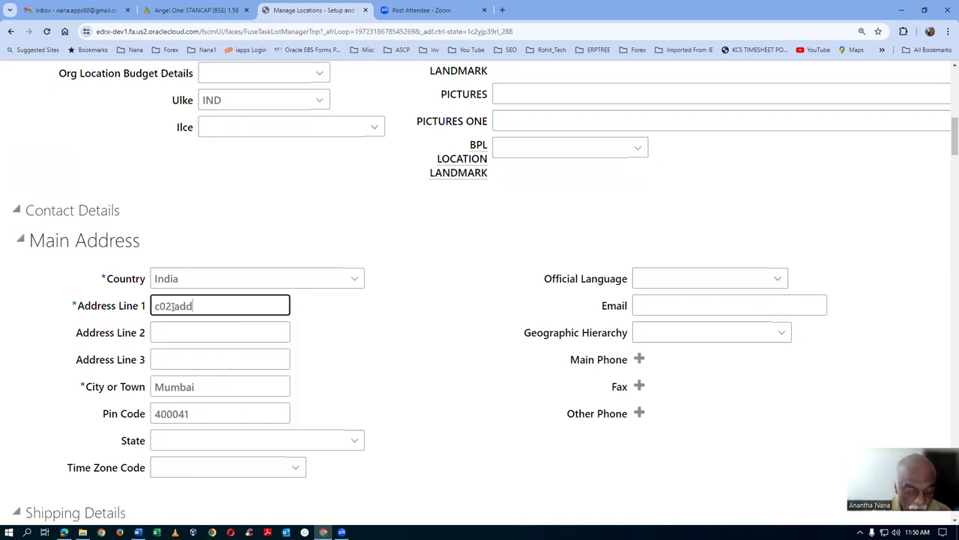
type("r 2")
left_click(173, 306)
scroll(678, 270, "up", 3)
scroll(674, 268, "up", 6)
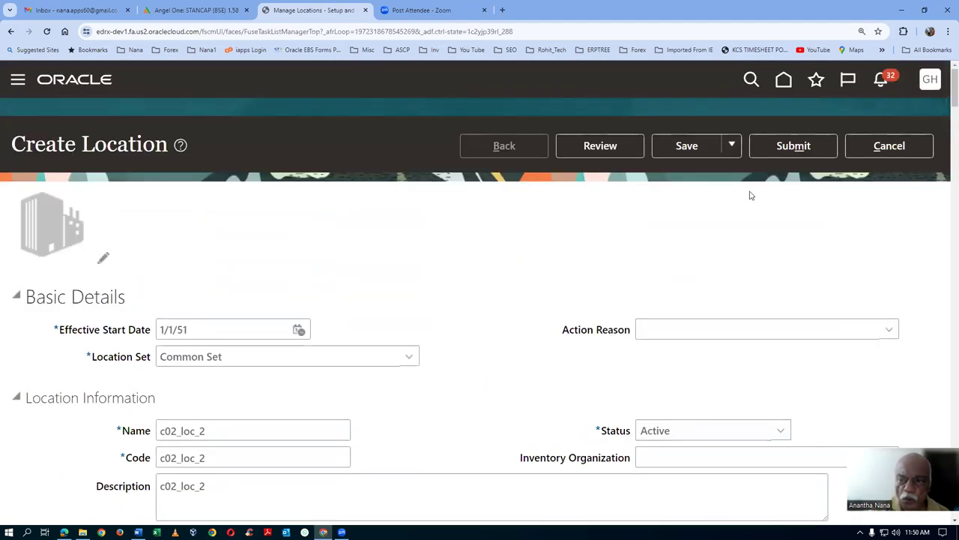
left_click(772, 145)
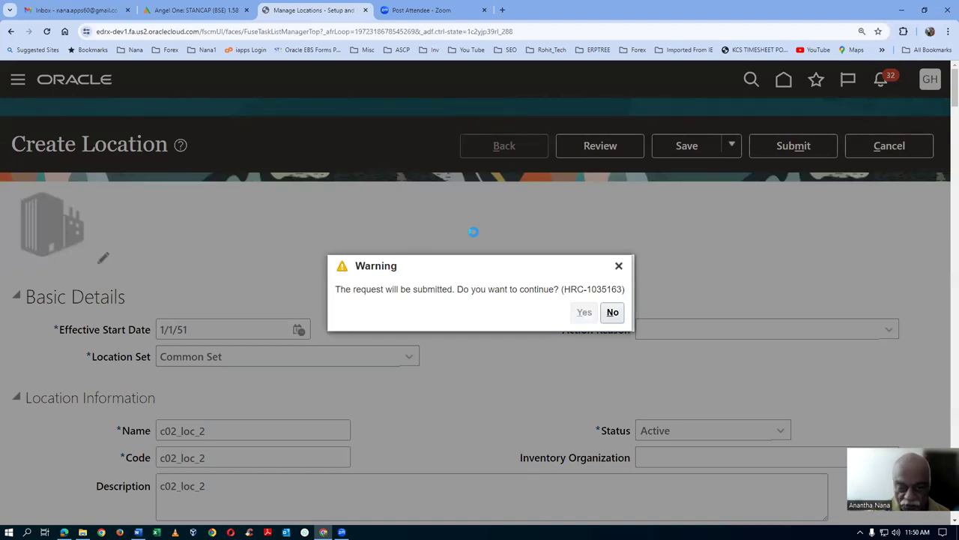
left_click(517, 310)
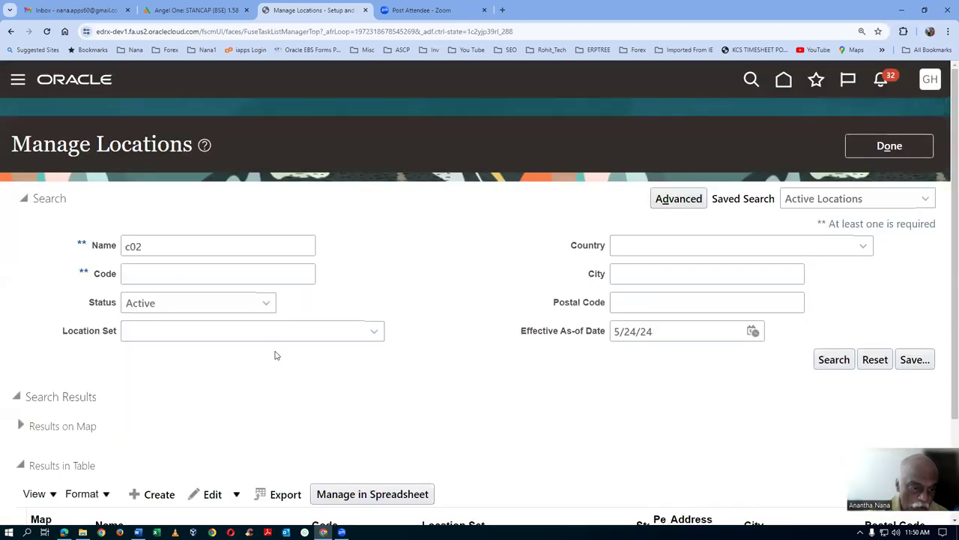
scroll(275, 353, "down", 2)
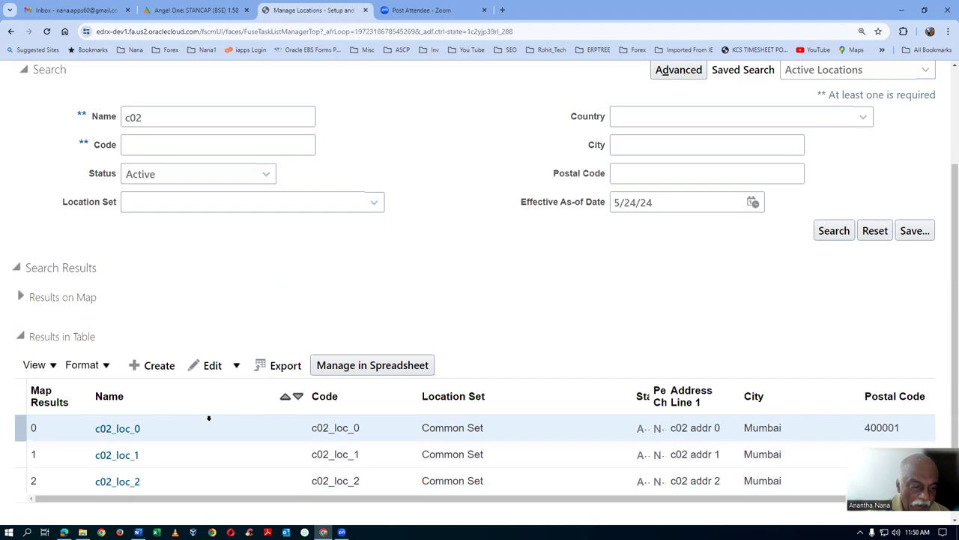
- Duplicate the Manage Locations tab and highlight 'Legal Entity' in the enterprise structure PDF
right_click(321, 15)
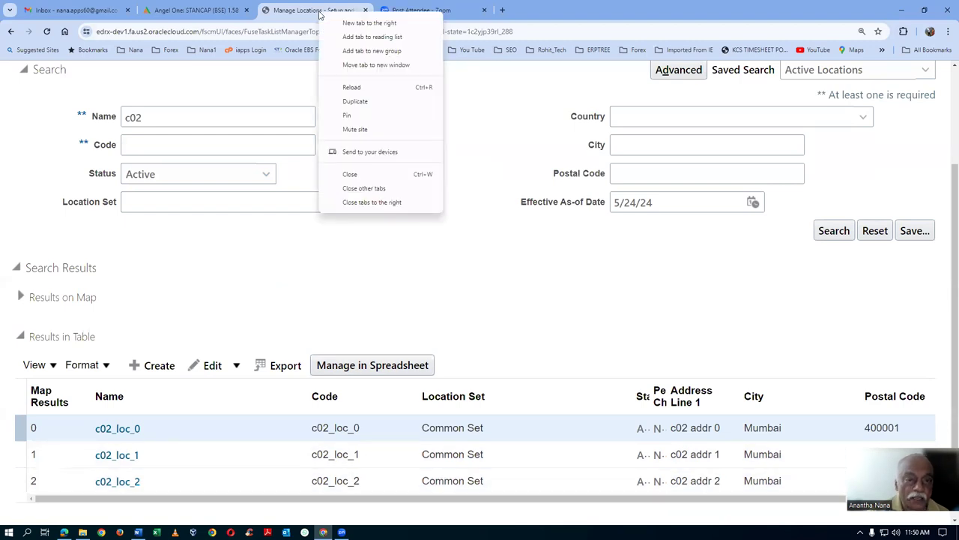
left_click(347, 102)
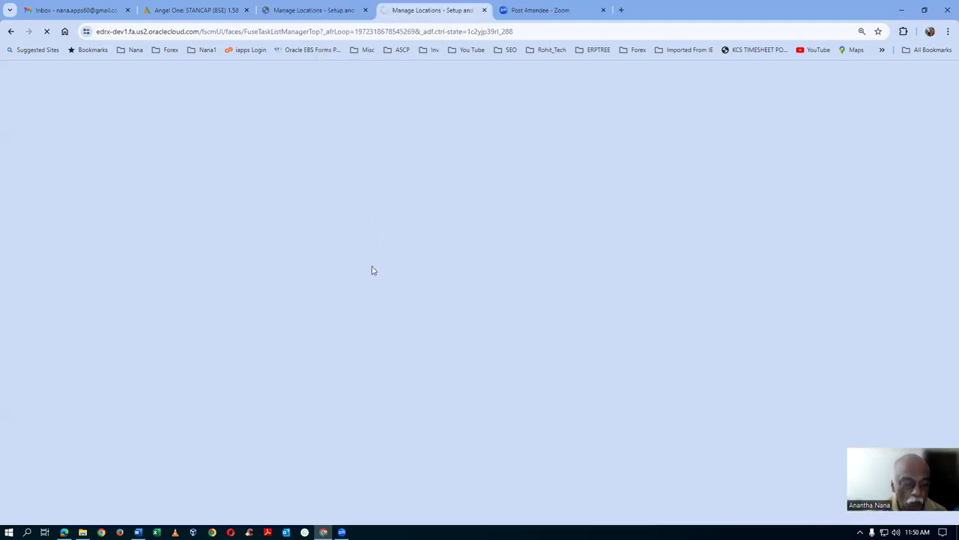
key("alt+Tab")
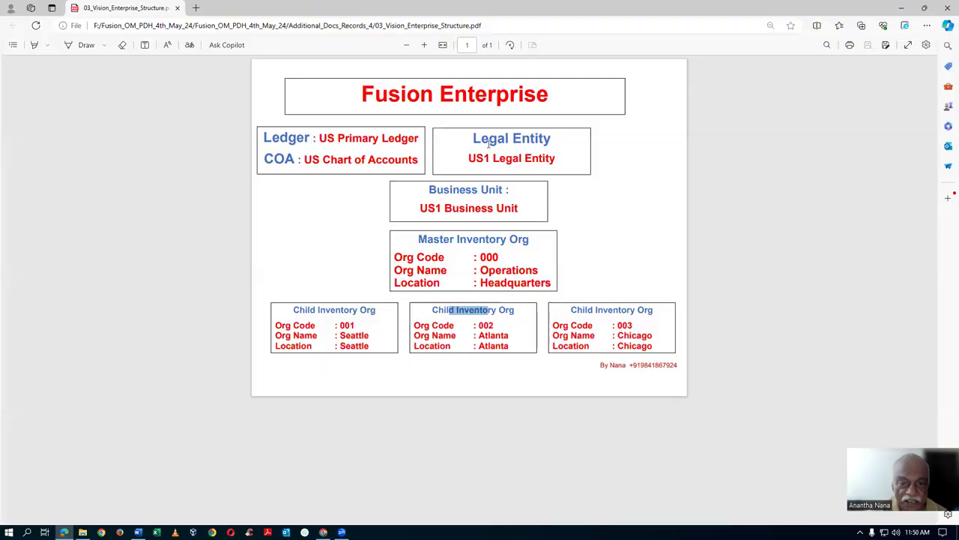
left_click_drag(473, 139, 548, 142)
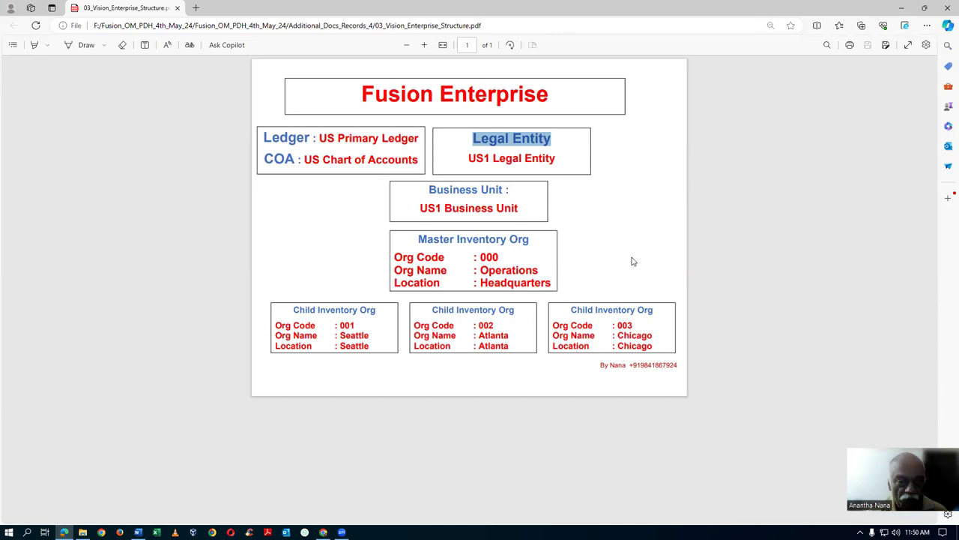
key("alt+Tab")
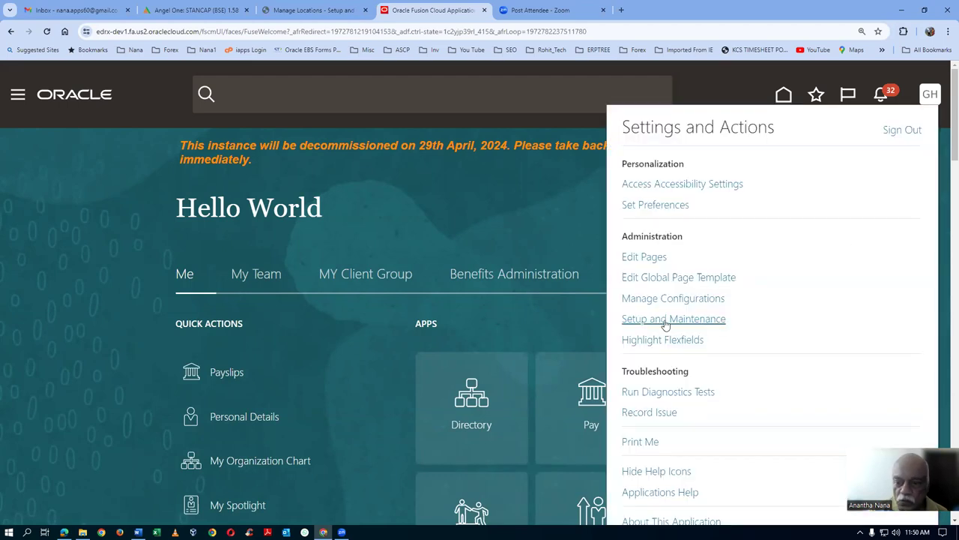
- In Setup and Maintenance, search tasks for man%legal%entity and open Manage Legal Entity
left_click(665, 320)
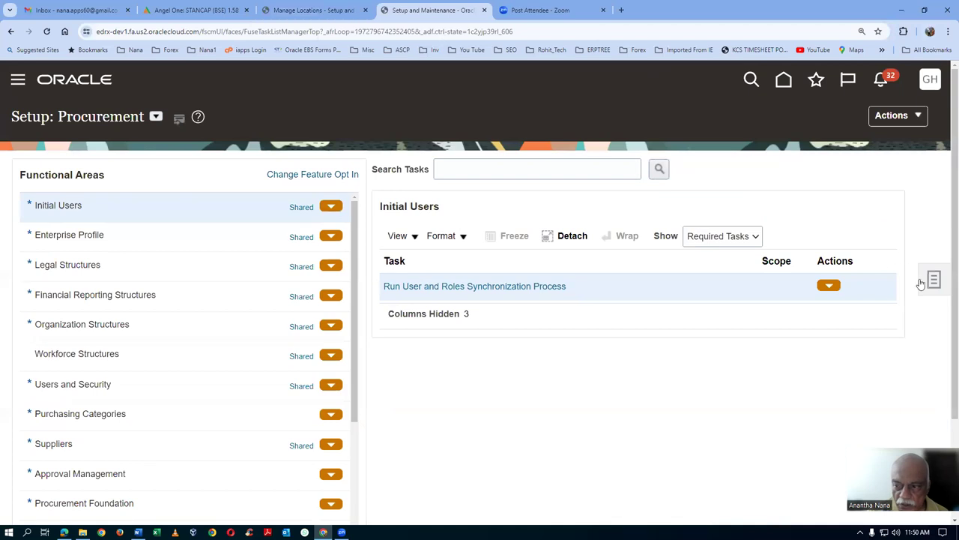
left_click(933, 281)
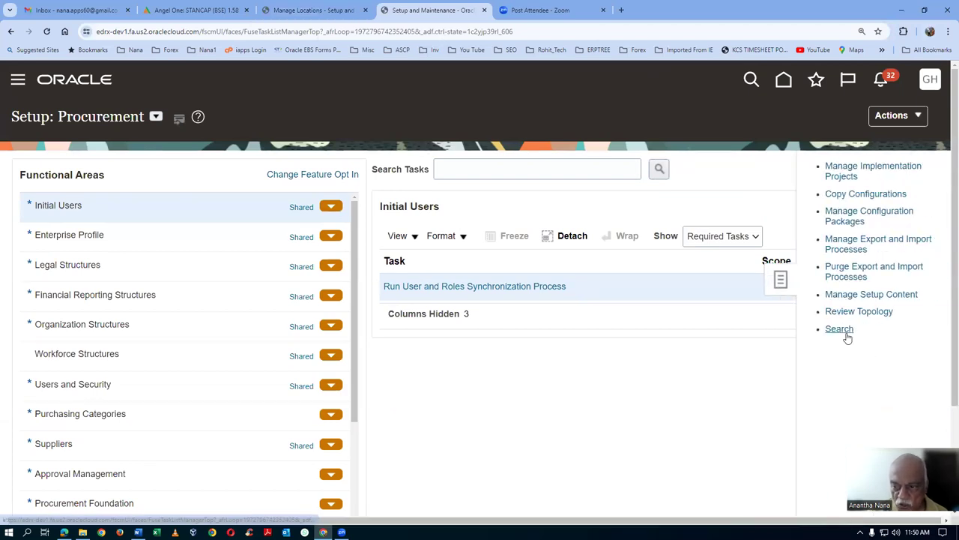
left_click(288, 171)
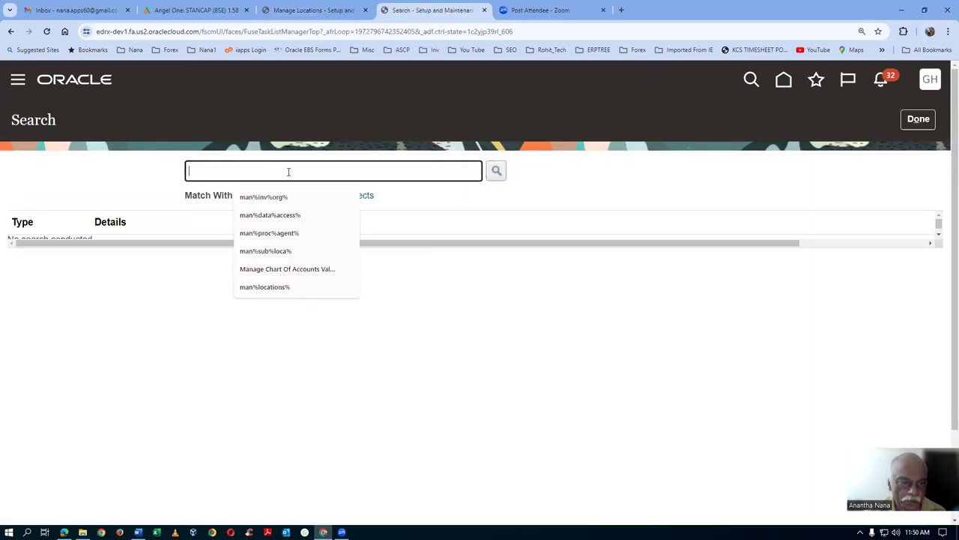
type("man%l")
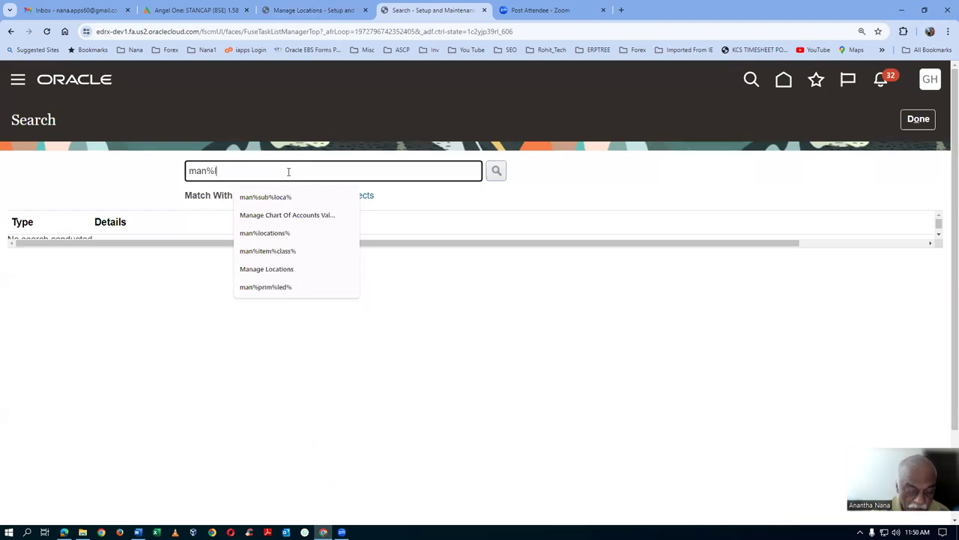
type("egal%e")
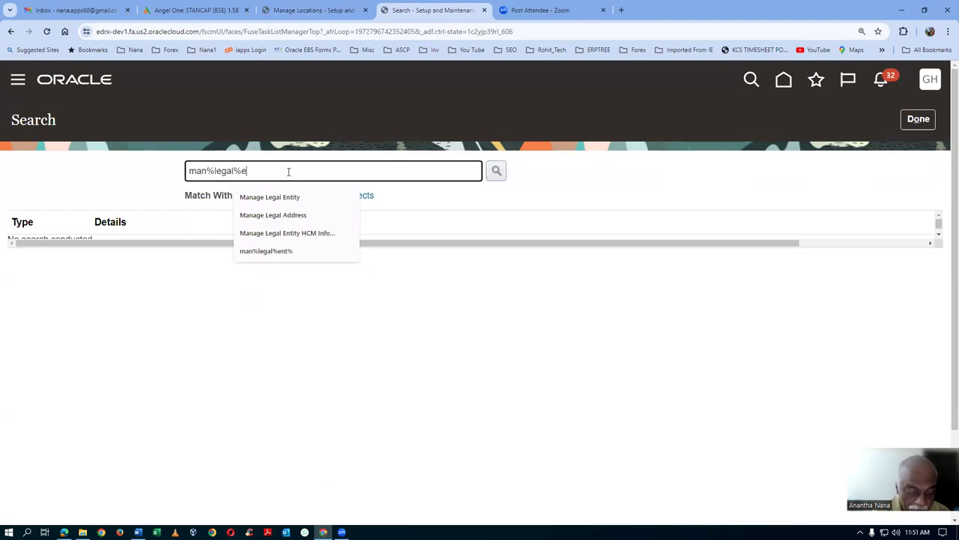
type("ntity")
key("Return")
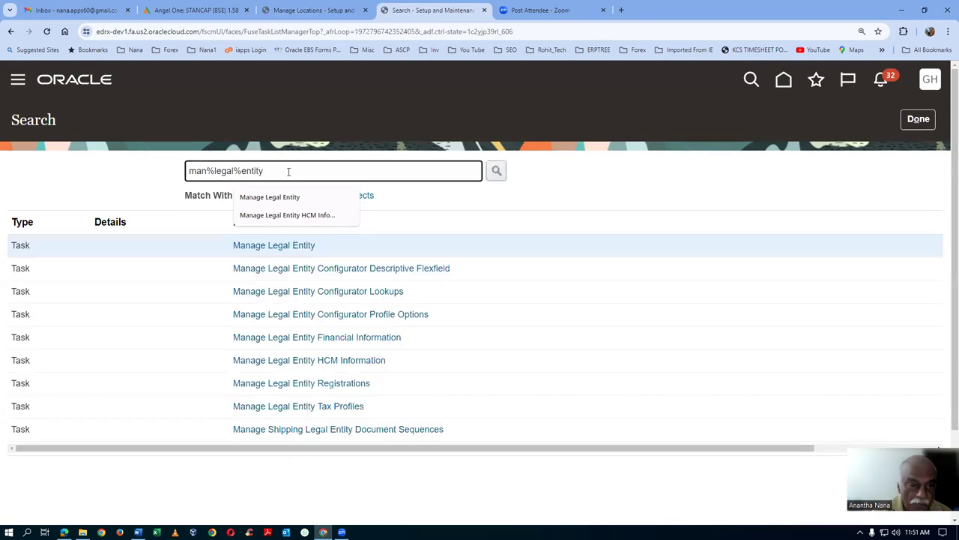
left_click(269, 246)
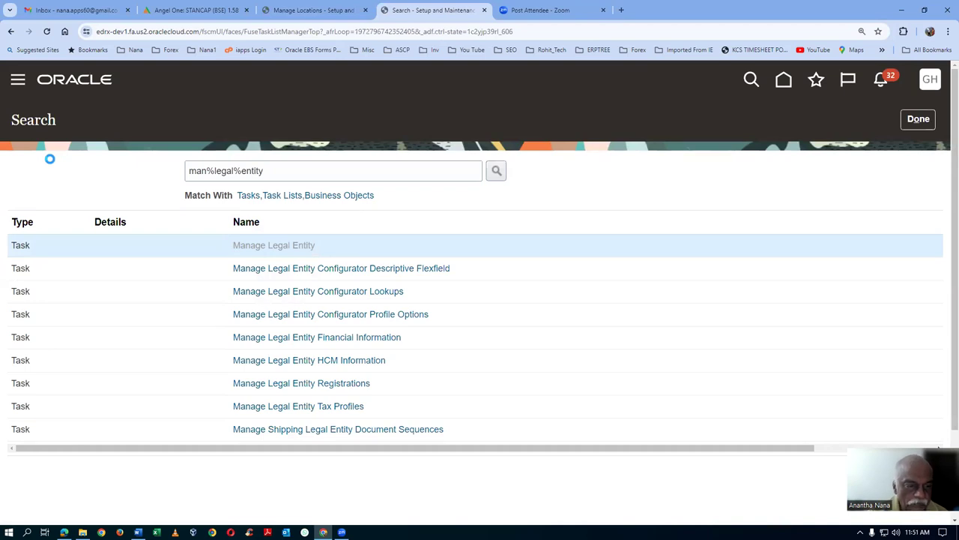
- Name the legal entity c02_legal_entity with identifier c02_legal_identifier
left_click(276, 212)
type("c02_legal_entity")
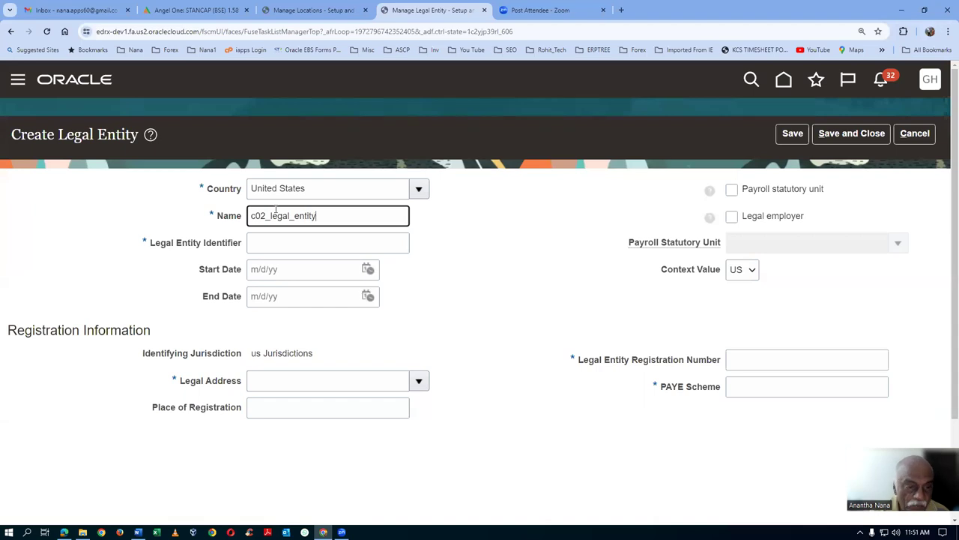
left_click(278, 245)
type("c02_le")
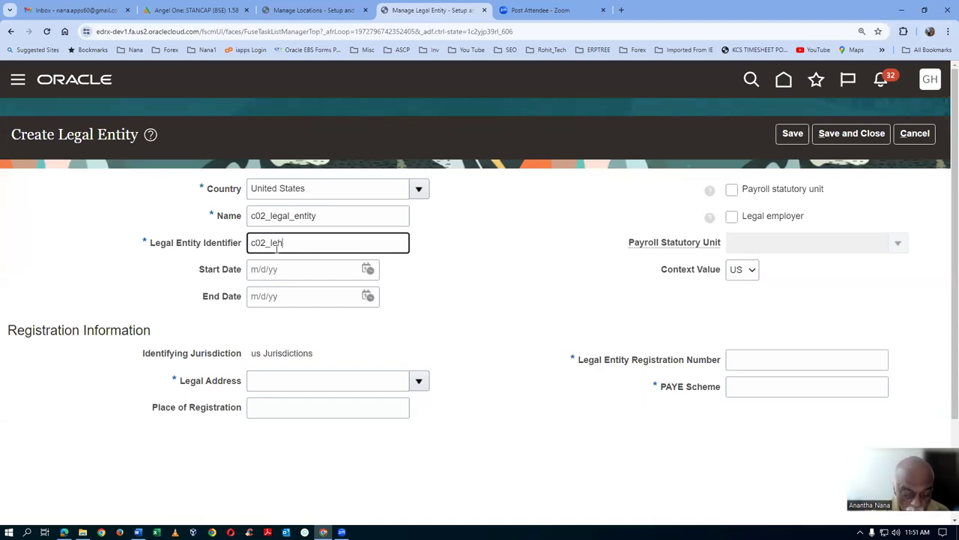
type("g")
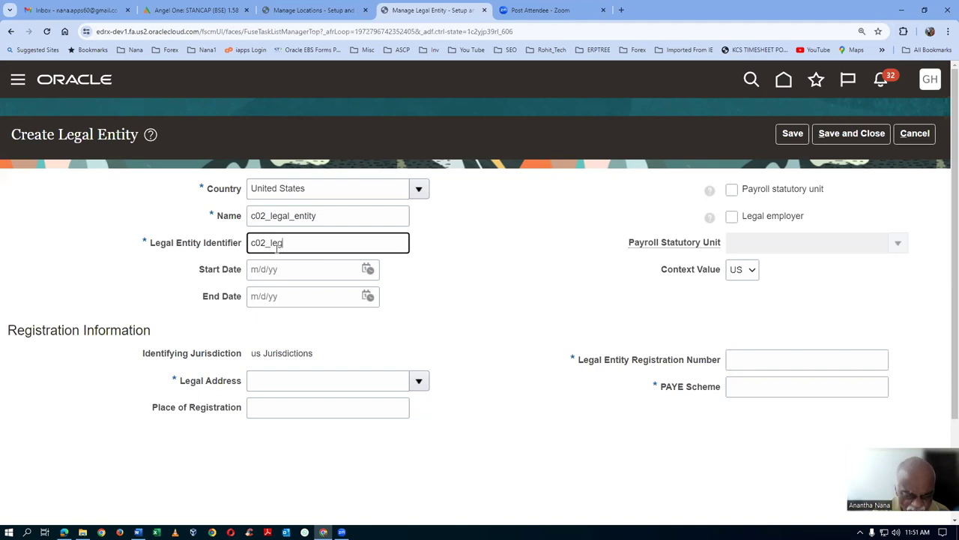
type("al_iden")
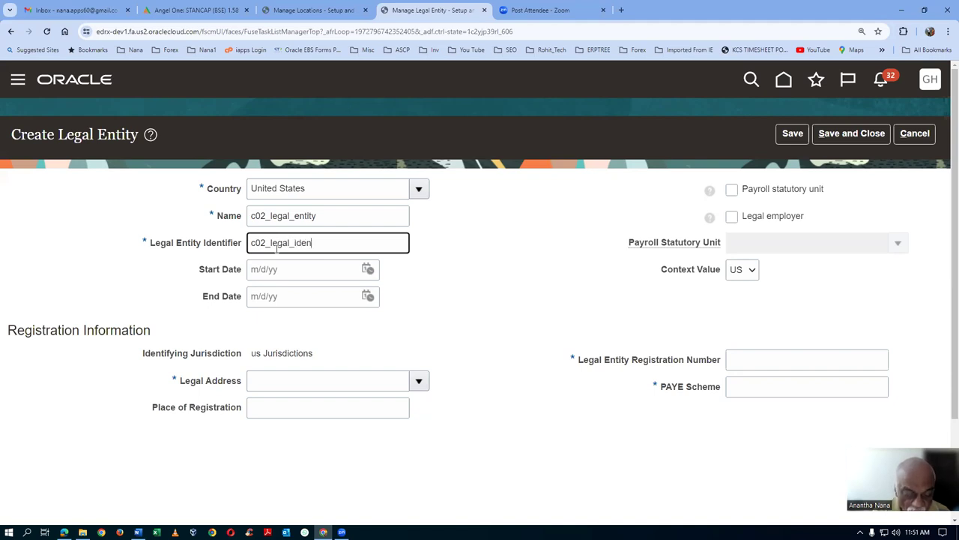
type("tifier")
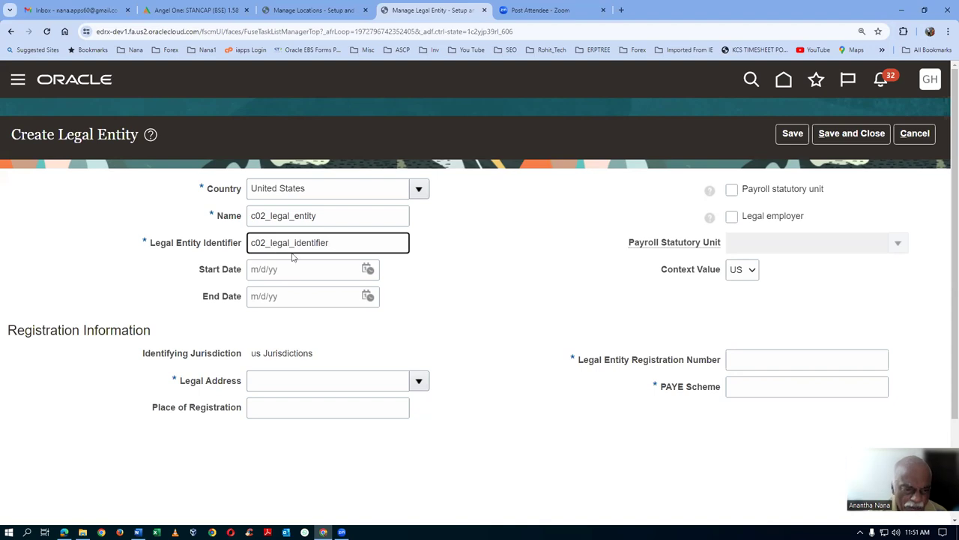
- Set the legal address to 123 Main Street Armonk and place of registration to New York
left_click(280, 385)
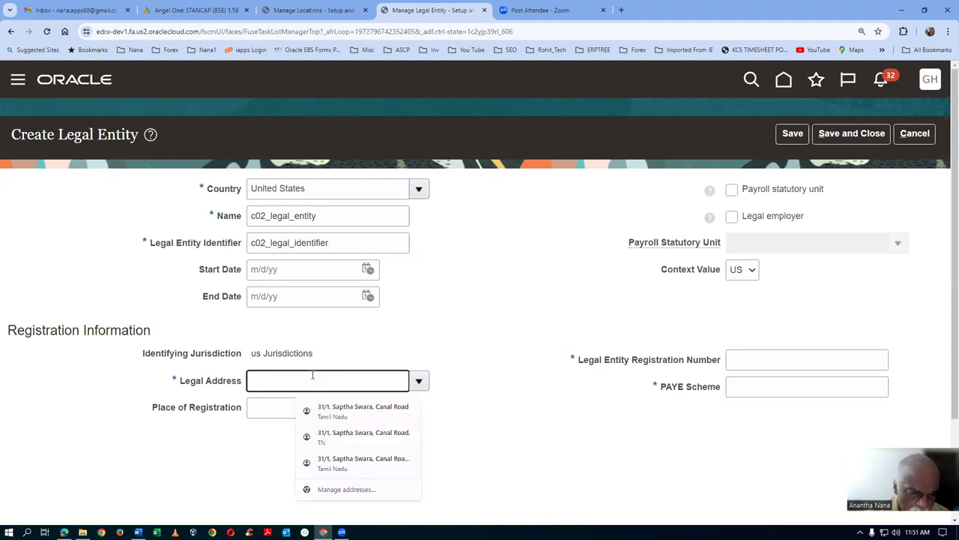
left_click(419, 384)
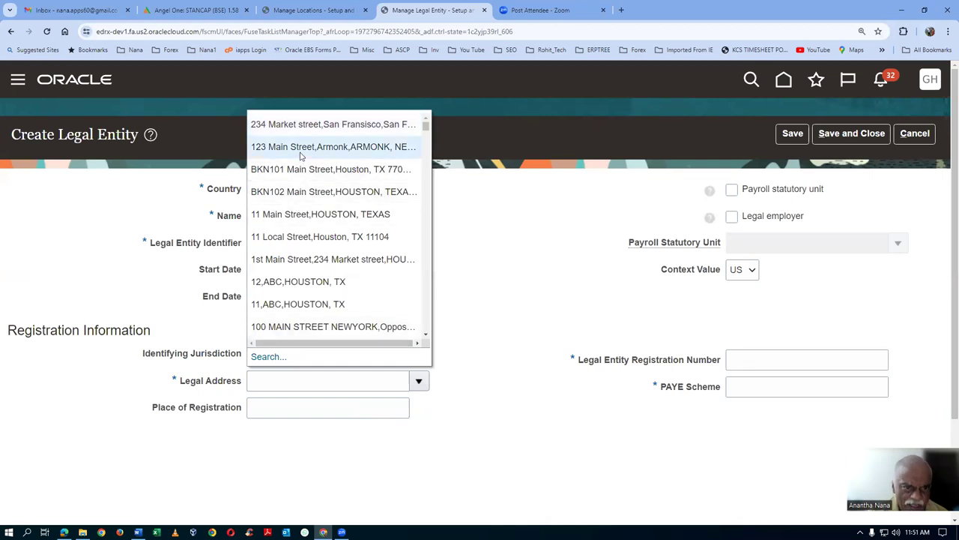
left_click(313, 414)
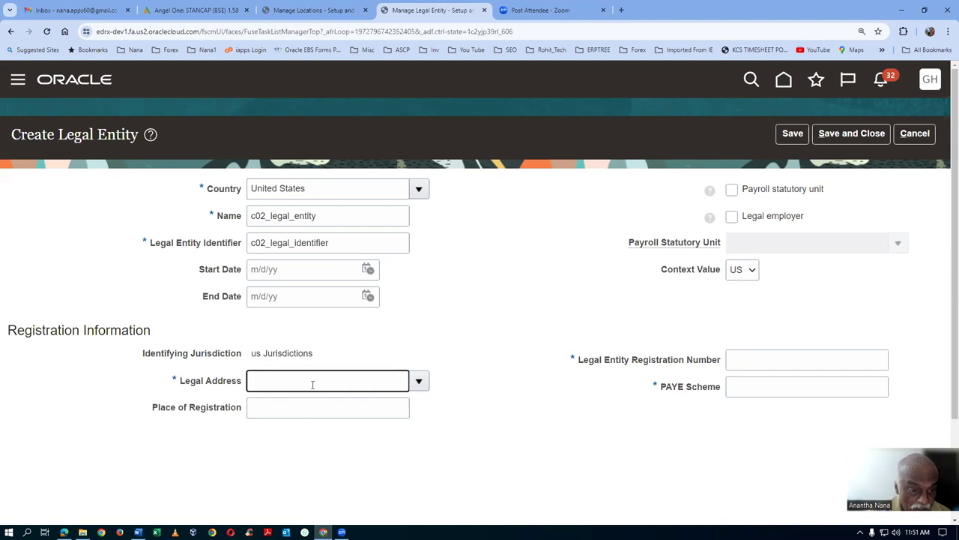
left_click(266, 408)
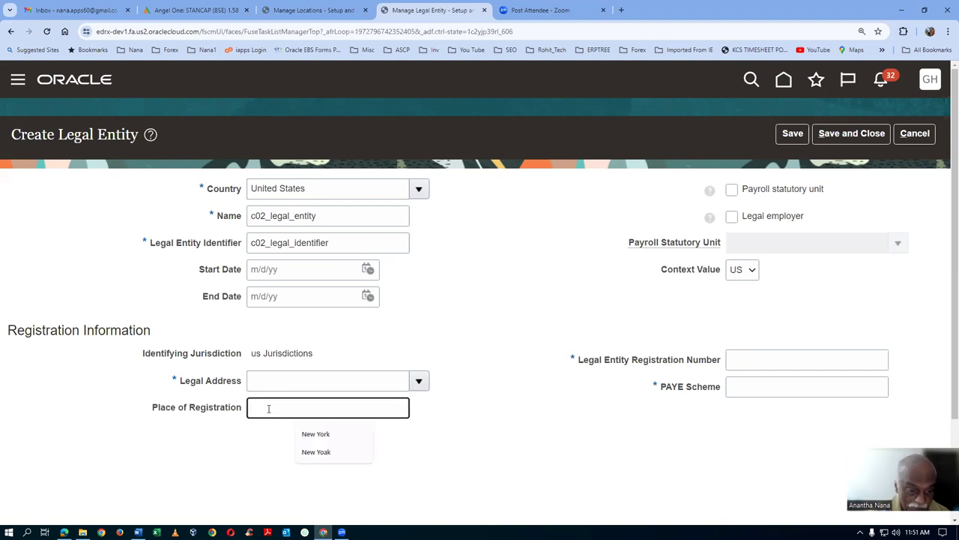
left_click(276, 386)
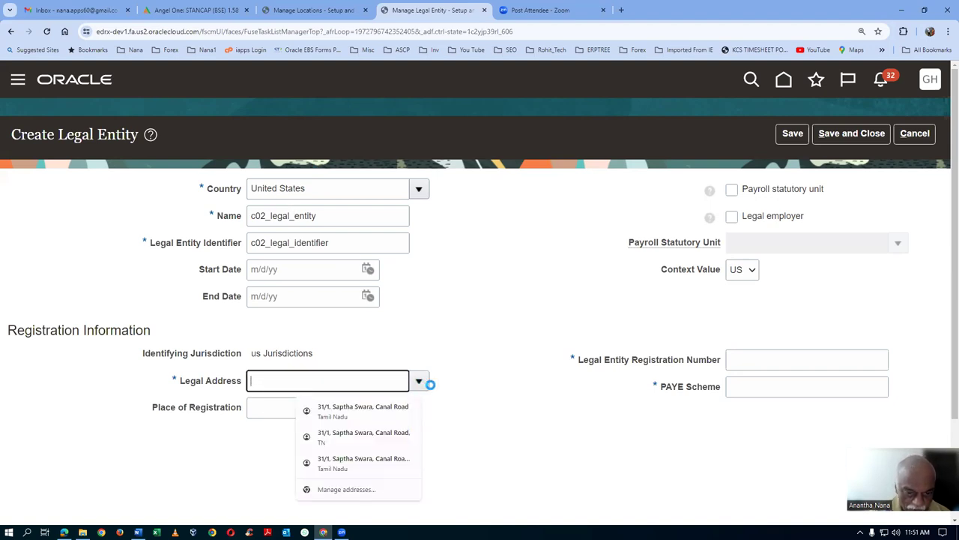
left_click(336, 409)
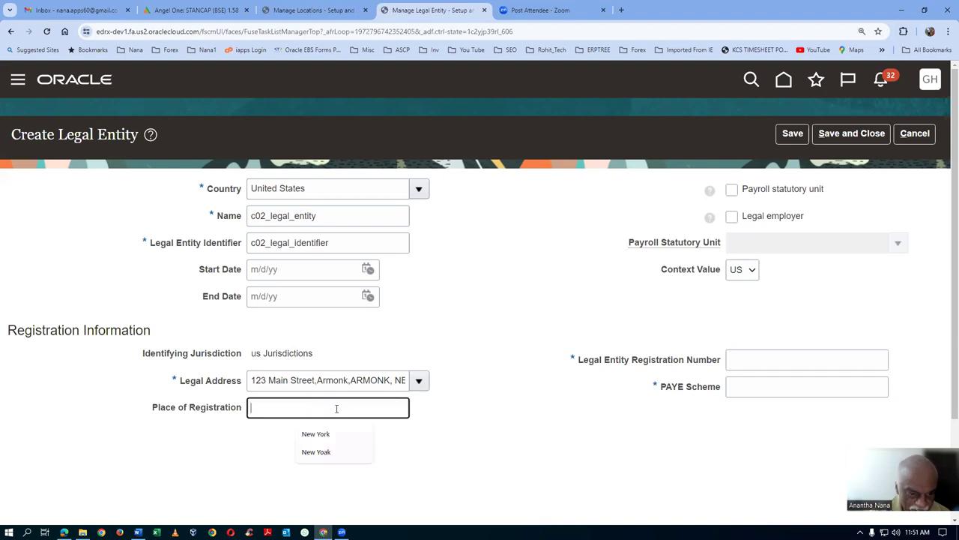
type("New Y")
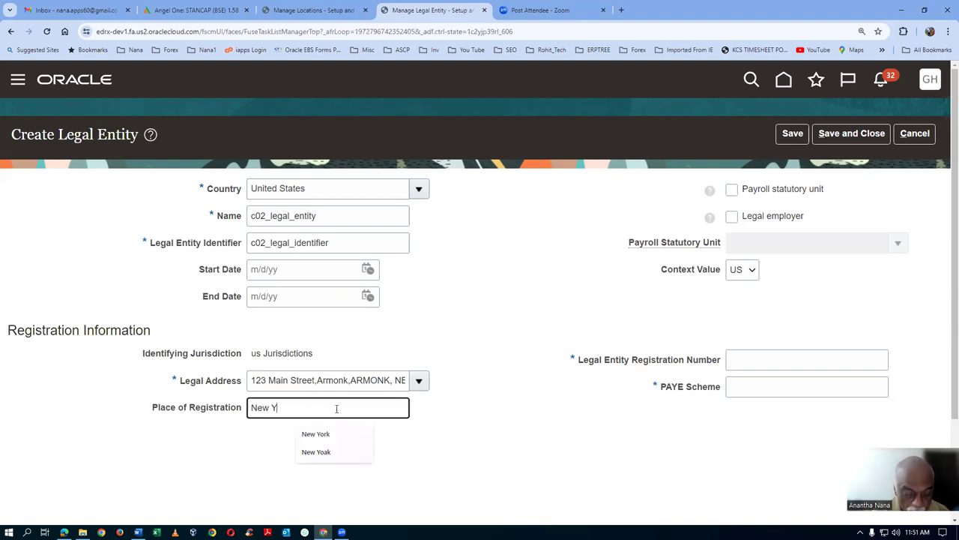
type("prk")
key("BackSpace")
key("BackSpace")
key("BackSpace")
type("or")
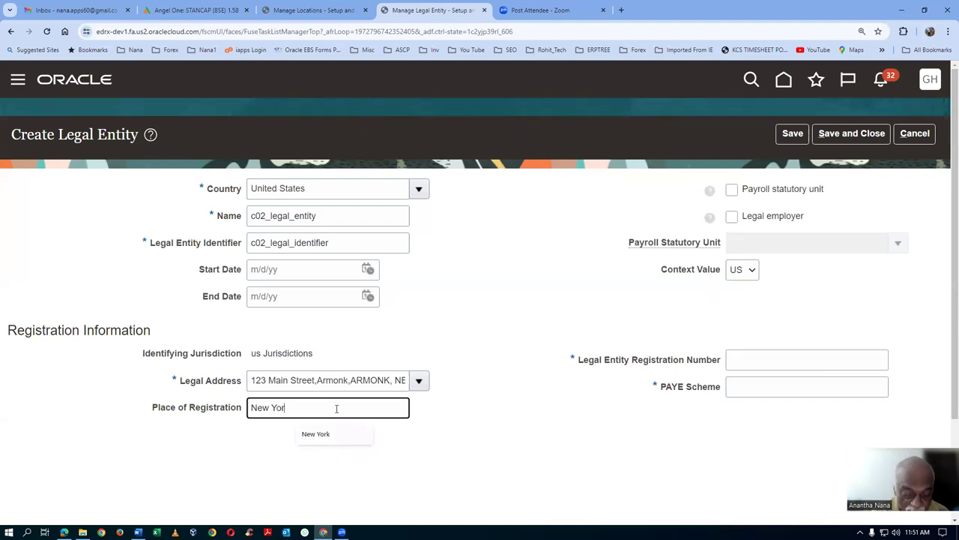
type("k")
key("Tab")
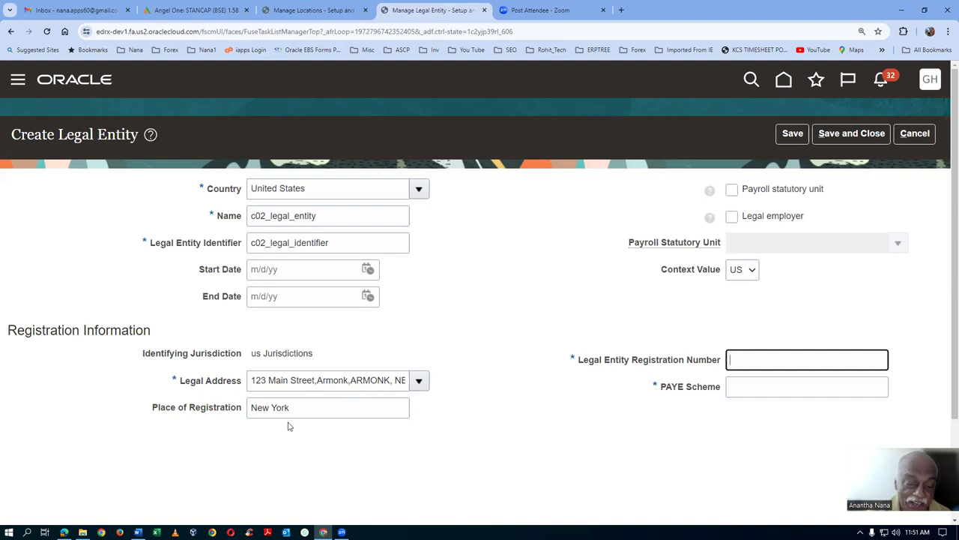
- Mark it payroll statutory unit and legal employer, with registration C02_123 and PAYE c02_456
left_click(733, 191)
left_click(731, 217)
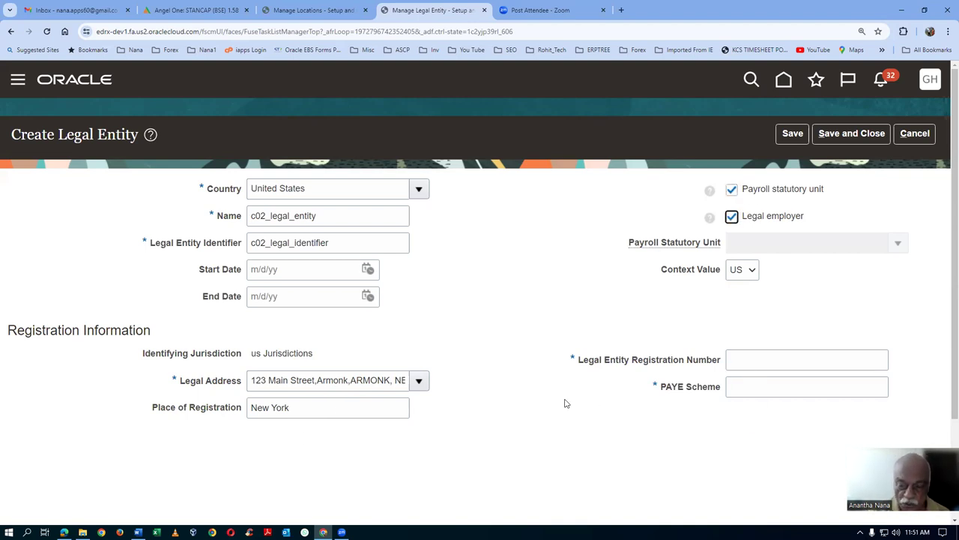
left_click(747, 362)
type("C02_123")
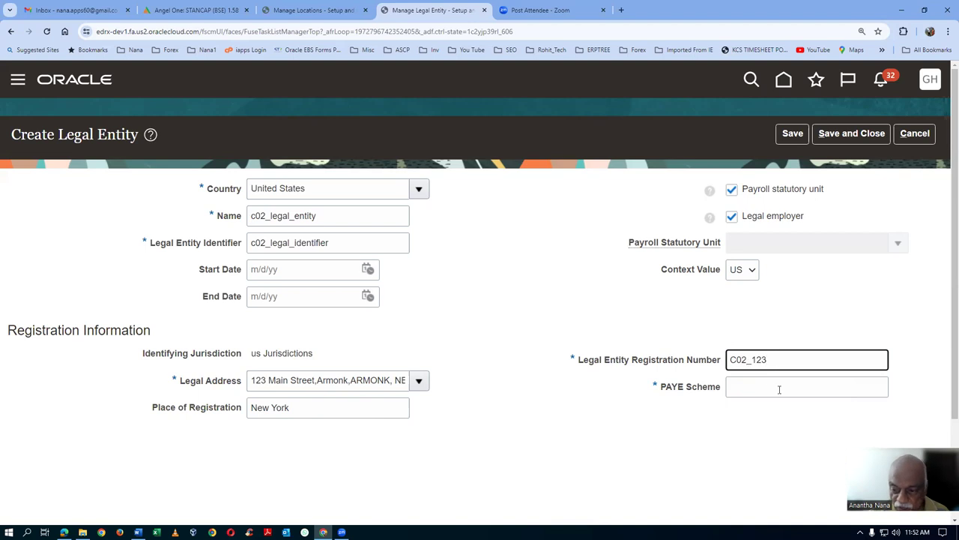
left_click(769, 389)
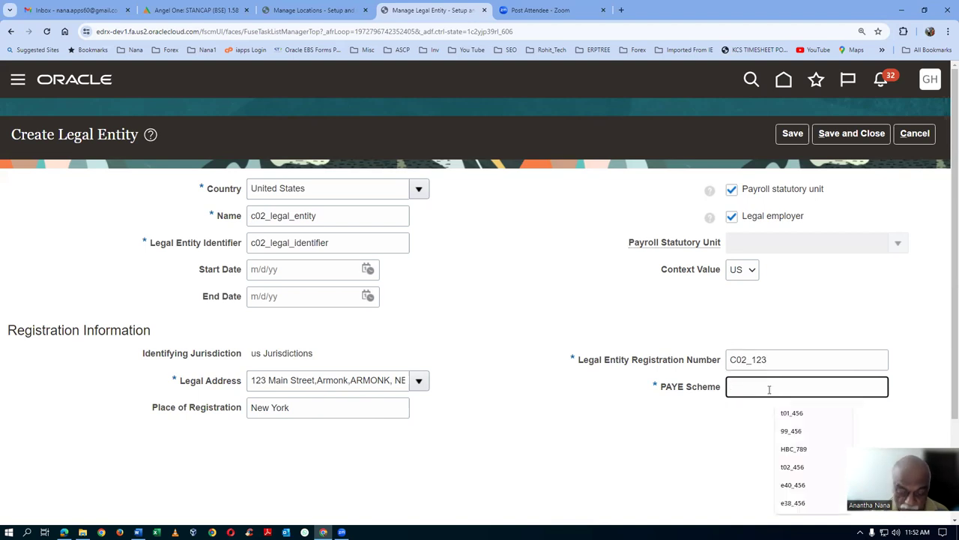
type("c02_456")
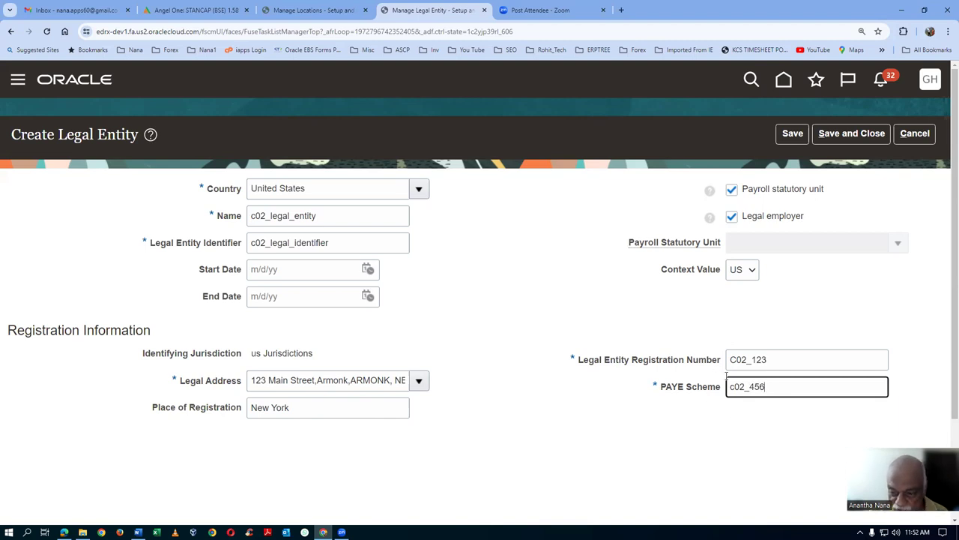
left_click(661, 469)
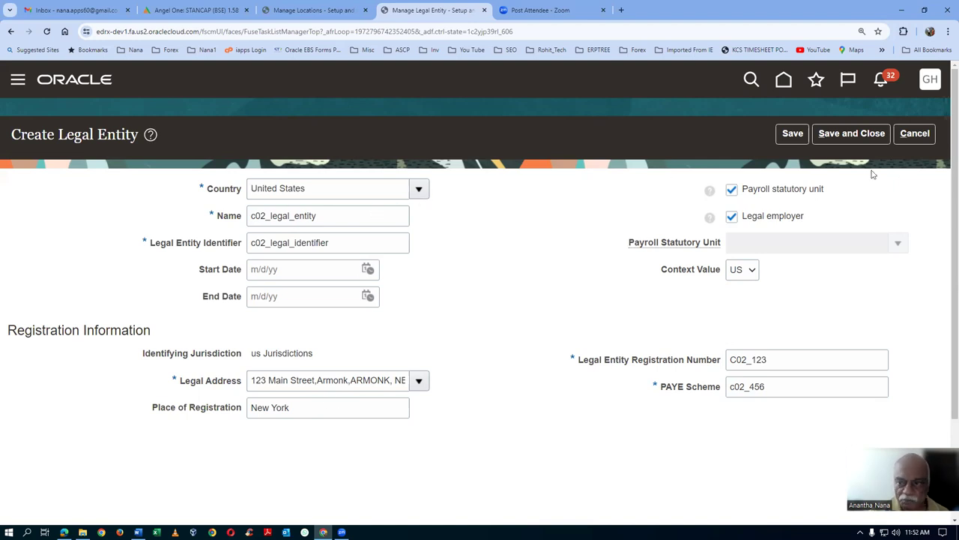
- Save and close c02_legal_entity, then open Manage Legal Entity HCM Information
left_click(869, 133)
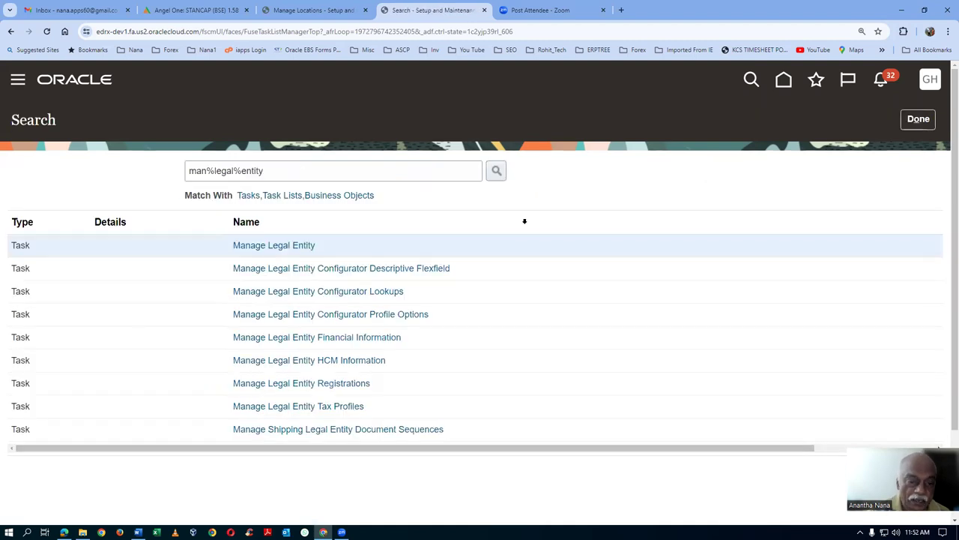
left_click(304, 361)
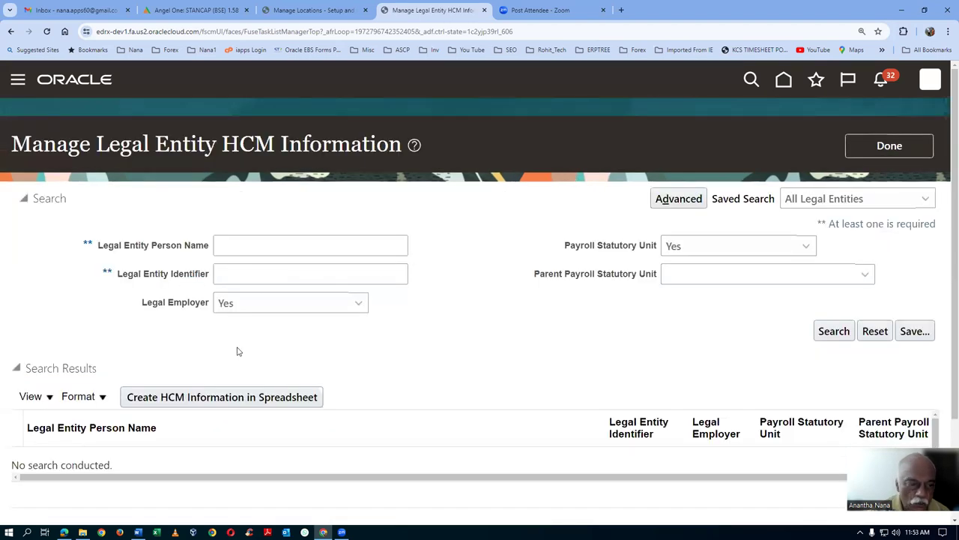
- Search legal entities for c02, open c02_legal_entity, and choose Edit > Update
left_click(238, 250)
type("c02")
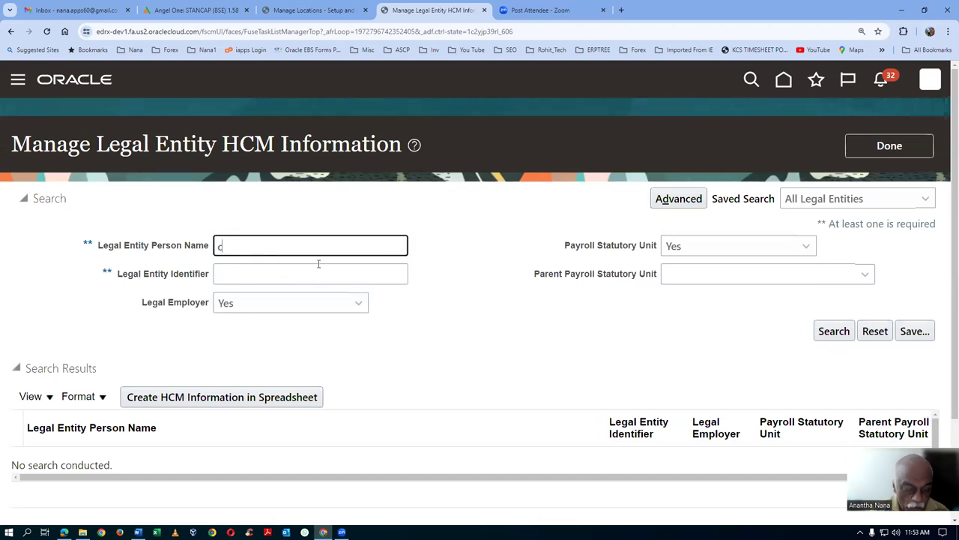
left_click(818, 331)
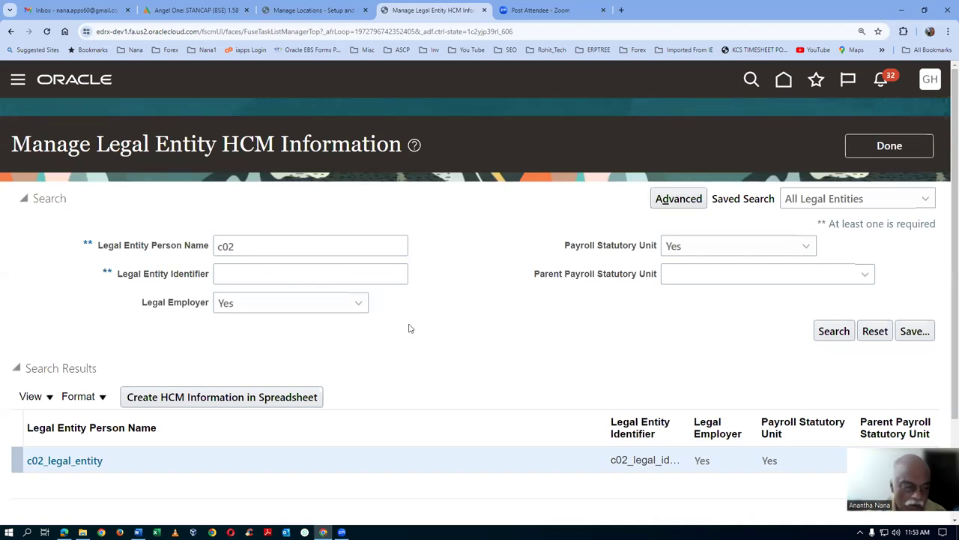
left_click(57, 462)
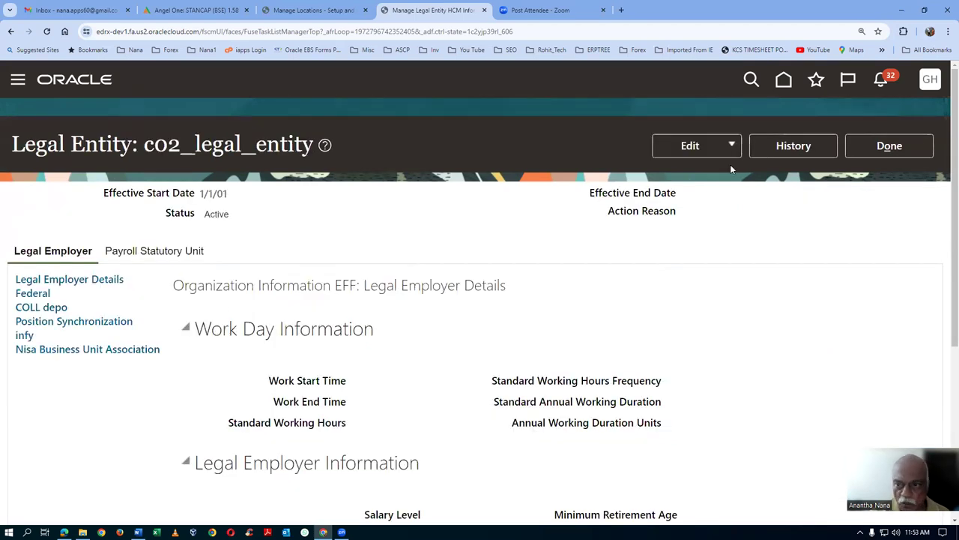
left_click(706, 152)
left_click(688, 171)
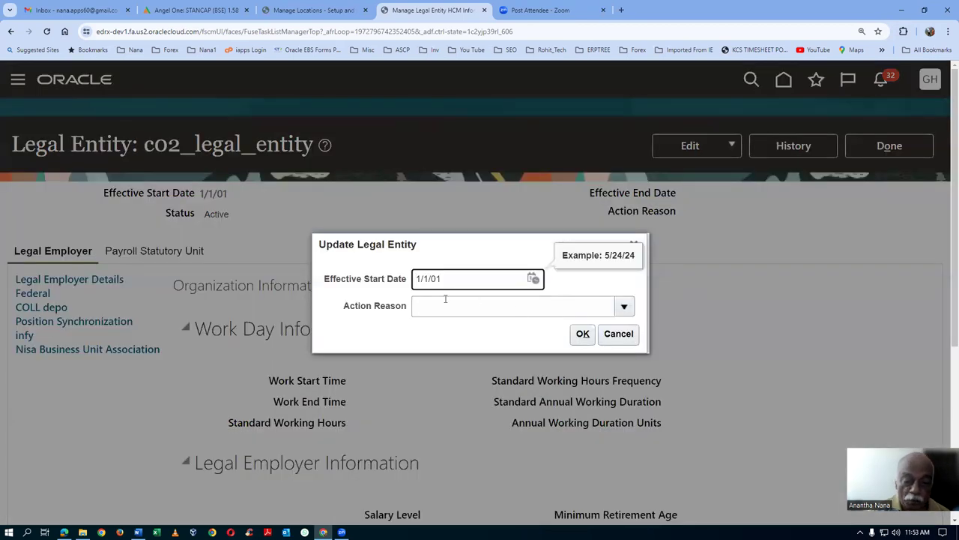
- Confirm the Update Legal Entity dialog with effective start date 1/1/01
left_click(581, 335)
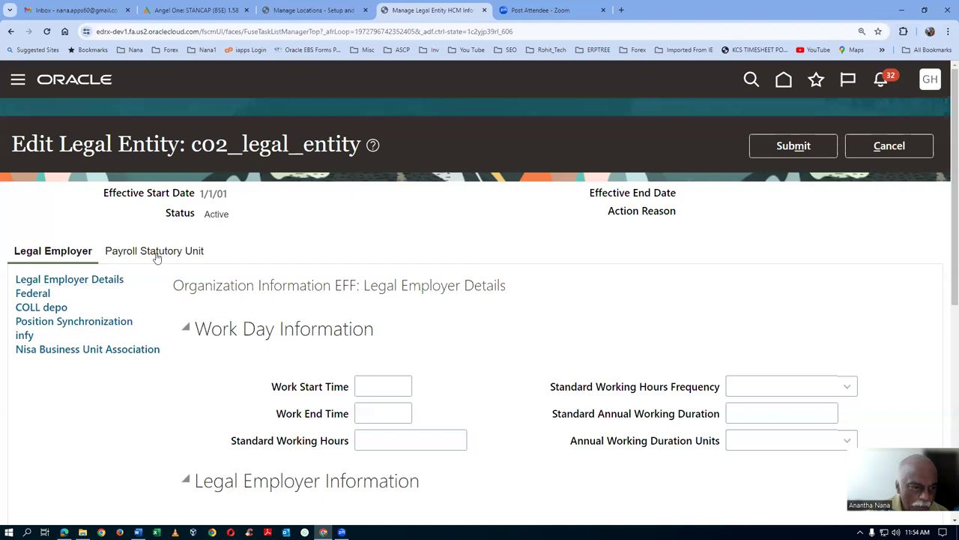
- Review the payroll statutory unit's associated legislative data group without changing it
left_click(156, 257)
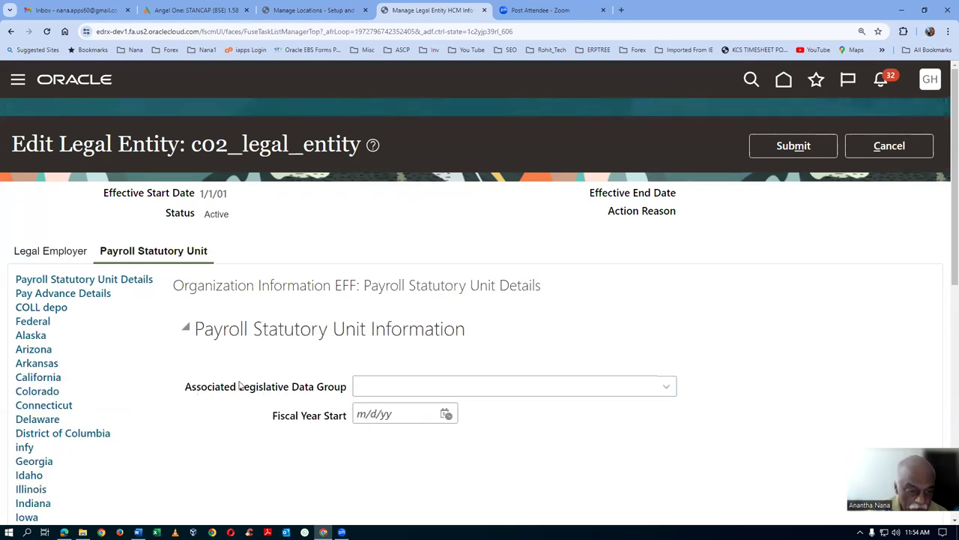
left_click_drag(239, 385, 314, 386)
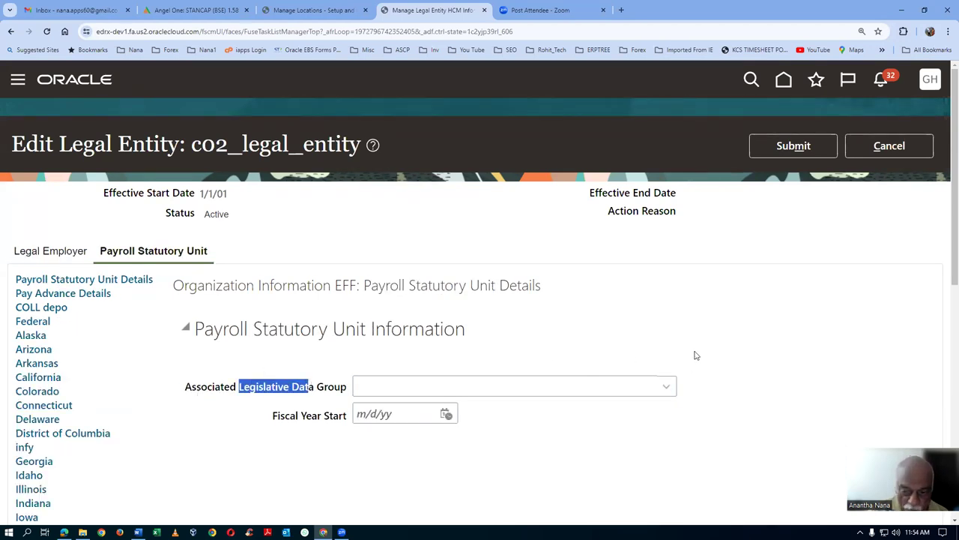
left_click(666, 386)
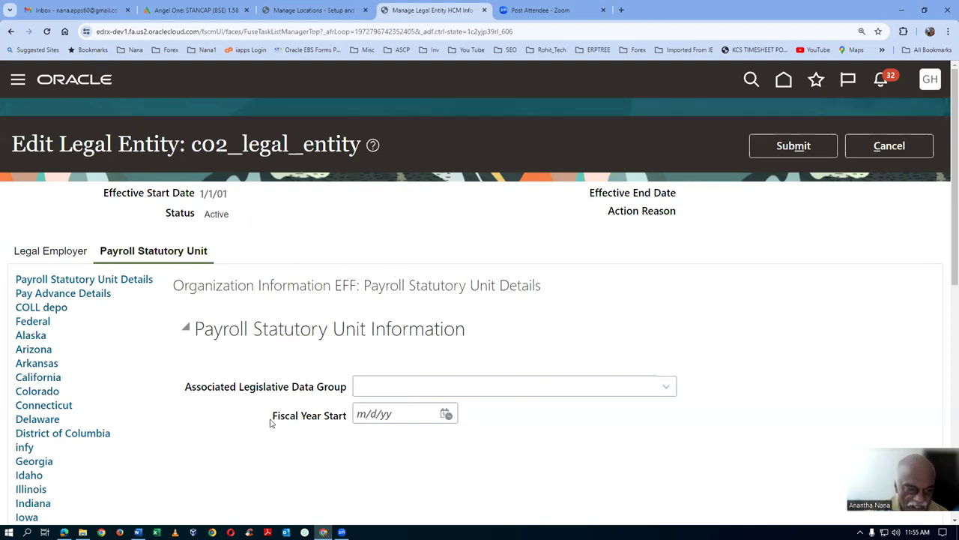
left_click(356, 388)
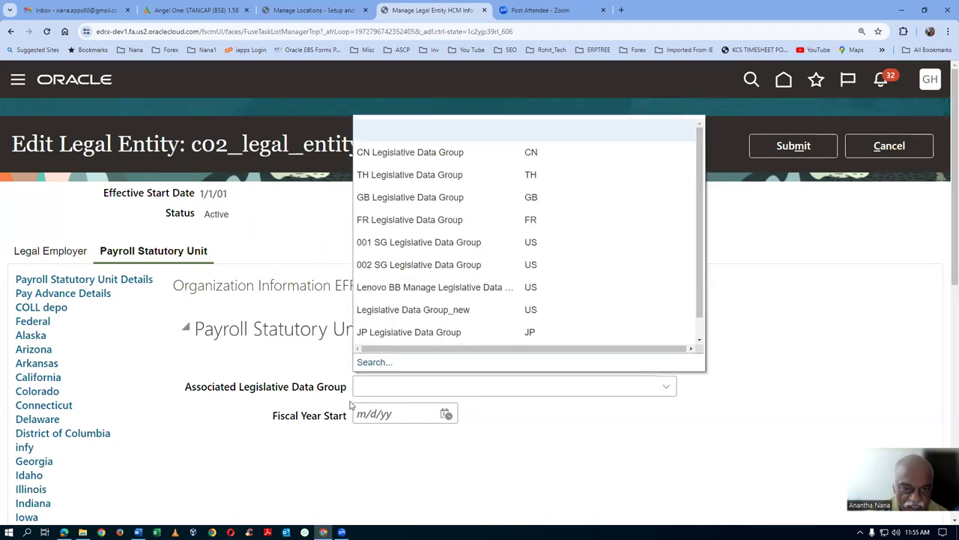
left_click(482, 153)
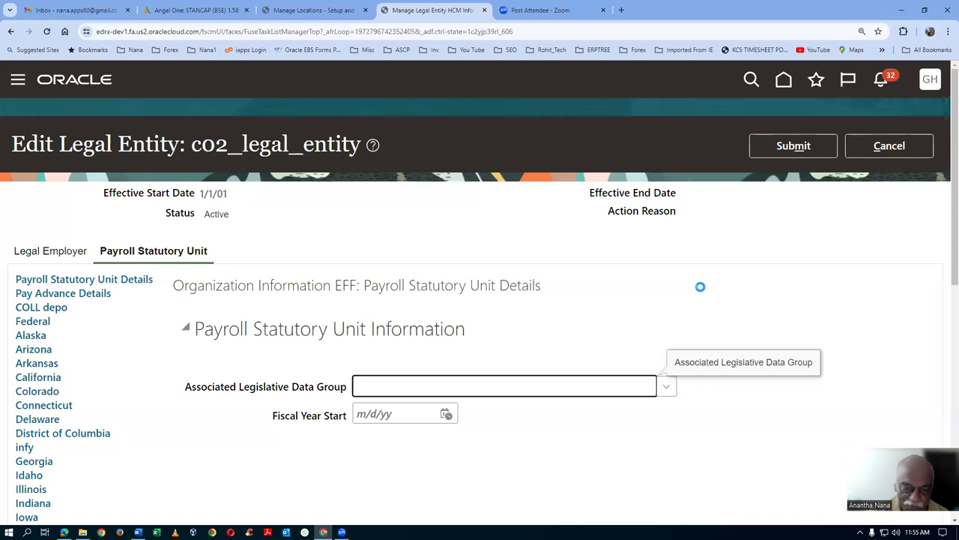
- Submit the legal entity changes, confirm the warning, and switch to the Fusion Enterprise PDF
left_click(801, 145)
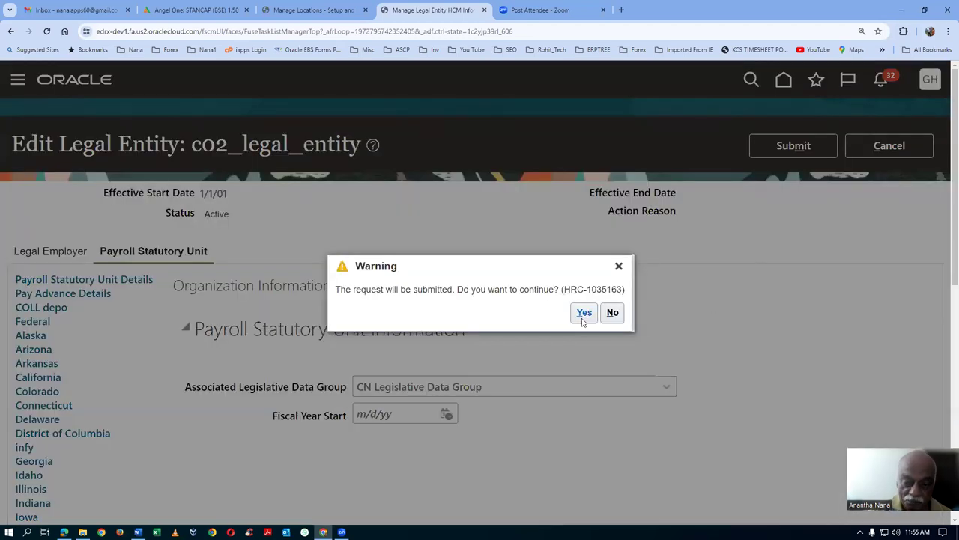
left_click(584, 313)
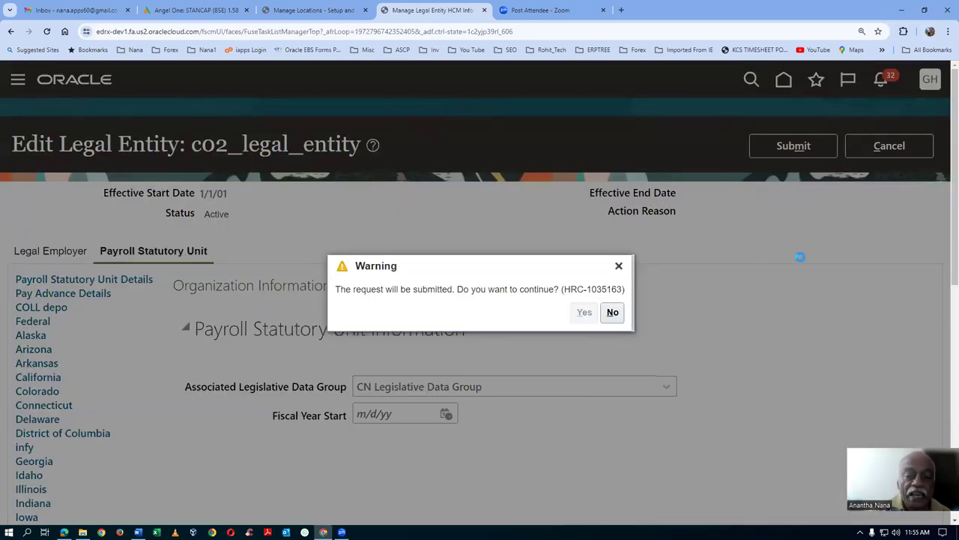
key("alt+Tab")
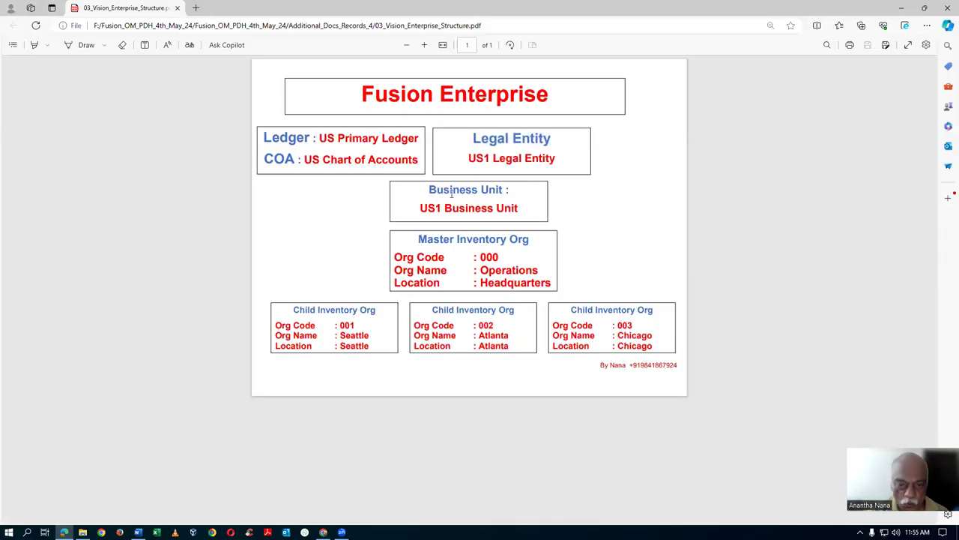
- Highlight and then clear the Business Unit heading in the Fusion Enterprise diagram
left_click_drag(452, 191, 492, 190)
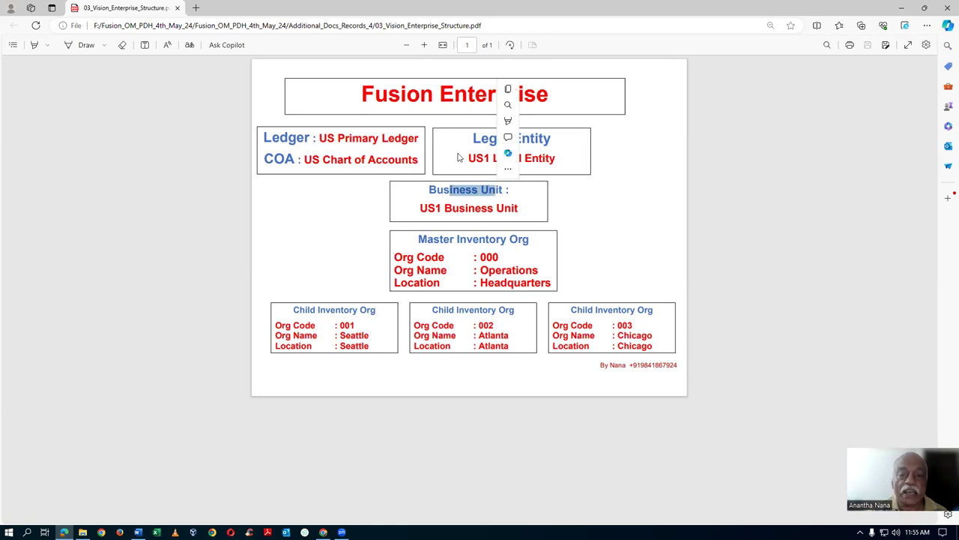
left_click(446, 192)
- Back in Oracle Fusion, acknowledge the submission confirmation and click Done twice
key("alt+Tab")
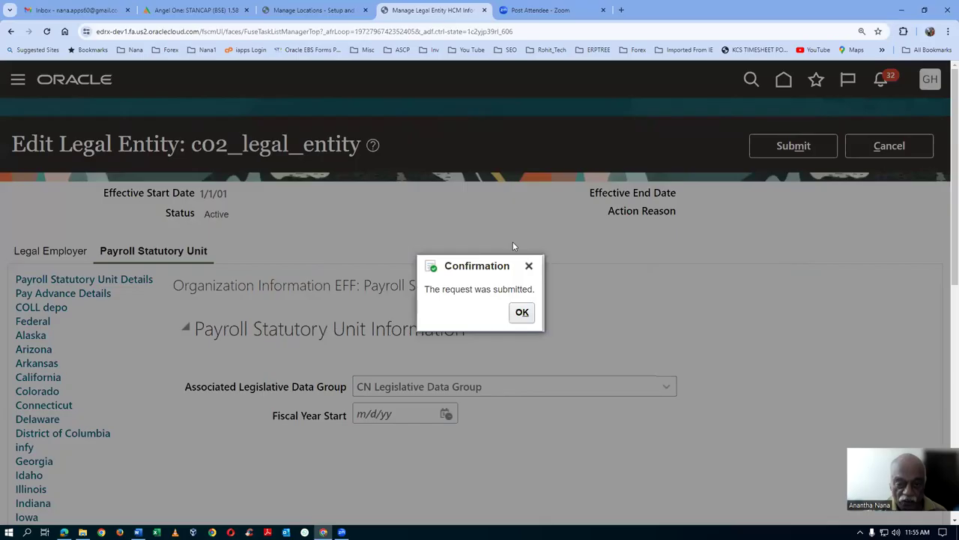
left_click(522, 312)
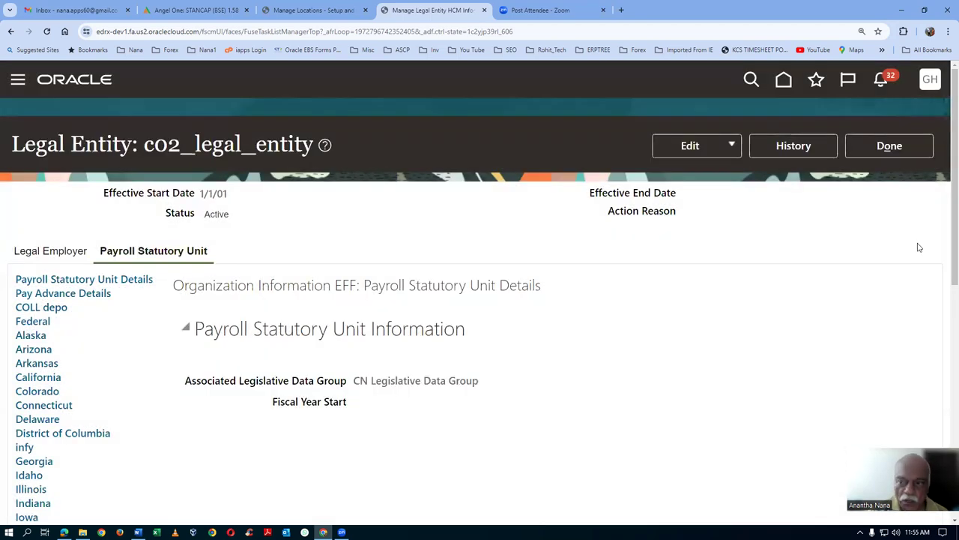
left_click(909, 147)
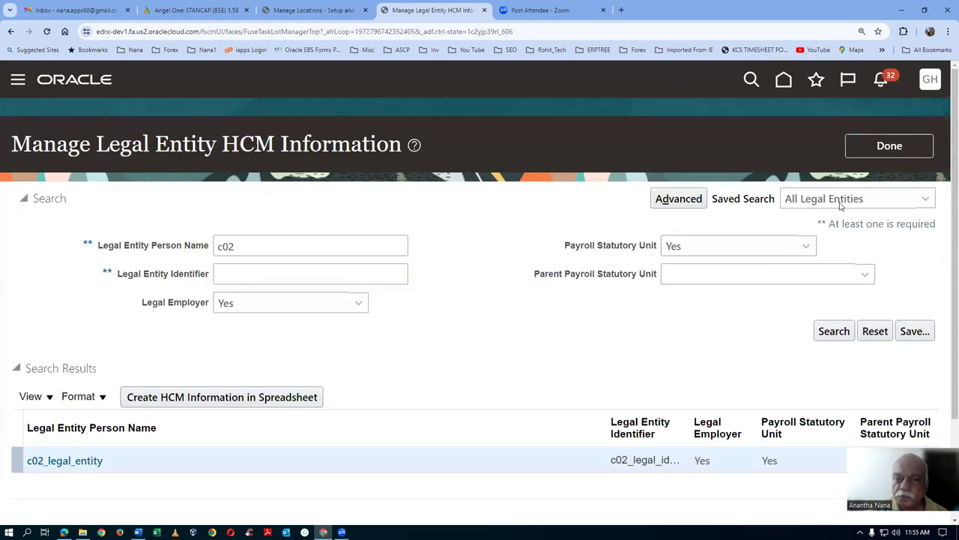
left_click(884, 149)
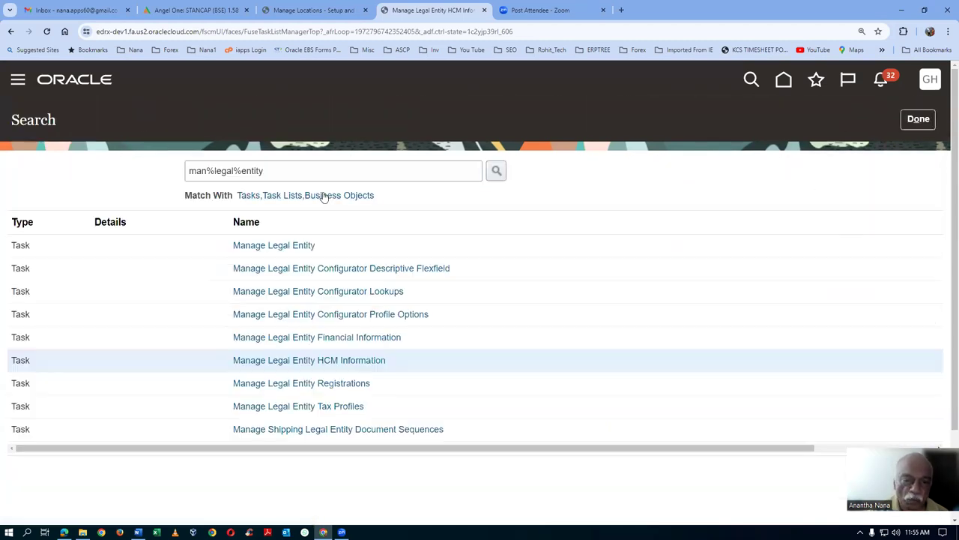
- Search tasks for man%busi%unit% and open the Manage Business Unit task
type("ma")
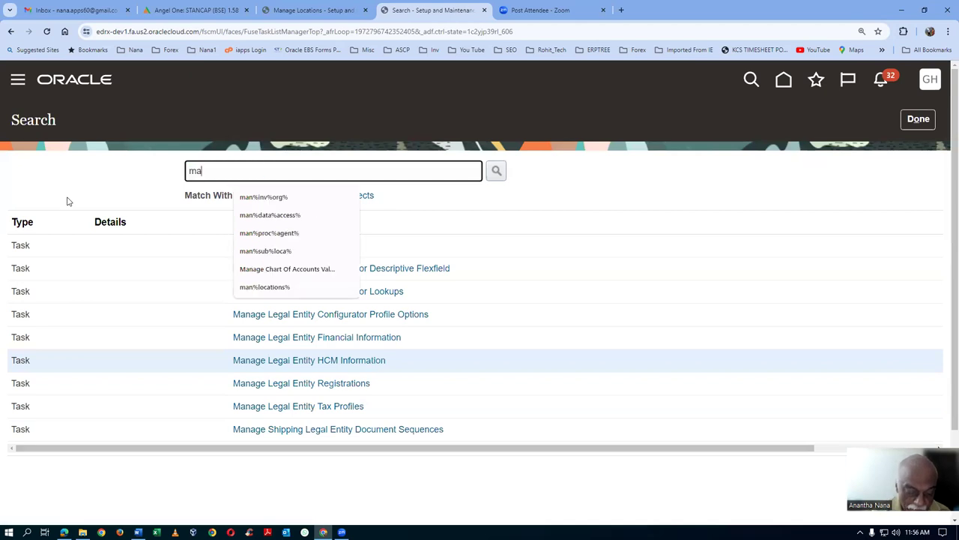
type("n%busi%")
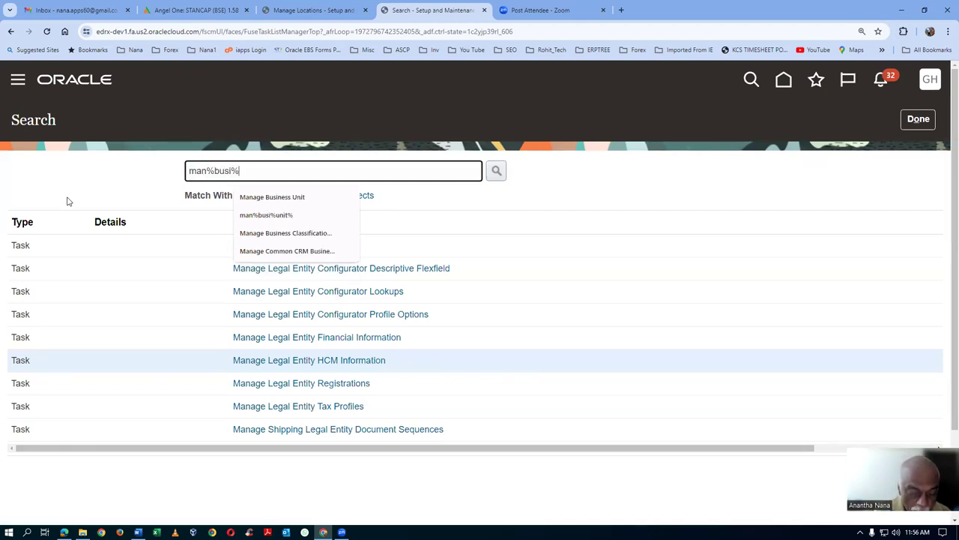
type("unit%")
key("Return")
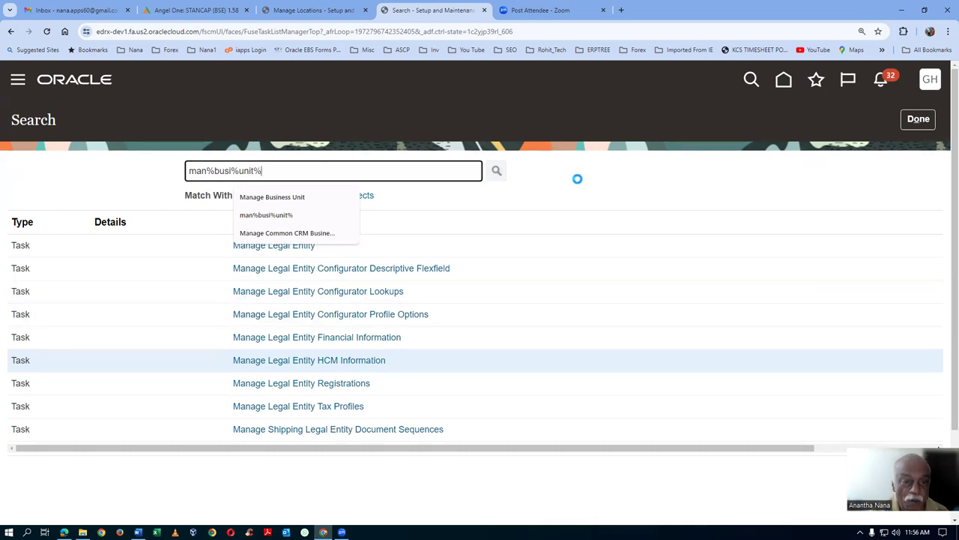
key("alt+Tab")
key("alt+Tab")
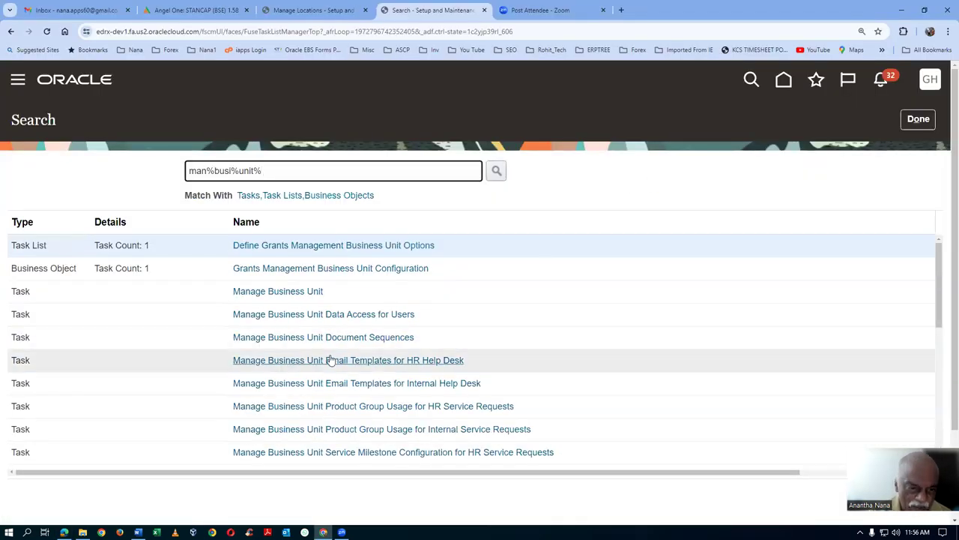
left_click(314, 291)
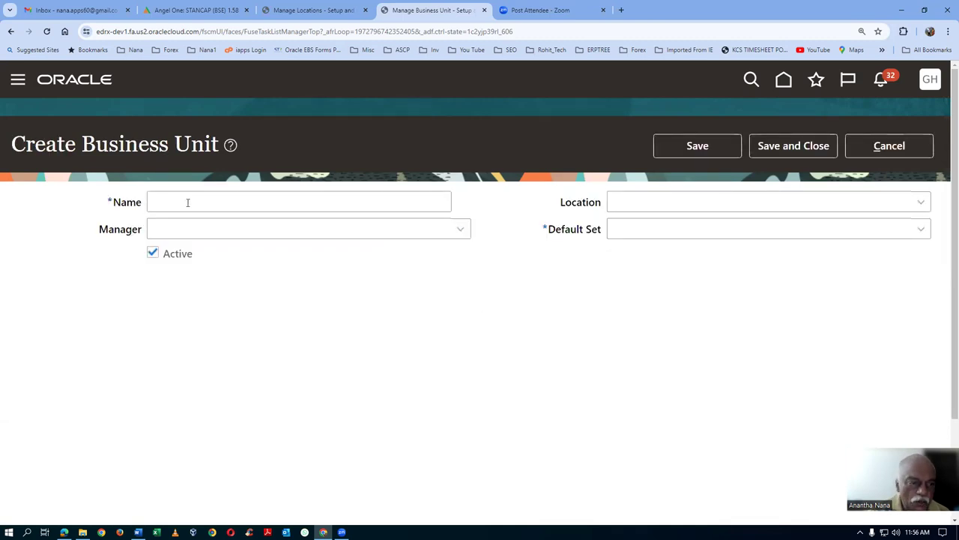
- Enter c02_business_unit as the name and co2 in the Location field
left_click(188, 201)
type("c02_")
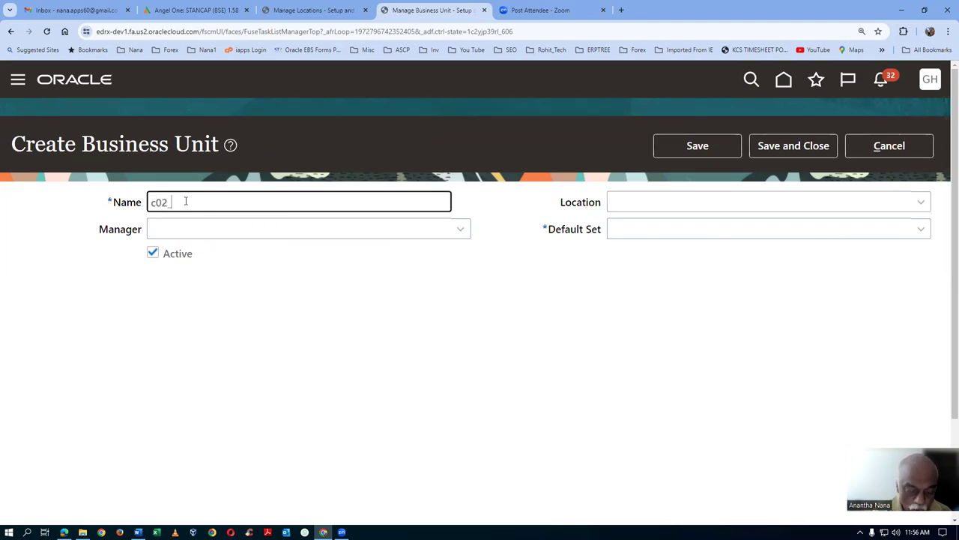
type(" busi")
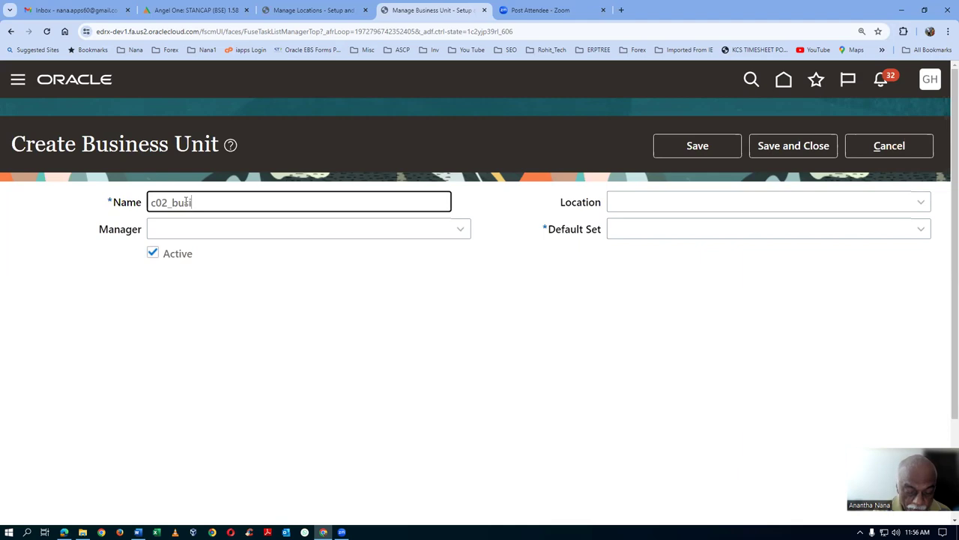
type("ness_unit")
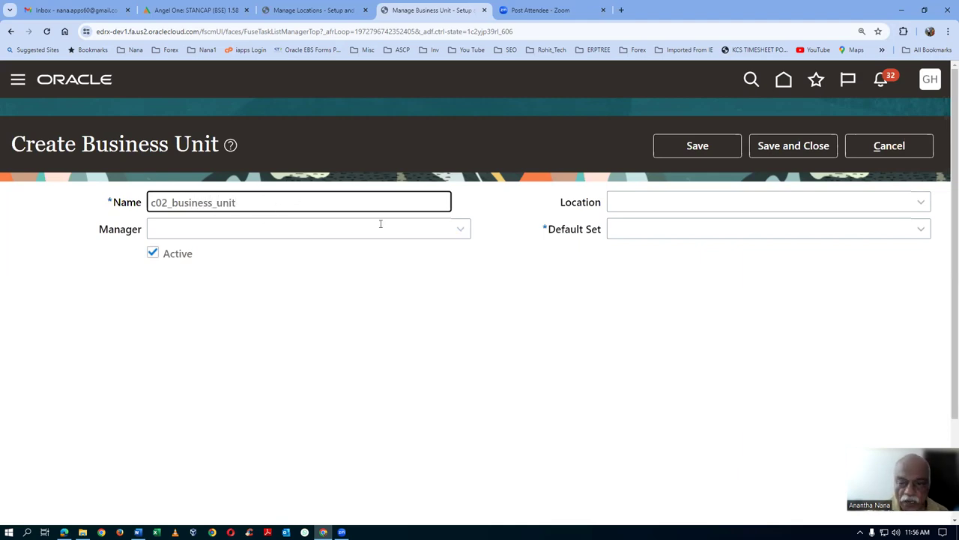
left_click(677, 206)
type("co2")
key("Tab")
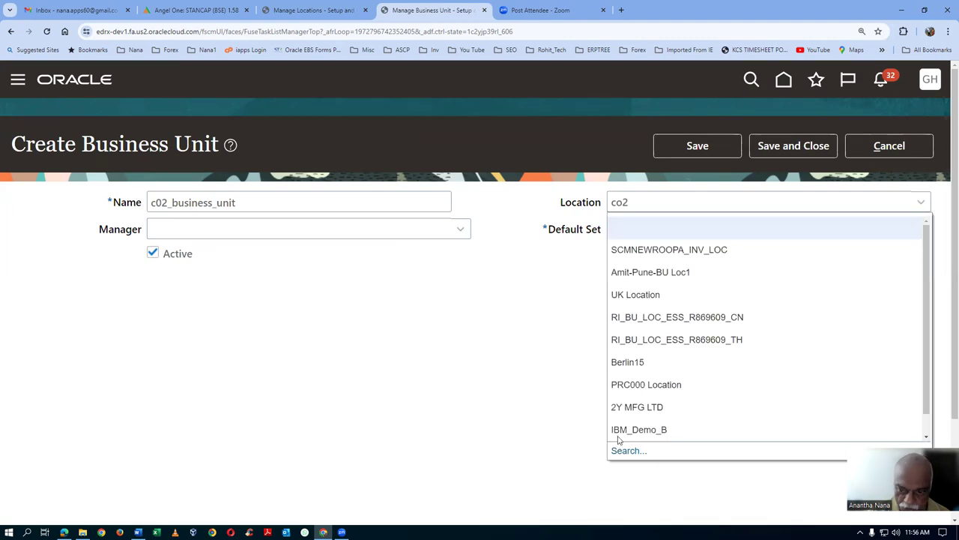
- Find locations by code c02 instead of name and pick c02_loc_0 as the location
left_click(628, 452)
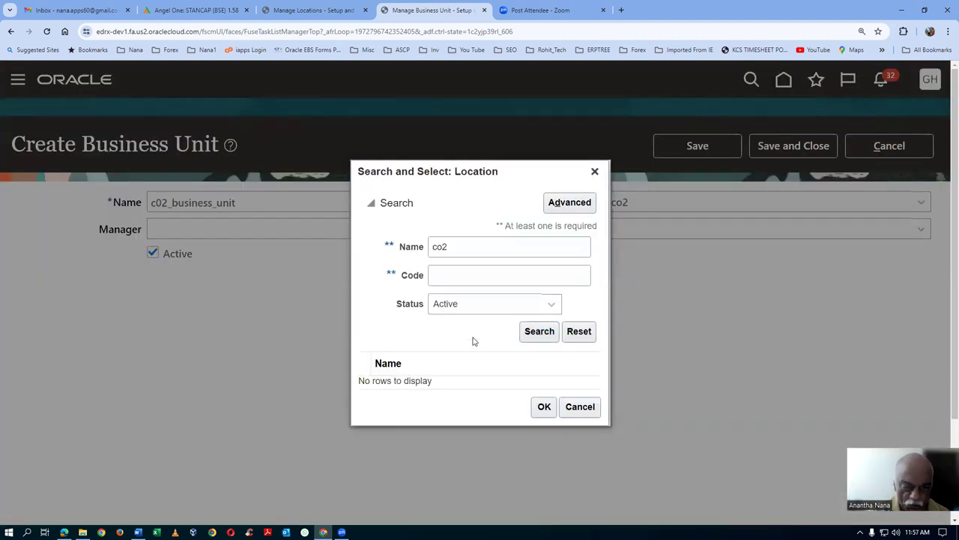
left_click(541, 338)
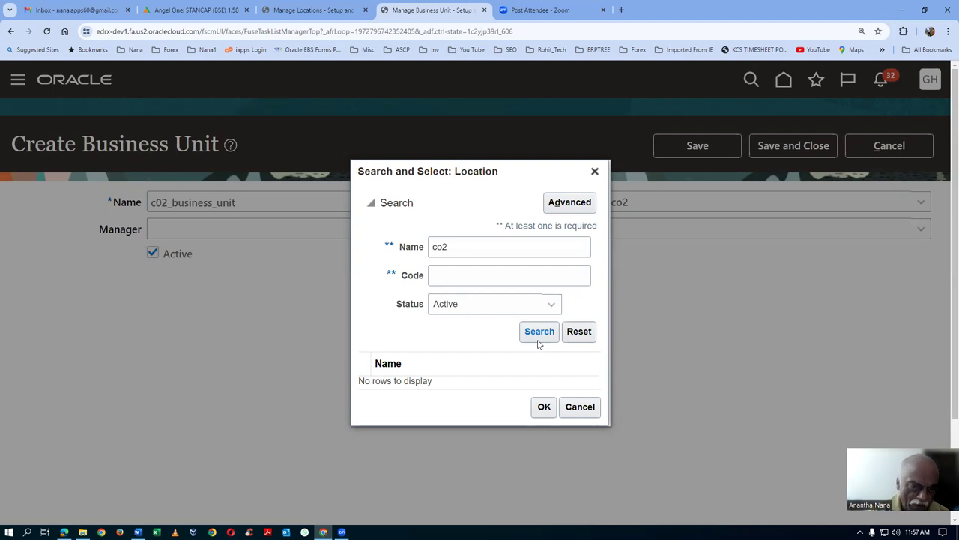
double_click(460, 246)
key("BackSpace")
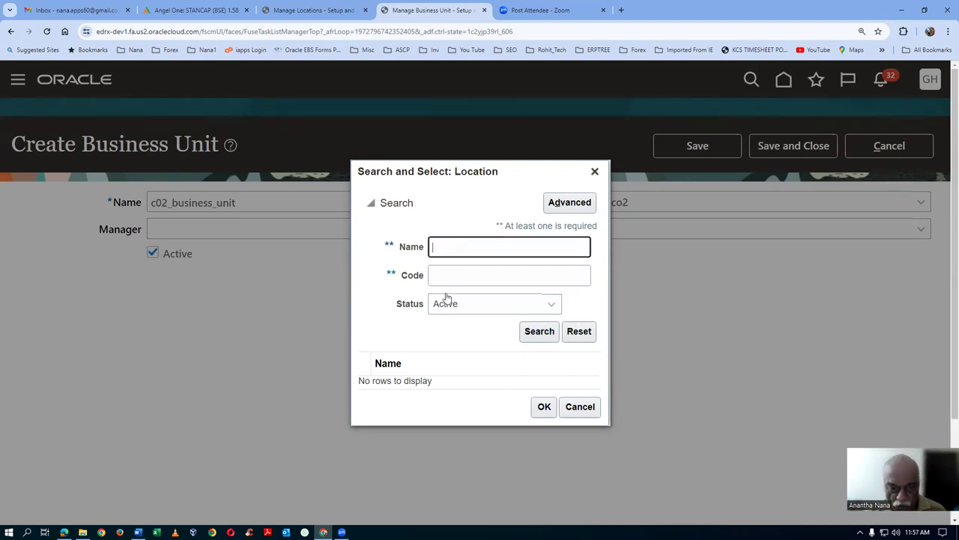
left_click(464, 275)
type("c02")
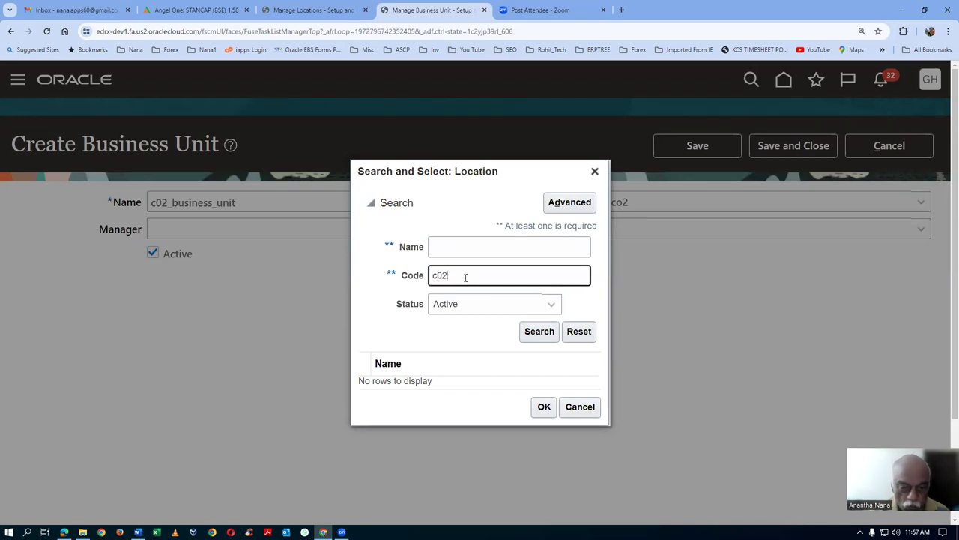
left_click(546, 332)
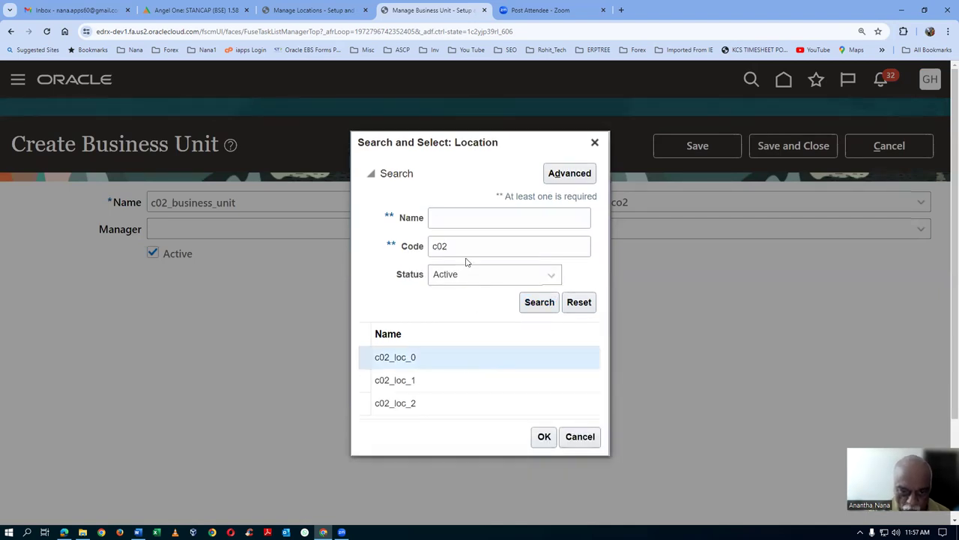
left_click(545, 438)
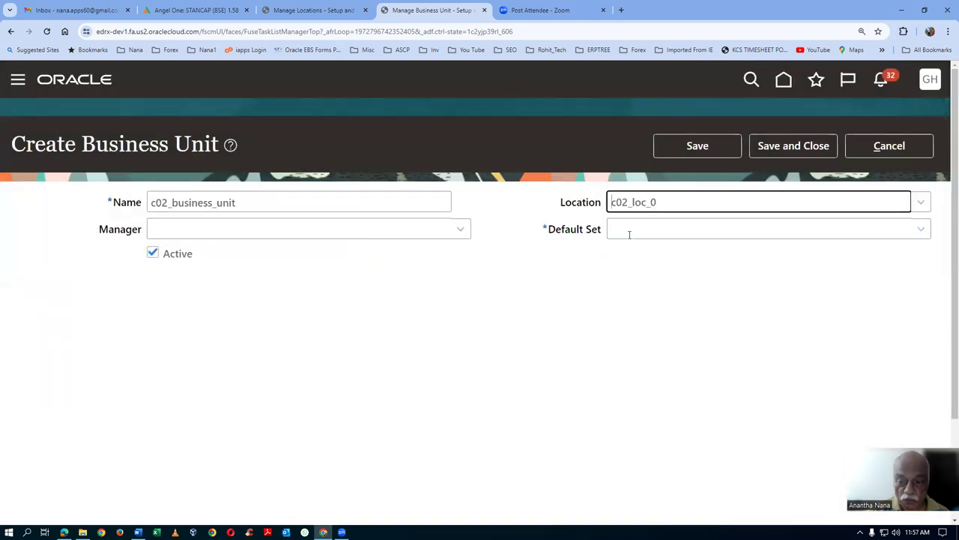
left_click(614, 234)
- Enter COMMON as the default set and dismiss the driver-update notification
type("CO")
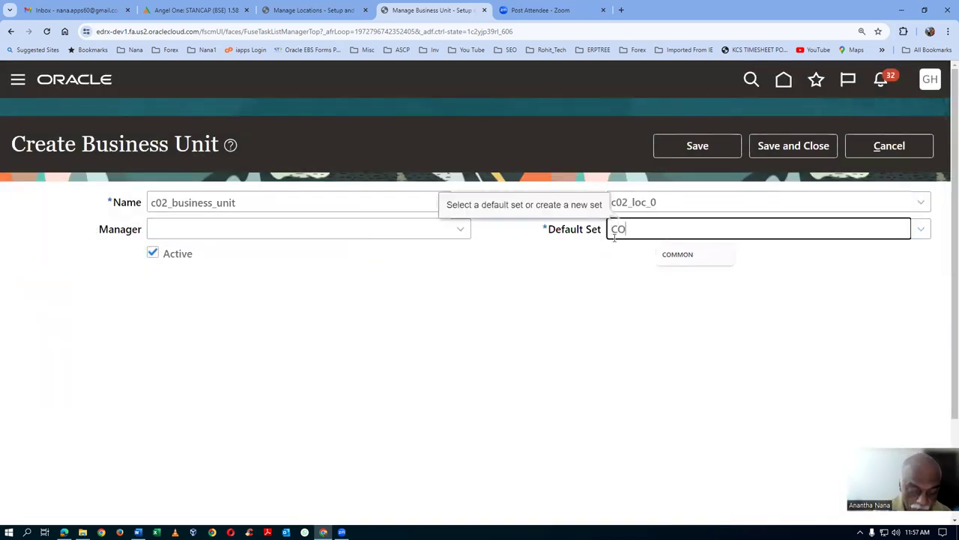
type("MMON")
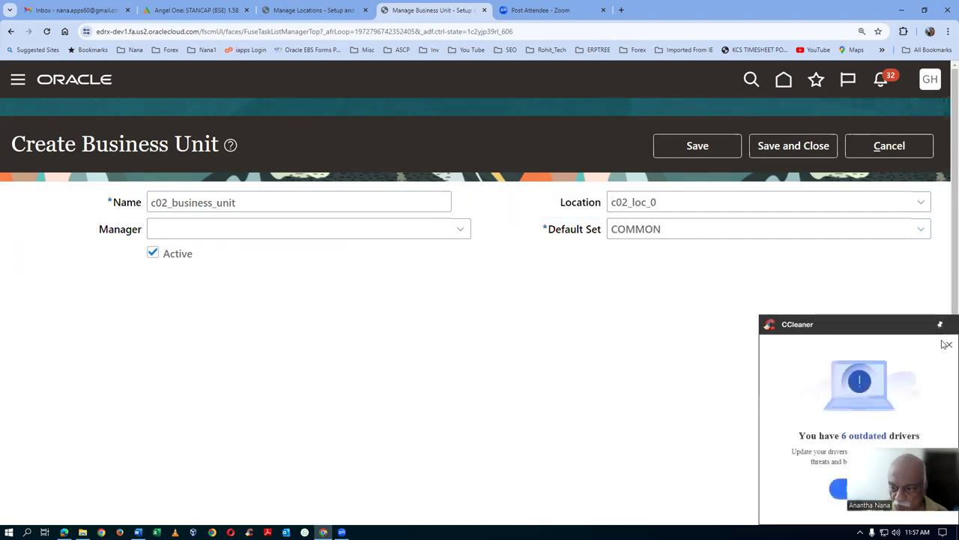
left_click(947, 346)
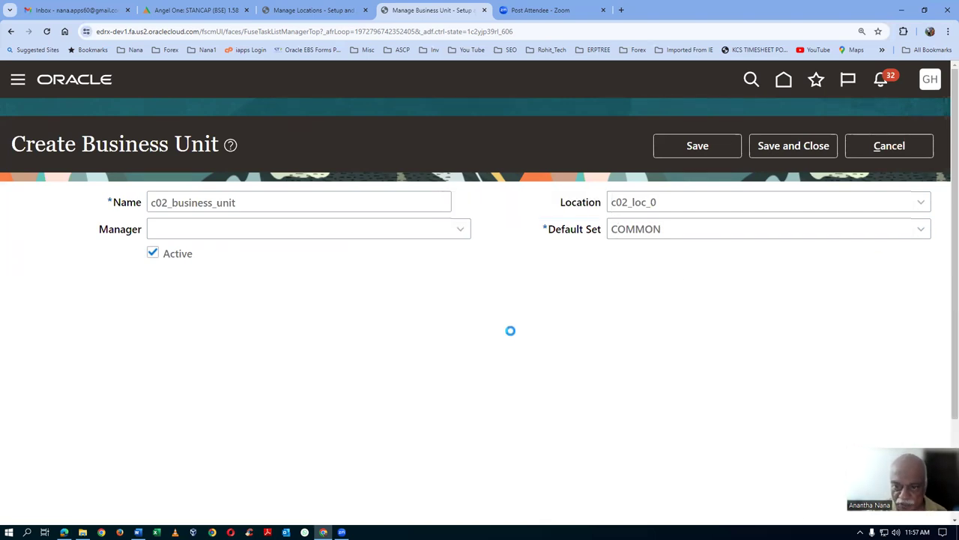
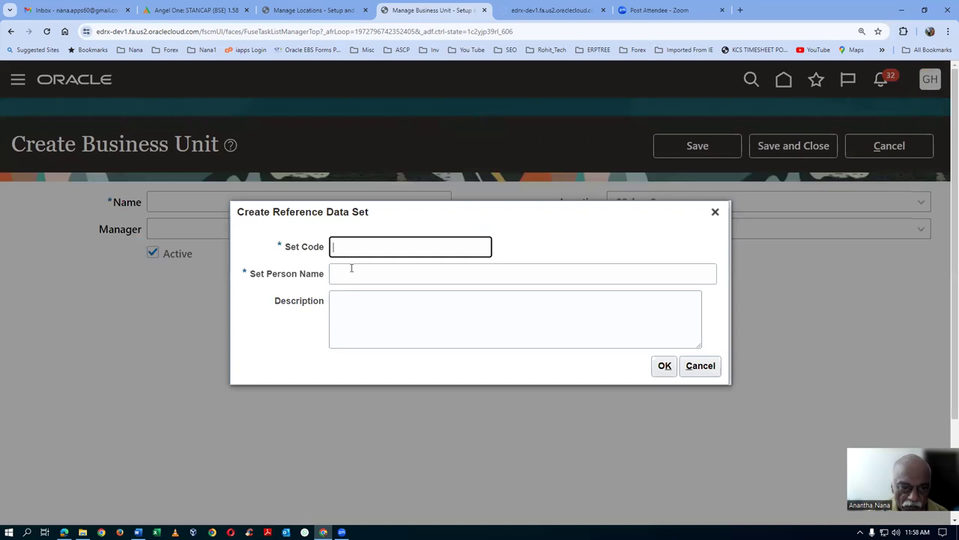
- Finish the set code as COMMON and submit, which raises the Set Person Name required error
type("MMO")
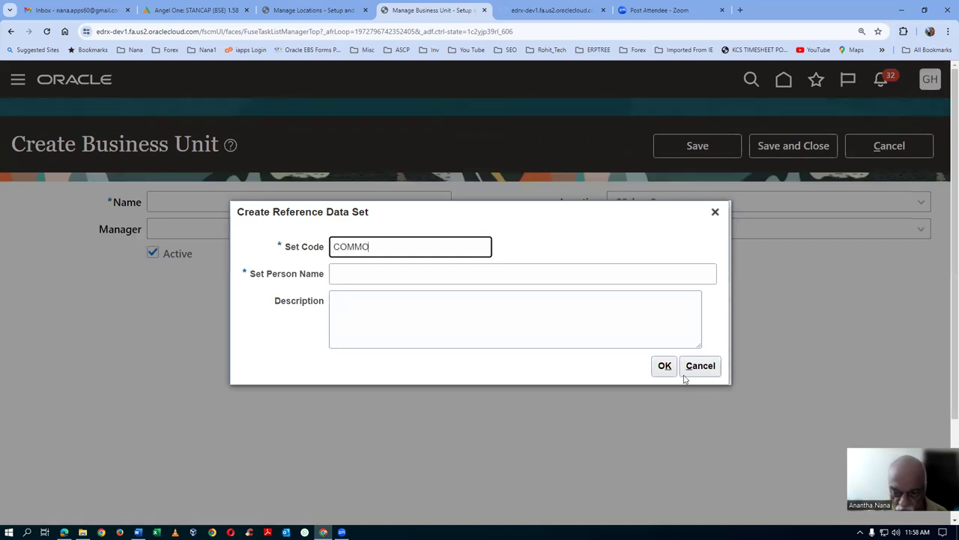
left_click(665, 365)
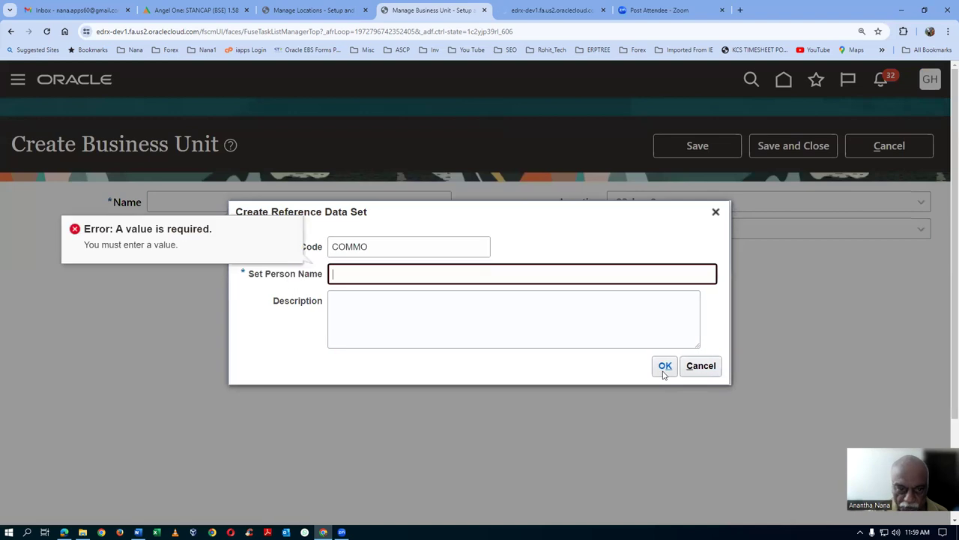
left_click(409, 249)
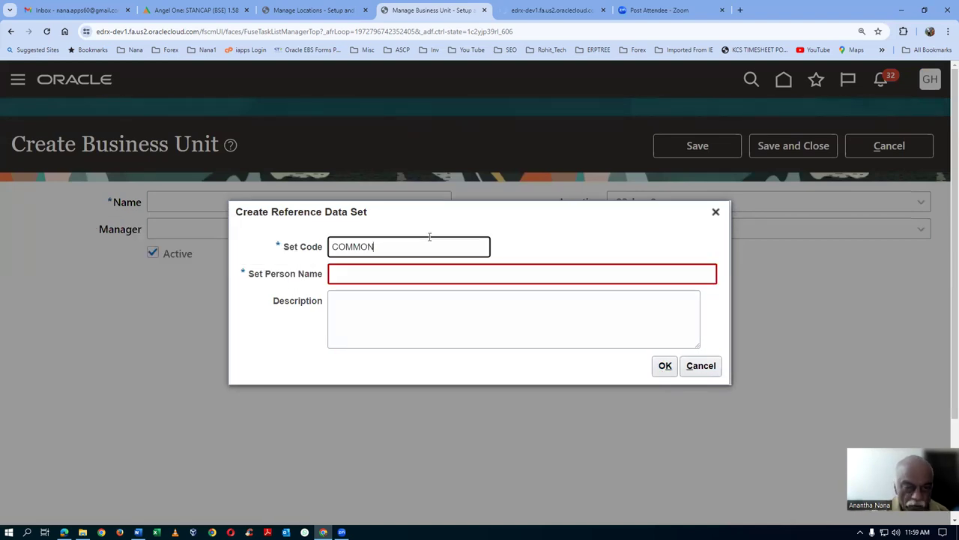
key("Tab")
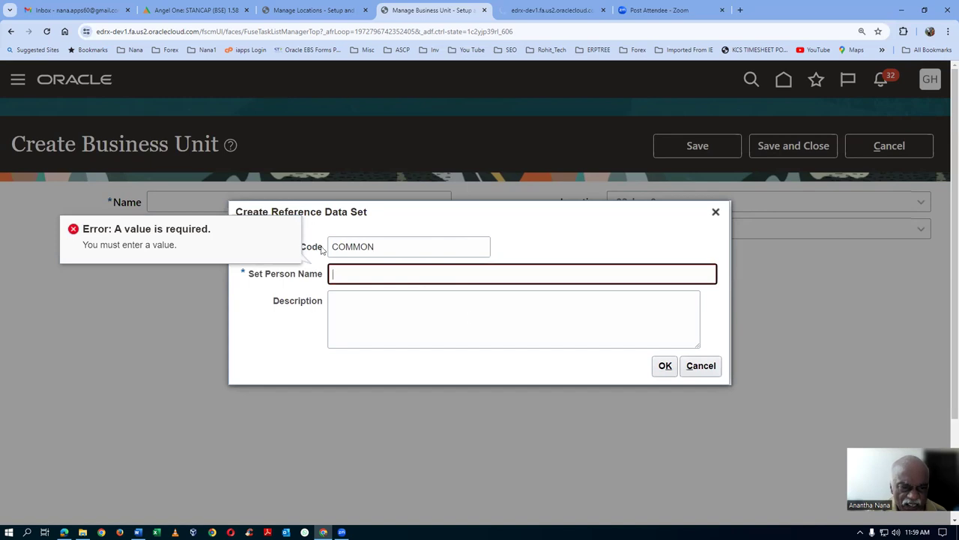
left_click(665, 365)
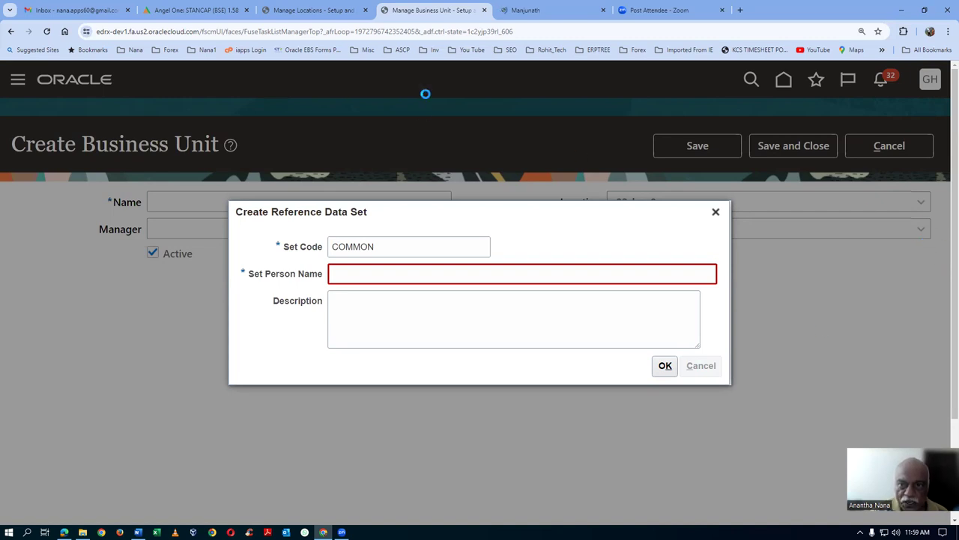
- Return to the Create Business Unit form and open the Default Set choices
left_click(560, 12)
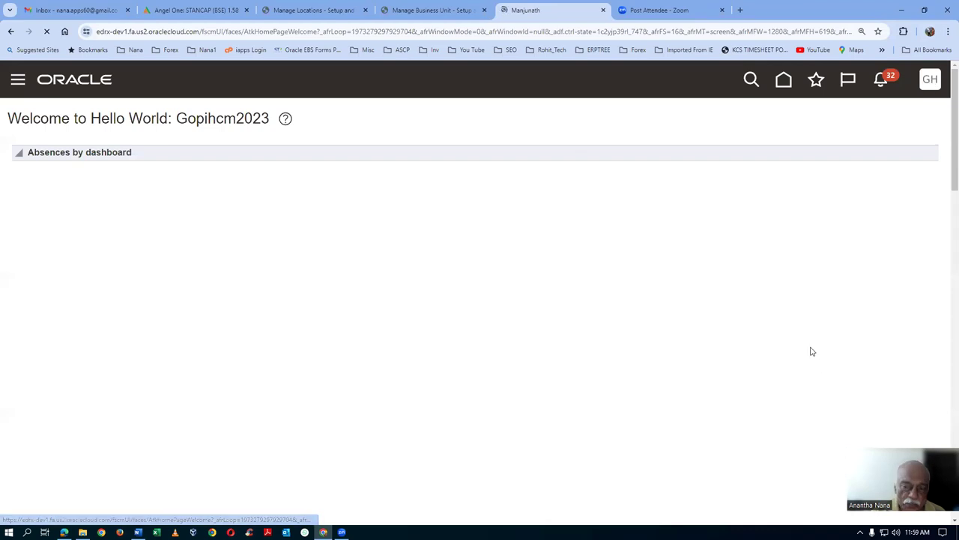
left_click(421, 12)
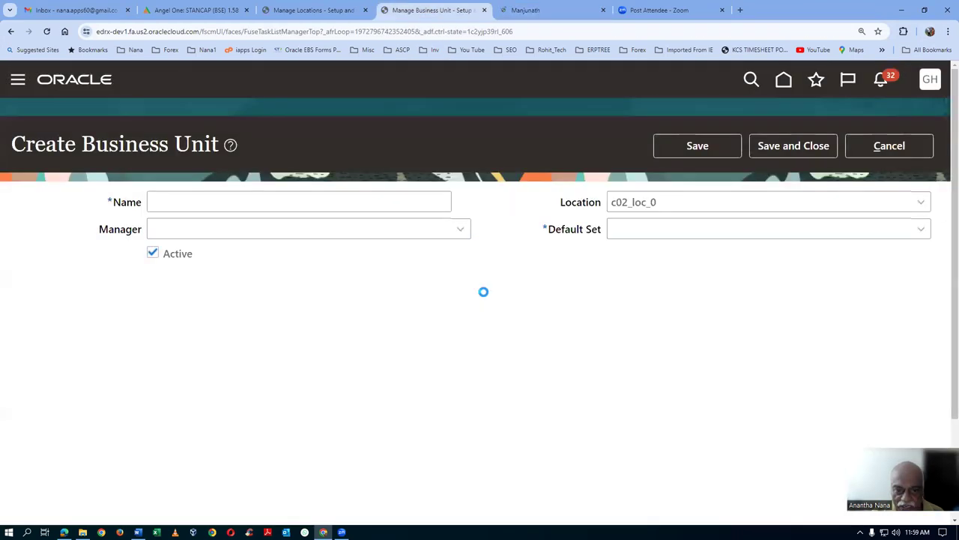
left_click(923, 229)
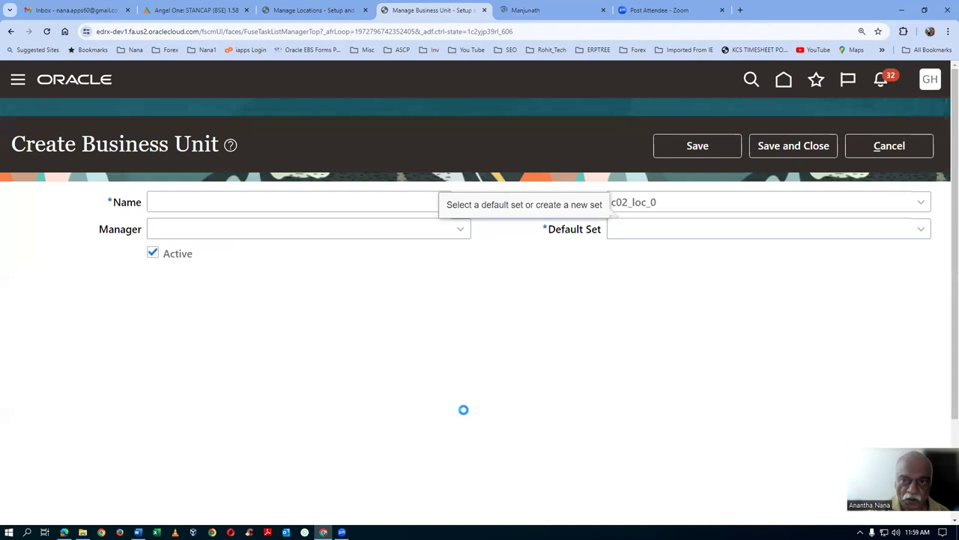
- Check the other session and the enterprise structure diagram, then return to Create Business Unit
left_click(541, 10)
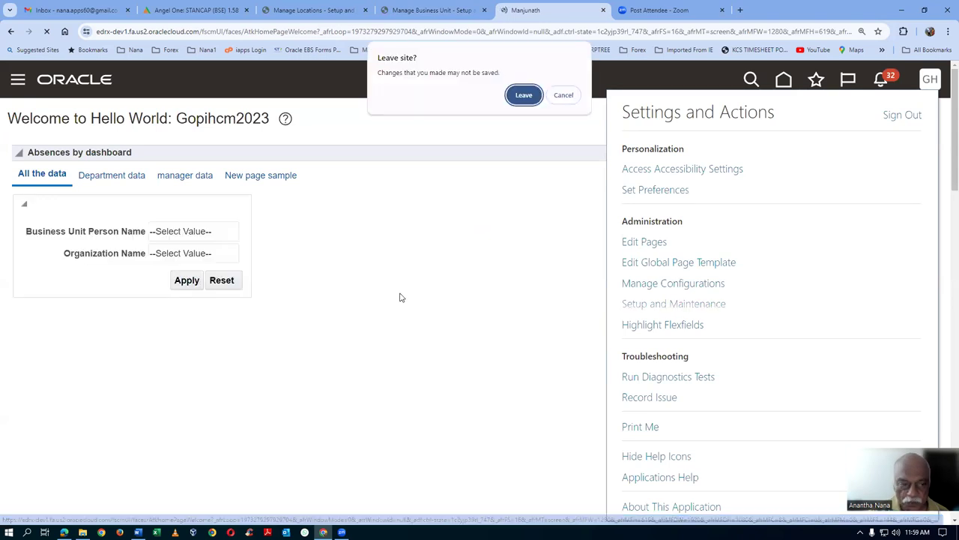
left_click(524, 95)
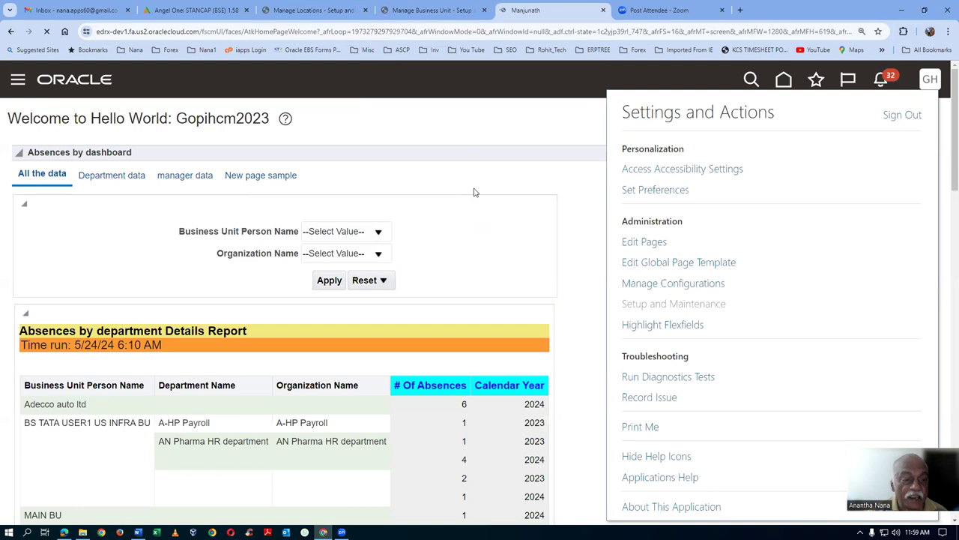
key("alt+Tab")
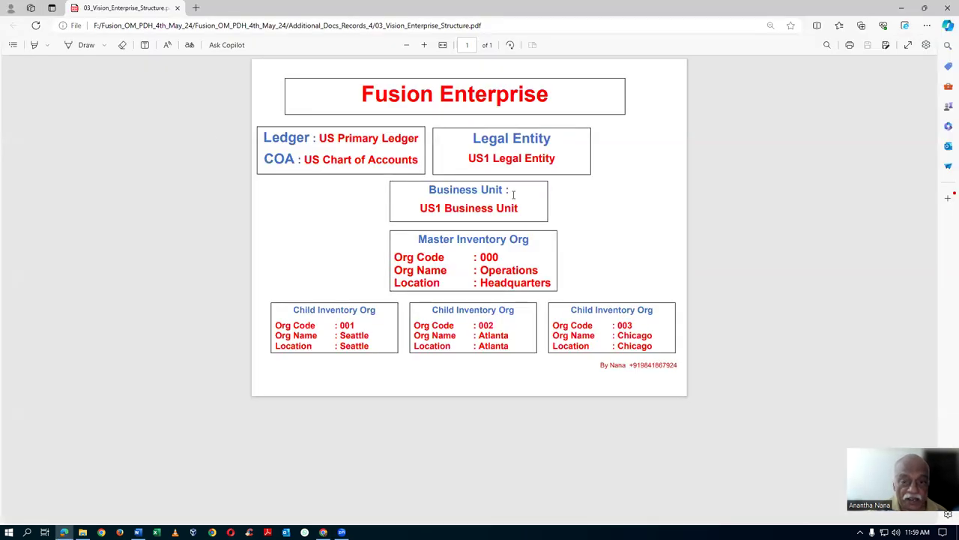
key("alt+Tab")
left_click(435, 11)
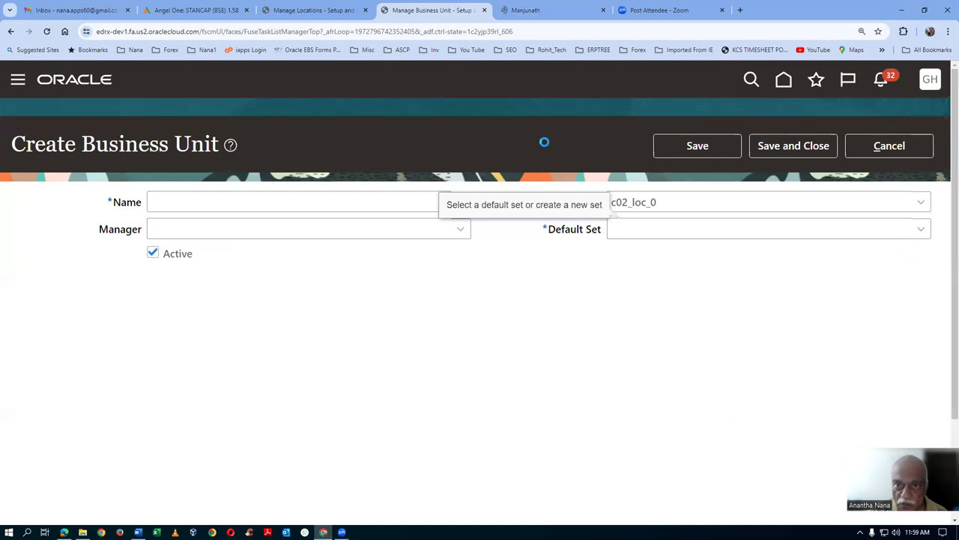
key("ctrl+Tab")
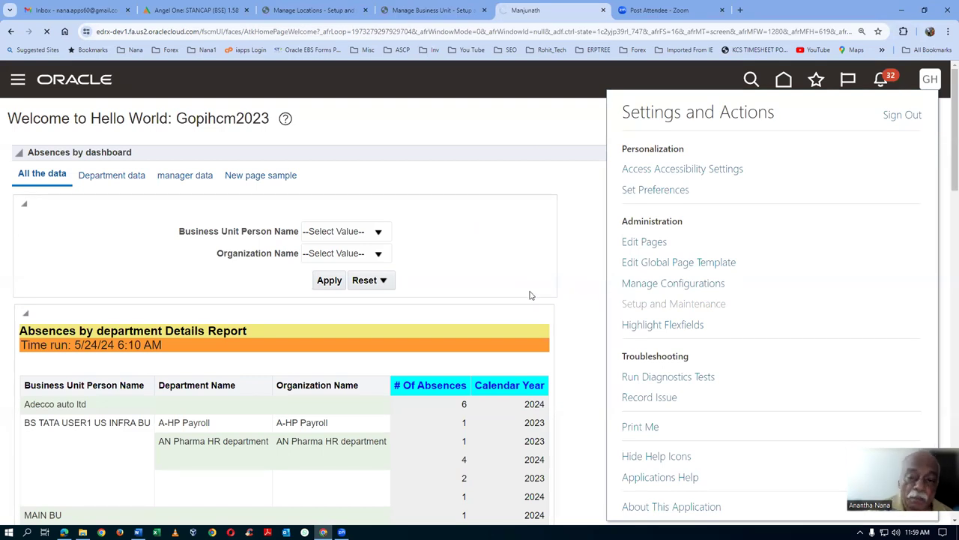
left_click(424, 12)
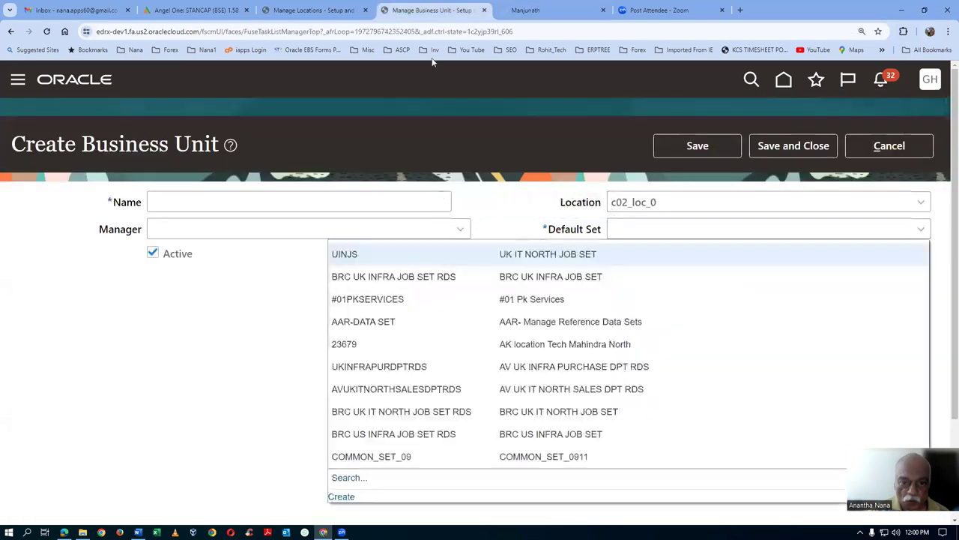
- Choose Search... under Default Set to bring up the Search and Select: Default Set dialog
left_click(349, 477)
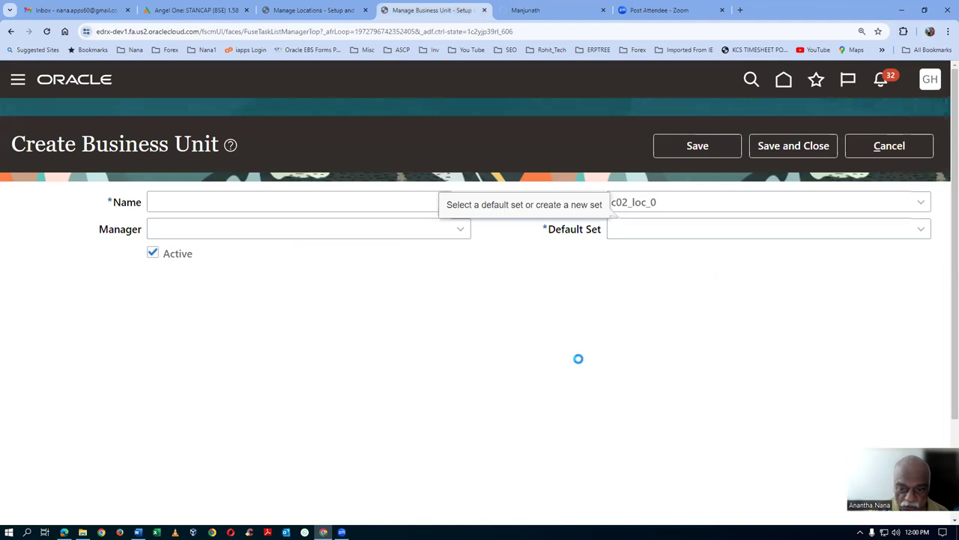
left_click(539, 10)
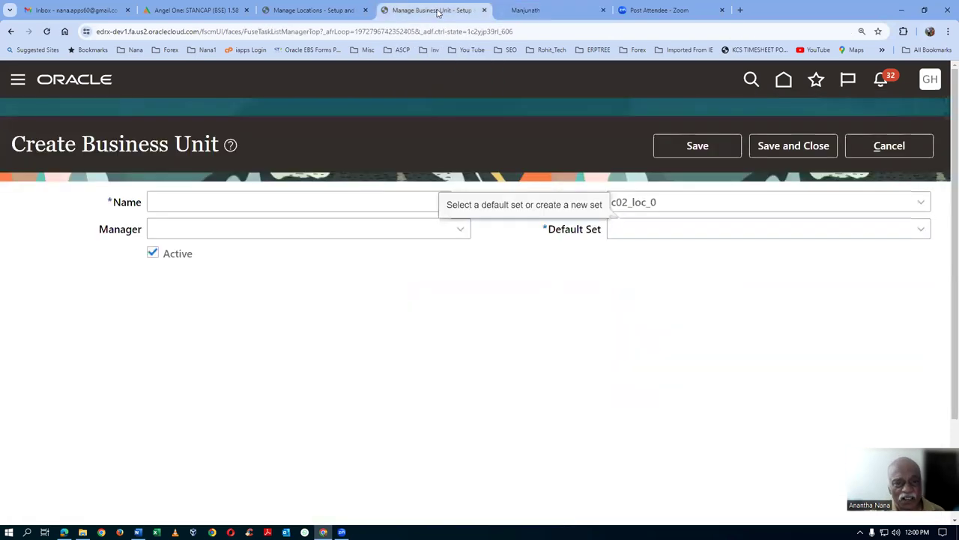
left_click(435, 10)
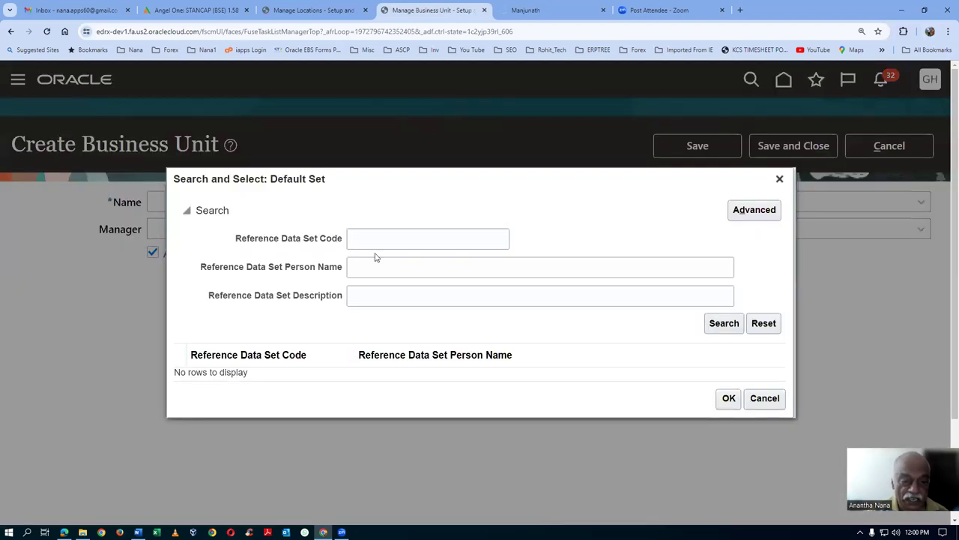
- Search for reference data set codes starting with COMMO
left_click(437, 239)
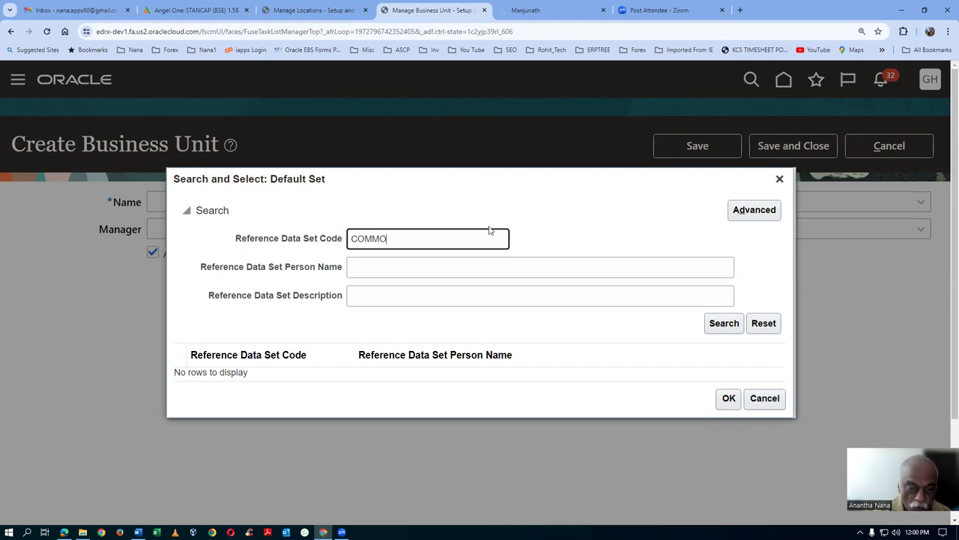
left_click(732, 323)
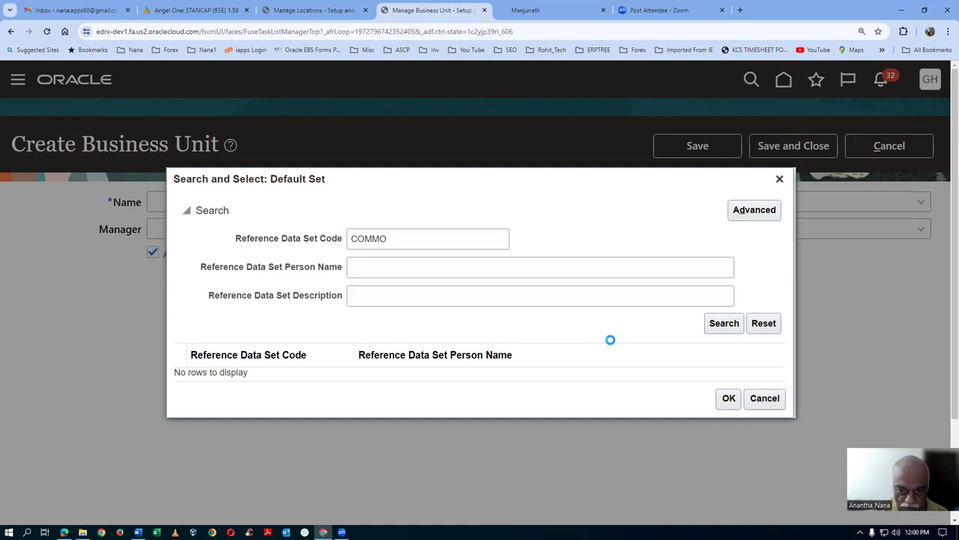
left_click(538, 9)
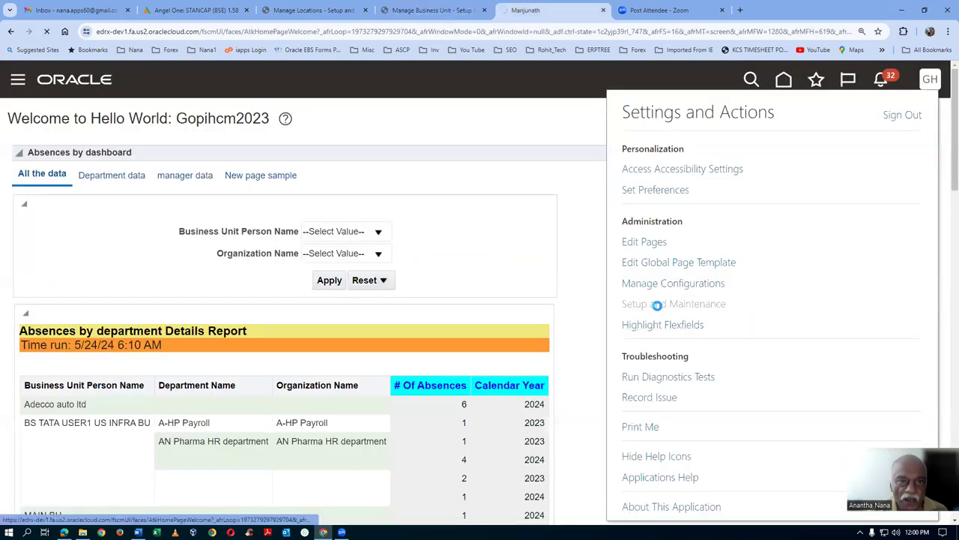
left_click(445, 11)
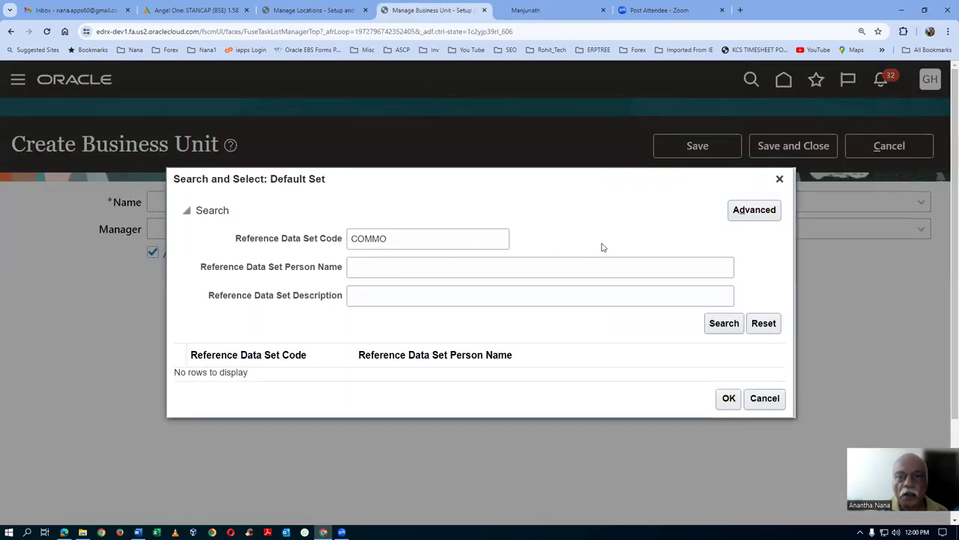
key("Return")
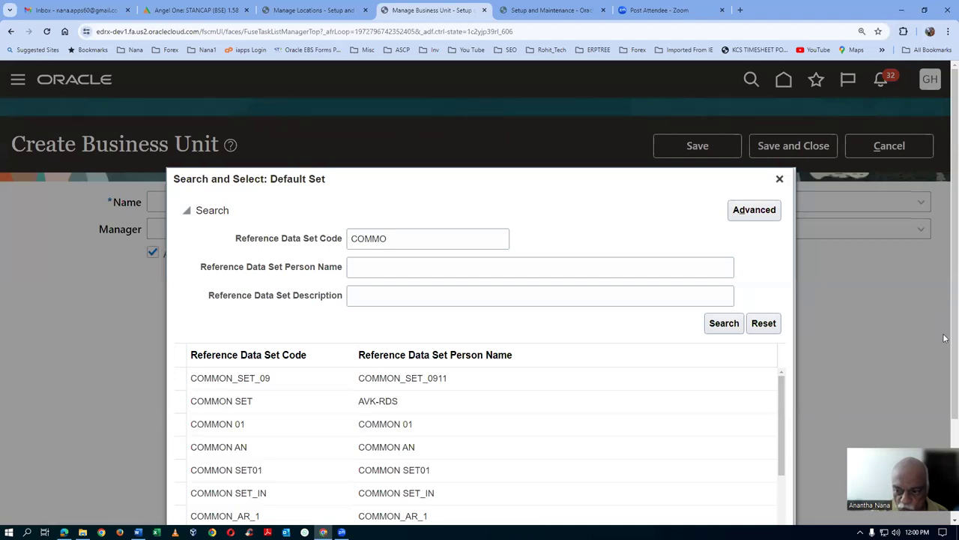
- Select COMMON (Common Set) from the results and confirm it as the default set
scroll(944, 338, "down", 2)
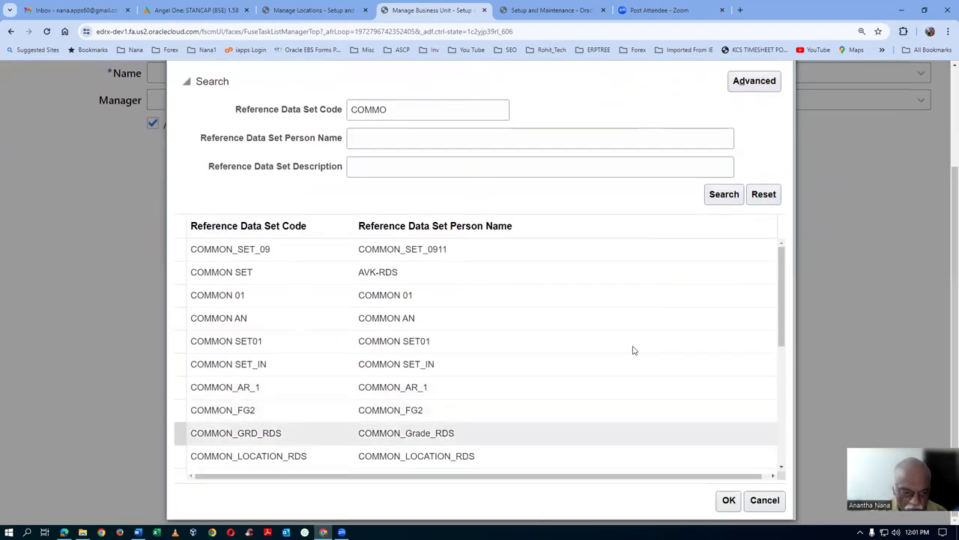
left_click_drag(782, 300, 793, 398)
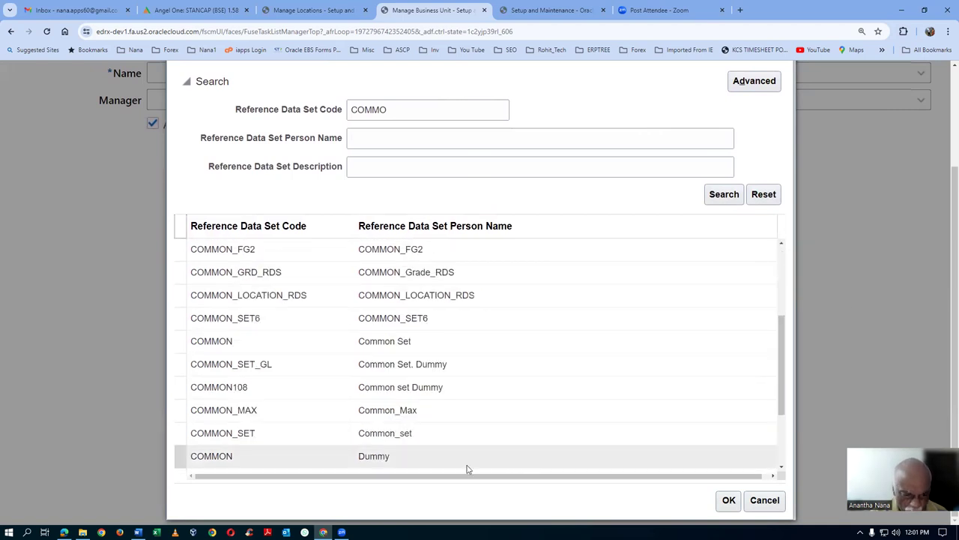
left_click(306, 346)
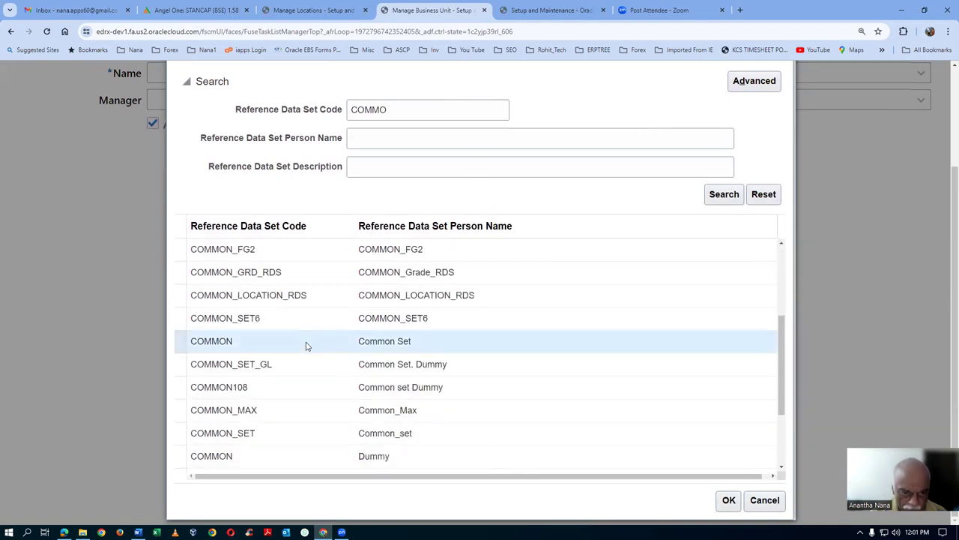
left_click(728, 500)
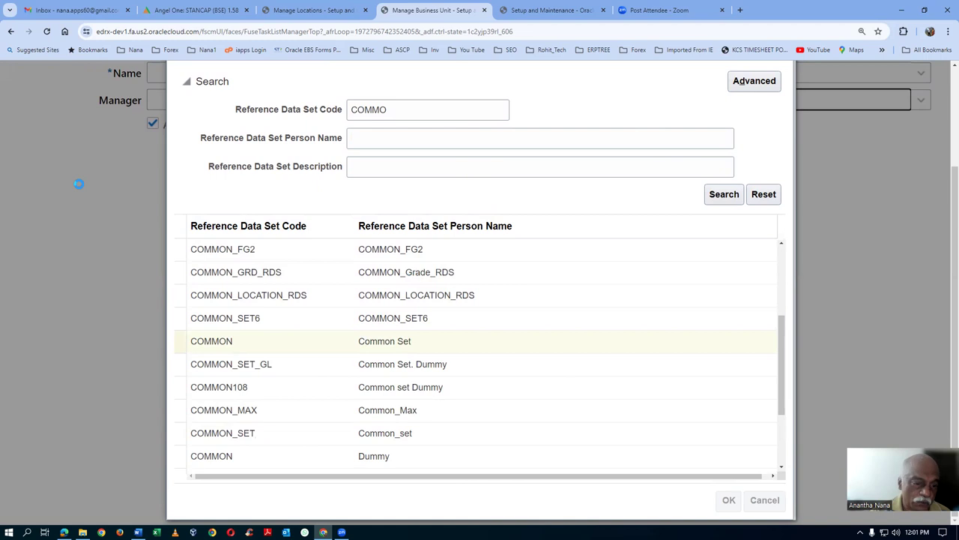
left_click(536, 12)
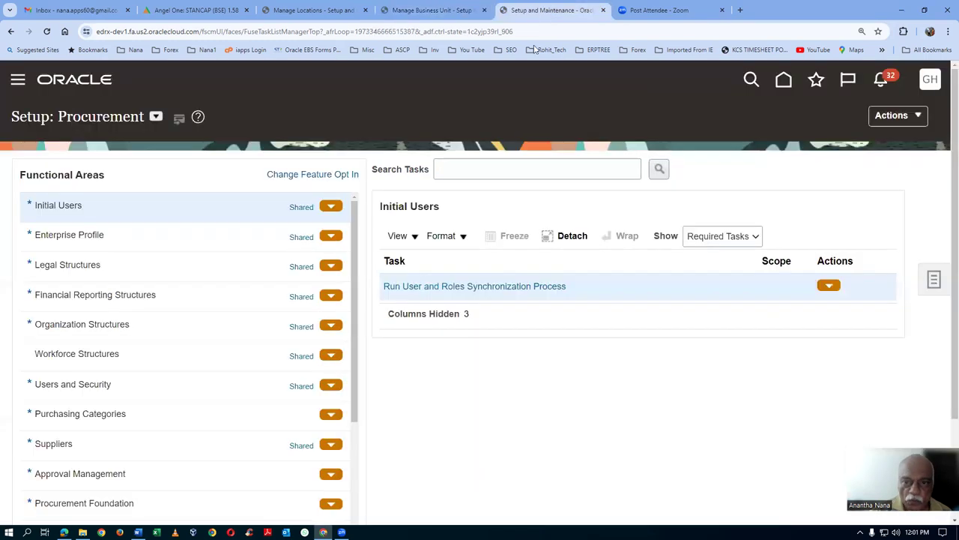
- Switch the setup offering to Financials and return to the business unit form
left_click(156, 117)
left_click(165, 147)
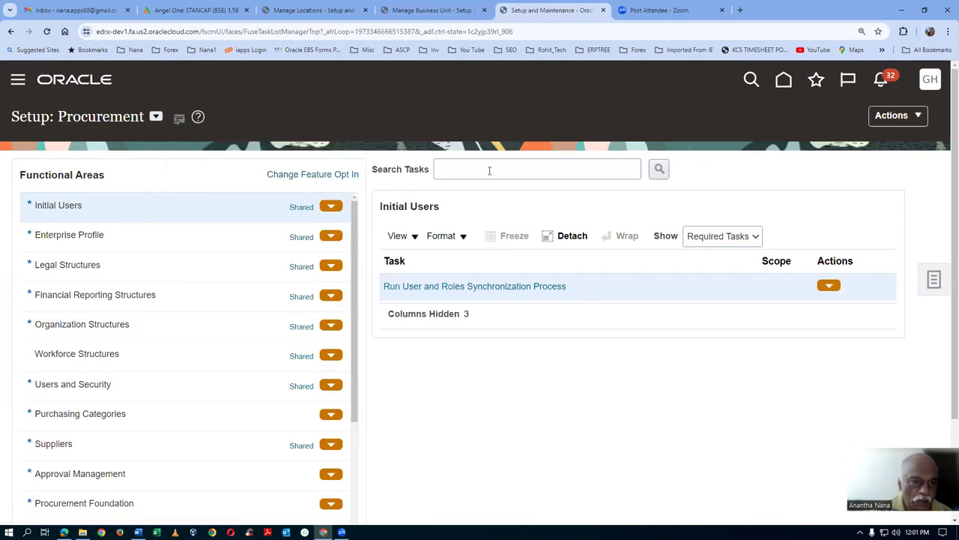
key("alt+Tab")
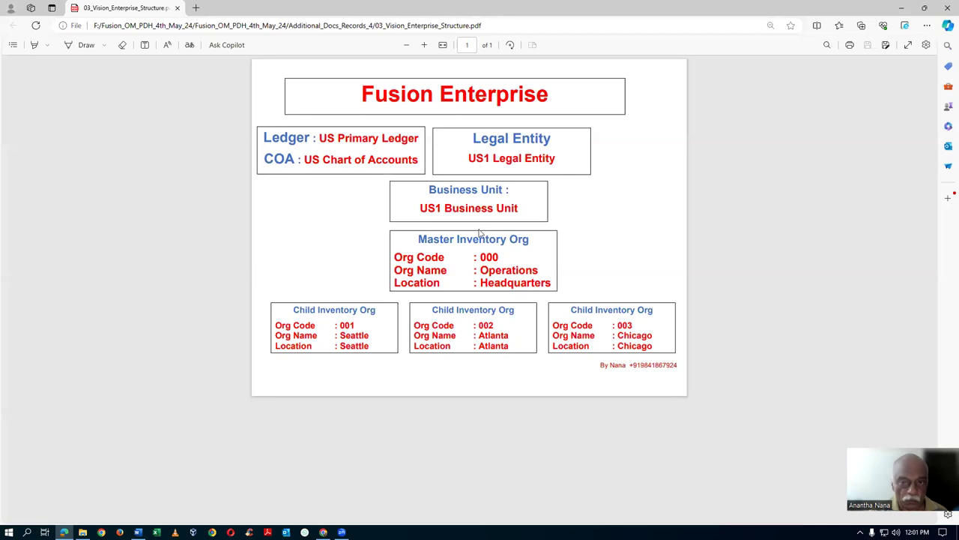
key("alt+Tab")
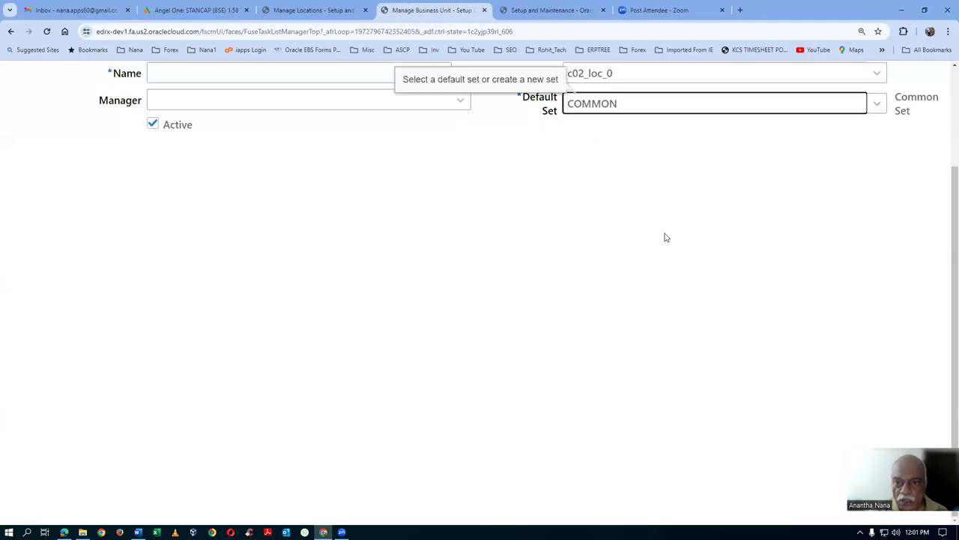
scroll(664, 237, "up", 2)
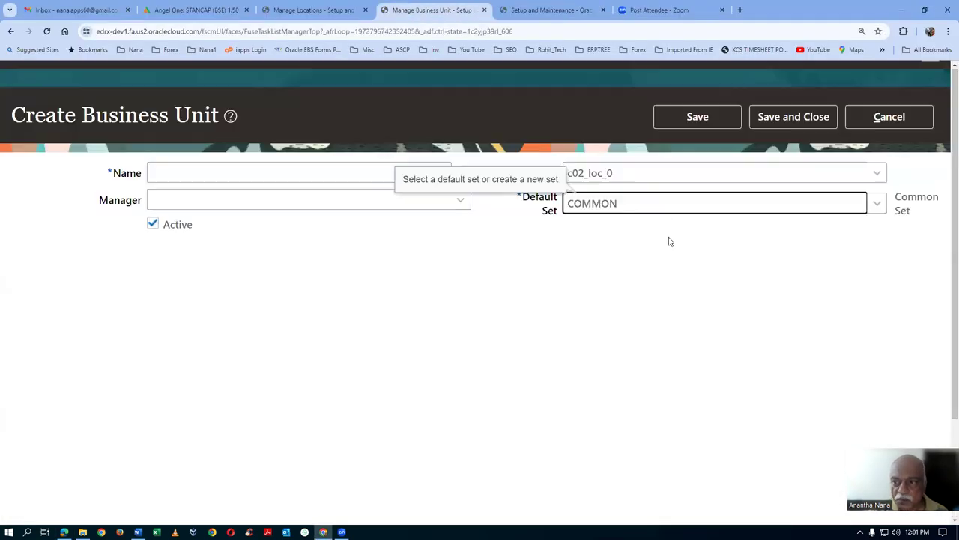
scroll(669, 241, "up", 1)
- Name the business unit c02_business_unit and save and close it
left_click(208, 197)
type("c")
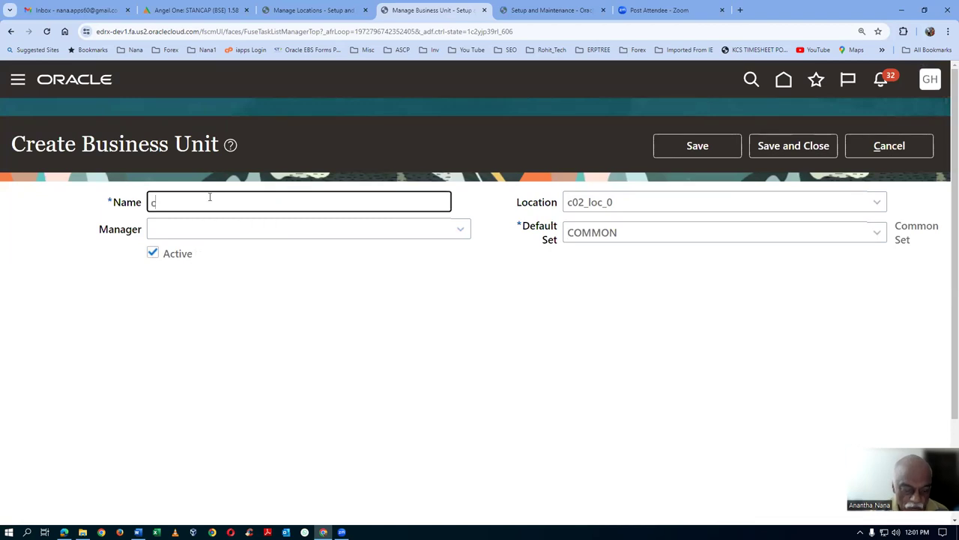
type("02_business_unit")
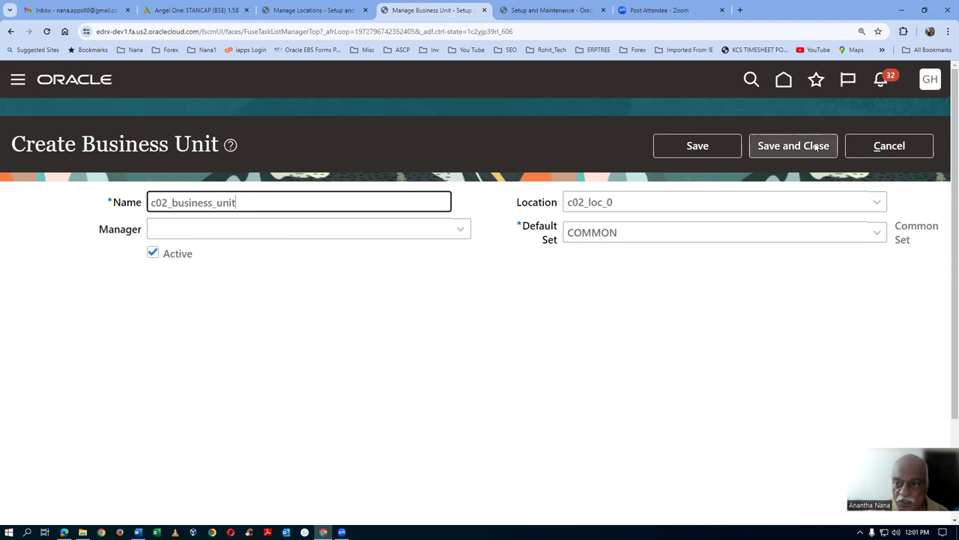
left_click(810, 150)
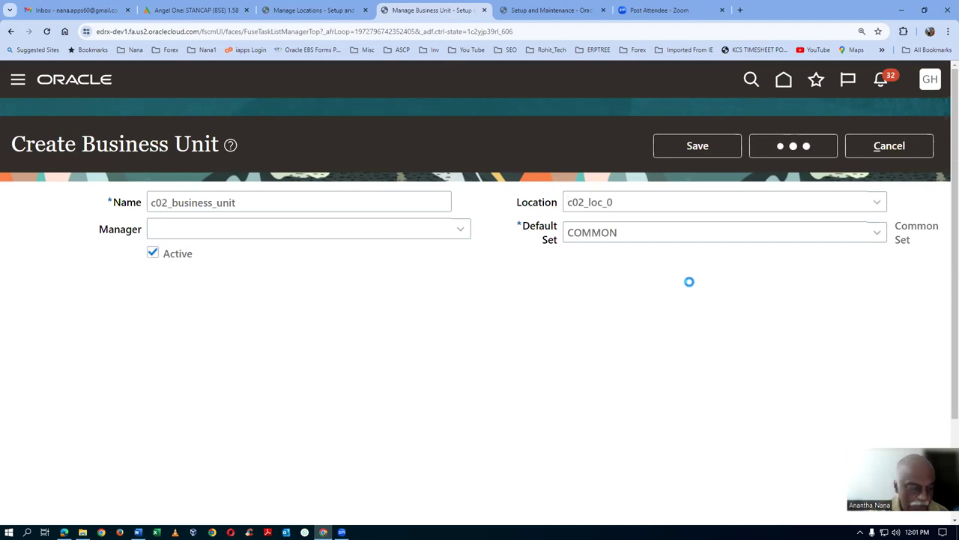
left_click(556, 6)
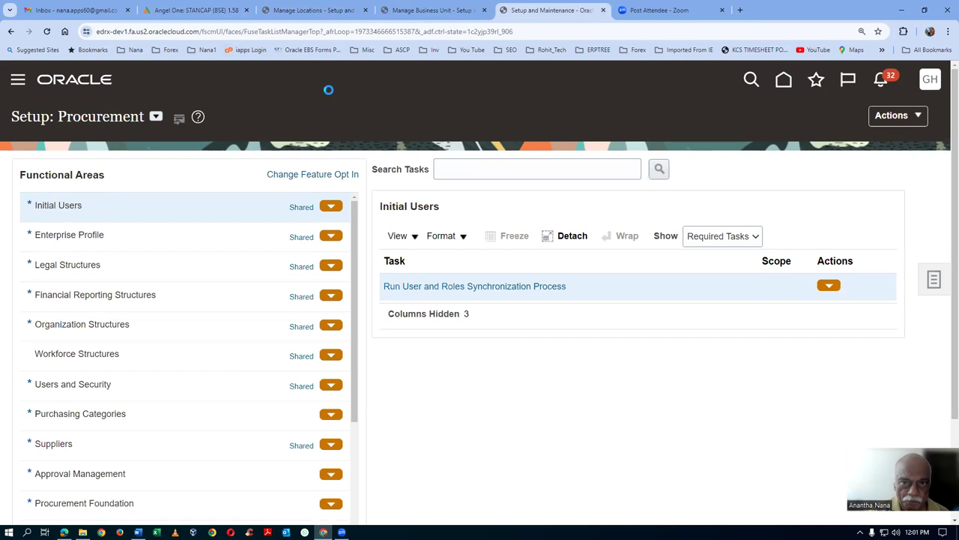
key("ctrl+shift+Tab")
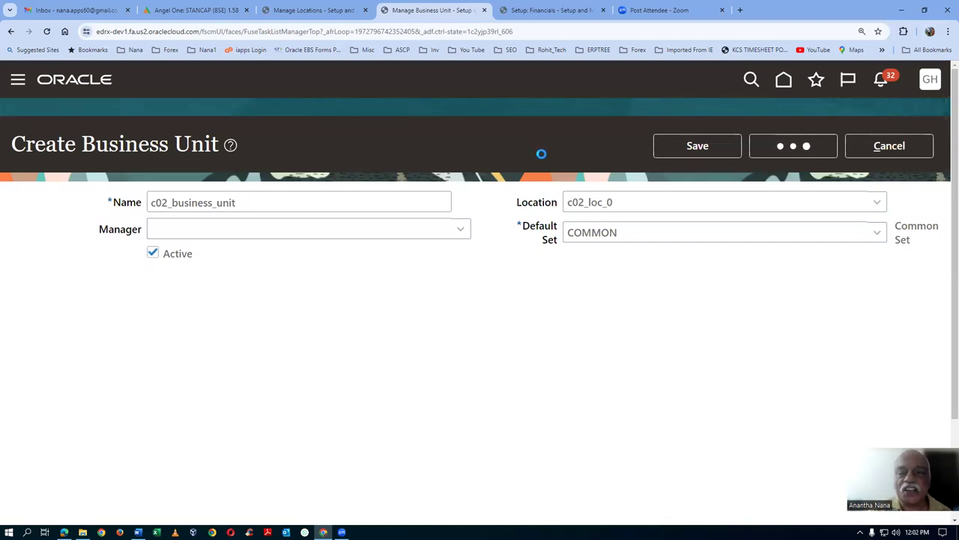
- Search the Setup: Financials tasks for man%prim%led%
left_click(565, 11)
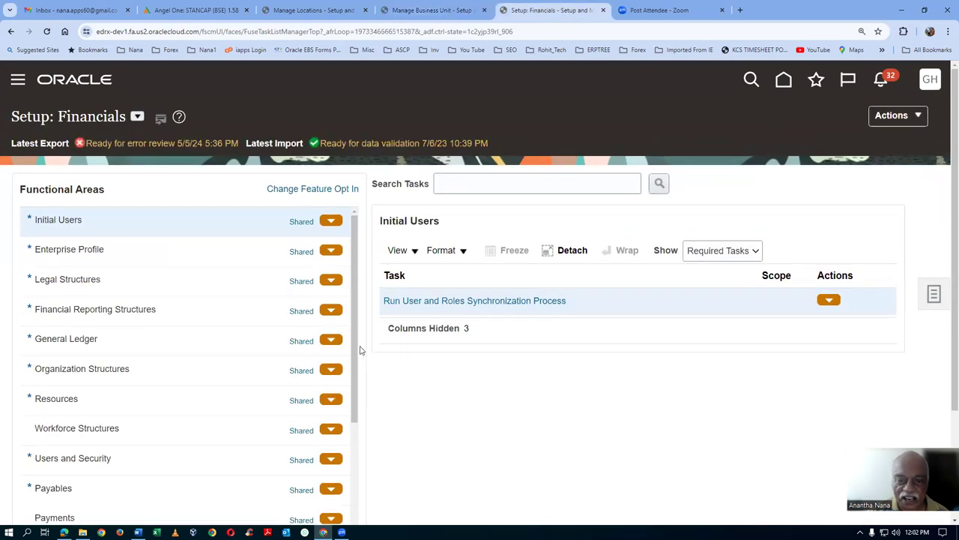
left_click(511, 185)
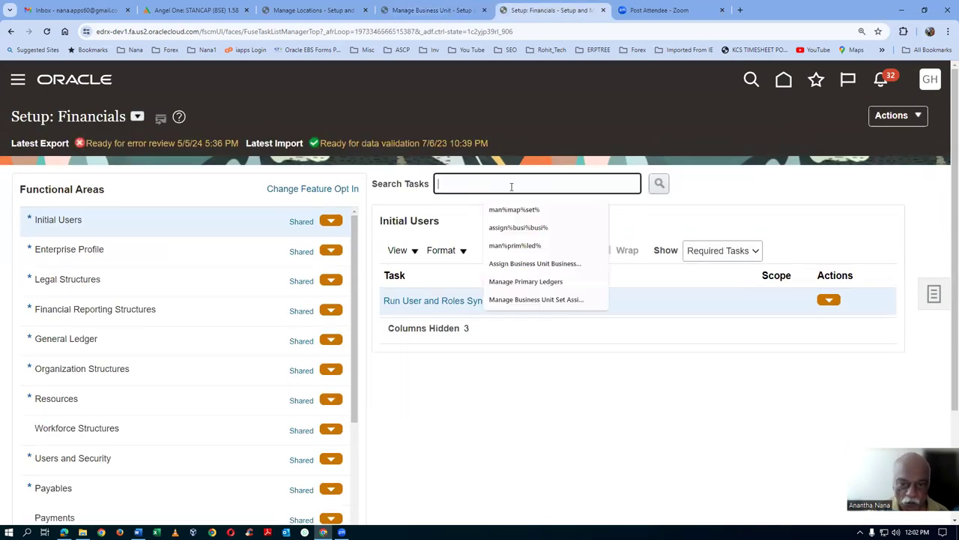
type("man%prim%led%")
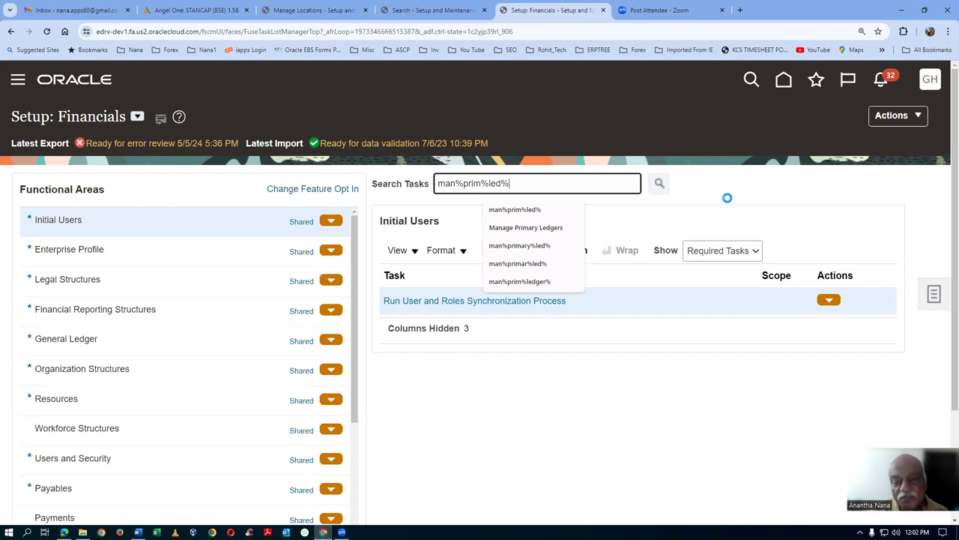
left_click(433, 10)
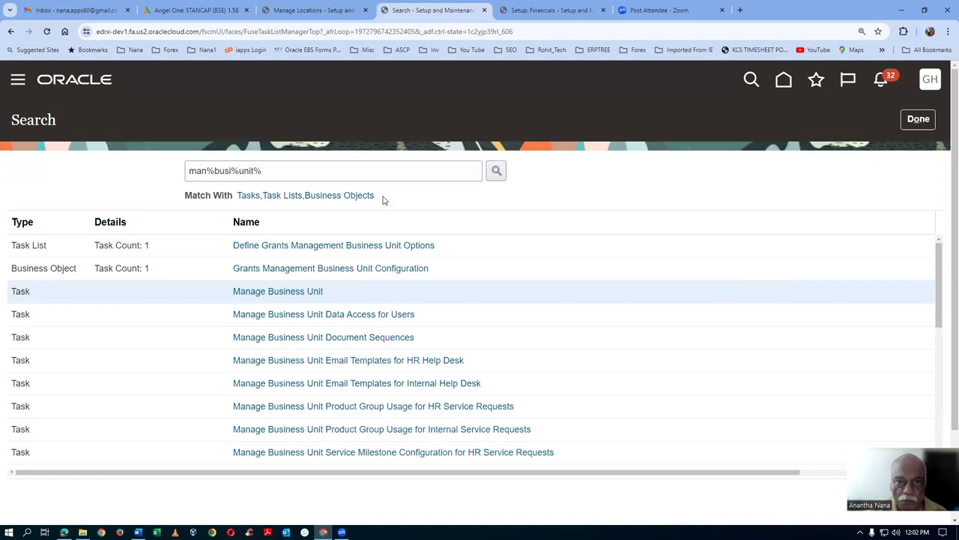
left_click(528, 10)
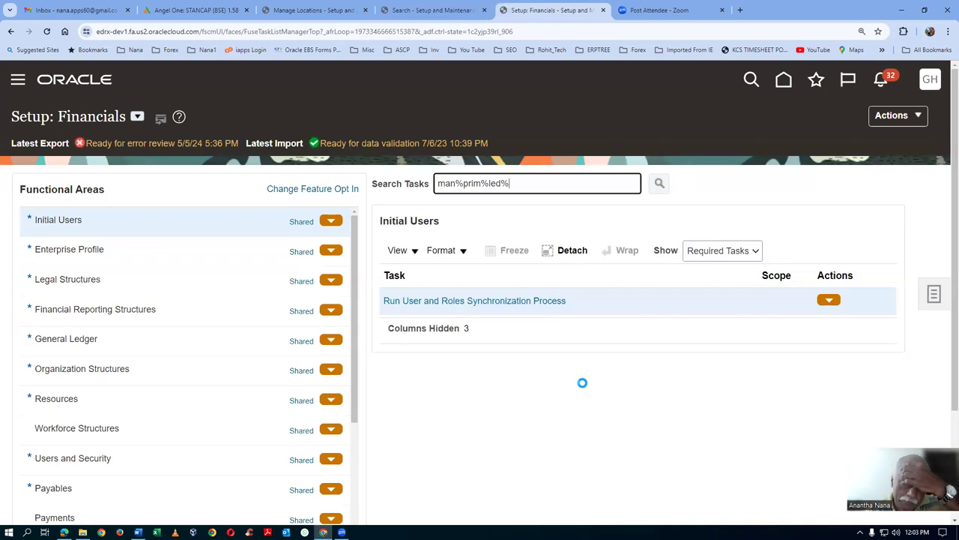
- Close the business-unit search results and return to Setup: Financials
left_click(444, 11)
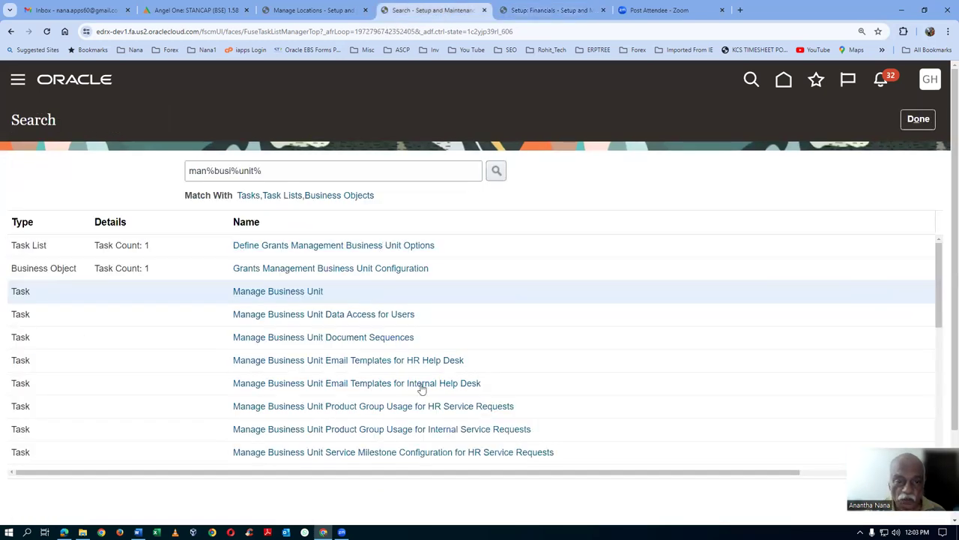
left_click(915, 122)
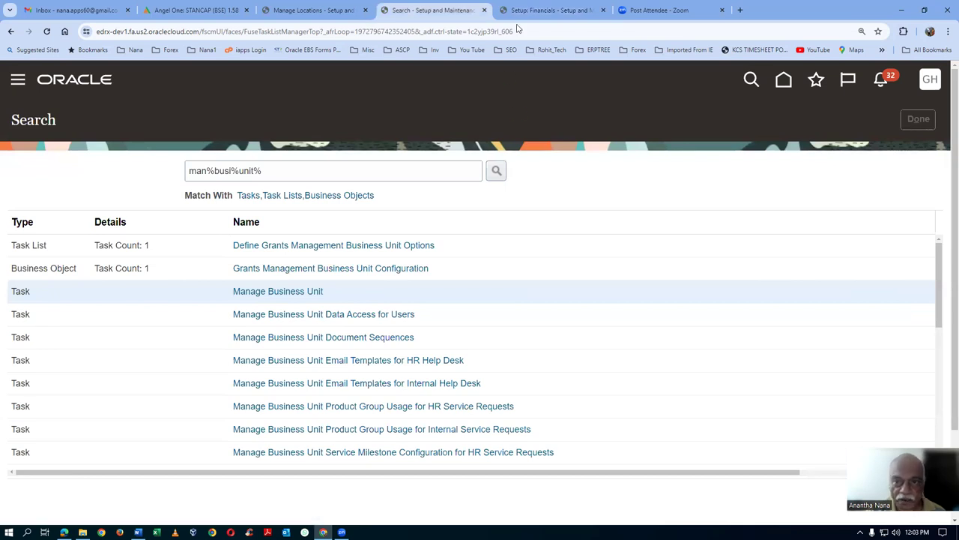
left_click(554, 11)
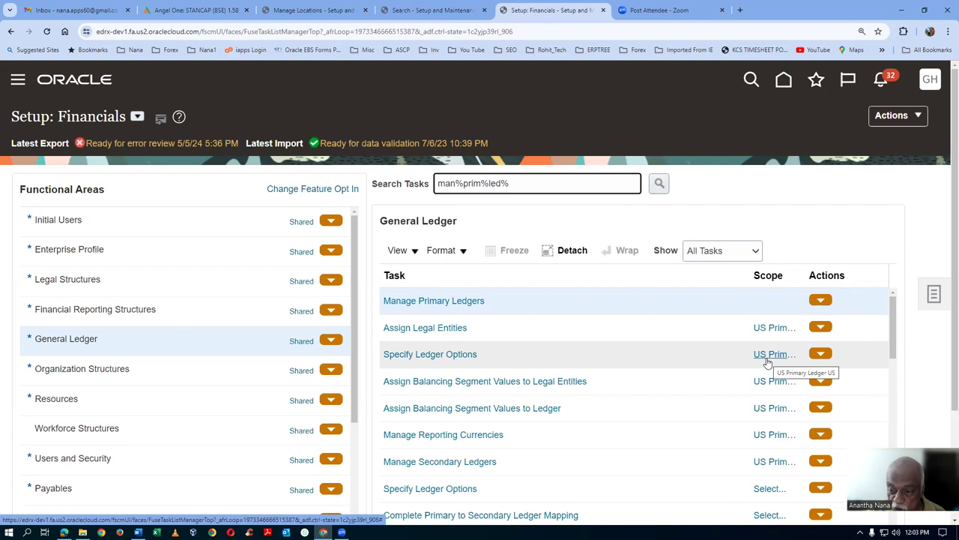
- Copy the ledger name 'US Primary Ledger US' from the Word notes
key("alt+Tab")
key("alt+Tab")
key("alt+Tab")
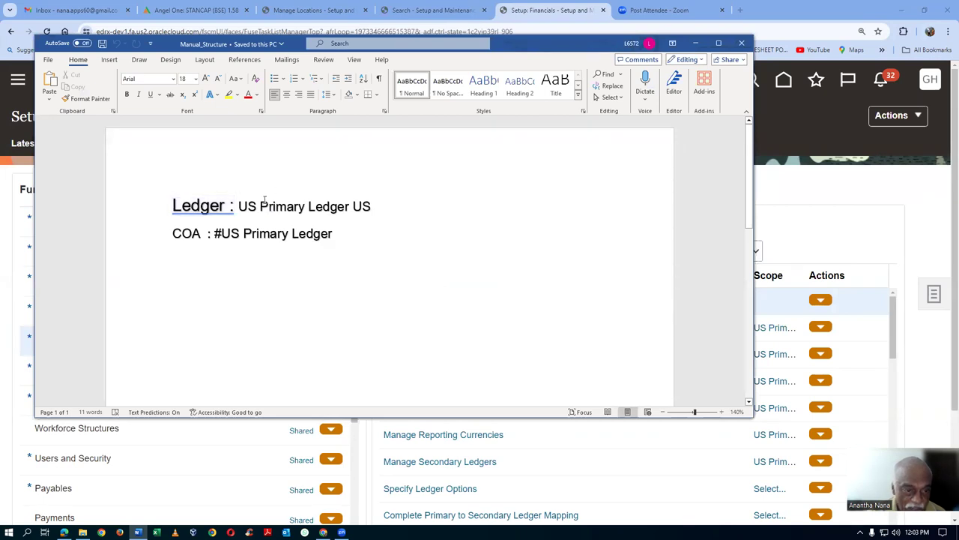
left_click_drag(253, 208, 372, 206)
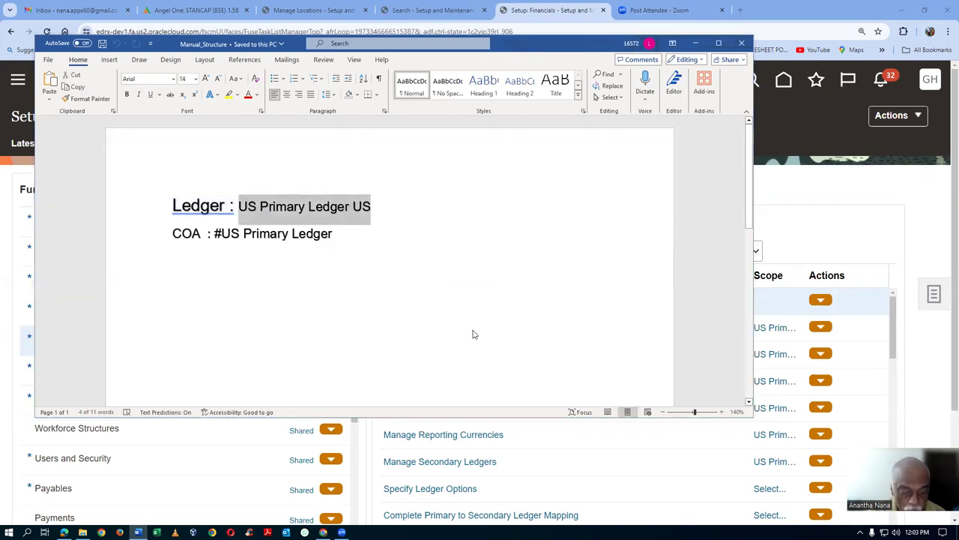
key("alt+Tab")
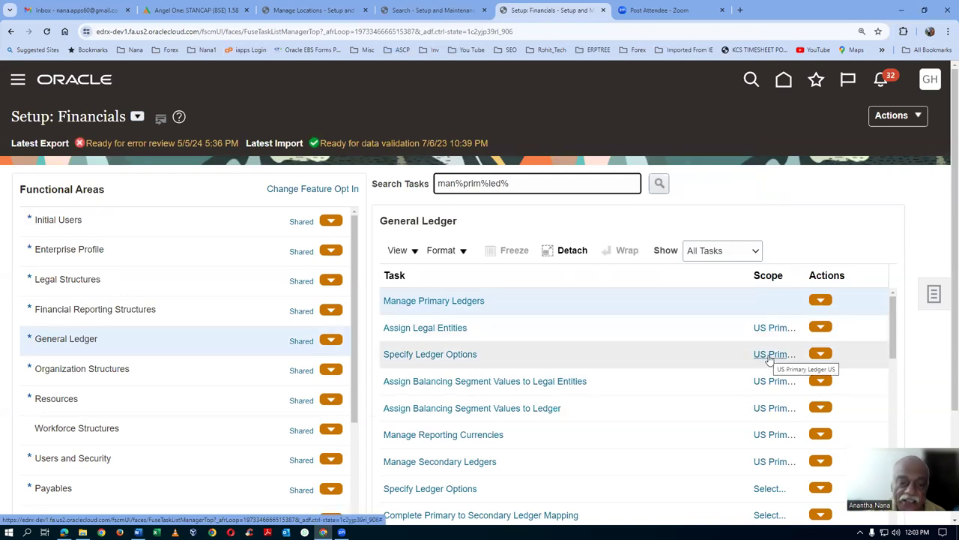
- Launch Specify Ledger Options from the General Ledger task list, then go to the Initial Users tab
left_click(429, 355)
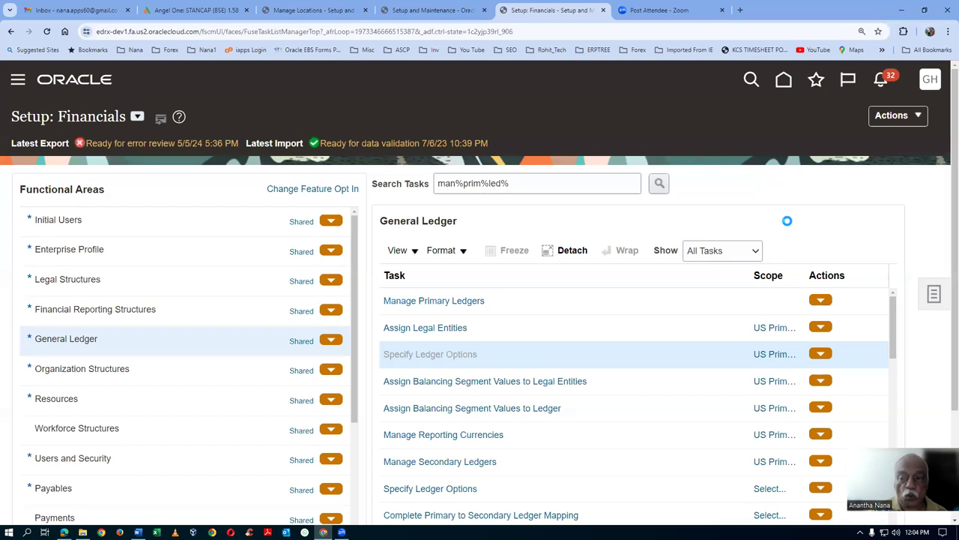
left_click(420, 11)
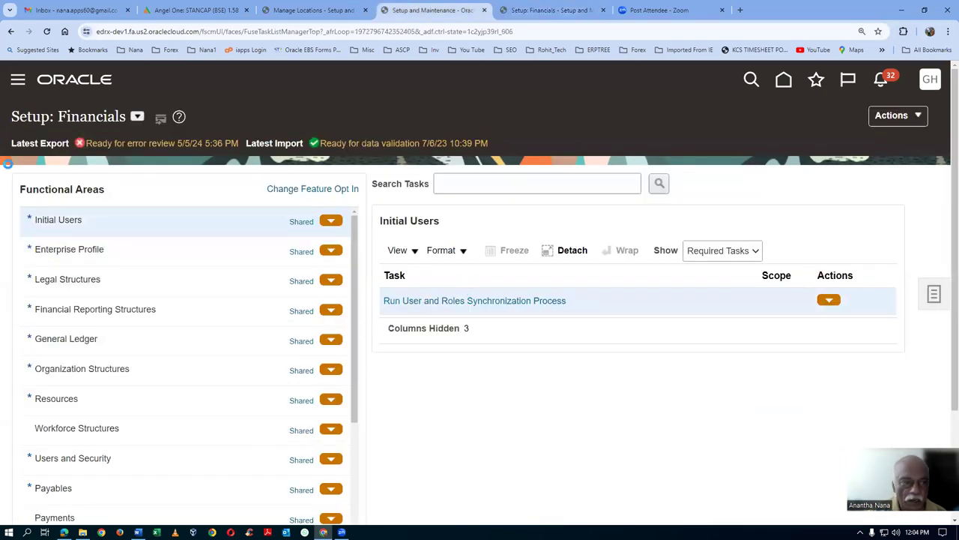
- Search tasks for man%prim%led% here and compare it with the General Ledger task list
left_click(461, 188)
type("man%")
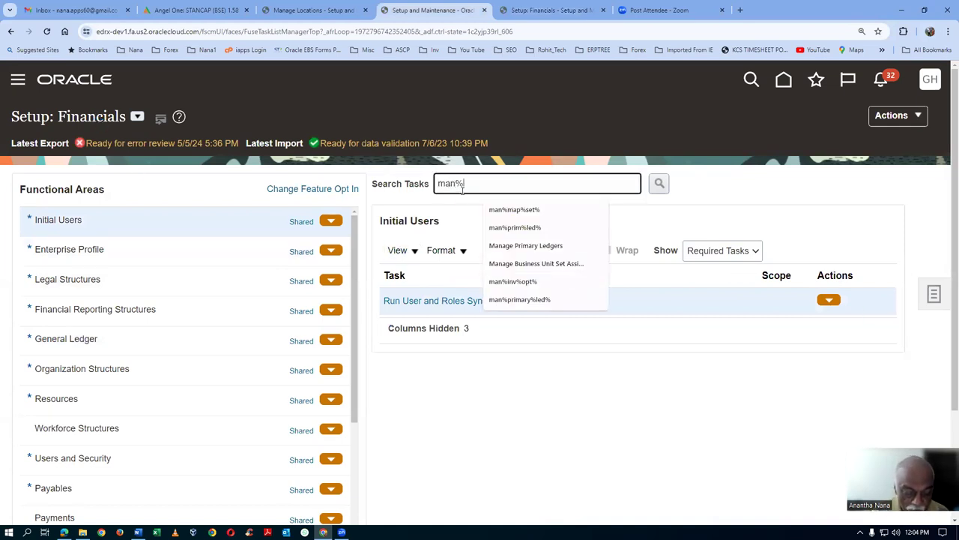
type("prim%led%")
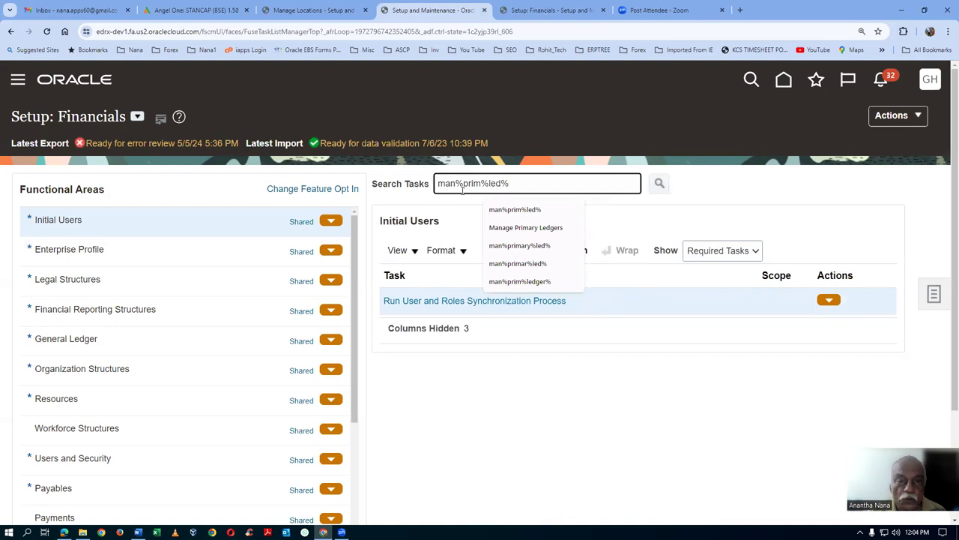
key("ctrl+Tab")
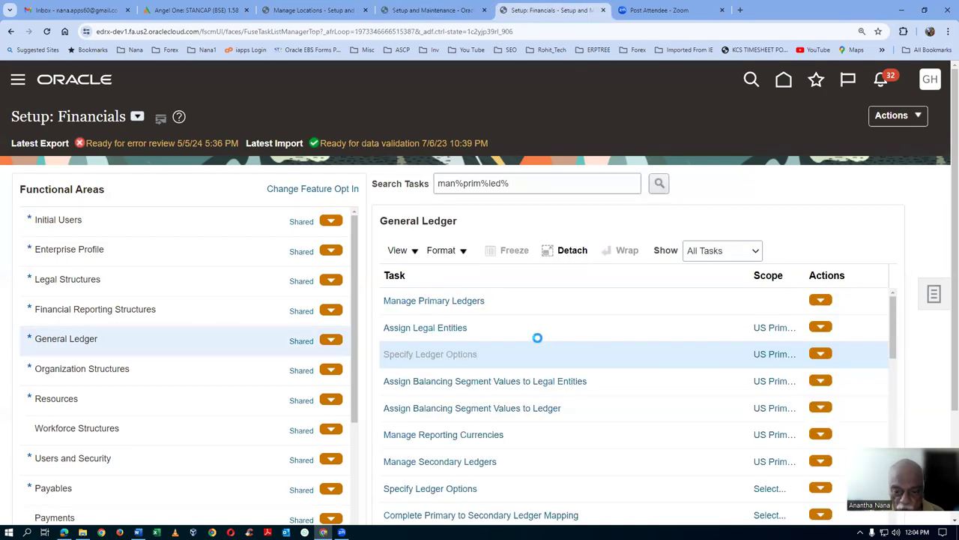
left_click(421, 17)
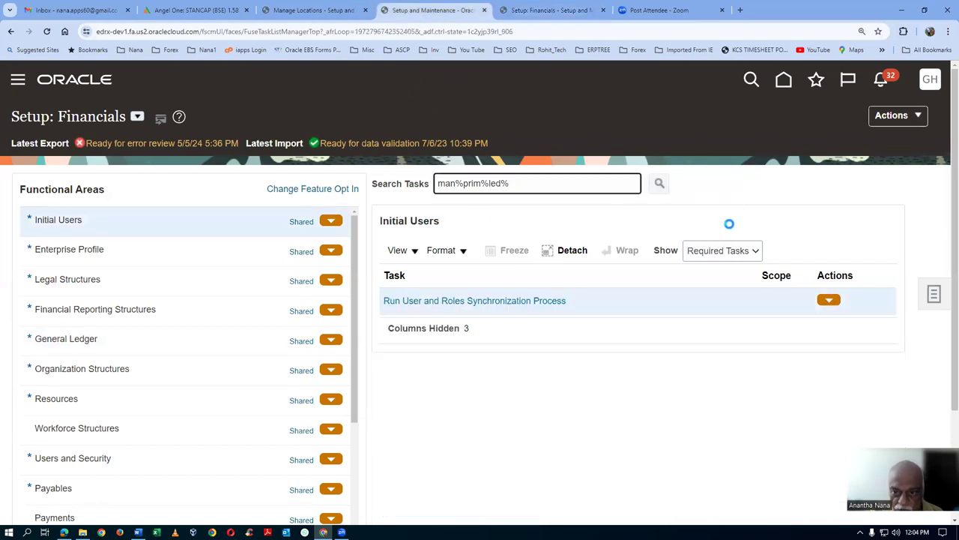
key("ctrl+Tab")
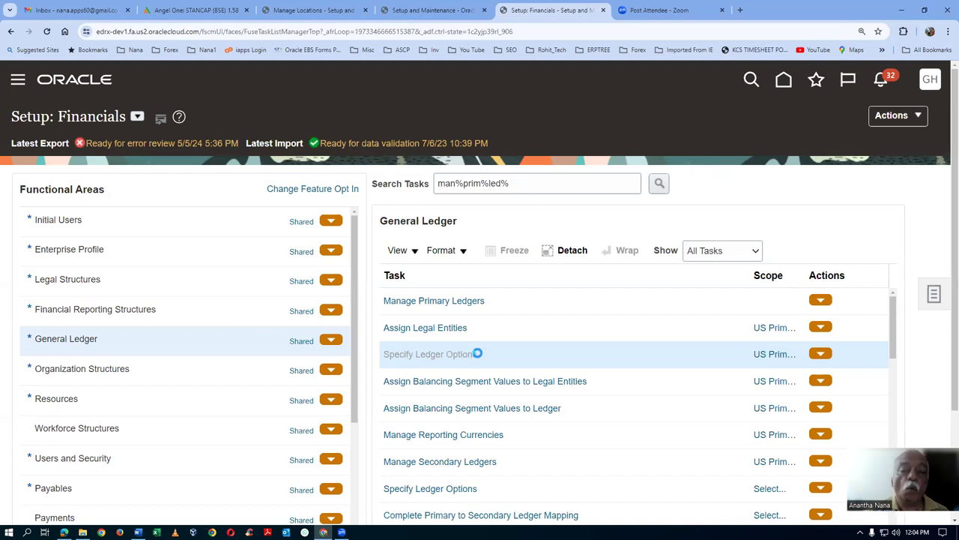
left_click(427, 12)
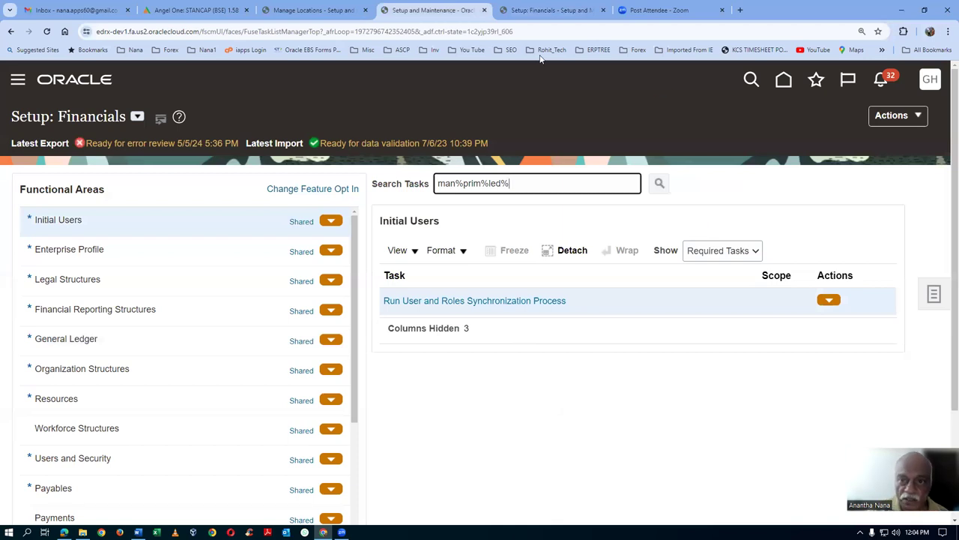
left_click(566, 6)
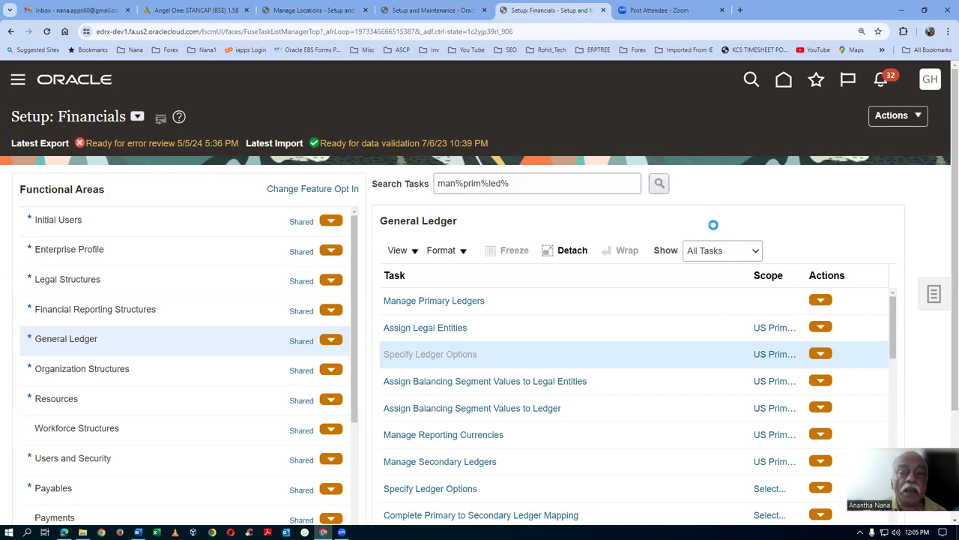
left_click(437, 9)
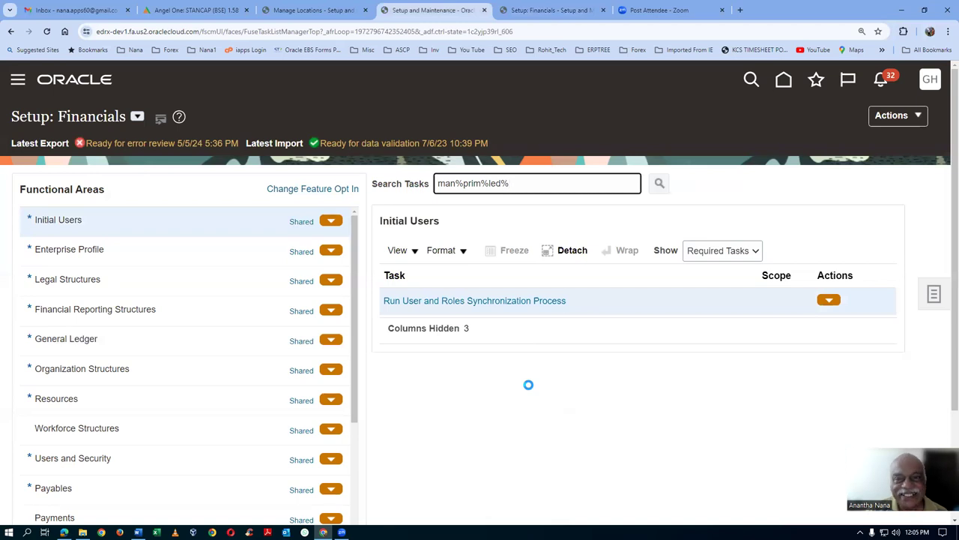
- Scroll through the US Primary Ledger US options down to the Period Close section
left_click(554, 11)
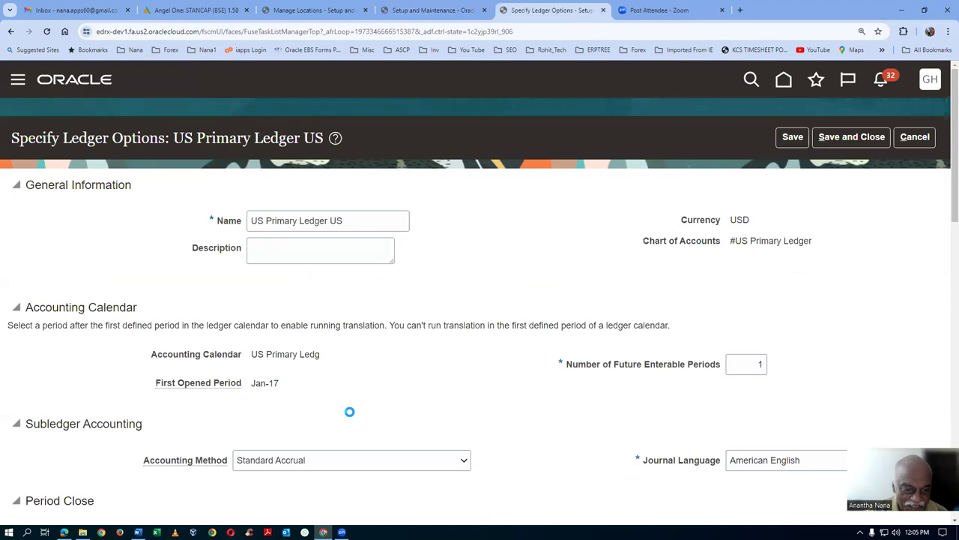
scroll(313, 415, "down", 2)
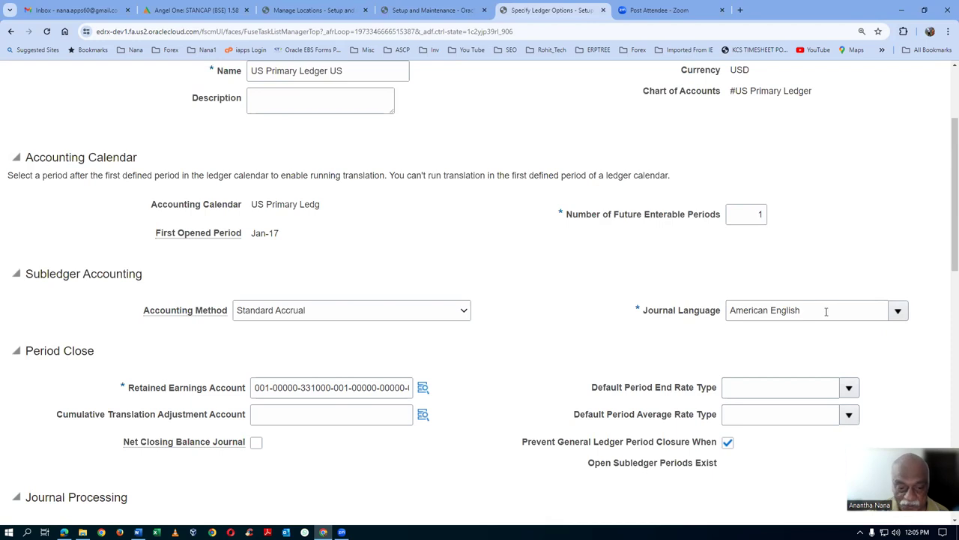
scroll(470, 385, "down", 3)
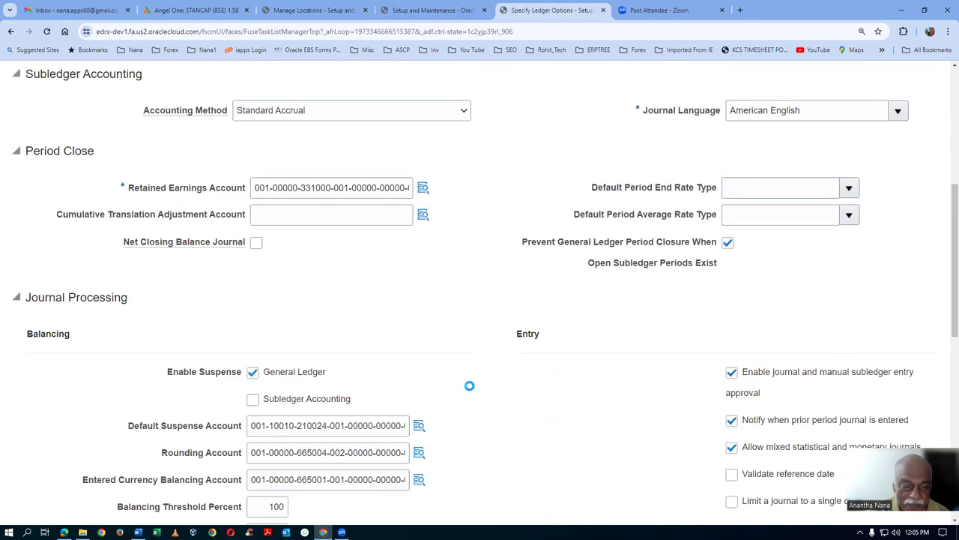
scroll(470, 385, "down", 2)
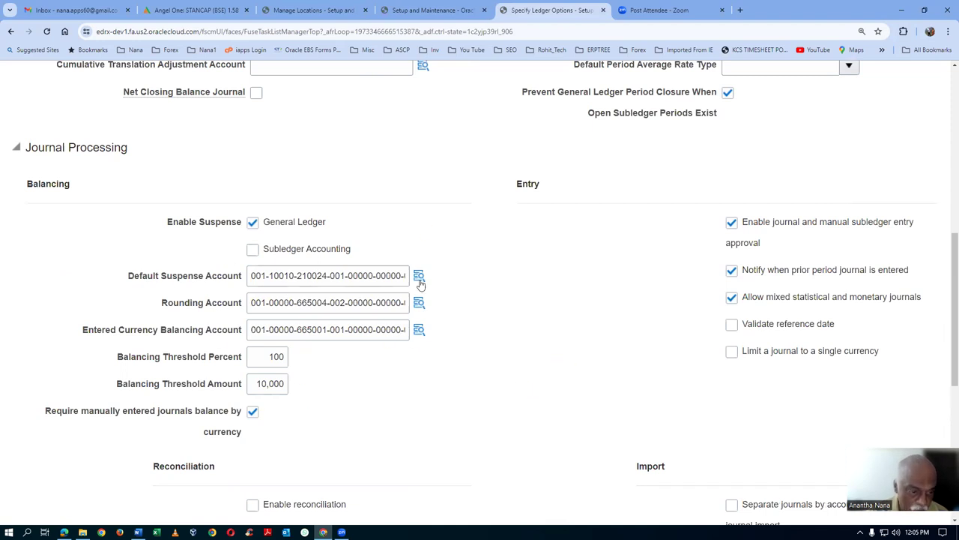
scroll(447, 447, "down", 2)
scroll(446, 447, "down", 3)
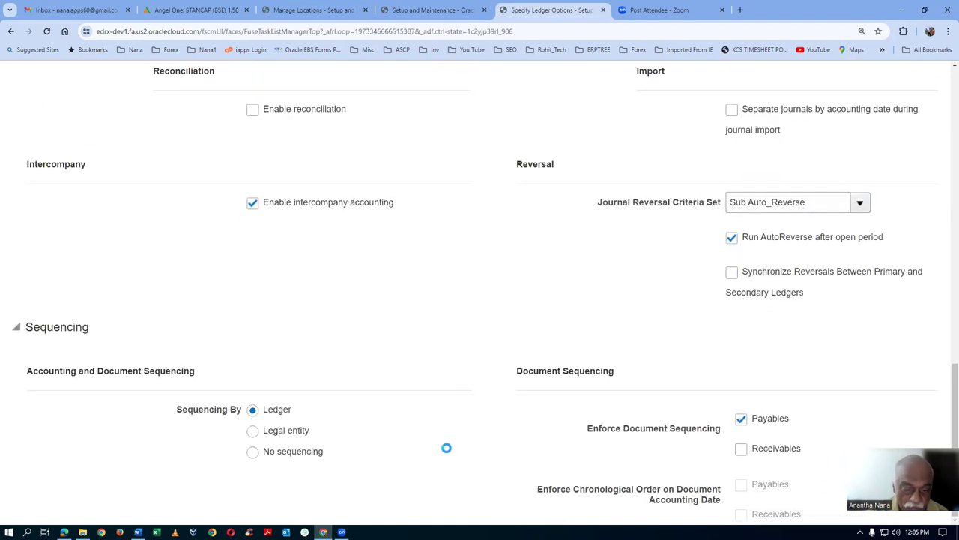
scroll(445, 447, "up", 8)
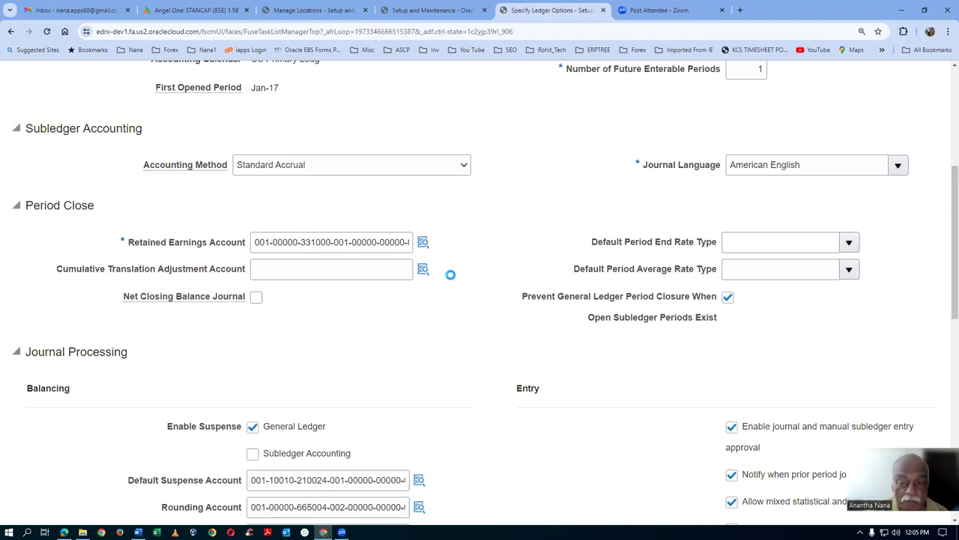
scroll(824, 261, "up", 1)
scroll(825, 262, "up", 4)
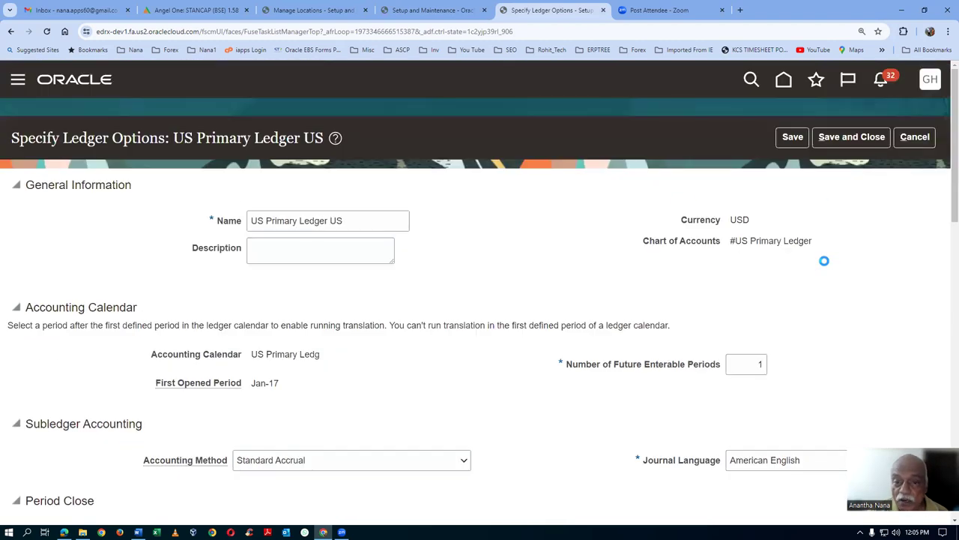
- Inspect the Cumulative Translation Adjustment Account field, then return to Setup: Financials
left_click(916, 137)
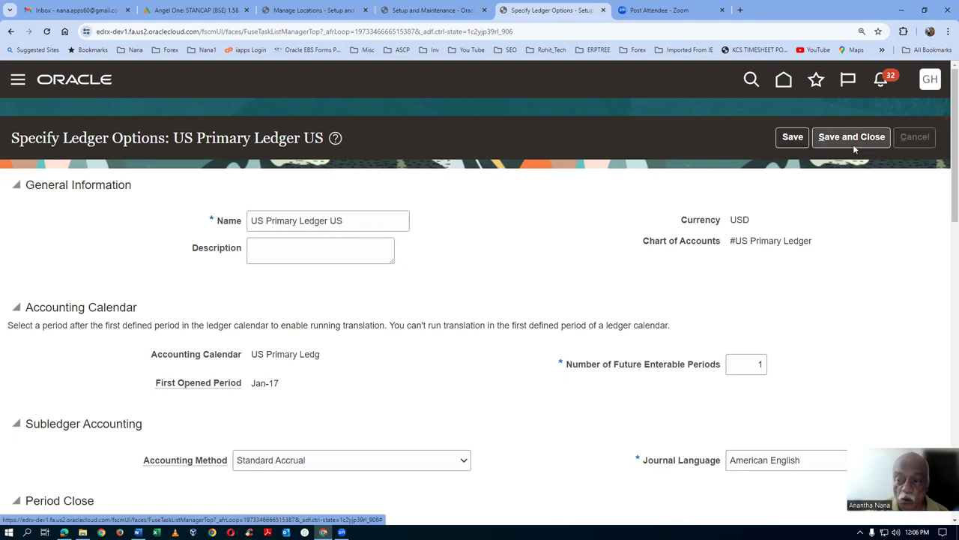
scroll(497, 367, "down", 2)
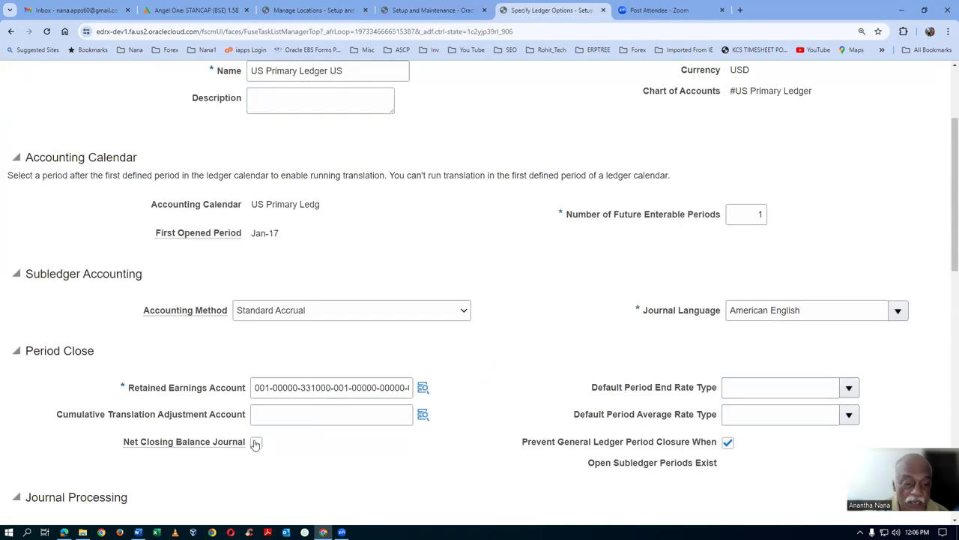
left_click(265, 414)
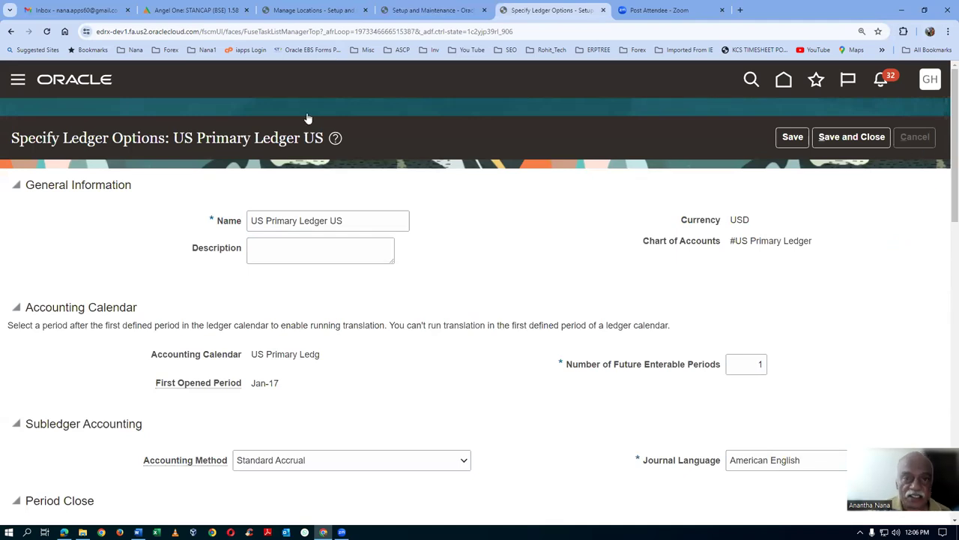
left_click(403, 11)
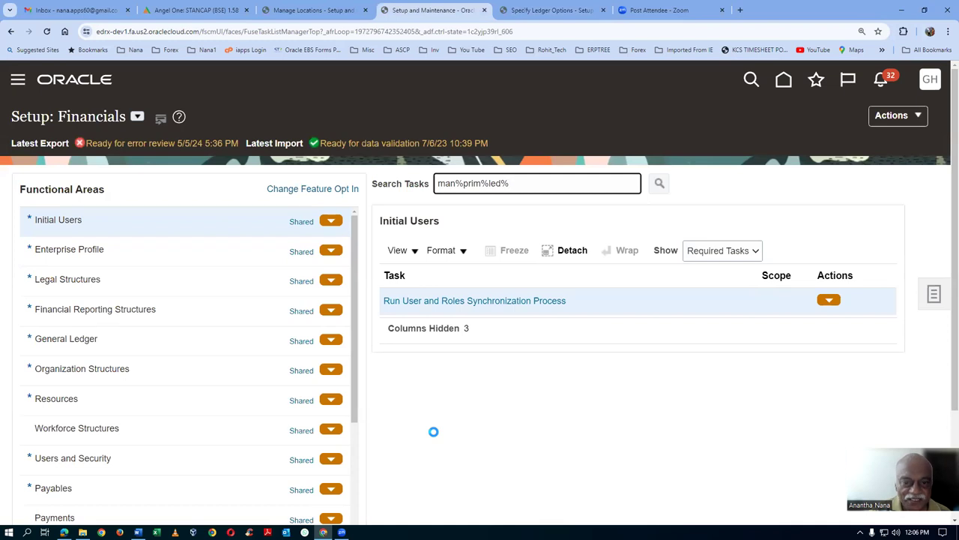
- Show the General Ledger tasks under All Tasks, then move toward the enterprise structure PDF window
left_click(559, 11)
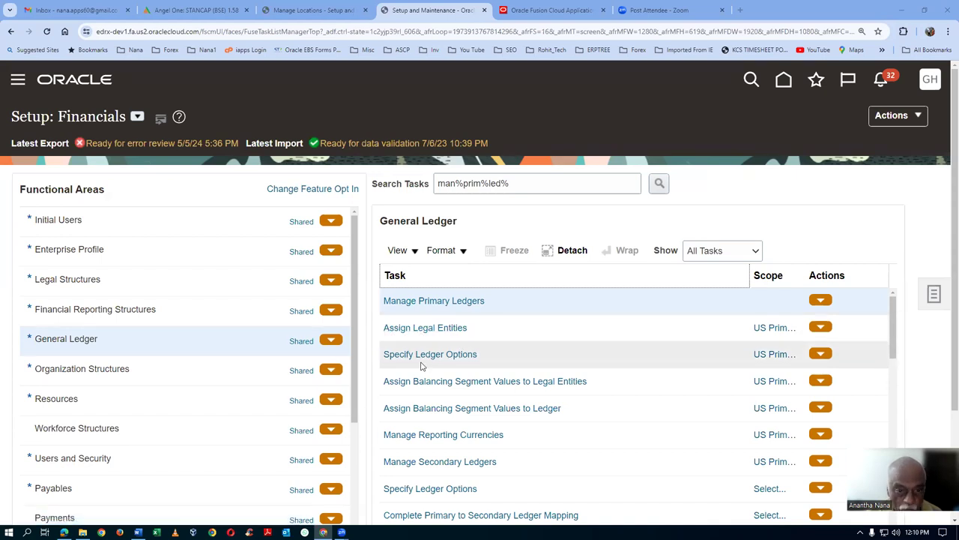
key("alt+Tab")
key("Tab")
key("Tab")
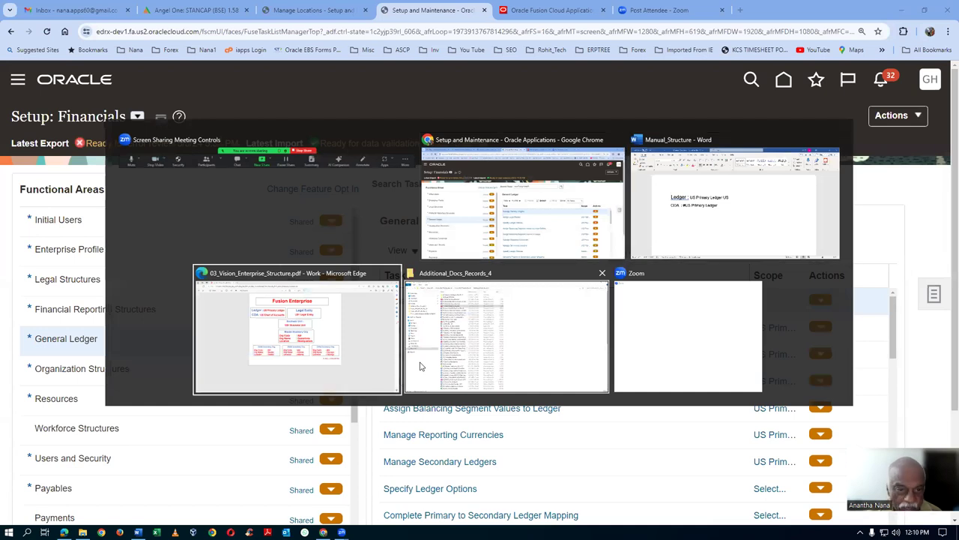
left_click_drag(473, 138, 539, 140)
left_click(351, 138)
left_click_drag(321, 138, 396, 139)
left_click(551, 147)
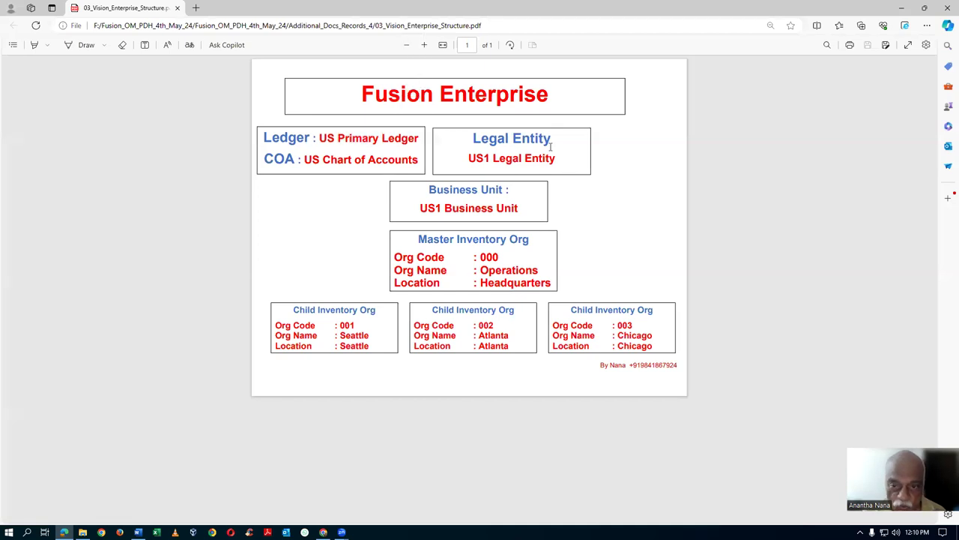
left_click_drag(484, 140, 551, 147)
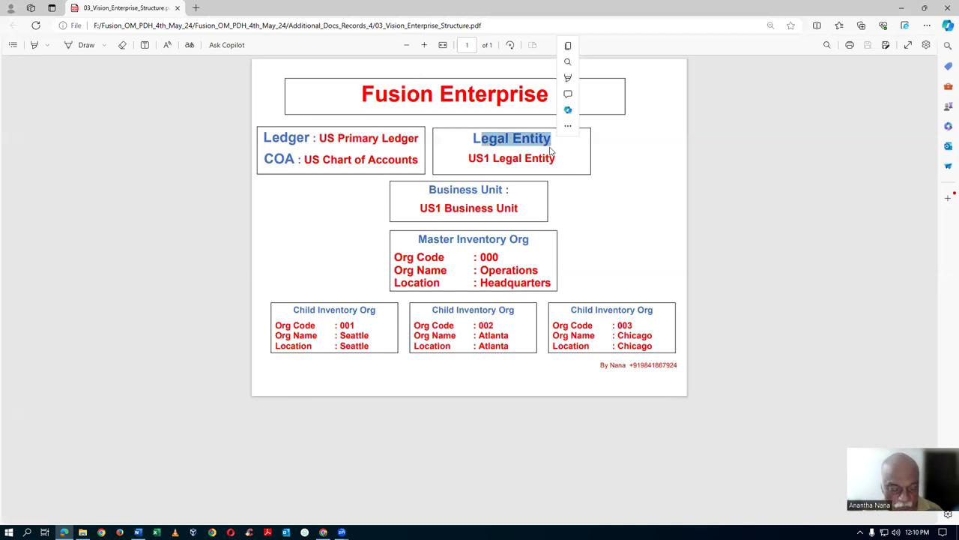
key("alt+Tab")
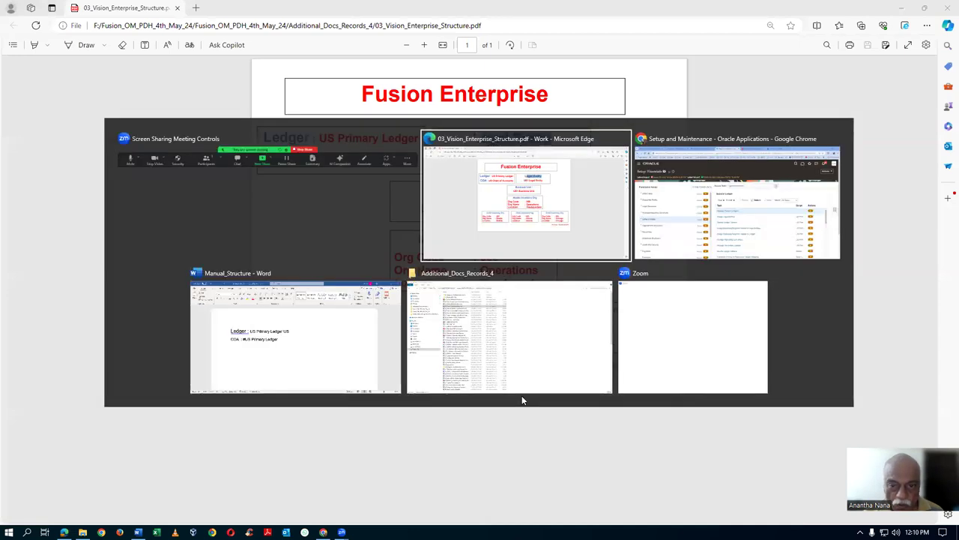
key("alt+Tab")
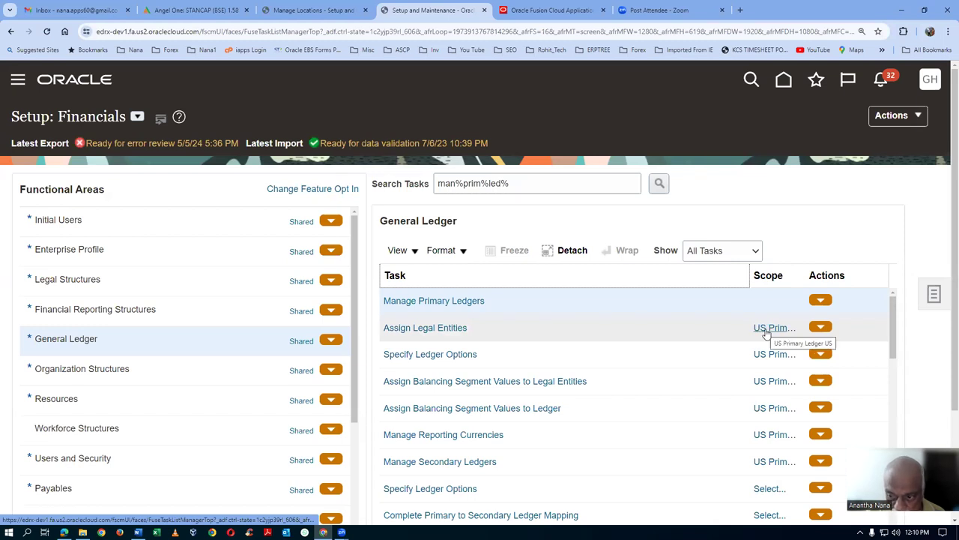
- Search 'c02', add c02_legal_entity to US Primary Ledger US, and save the assignment
left_click(425, 330)
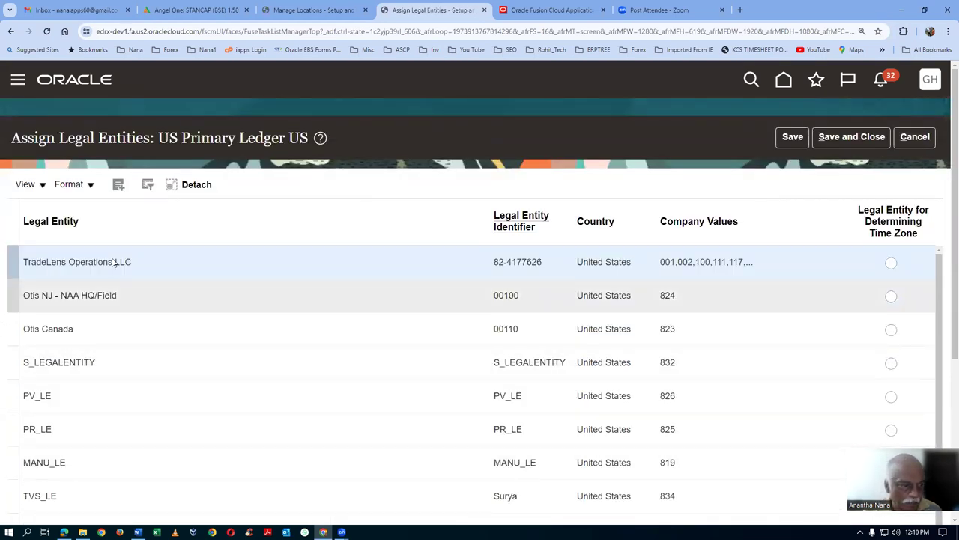
left_click(119, 185)
left_click(293, 282)
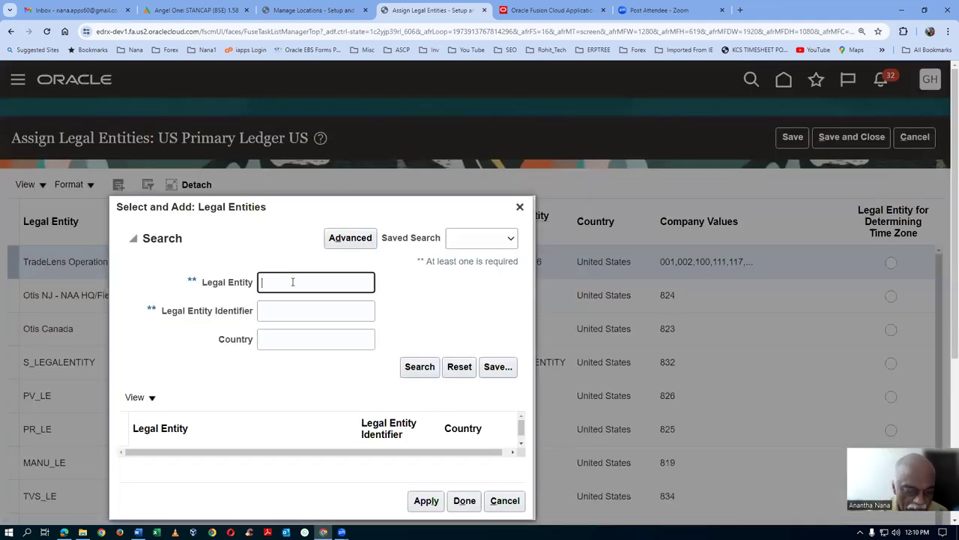
type("c02")
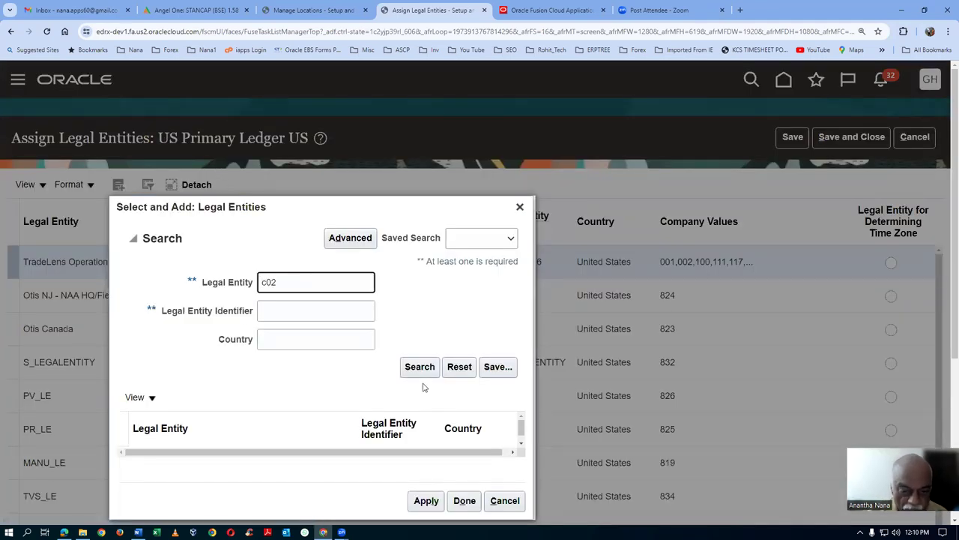
left_click(431, 371)
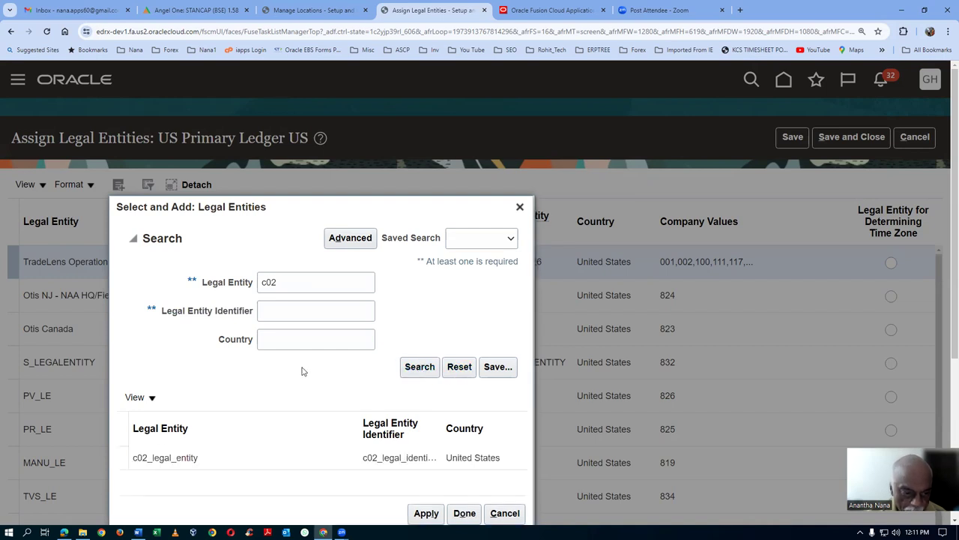
left_click(238, 459)
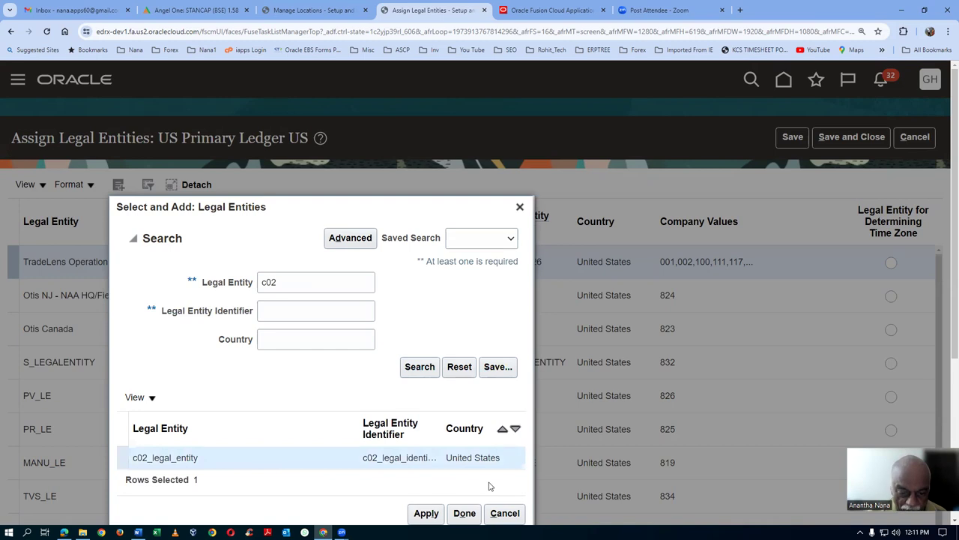
left_click(465, 513)
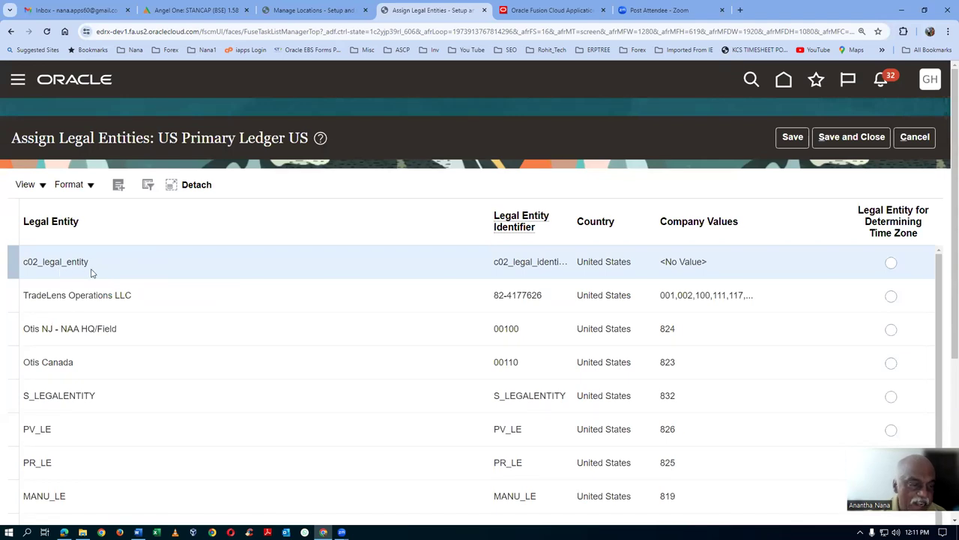
left_click(854, 142)
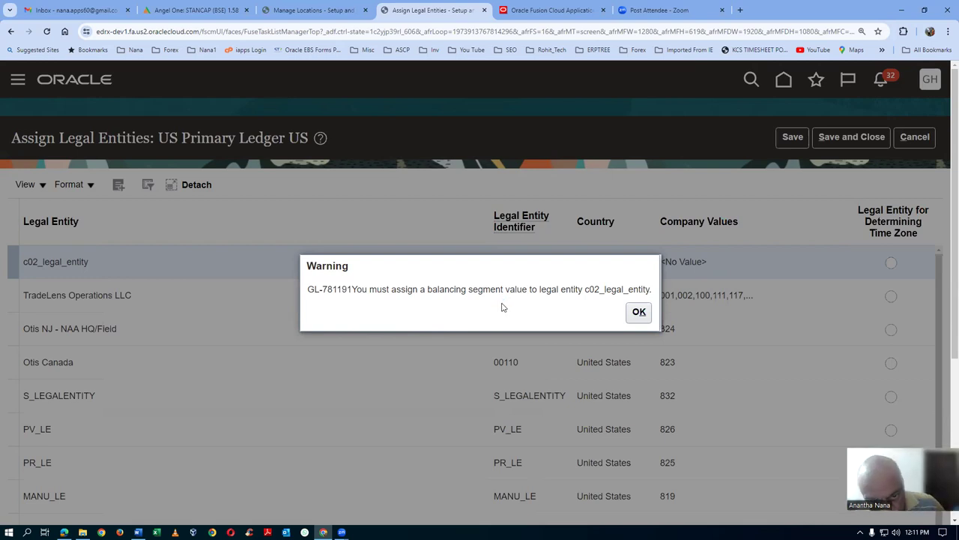
- Acknowledge the GL-781191 missing balancing segment value warning
left_click_drag(435, 290, 499, 299)
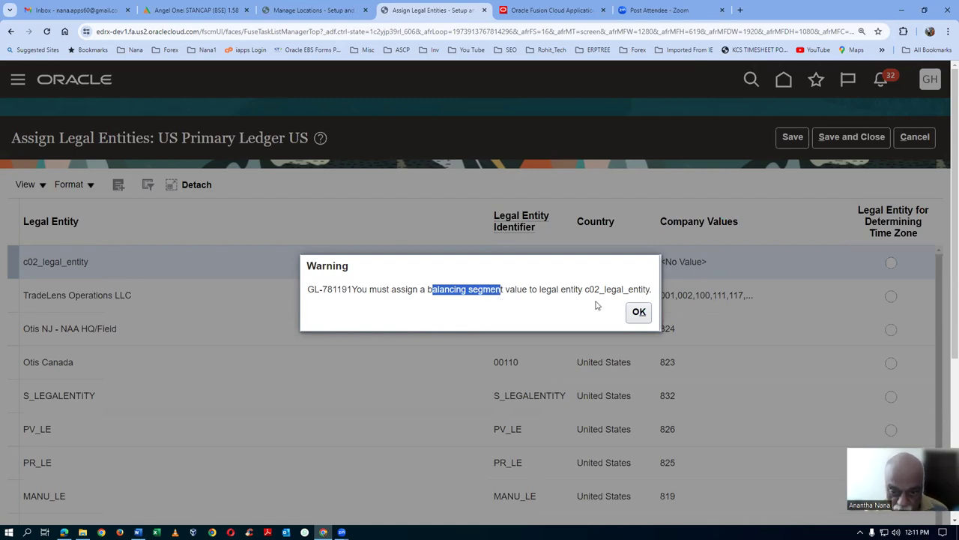
left_click(640, 314)
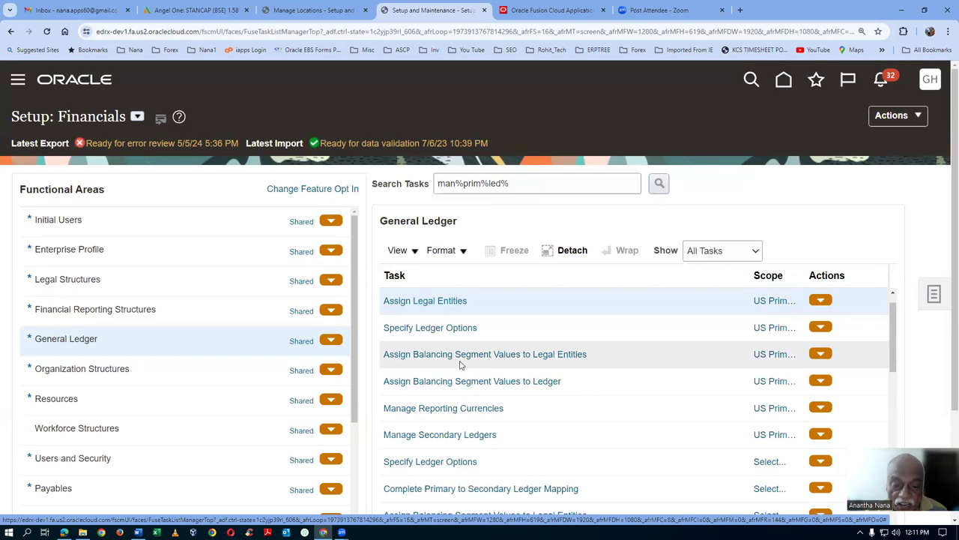
- Add a row giving c02_legal_entity company value 102 (KK_Hardware) and save the assignment
left_click(462, 357)
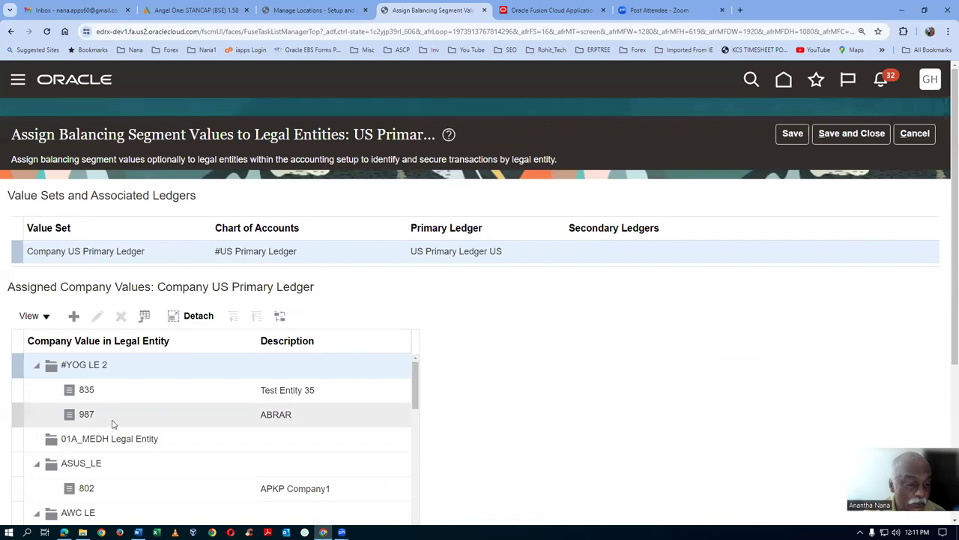
scroll(112, 416, "down", 3)
scroll(114, 411, "up", 3)
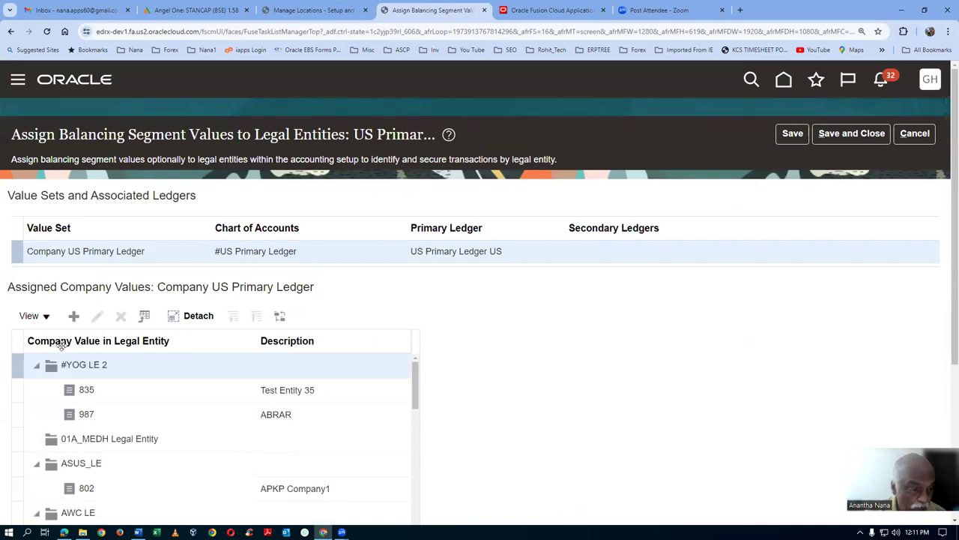
left_click(74, 316)
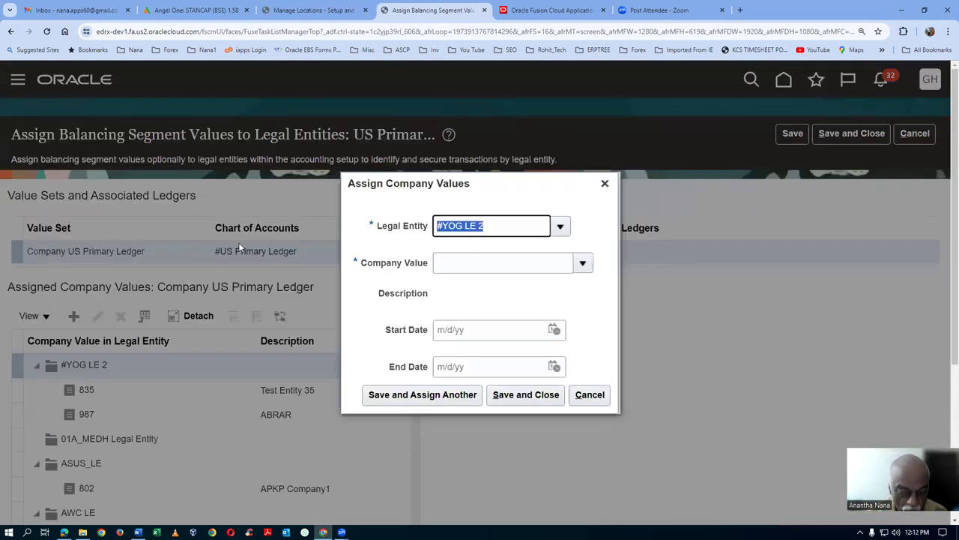
type("c02")
key("Tab")
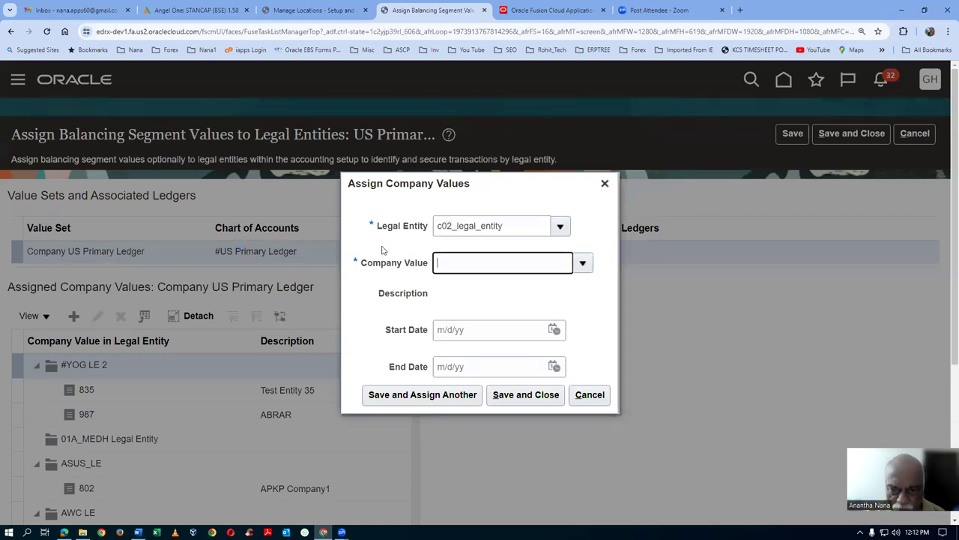
left_click(582, 263)
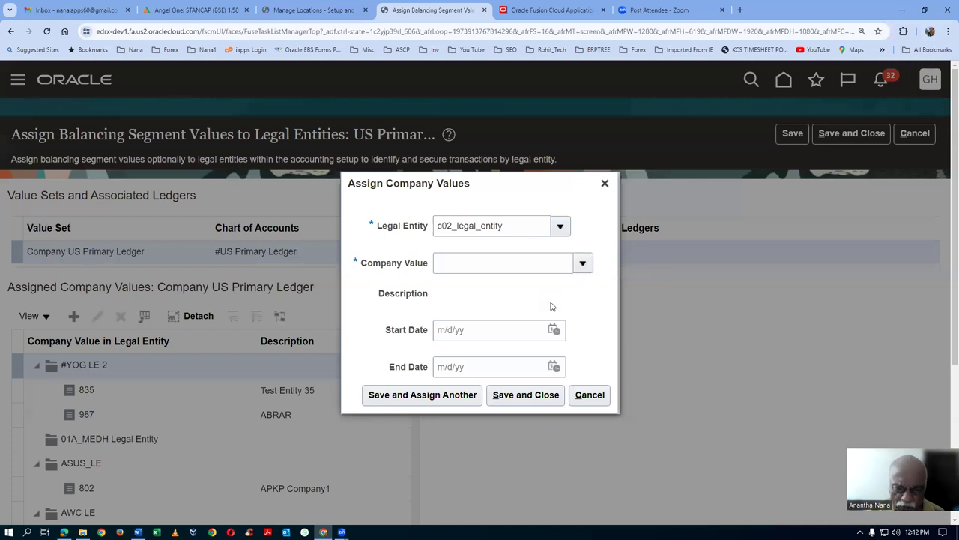
key("Escape")
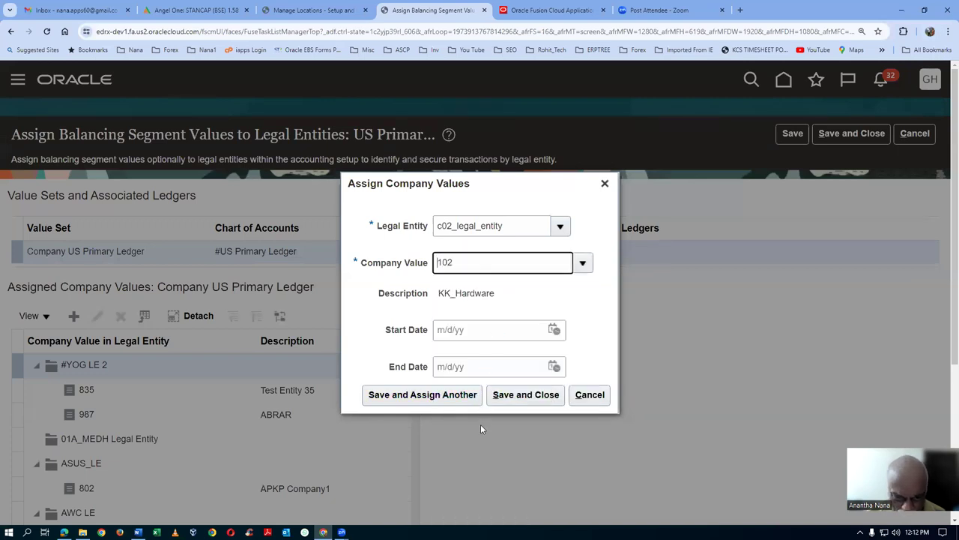
left_click(583, 265)
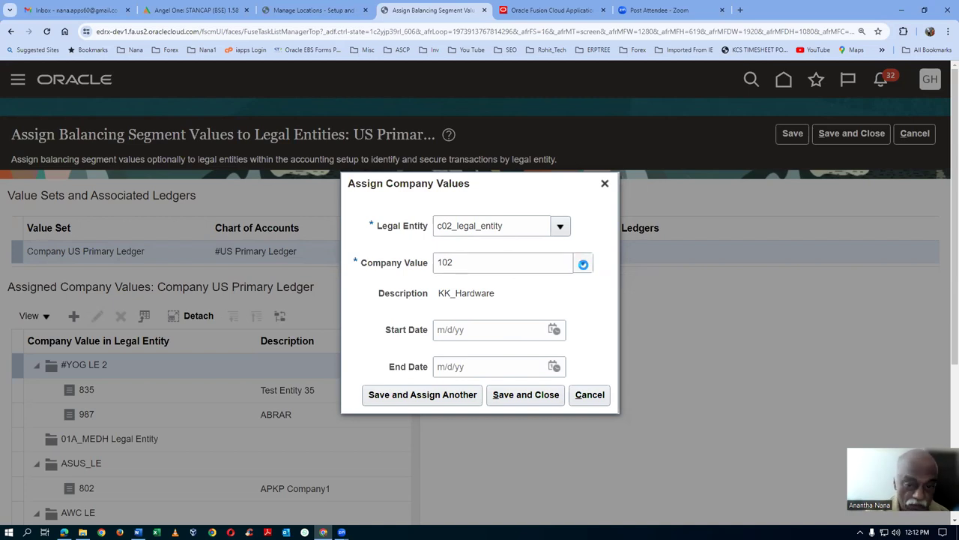
left_click(583, 265)
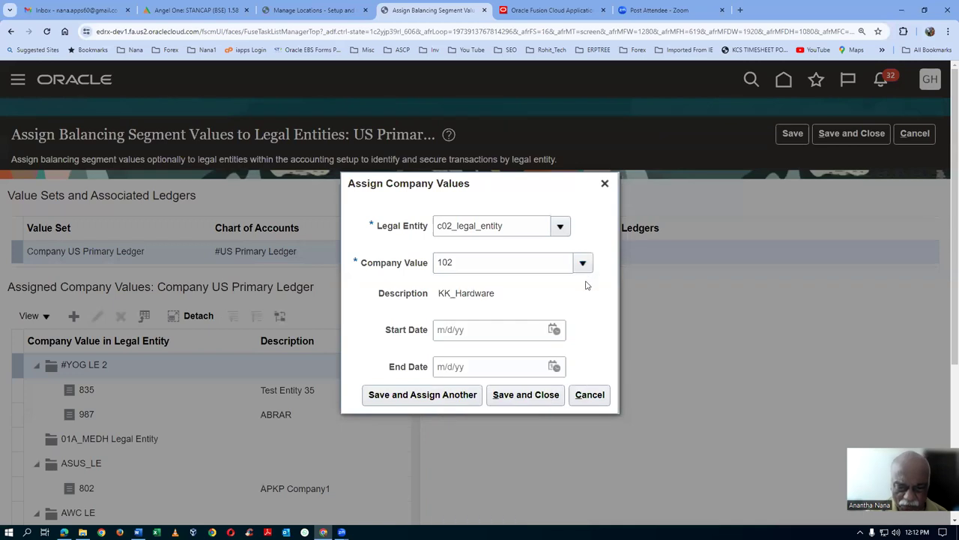
left_click(529, 395)
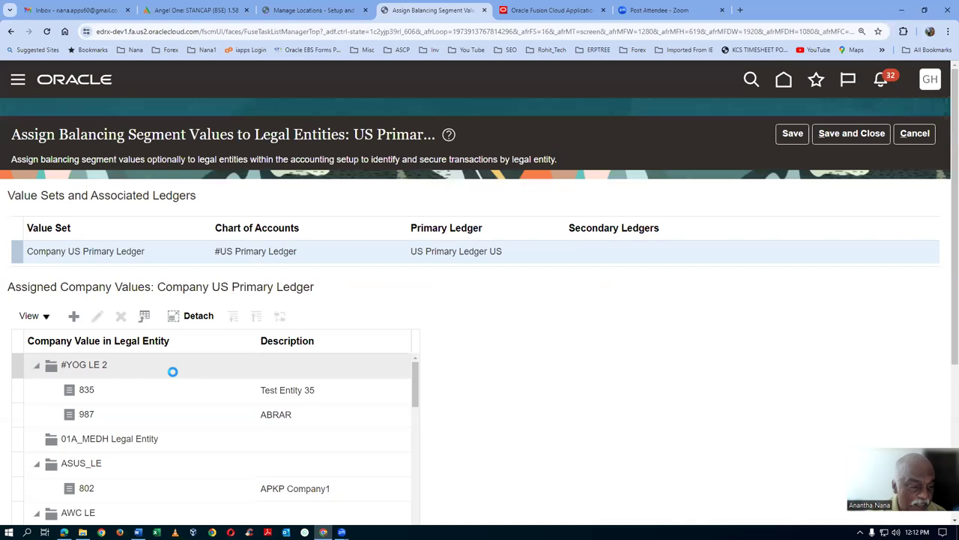
- Check that c02_legal_entity shows company 102 in Assigned Company Values, then save and close
scroll(172, 371, "down", 3)
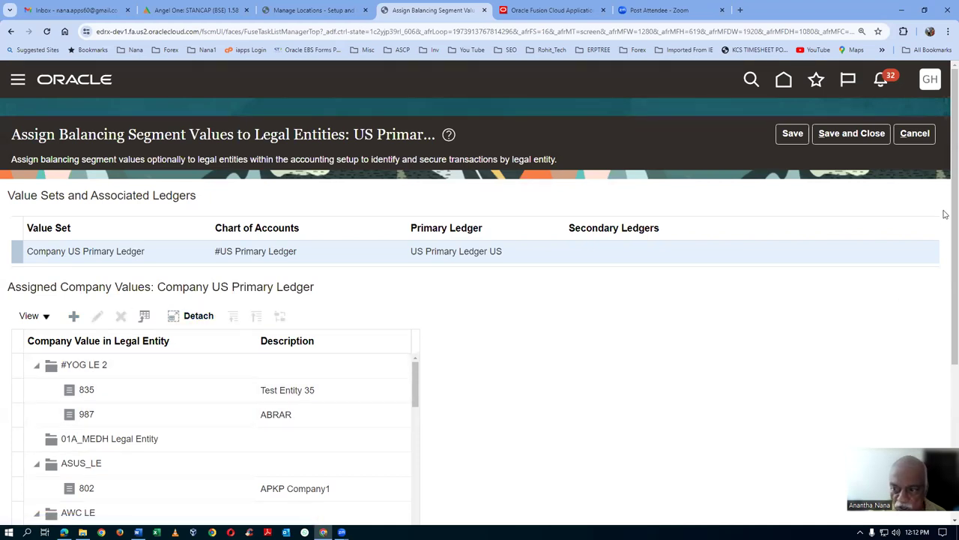
scroll(944, 239, "down", 3)
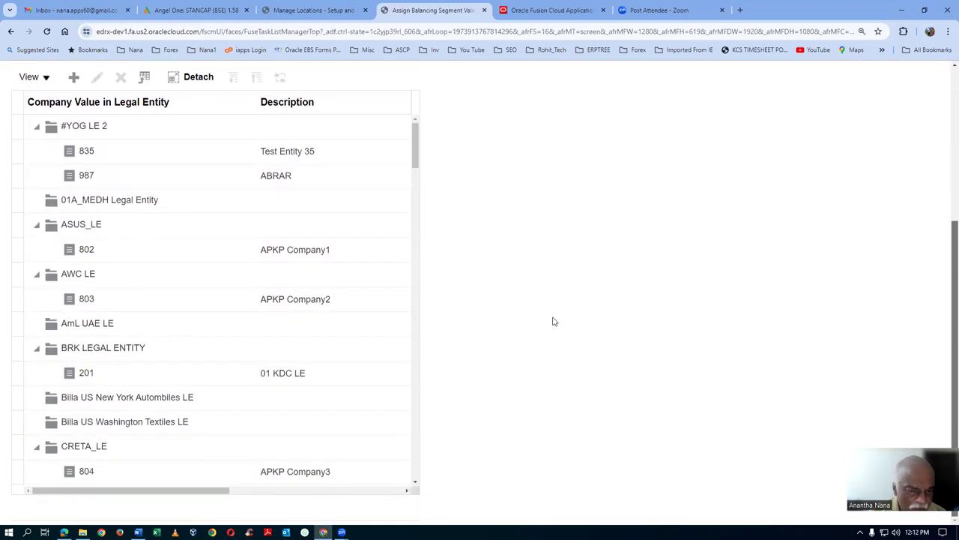
left_click_drag(414, 166, 437, 458)
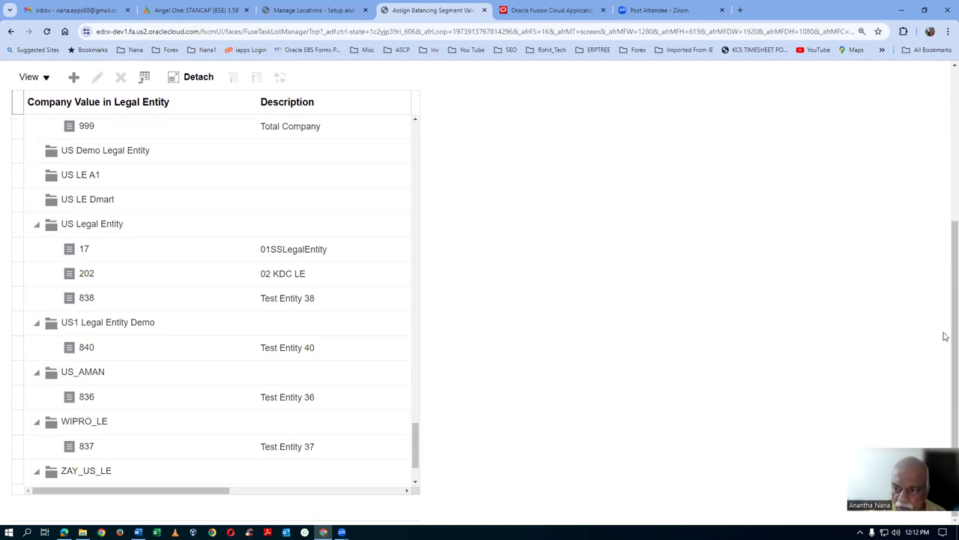
scroll(944, 335, "up", 3)
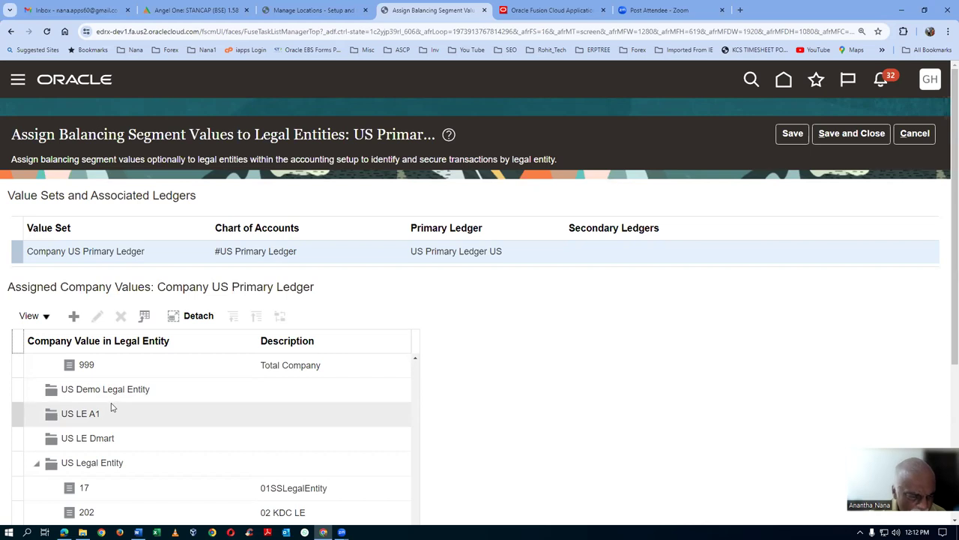
scroll(106, 424, "down", 1)
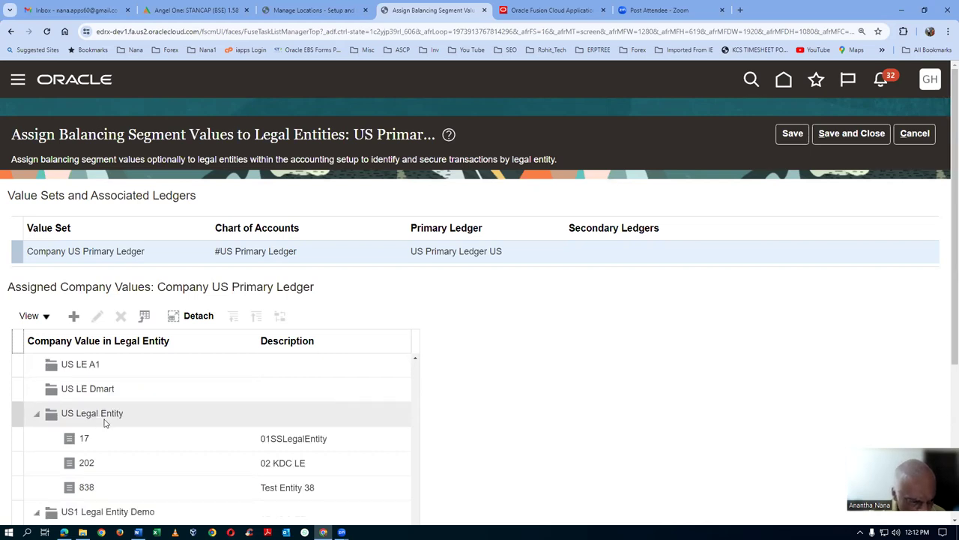
scroll(106, 423, "down", 2)
scroll(96, 435, "down", 2)
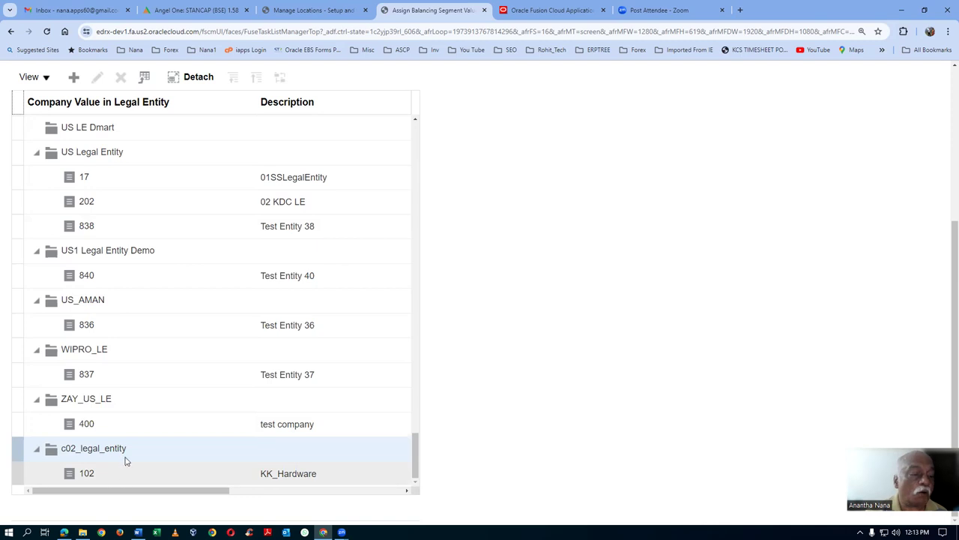
scroll(669, 318, "up", 3)
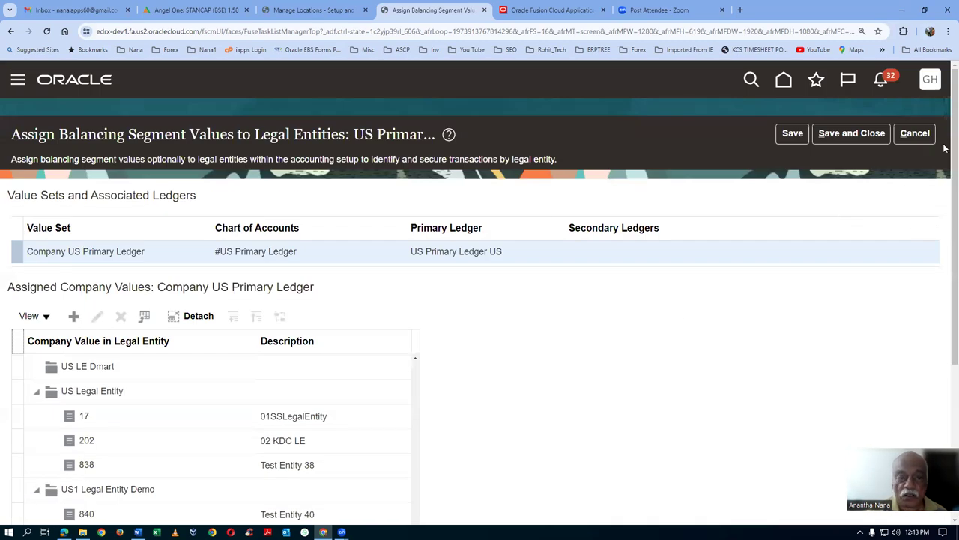
left_click(874, 139)
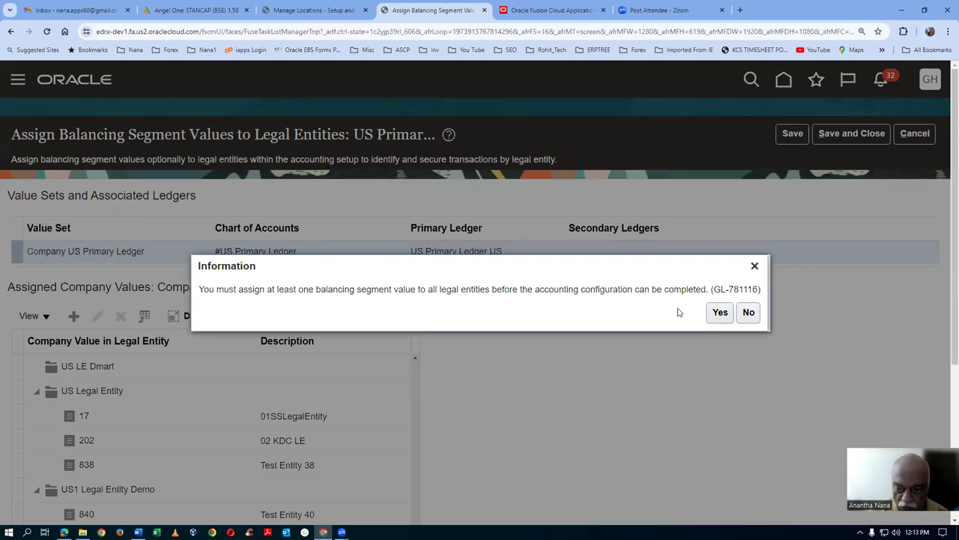
- Accept the GL-781116 message and find Review and Submit Accounting Configuration in the list
left_click(719, 312)
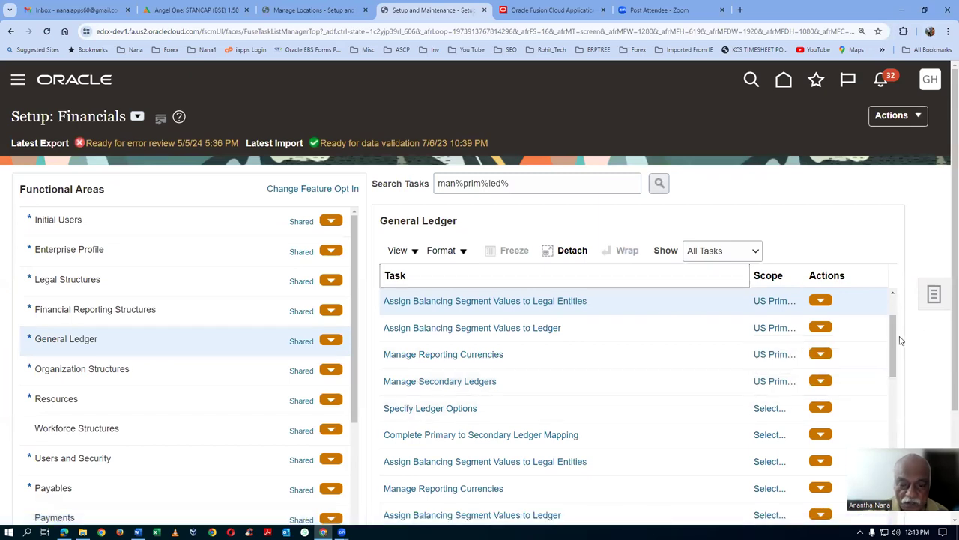
left_click_drag(896, 339, 890, 320)
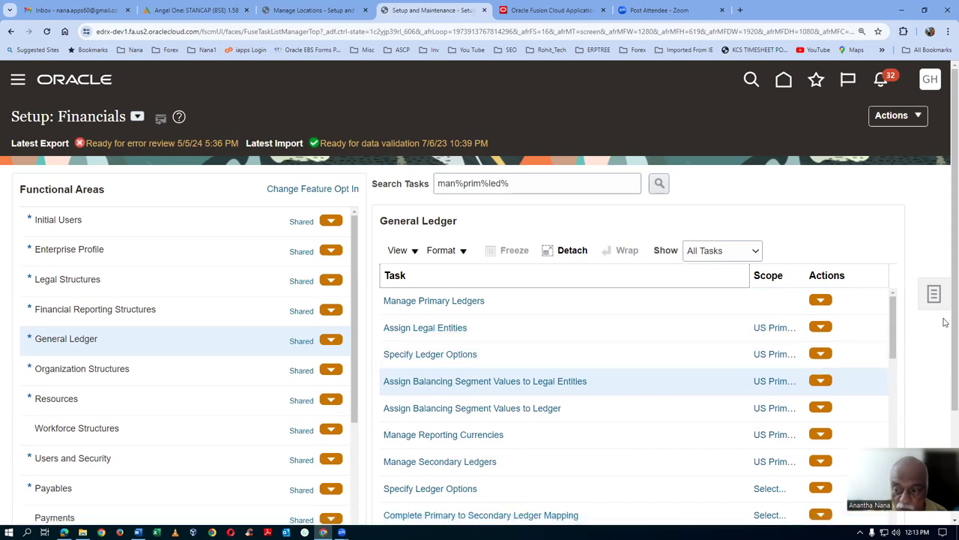
scroll(944, 324, "down", 2)
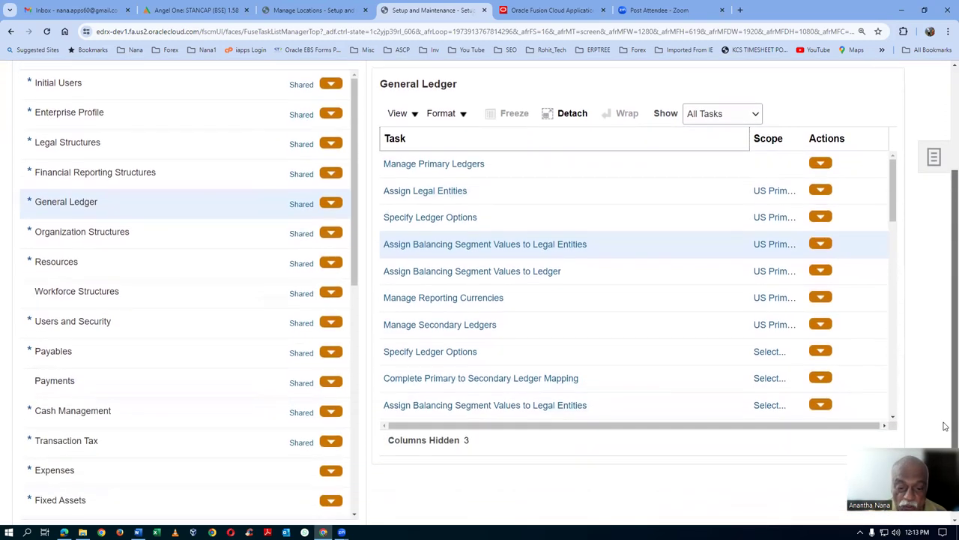
left_click_drag(893, 216, 877, 242)
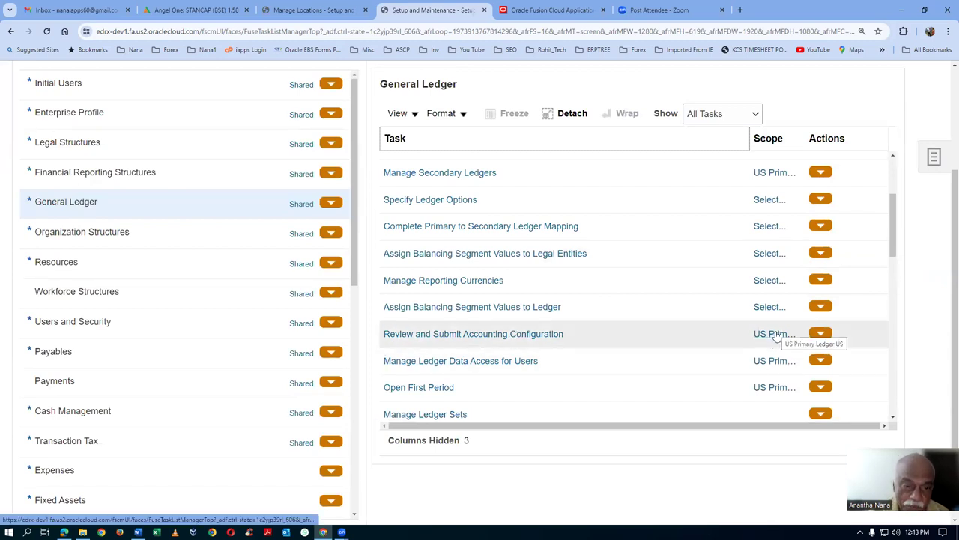
left_click(418, 200)
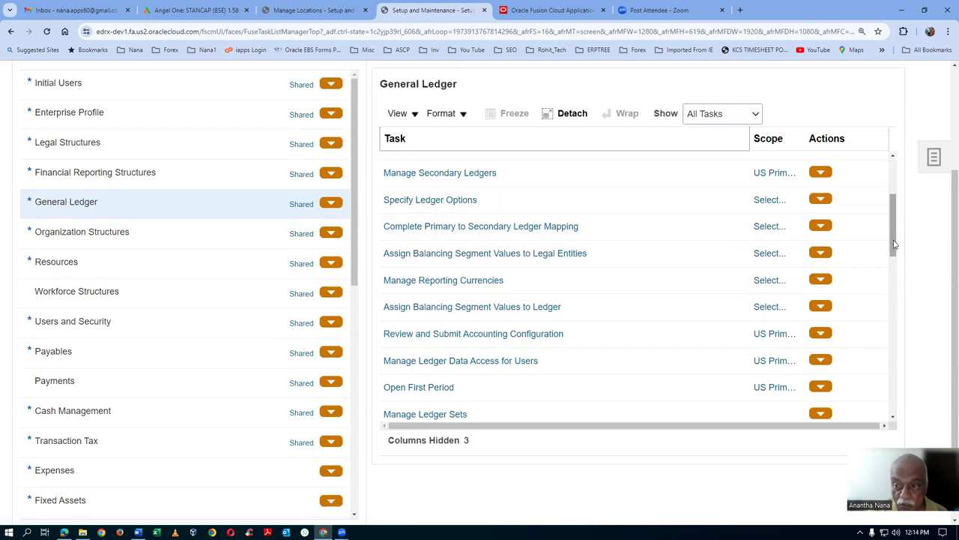
left_click_drag(894, 254, 882, 193)
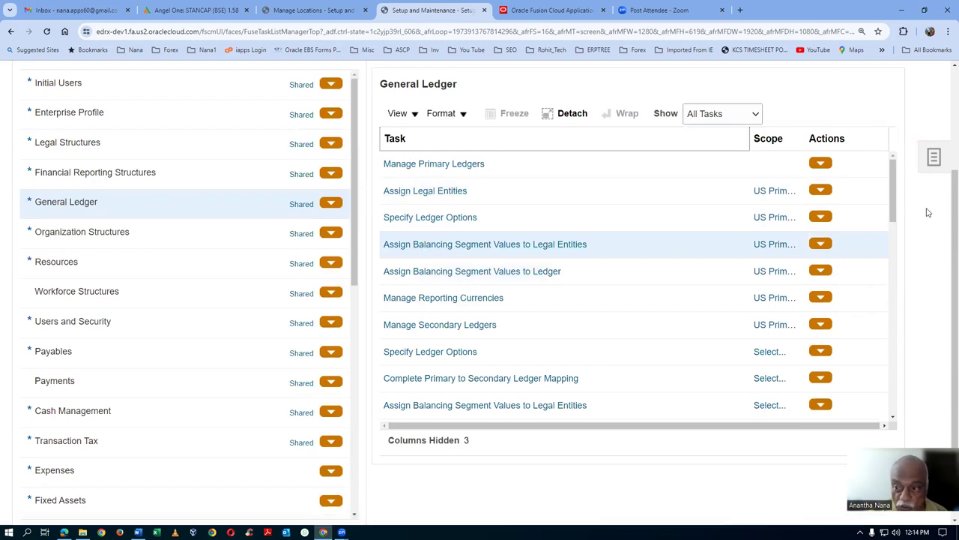
left_click_drag(895, 213, 905, 248)
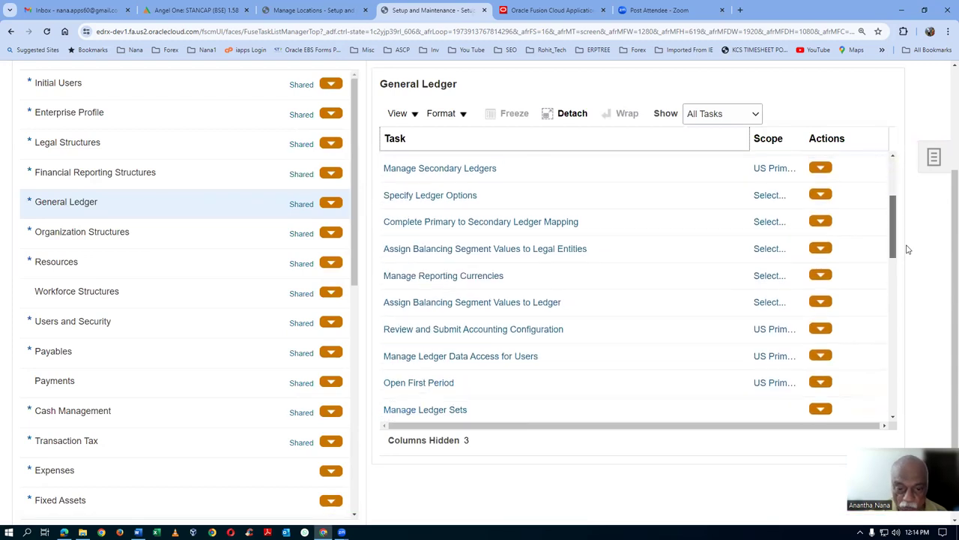
left_click(457, 328)
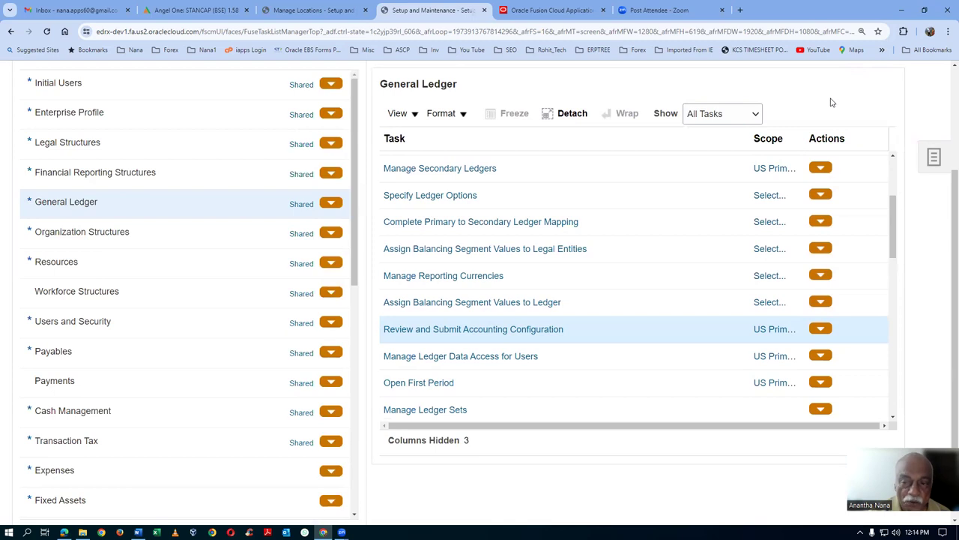
- Filter the US Primary Ledger US review by name 'c02' and submit the accounting configuration
left_click(520, 332)
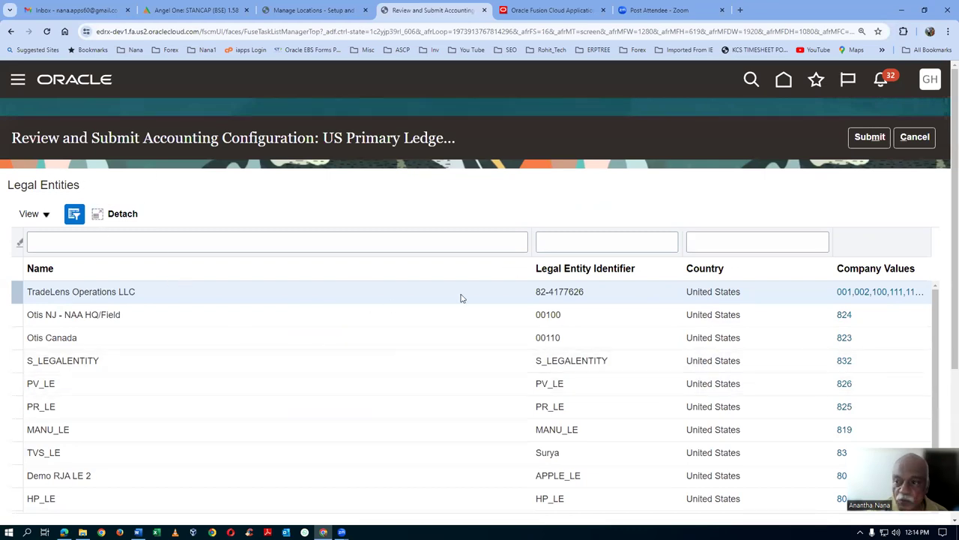
scroll(461, 299, "down", 1)
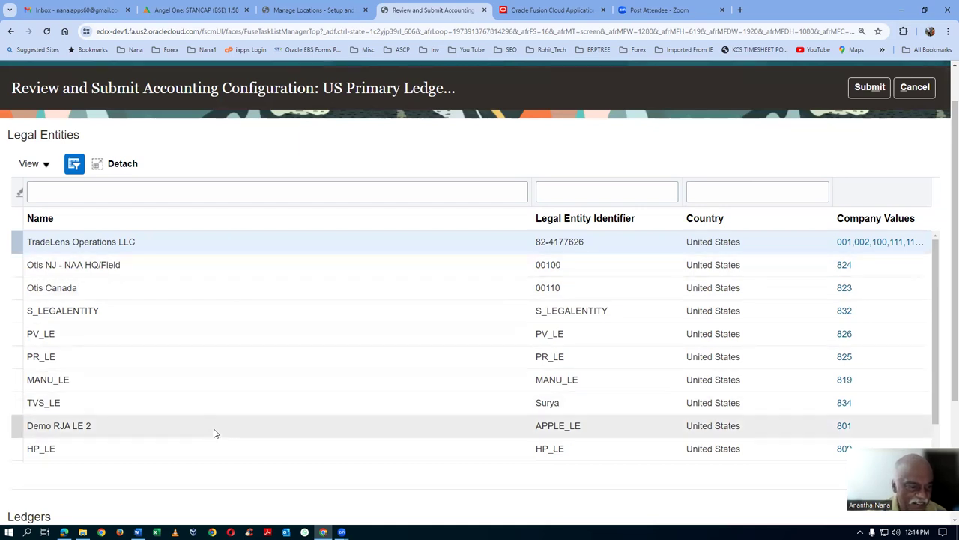
left_click(104, 192)
type("c02")
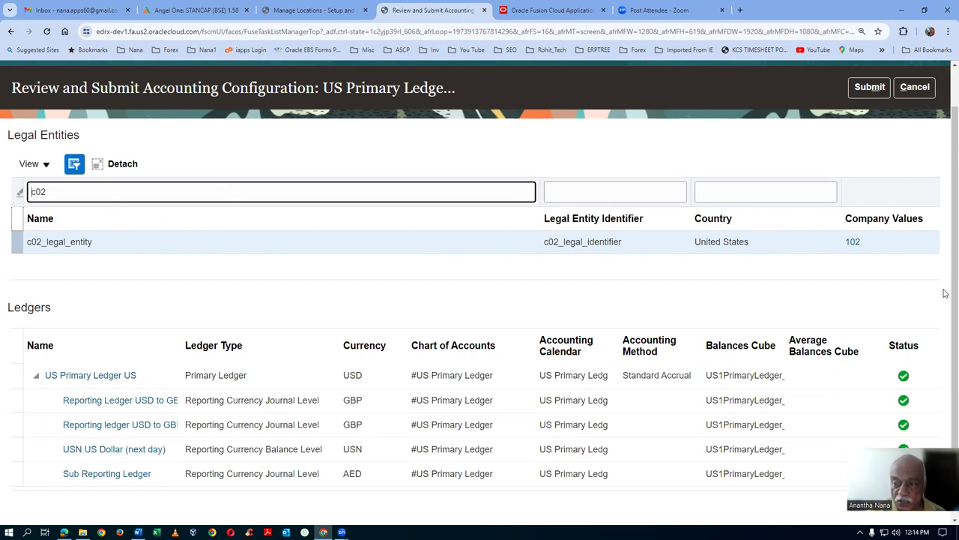
scroll(945, 345, "down", 2)
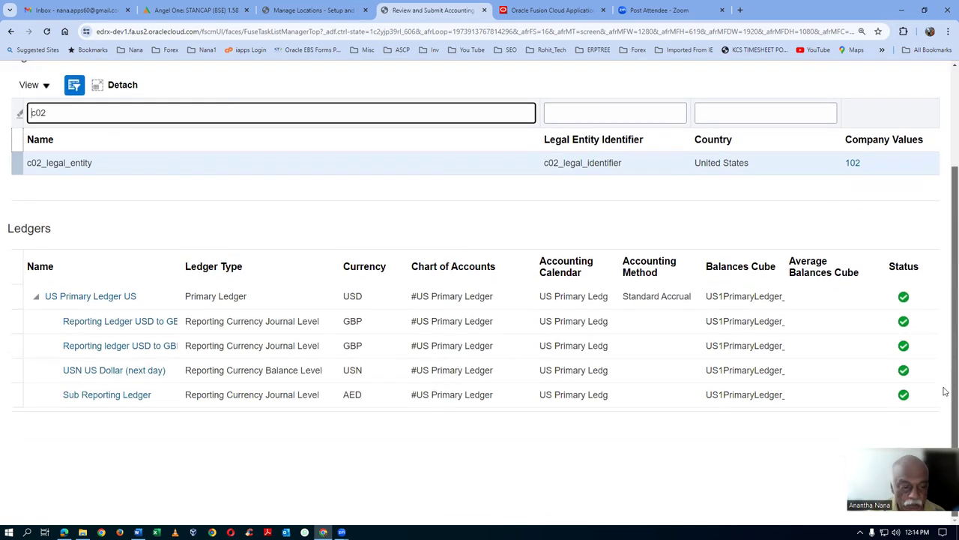
scroll(945, 386, "up", 3)
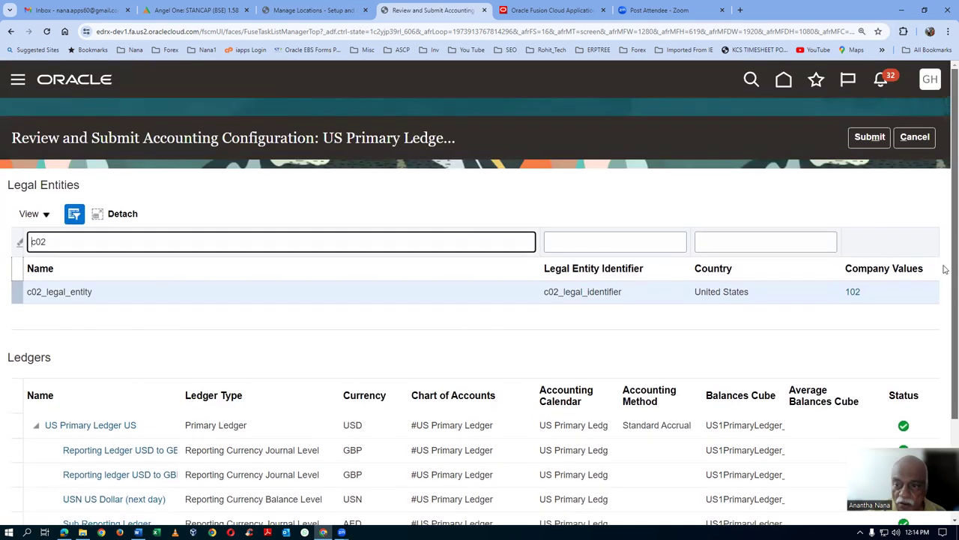
left_click(884, 142)
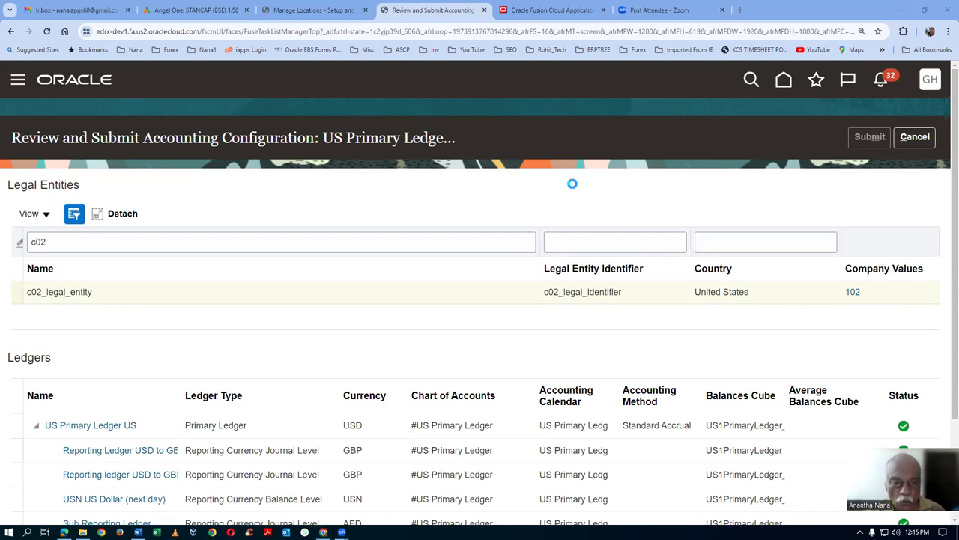
key("alt+Tab")
- Look over the US1 Business Unit area of the enterprise structure PDF, then return to the configuration
left_click(444, 209)
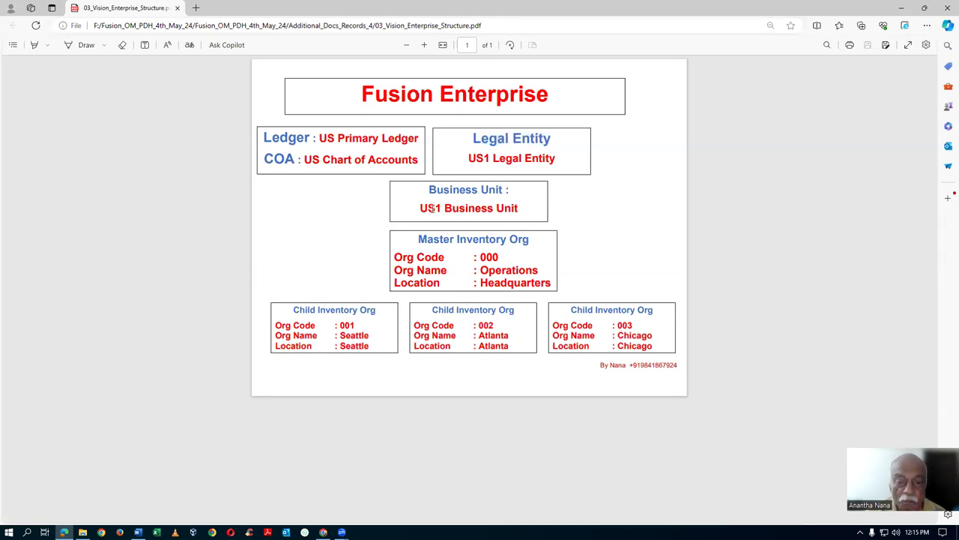
left_click_drag(429, 209, 475, 209)
mouse_move(550, 140)
left_click(443, 206)
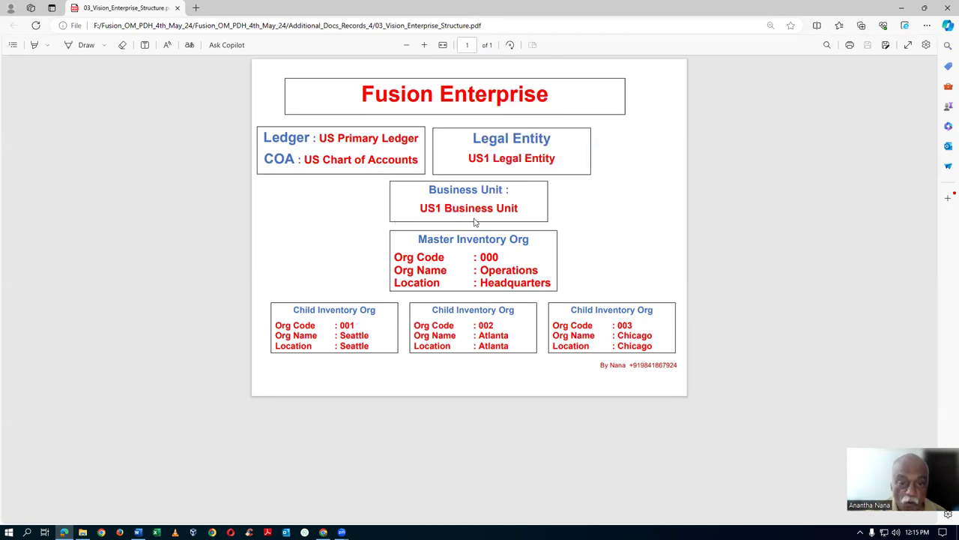
key("alt+Tab")
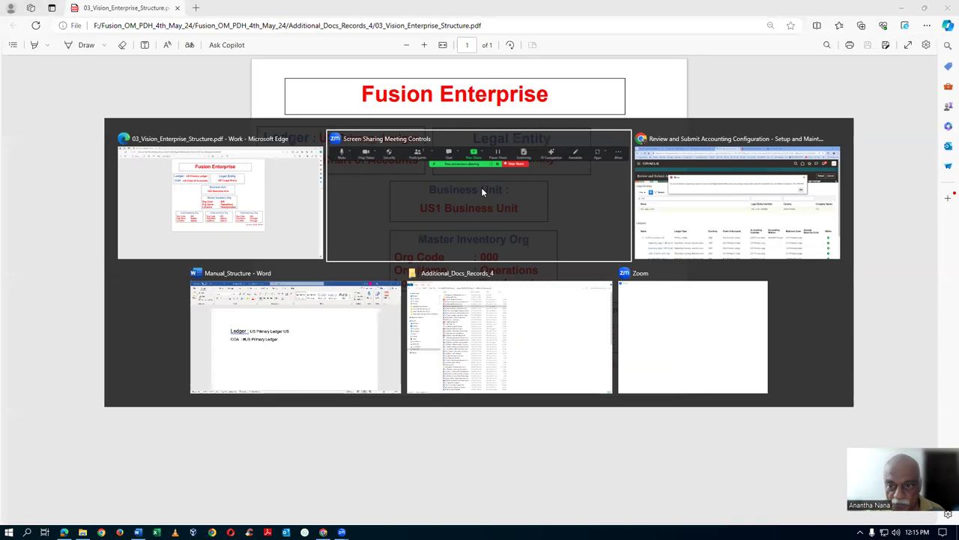
key("alt+Tab")
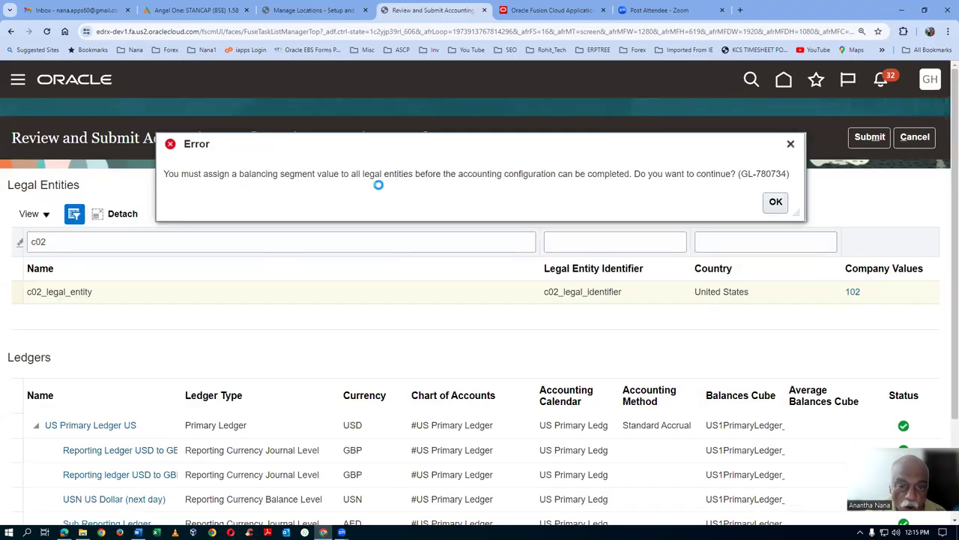
- Dismiss the GL-780734 error and resubmit the accounting configuration for c02_legal_entity
left_click(775, 202)
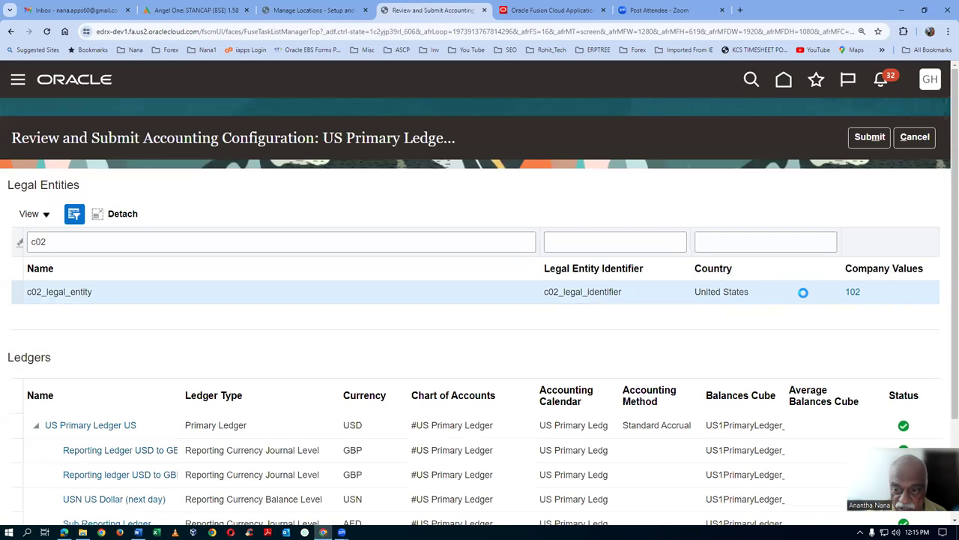
scroll(946, 269, "down", 2)
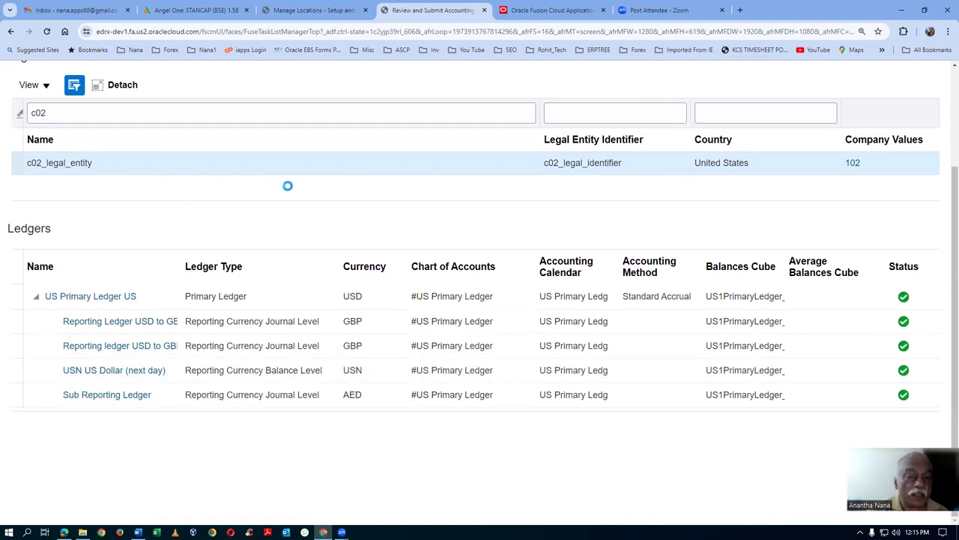
scroll(278, 192, "up", 2)
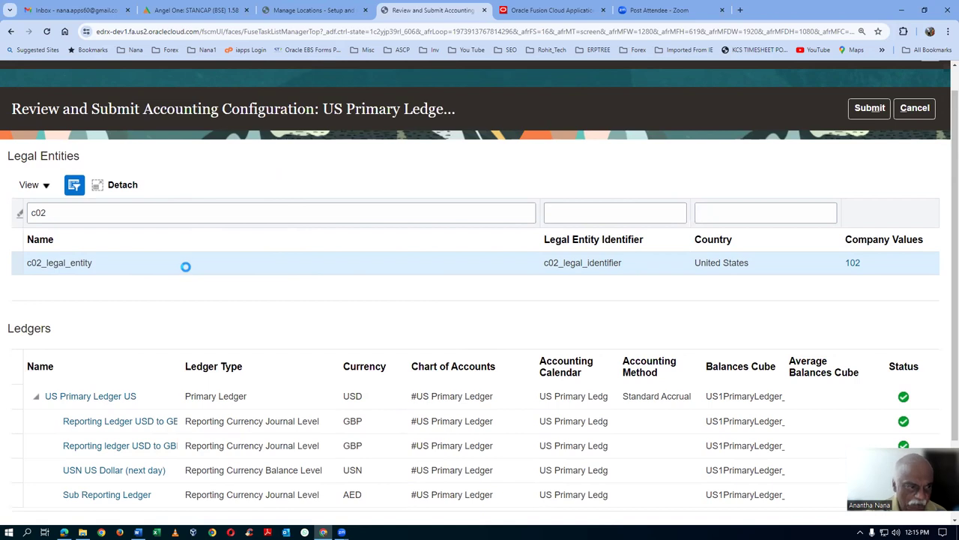
left_click(870, 107)
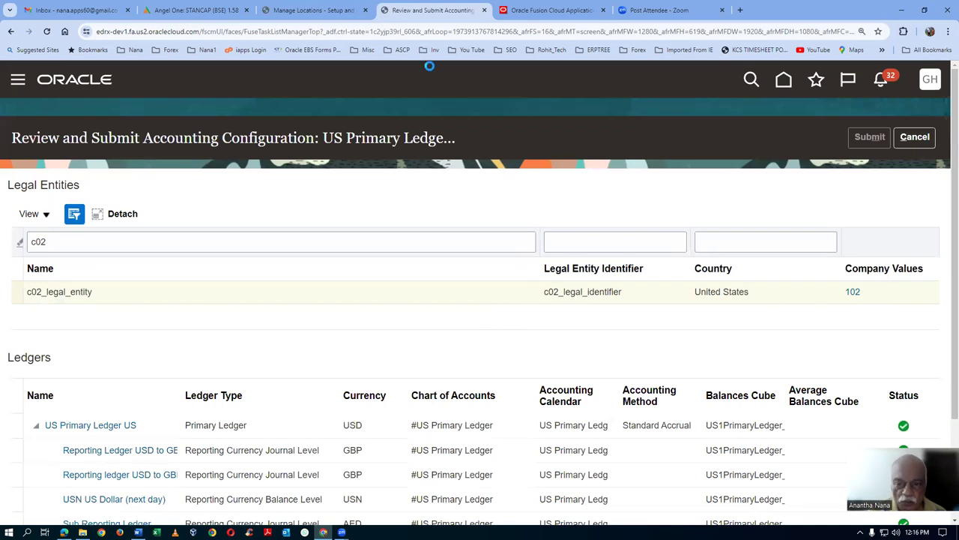
left_click(552, 11)
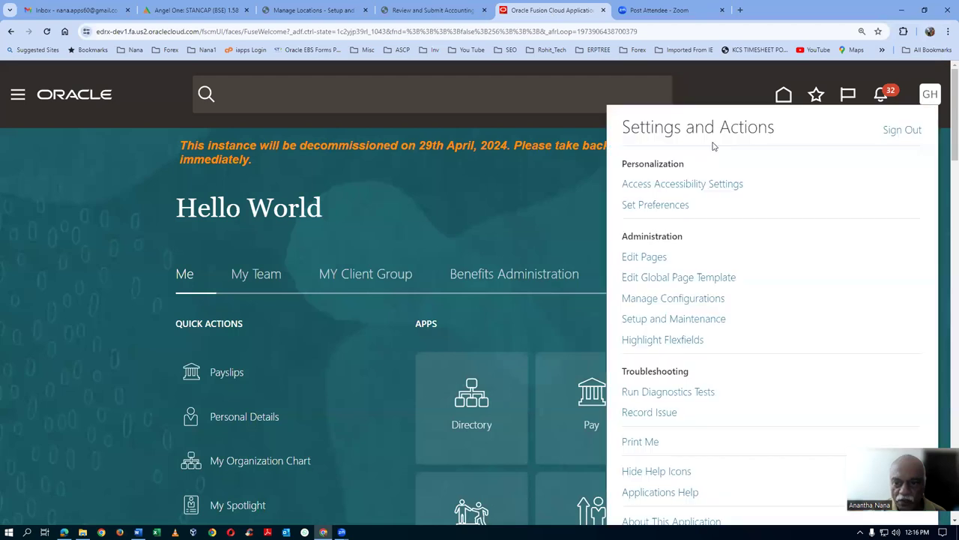
- Close the panel on the Fusion home page and glance back at the enterprise structure PDF
left_click(511, 222)
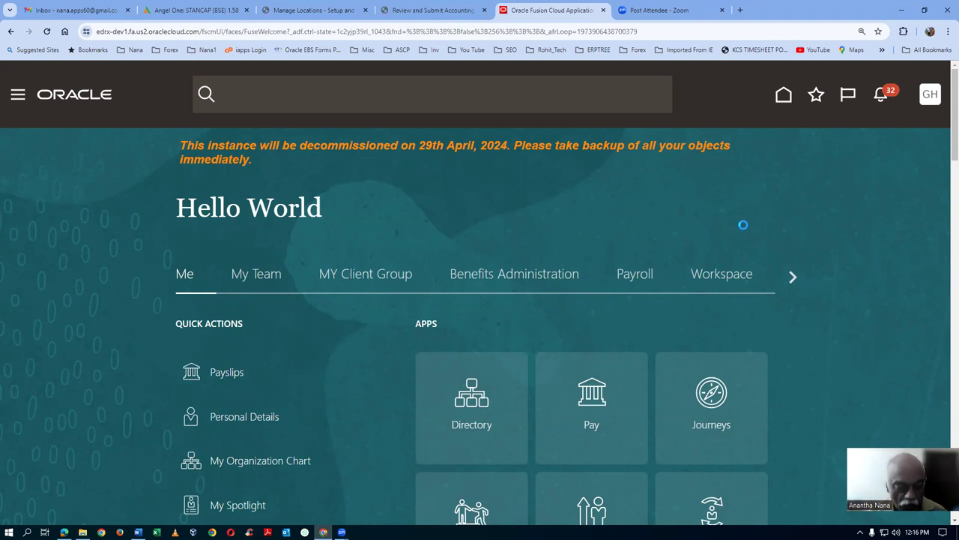
key("alt+Tab")
key("alt+Tab")
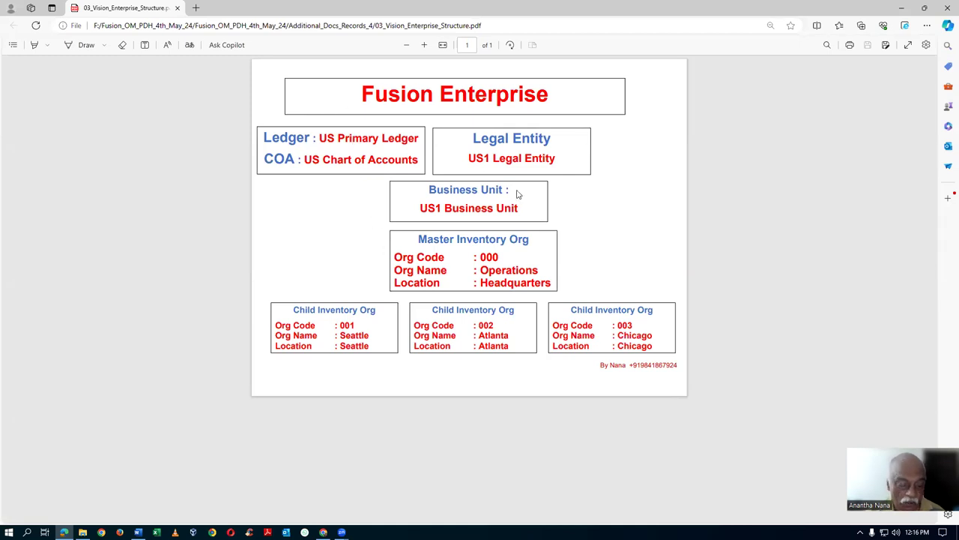
key("alt+Tab")
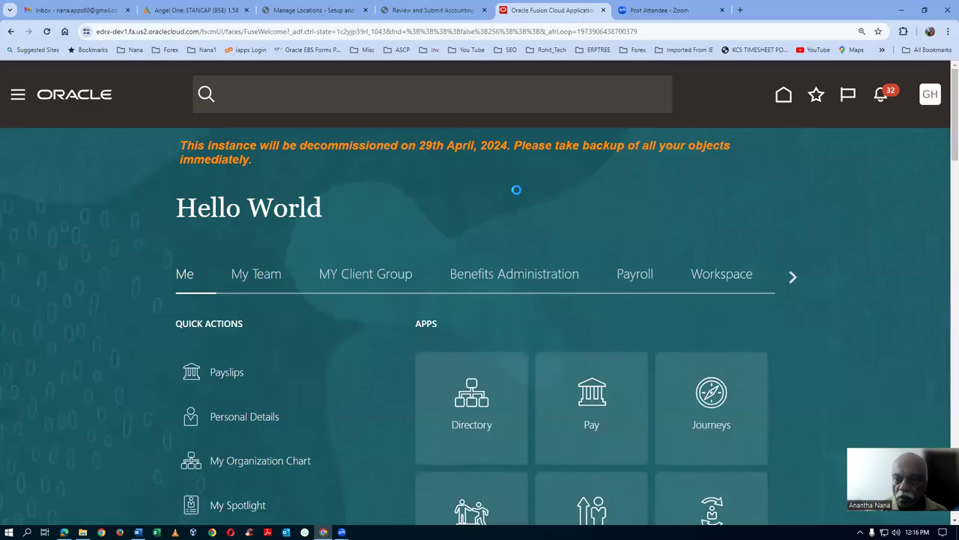
- Dismiss the repeated GL-780734 error and cancel the accounting configuration review
left_click(431, 10)
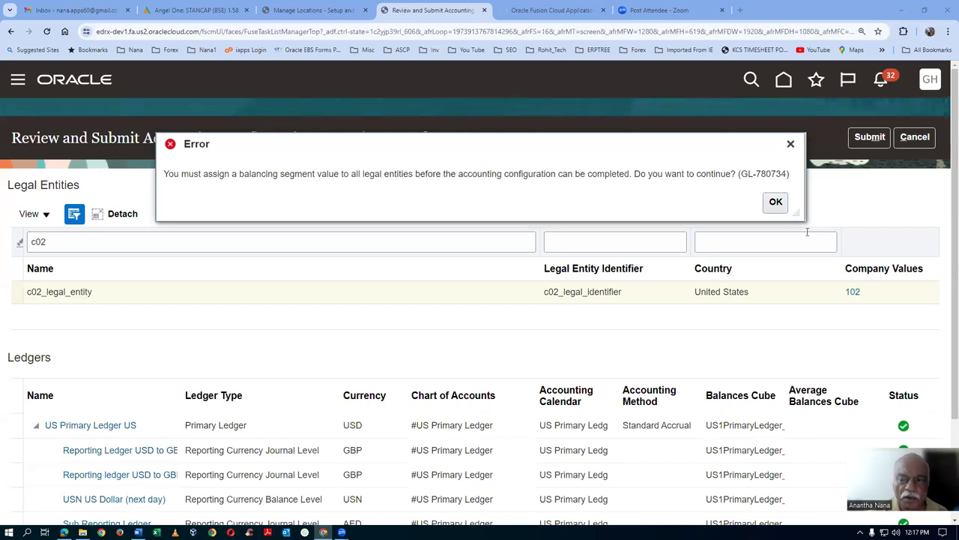
left_click(775, 201)
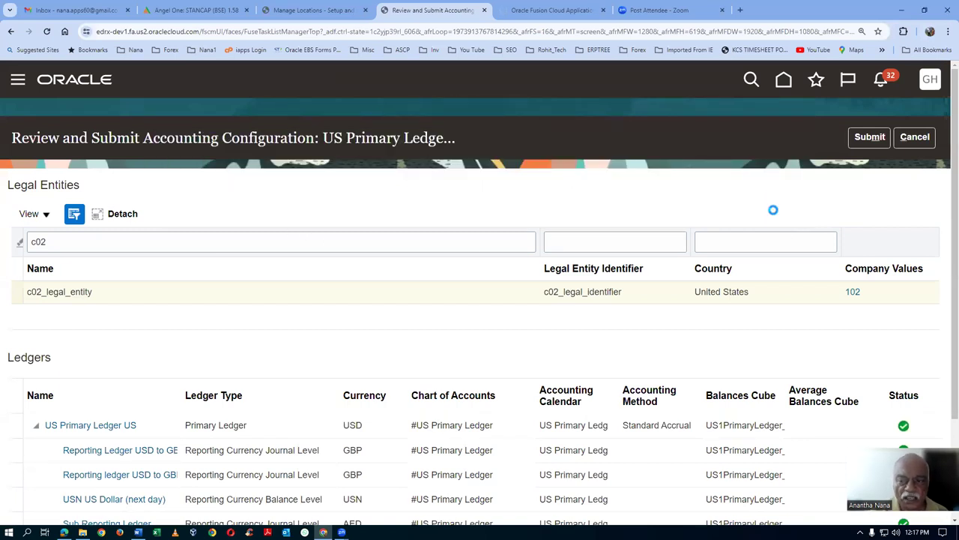
left_click(924, 138)
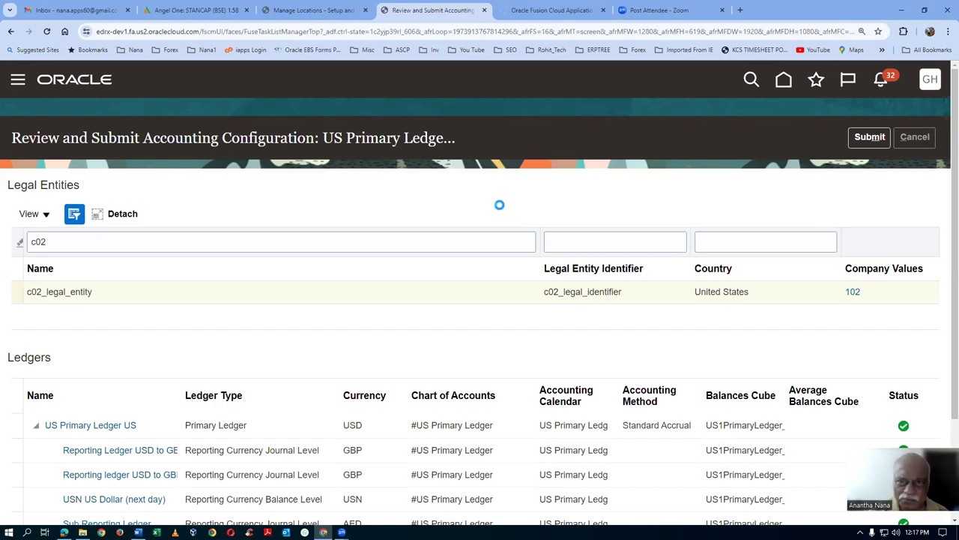
left_click(546, 16)
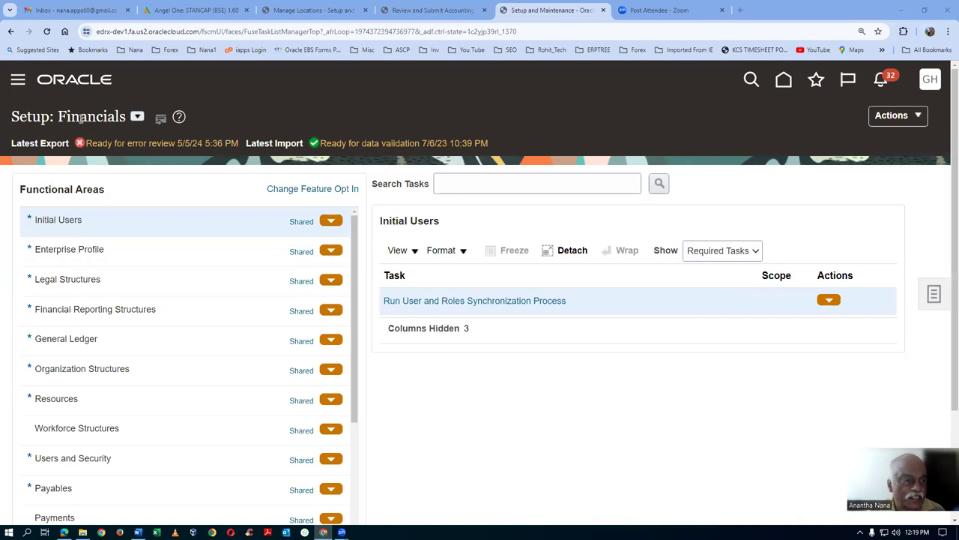
- Search the setup tasks for man%busi%busi% and switch to the 03_Vision_Enterprise_Structure PDF
left_click(519, 186)
type("man%busi%busi%")
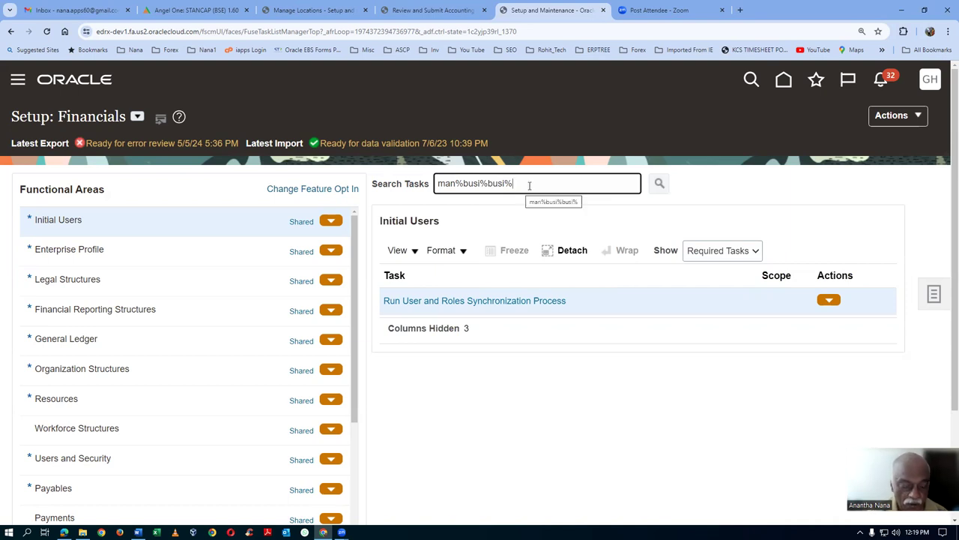
key("alt+Tab")
key("alt+Tab")
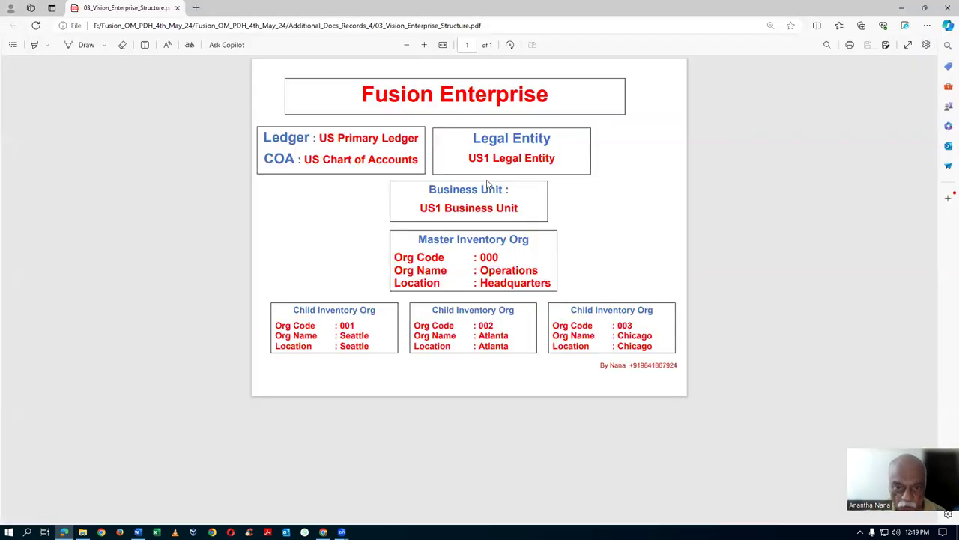
- Highlight the Legal Entity and Ledger in the enterprise diagram, then return to Oracle
left_click_drag(474, 137, 550, 139)
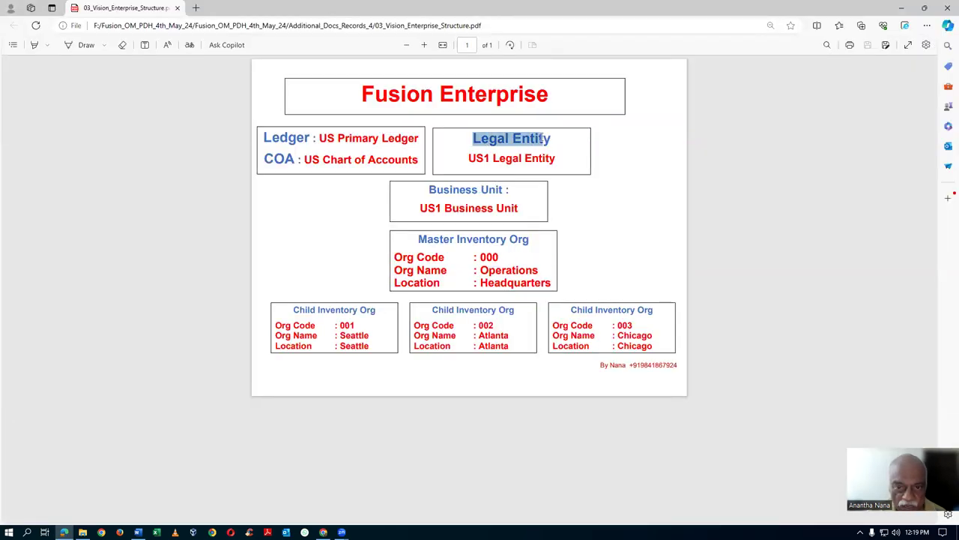
left_click(289, 142)
left_click_drag(285, 141, 310, 139)
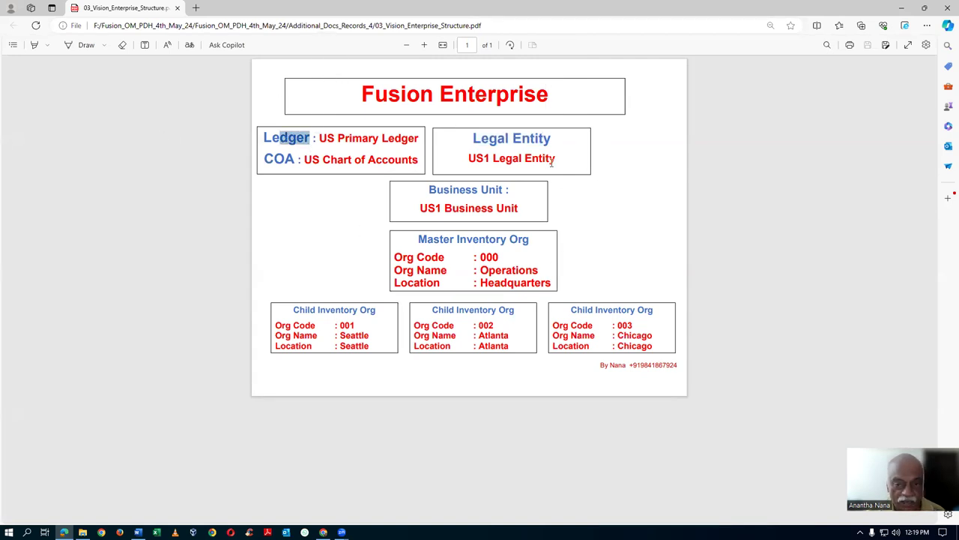
key("alt+Tab")
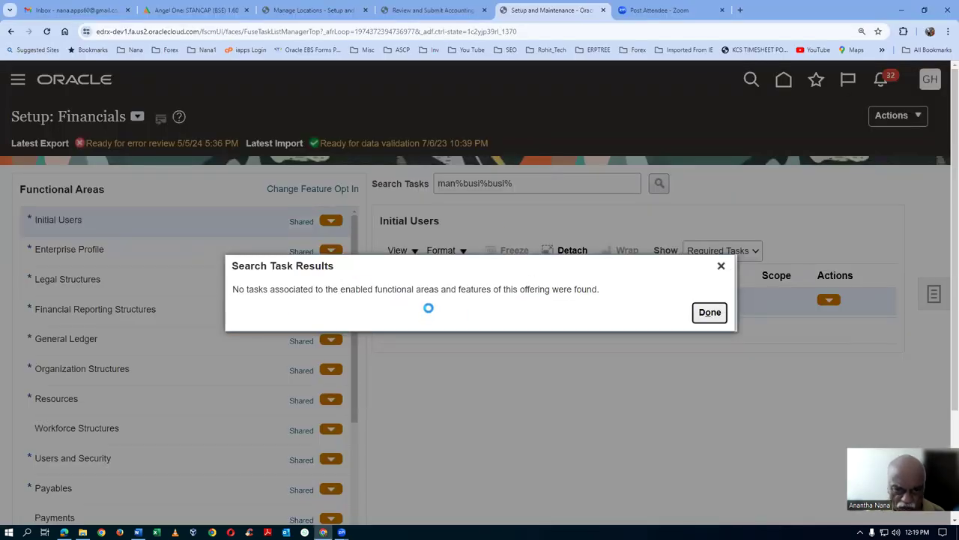
- Dismiss the no-results message and rerun the task search as assign%busi%busi%
left_click(709, 312)
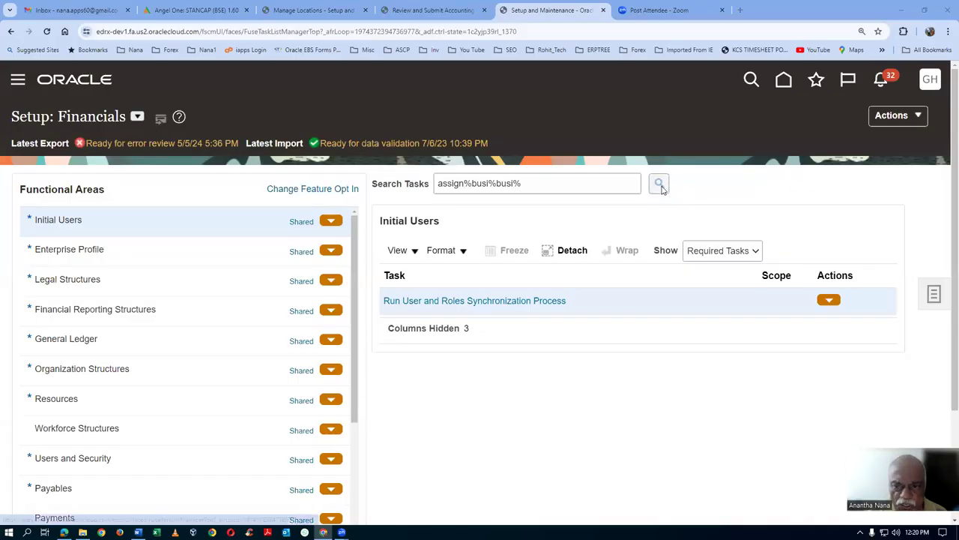
left_click(659, 184)
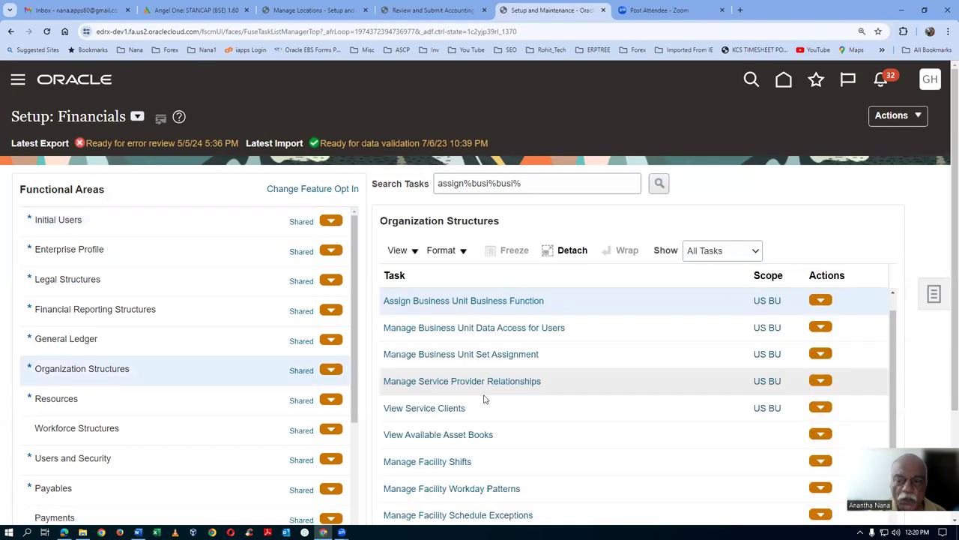
- Change the Assign Business Unit Business Function scope from US BU to c02_business_unit and save
left_click(768, 303)
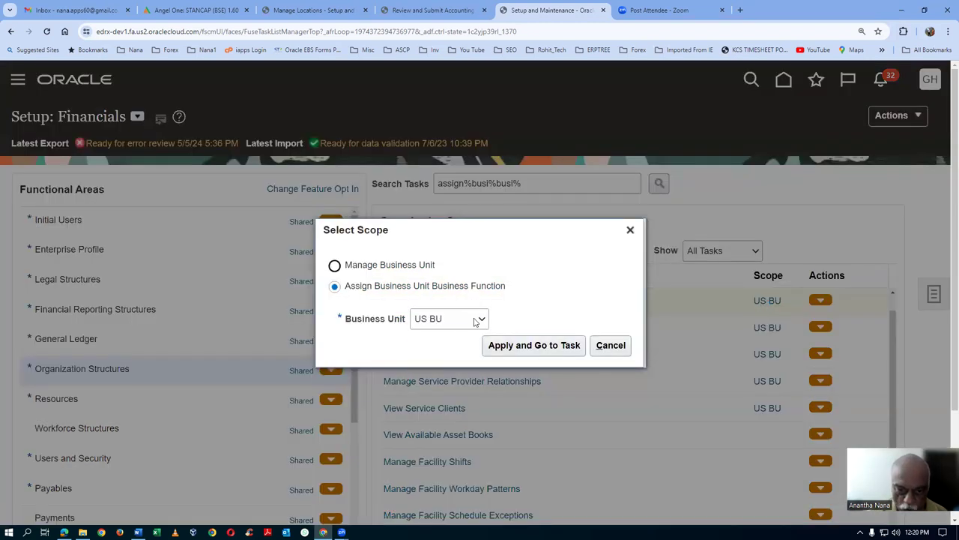
left_click(477, 320)
left_click(466, 356)
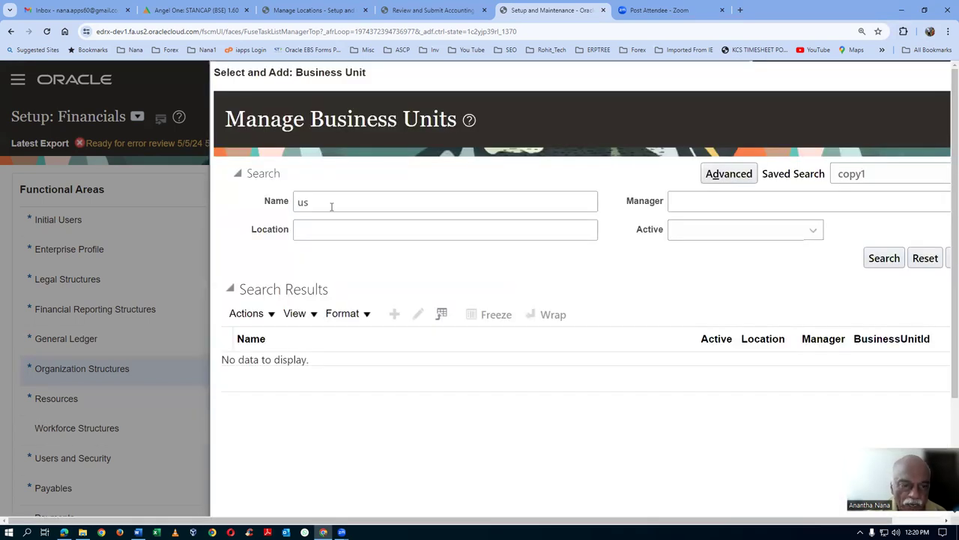
double_click(332, 206)
type("c02")
left_click(884, 259)
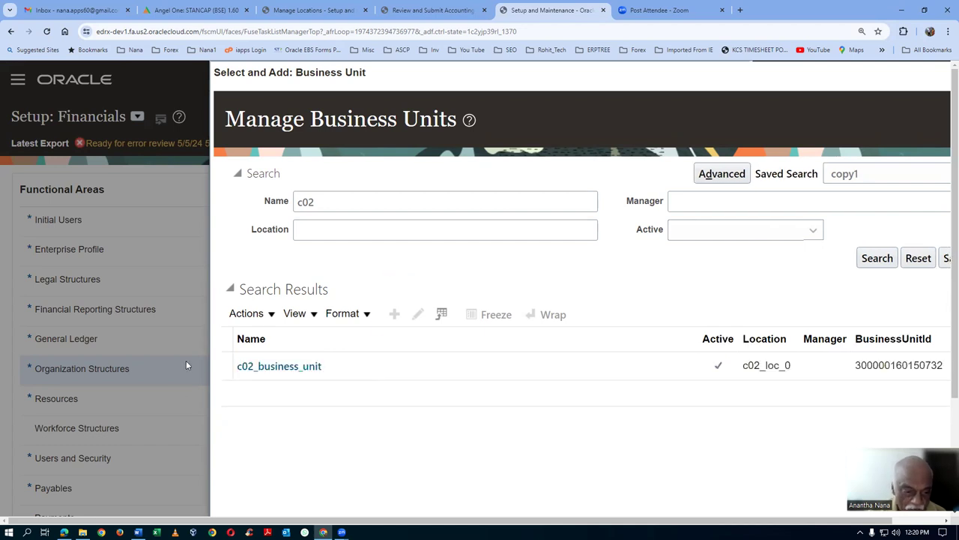
left_click(310, 374)
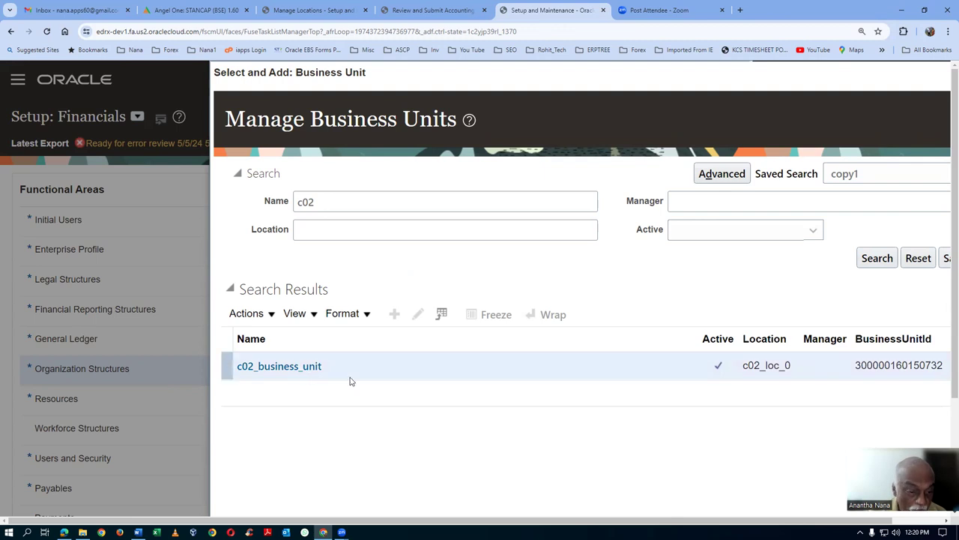
scroll(567, 344, "down", 2)
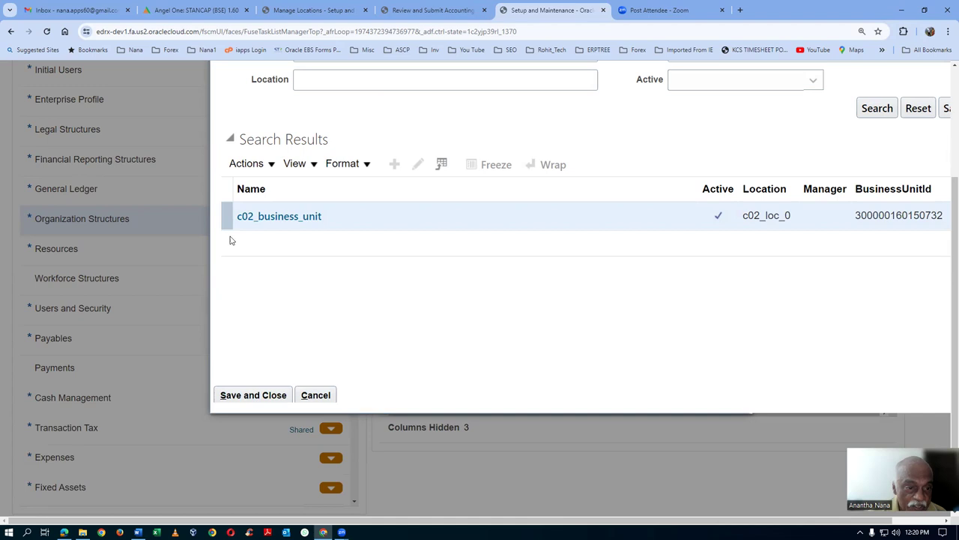
left_click(252, 395)
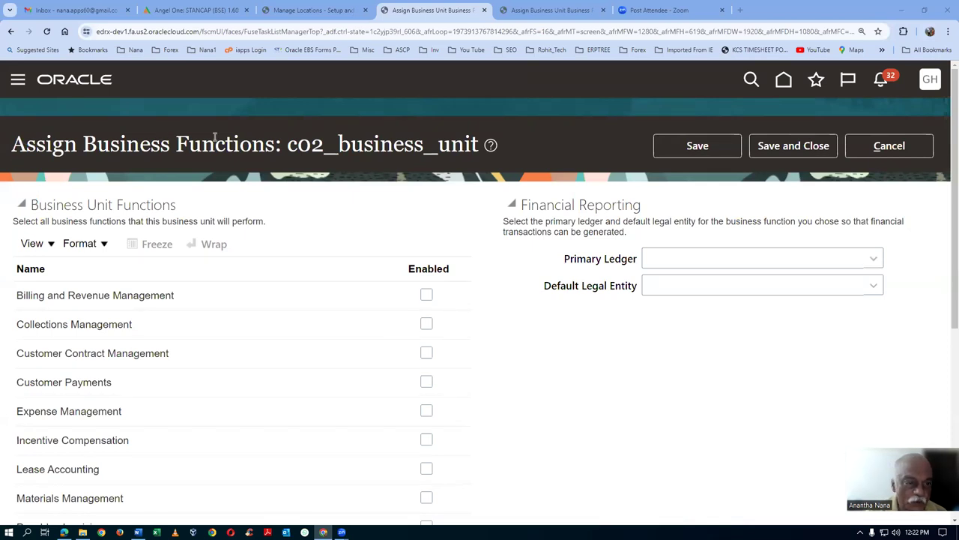
- Enable Billing and Revenue Management through Incentive Compensation for c02_business_unit
scroll(423, 353, "down", 1)
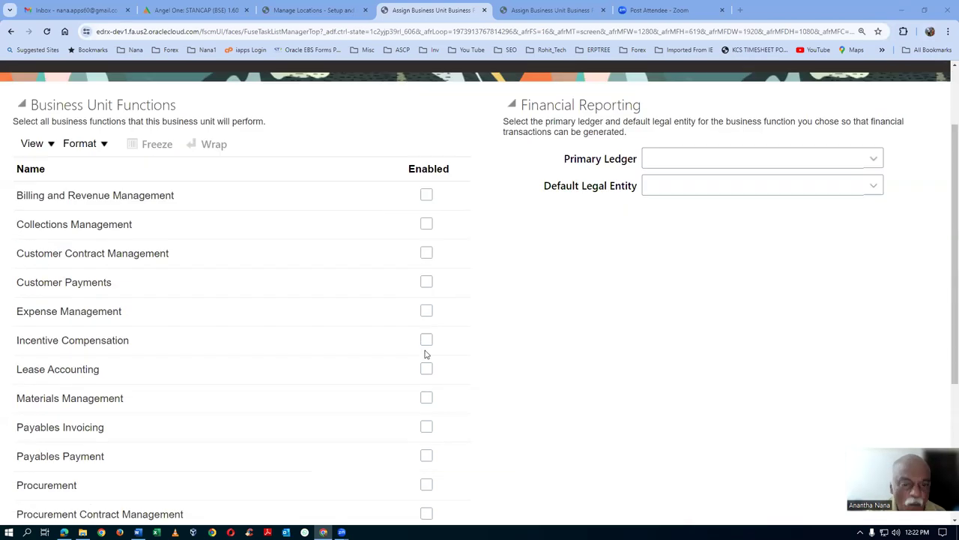
left_click(426, 194)
left_click(428, 223)
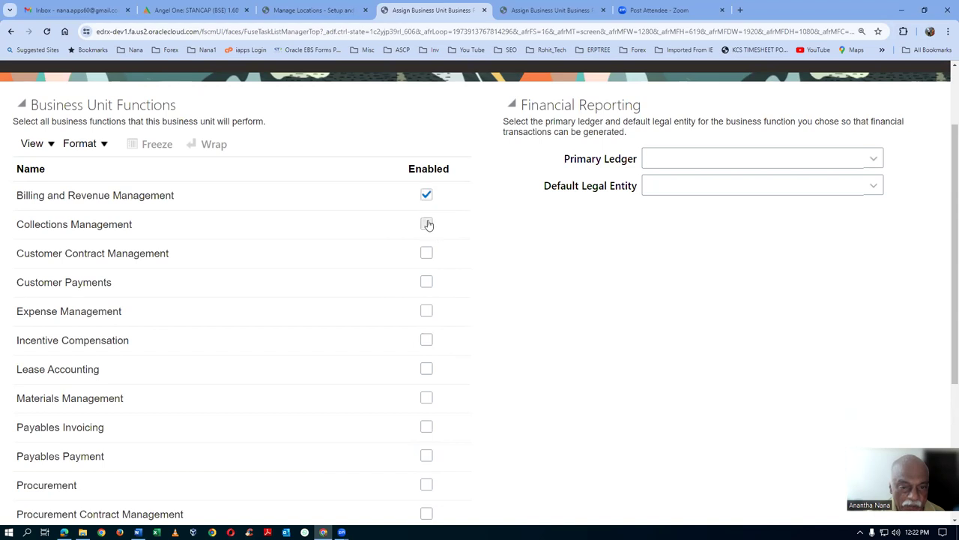
left_click(428, 257)
left_click(426, 282)
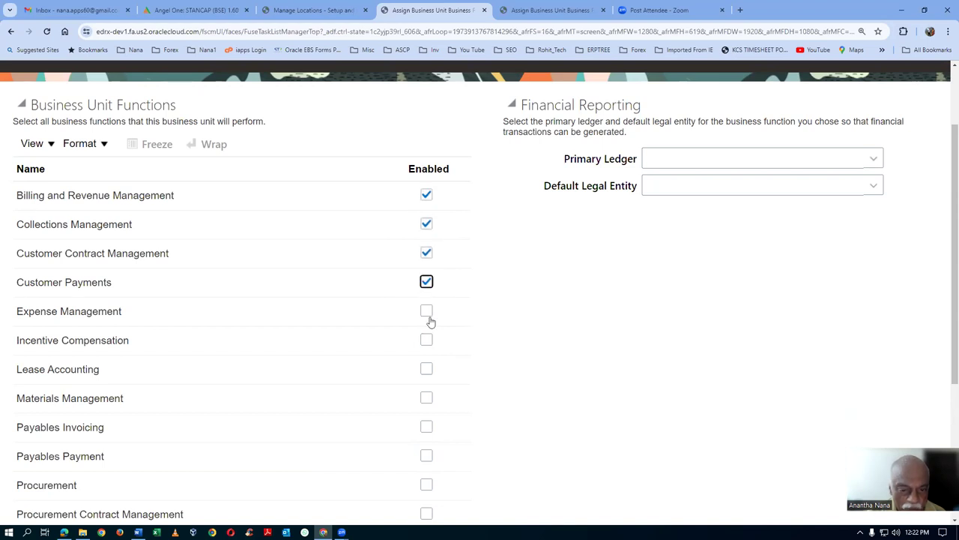
left_click(427, 311)
left_click(426, 340)
scroll(426, 360, "up", 1)
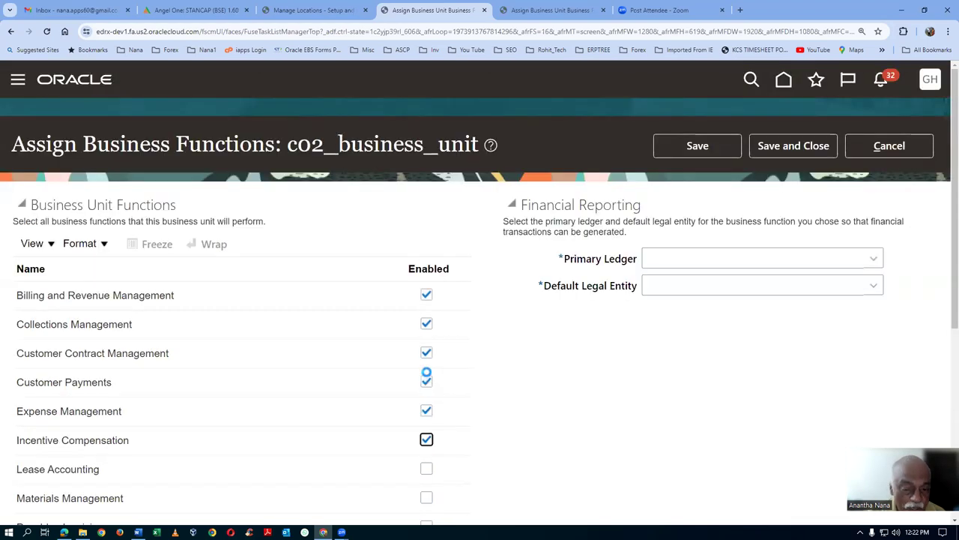
scroll(475, 382, "down", 3)
- Enable Lease Accounting, Materials Management, Payables, Procurement and Project Accounting functions
left_click(427, 269)
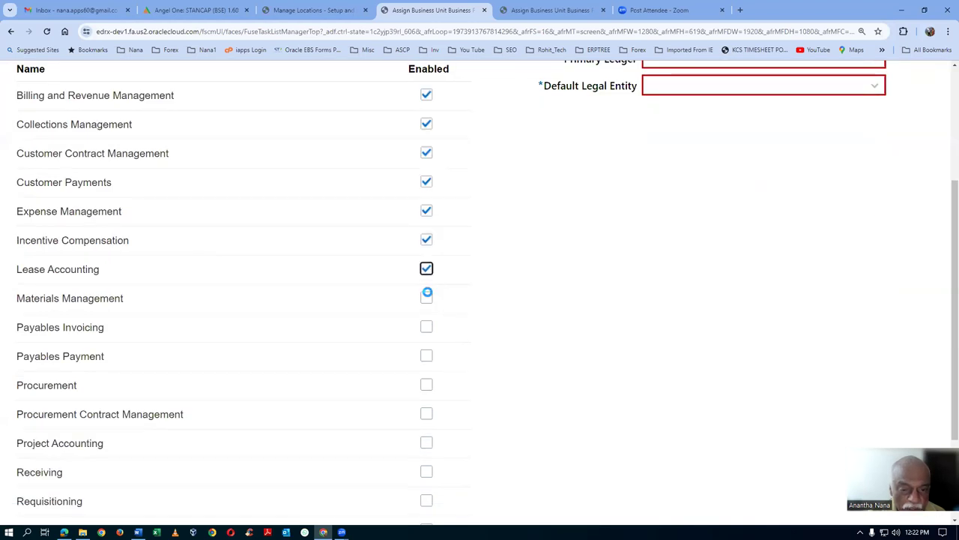
left_click(426, 302)
left_click(428, 328)
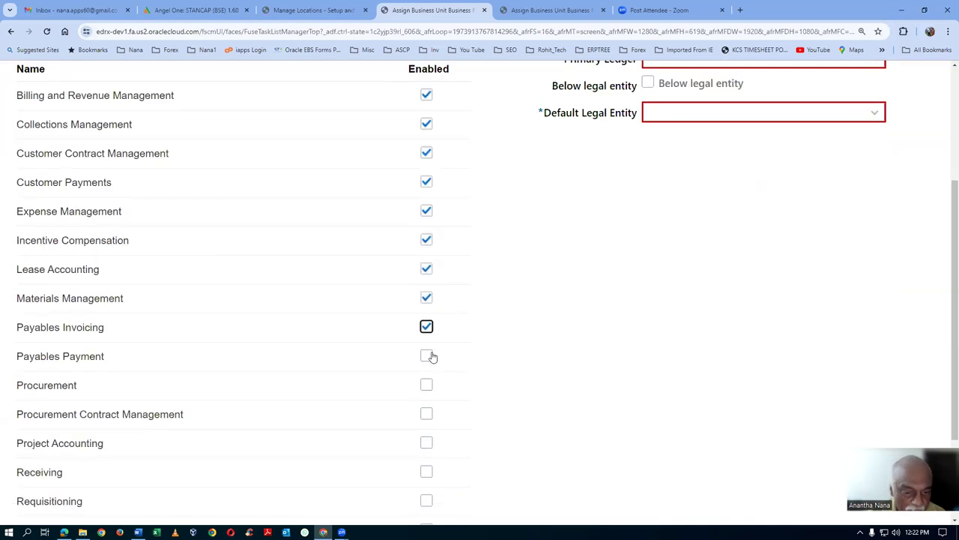
left_click(428, 356)
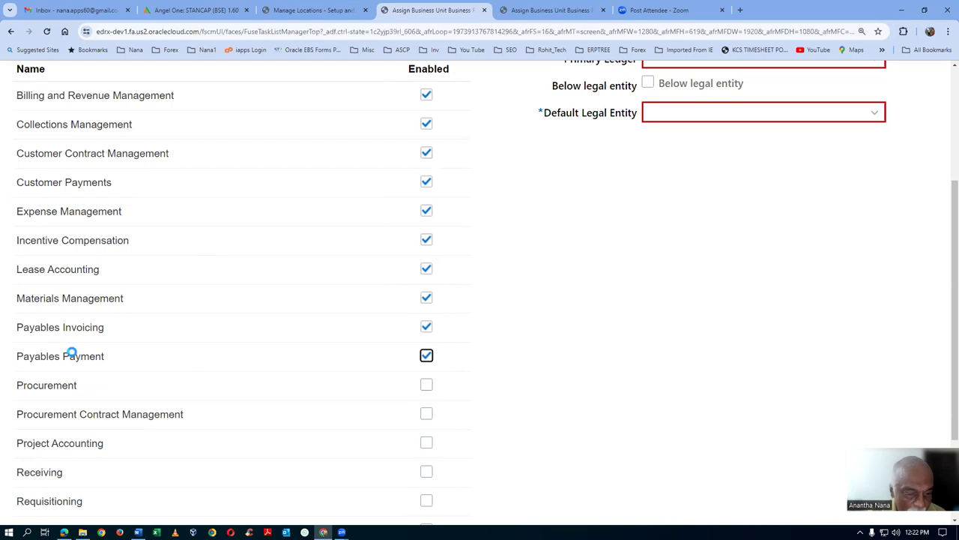
left_click(427, 385)
left_click(425, 414)
left_click(427, 444)
- Enable Receiving through Service Request Management, then recheck the enterprise diagram
scroll(465, 425, "down", 2)
left_click(425, 336)
left_click(426, 365)
left_click(427, 394)
left_click(426, 424)
left_click(426, 451)
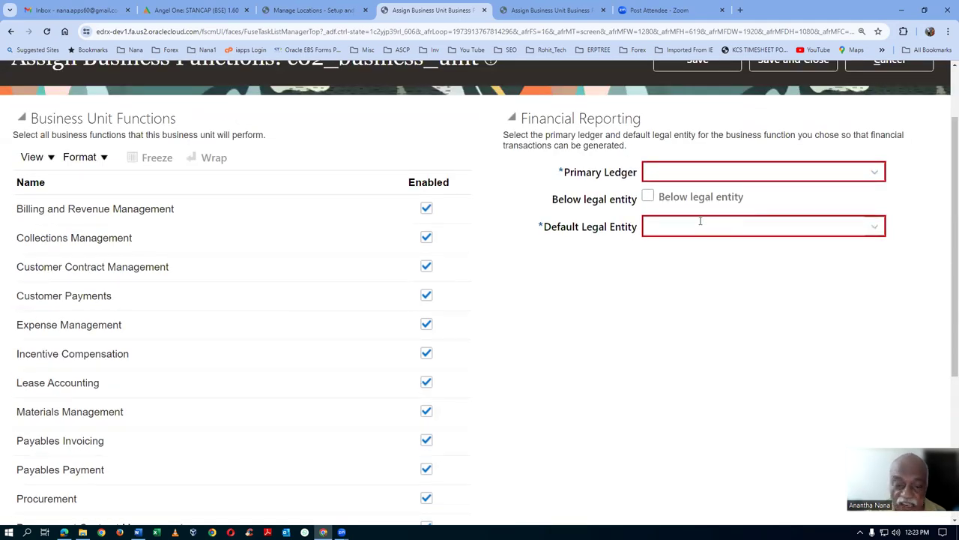
key("alt+Tab")
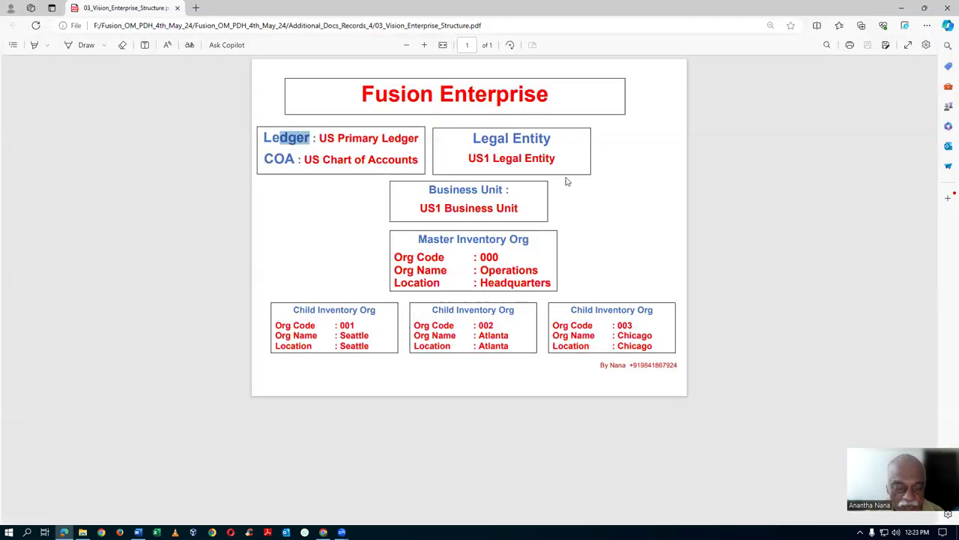
key("alt+Tab")
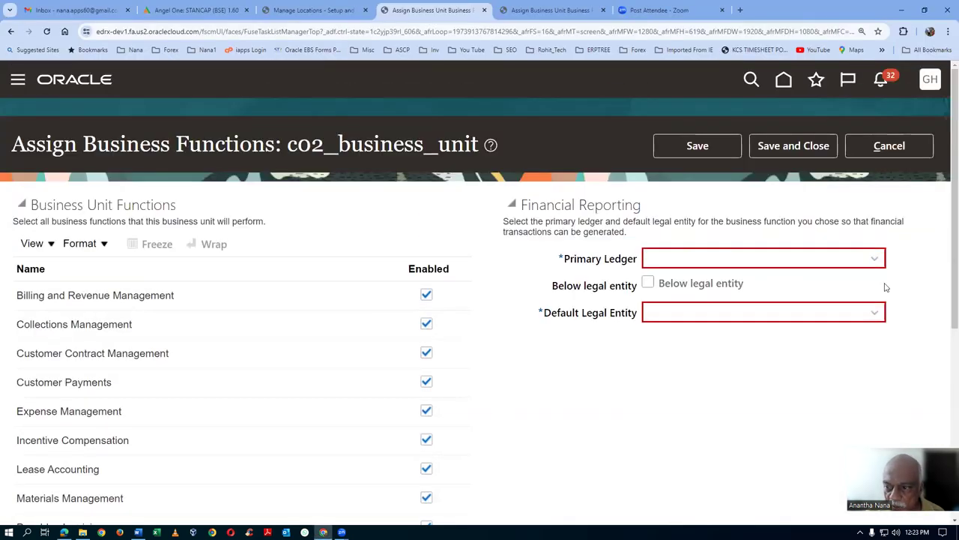
- Open the full Primary Ledger search and search for ledger c02
left_click(874, 258)
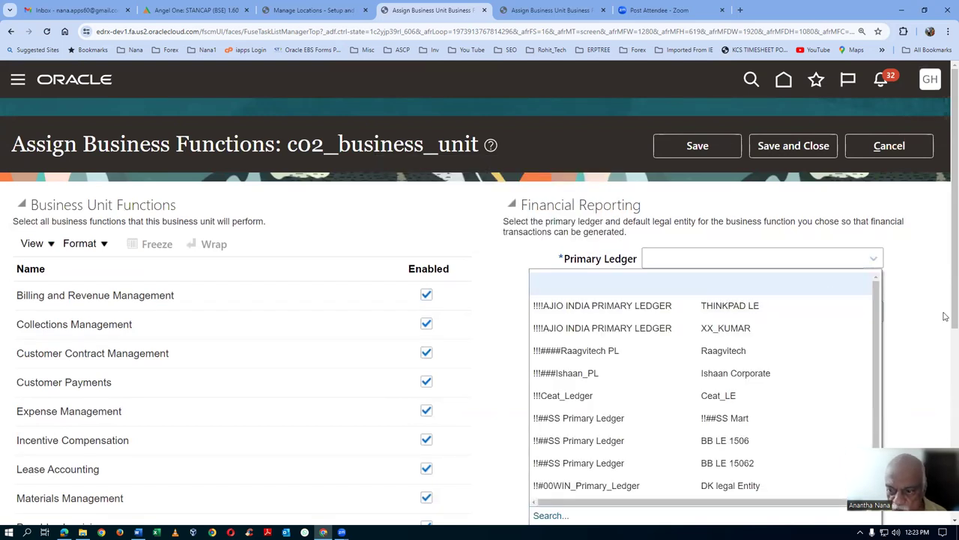
scroll(945, 299, "down", 3)
left_click(539, 336)
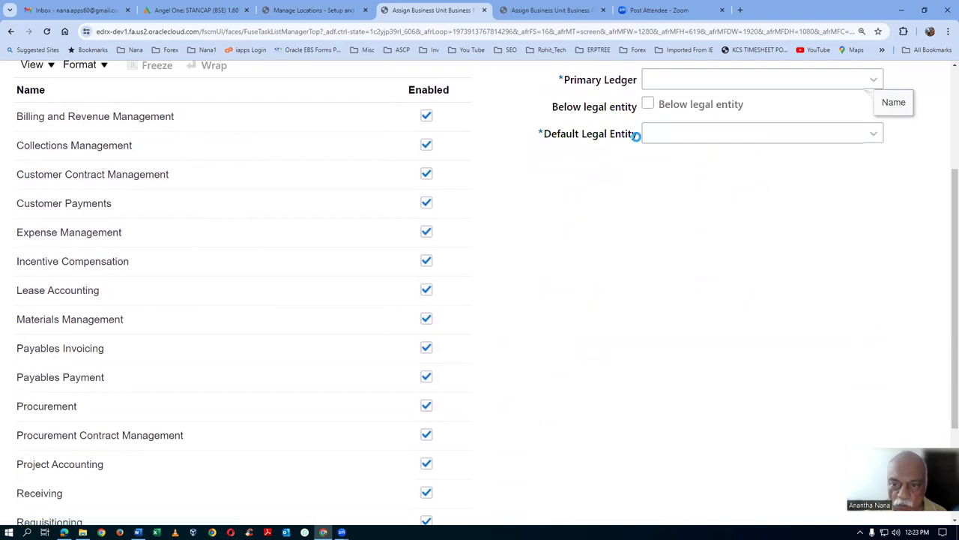
left_click(431, 254)
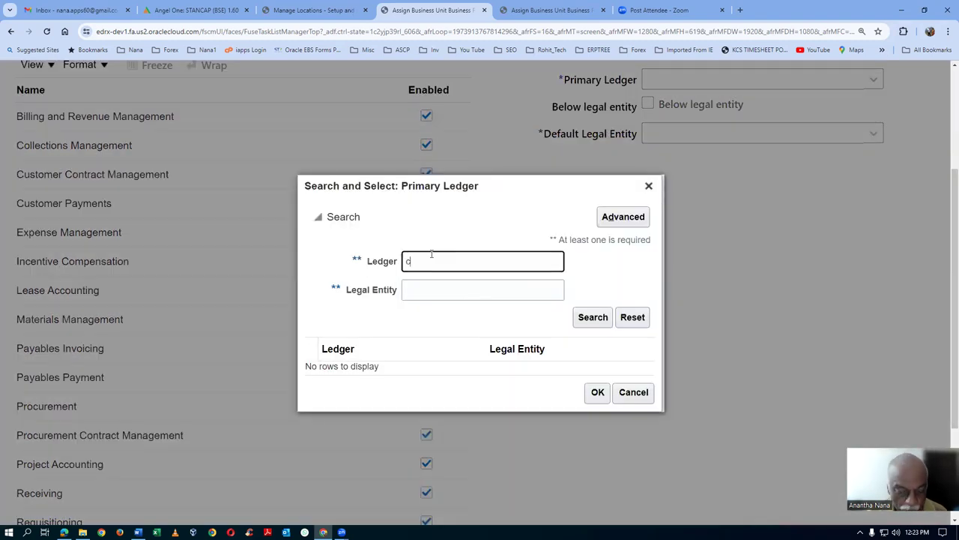
left_click(583, 319)
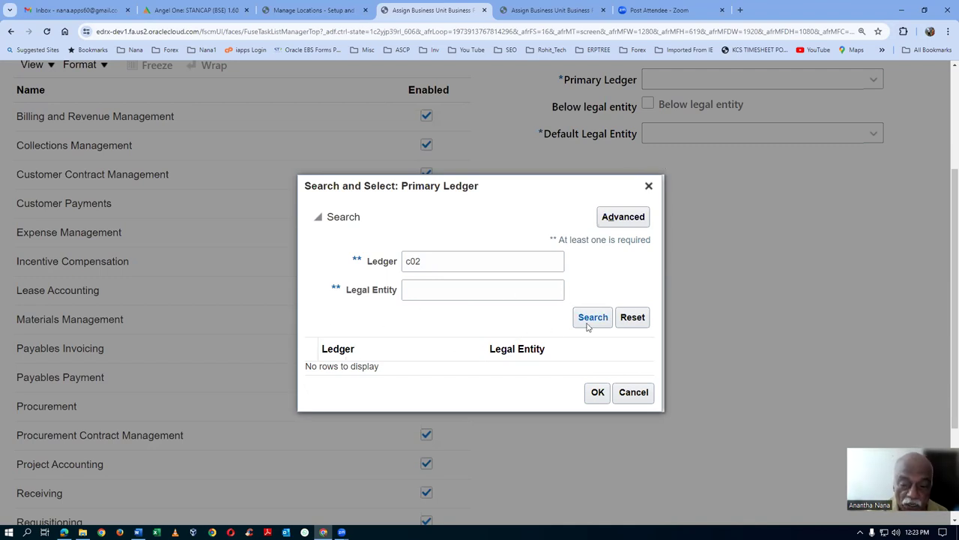
- Rerun the ledger search, then shorten the search term to 'c' and search again
left_click(462, 259)
left_click(584, 319)
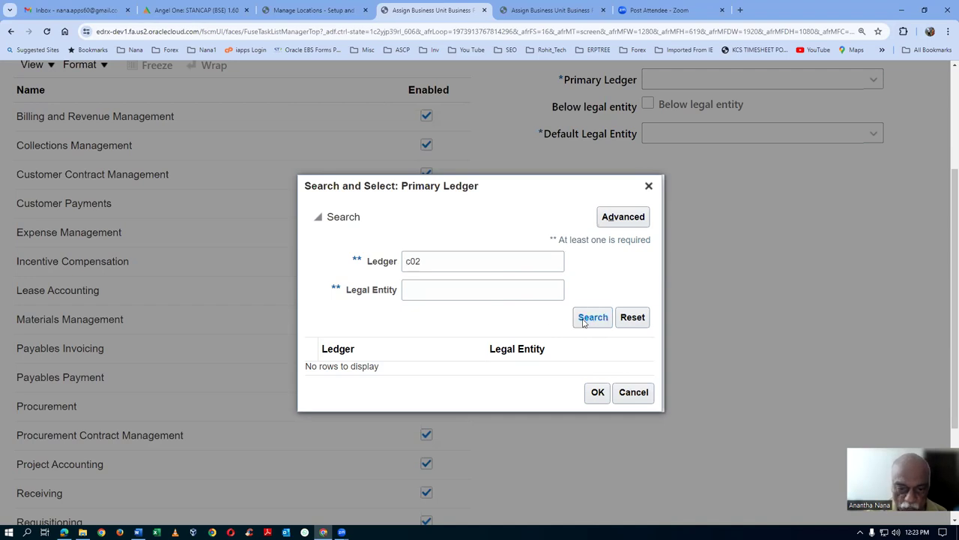
left_click(441, 264)
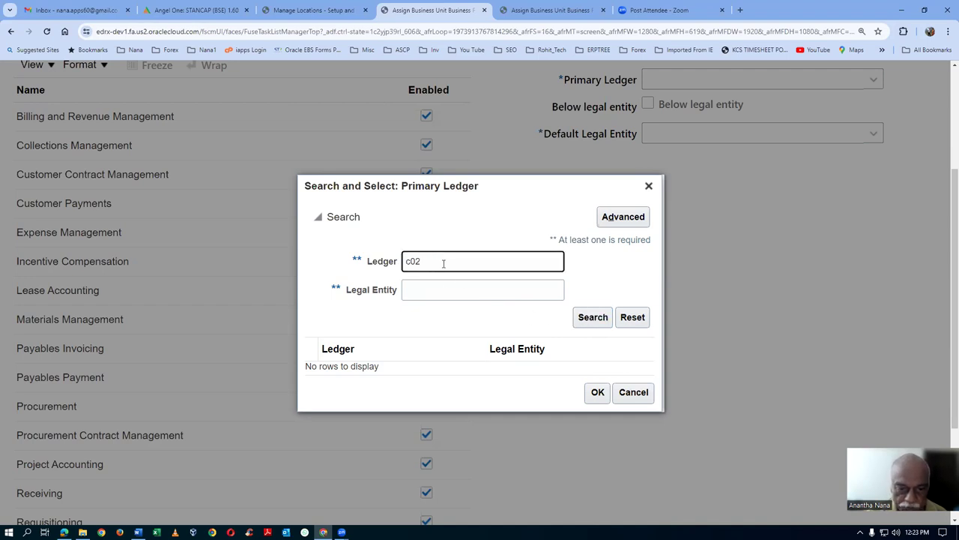
left_click_drag(417, 271, 339, 286)
type("c")
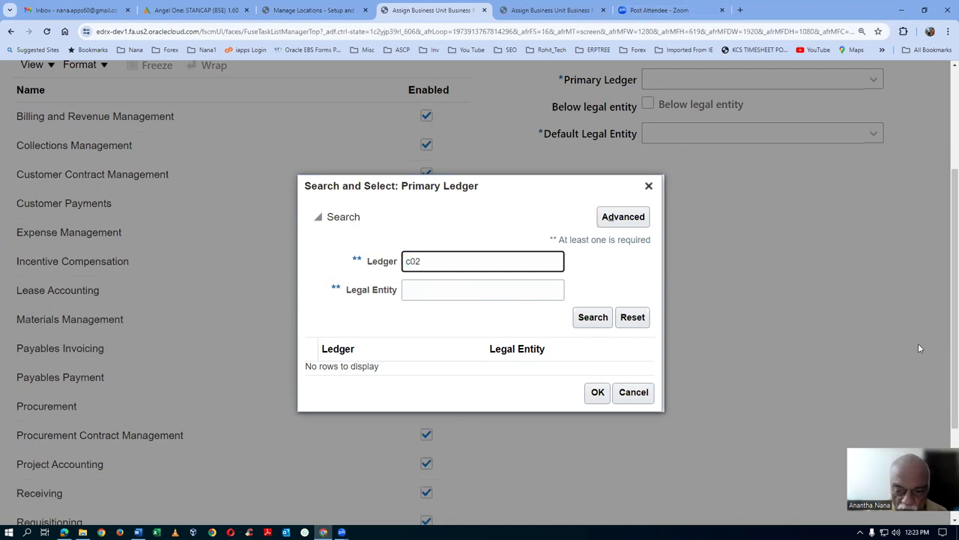
left_click(599, 320)
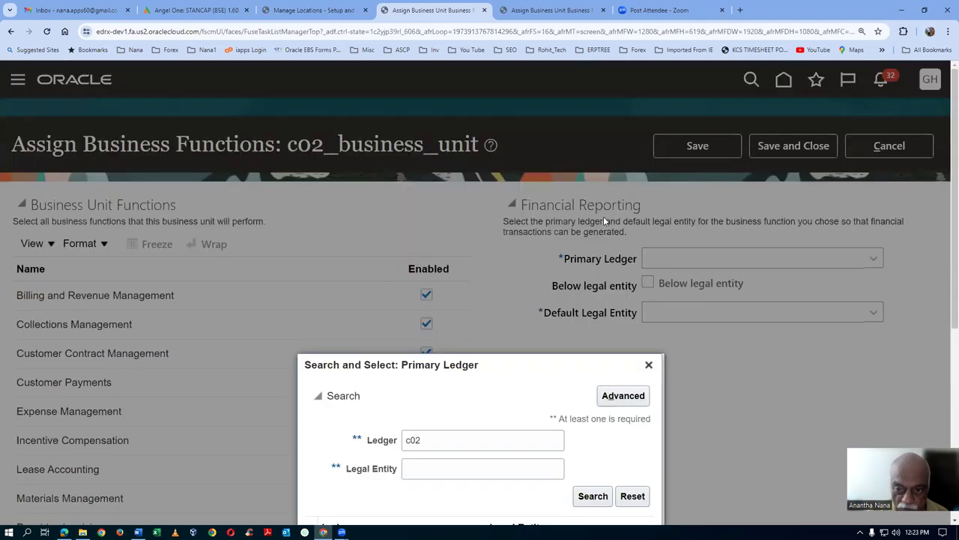
- Search ledgers with Ledger 'Contains c02', find KSKC02_Primary Ledger, and close without selecting it
left_click(621, 218)
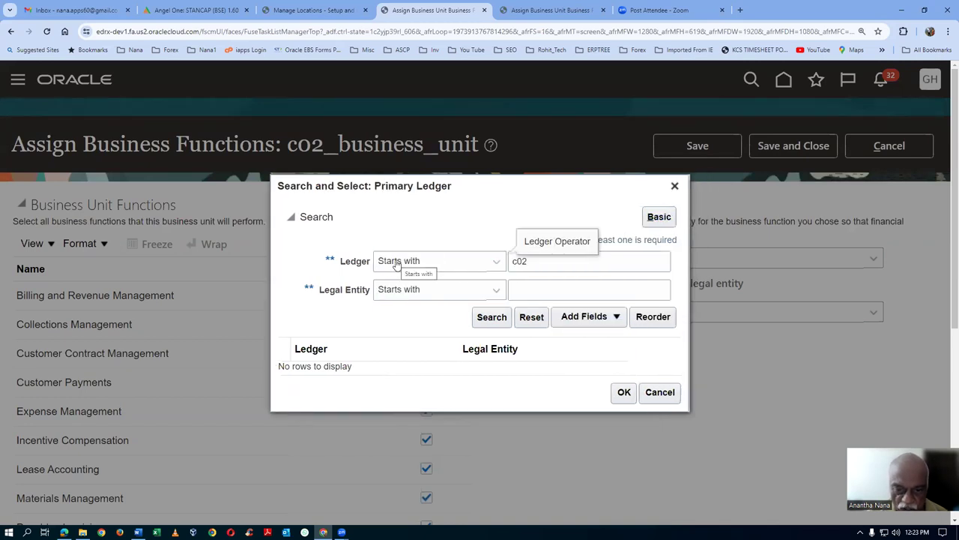
left_click(491, 319)
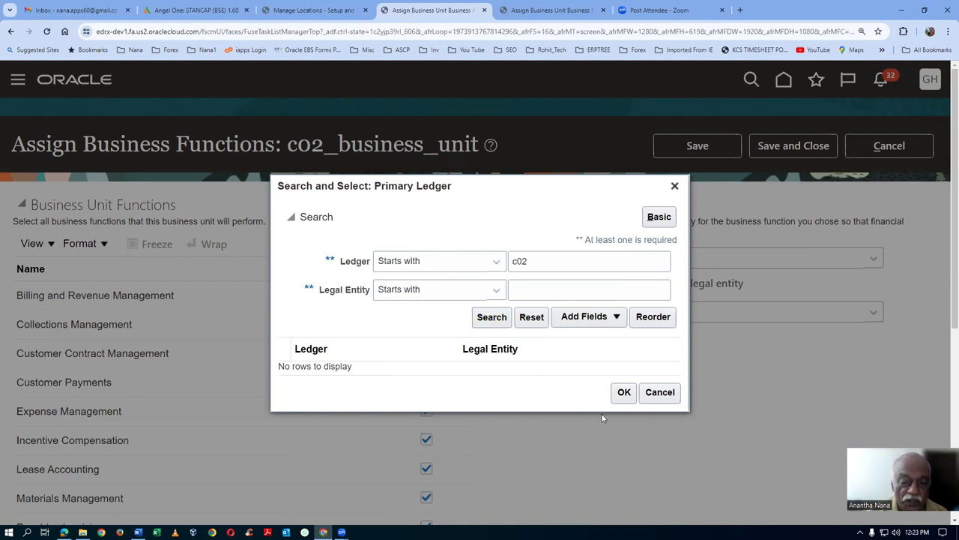
left_click(422, 265)
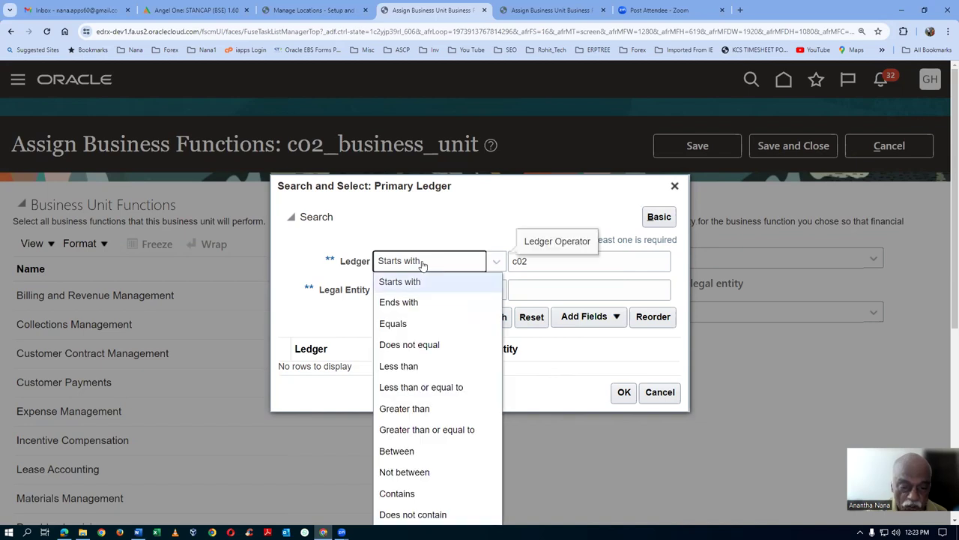
left_click(421, 487)
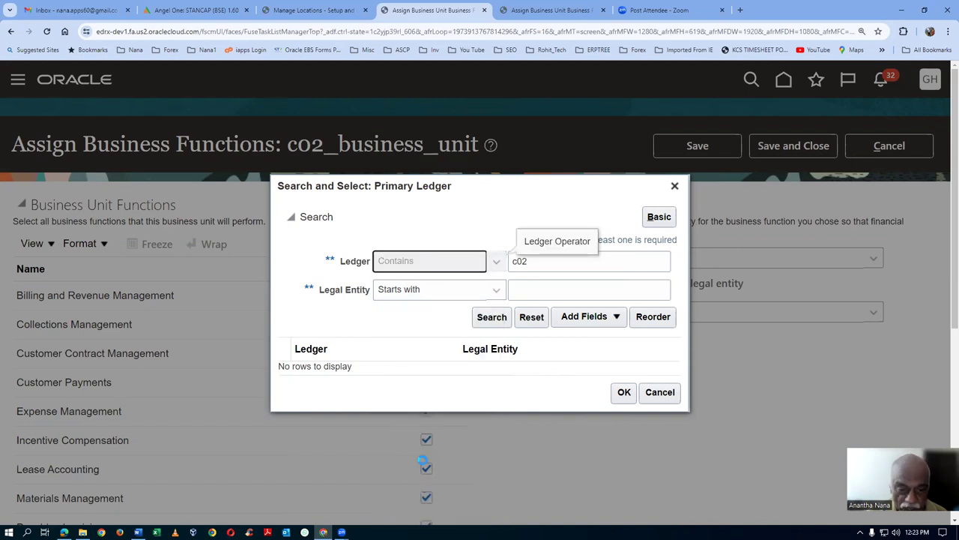
left_click(545, 266)
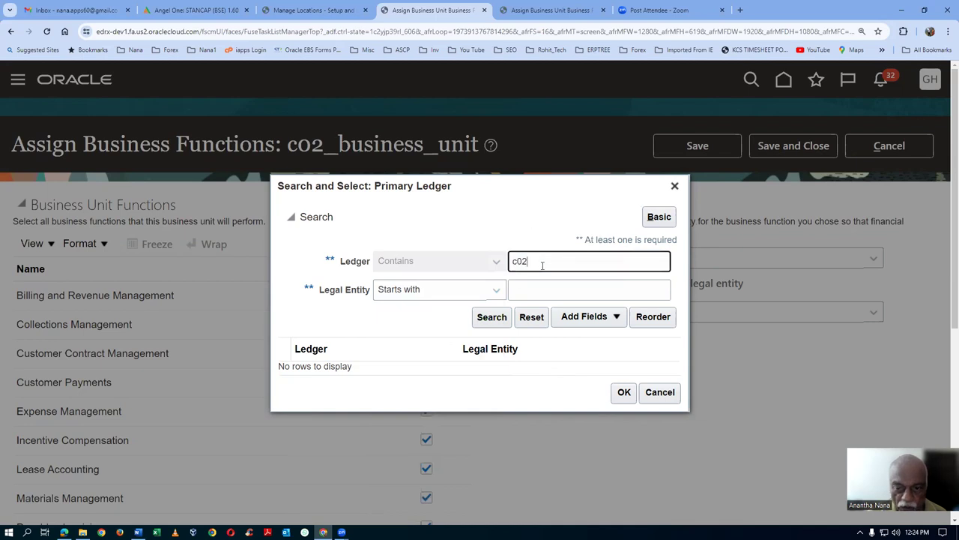
left_click(491, 318)
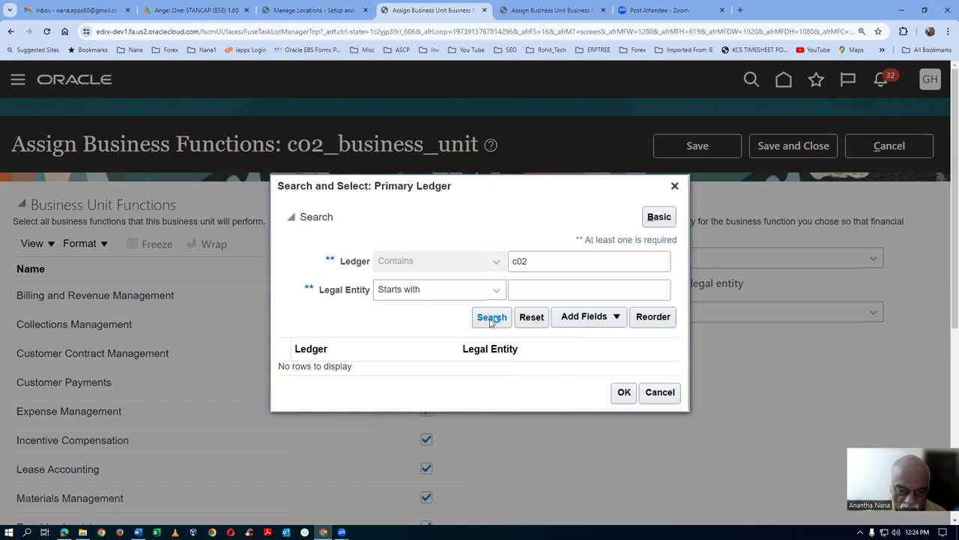
left_click(490, 318)
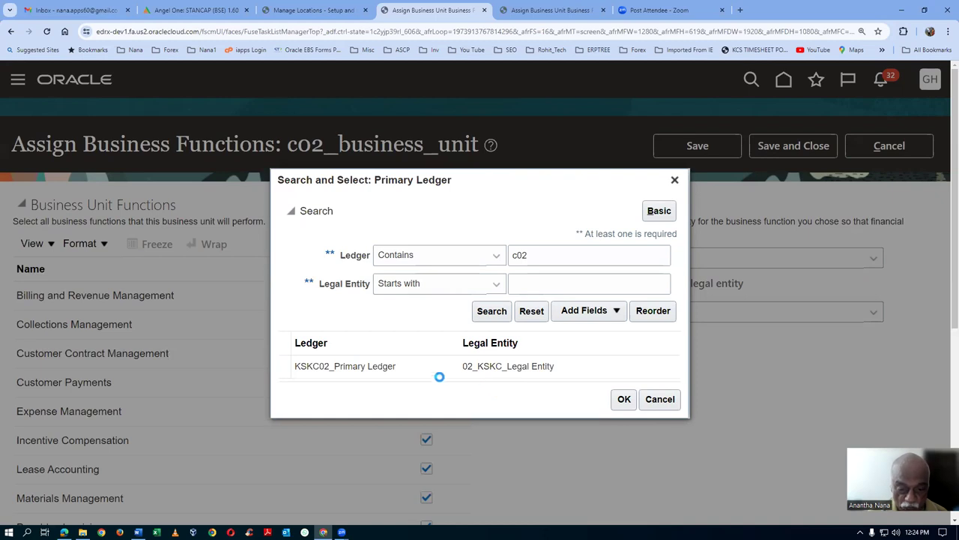
left_click(337, 368)
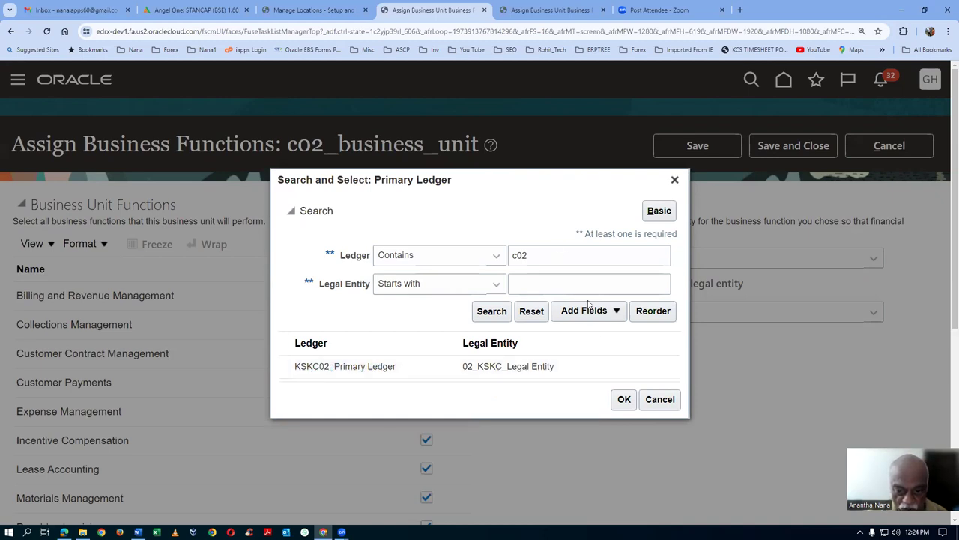
left_click(660, 399)
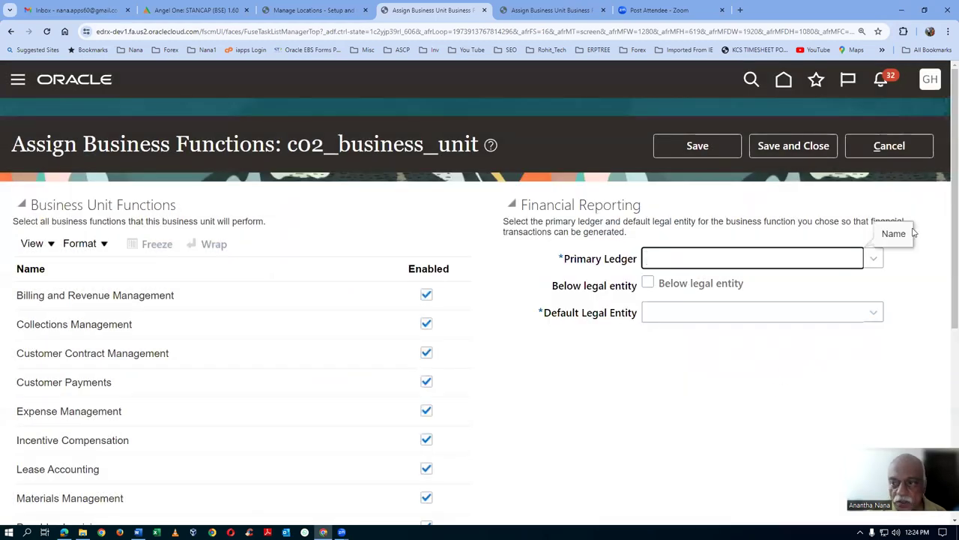
- Cancel the business function assignment, sign out, and close the Manage Locations tab
left_click(923, 152)
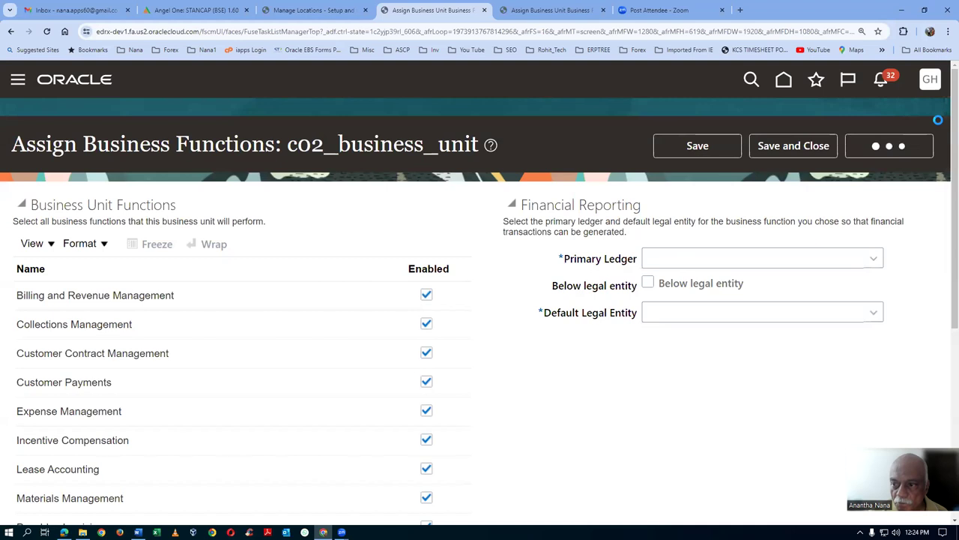
left_click(930, 79)
left_click(907, 118)
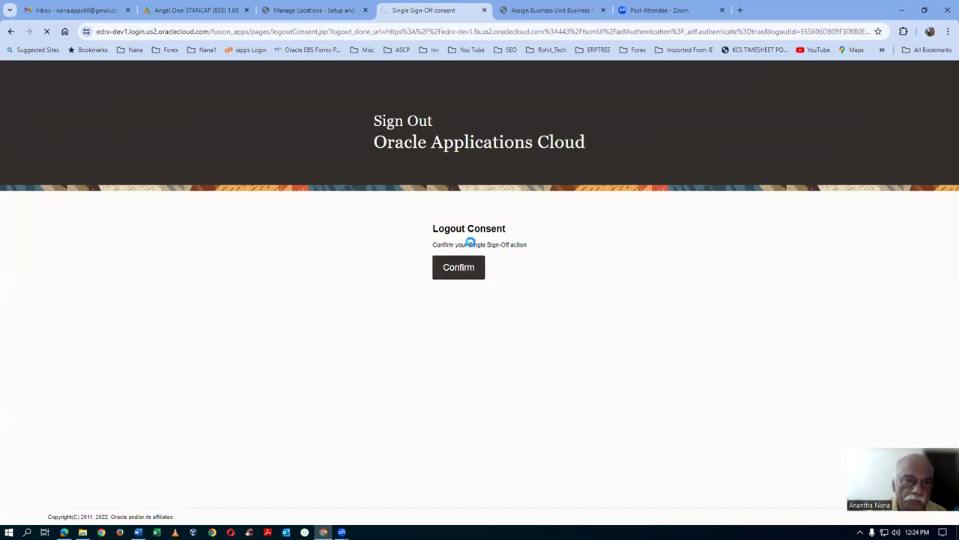
left_click(333, 12)
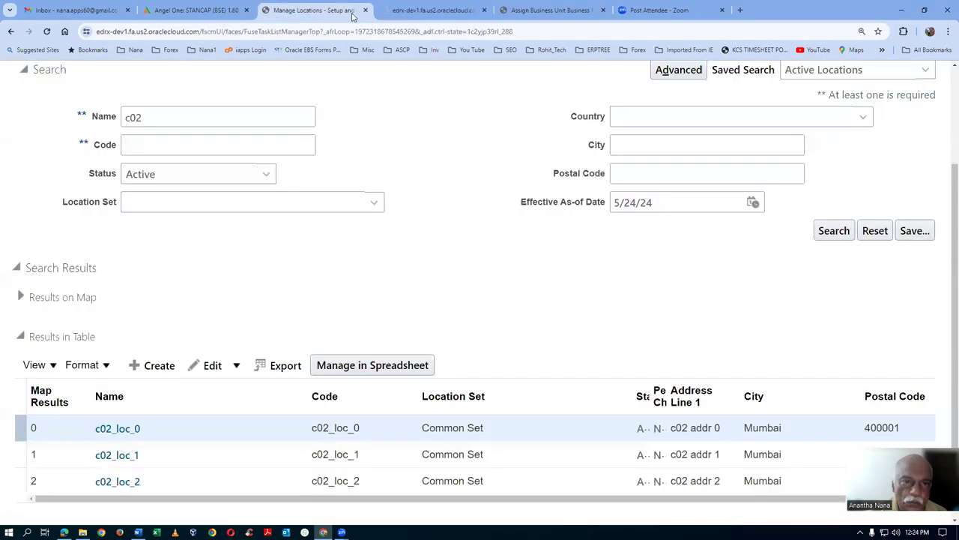
left_click(366, 12)
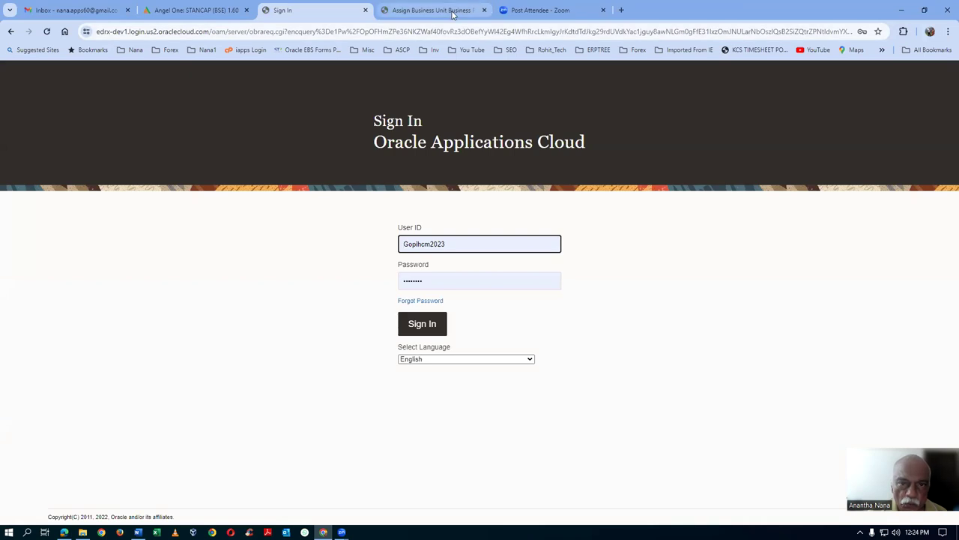
- Close the stale tab and reopen Assign Business Unit Business Function from the assign%busi%busi% task search
left_click(468, 12)
left_click(485, 11)
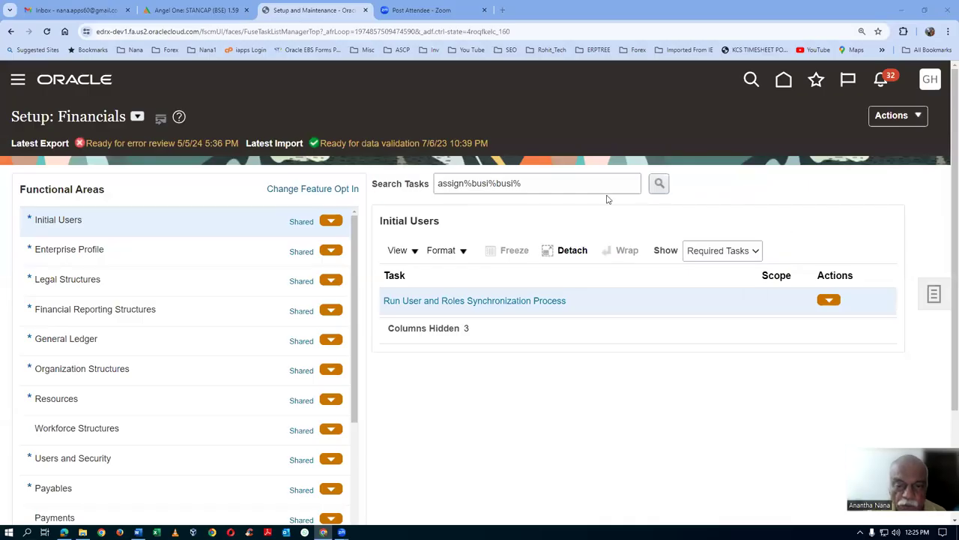
left_click(664, 186)
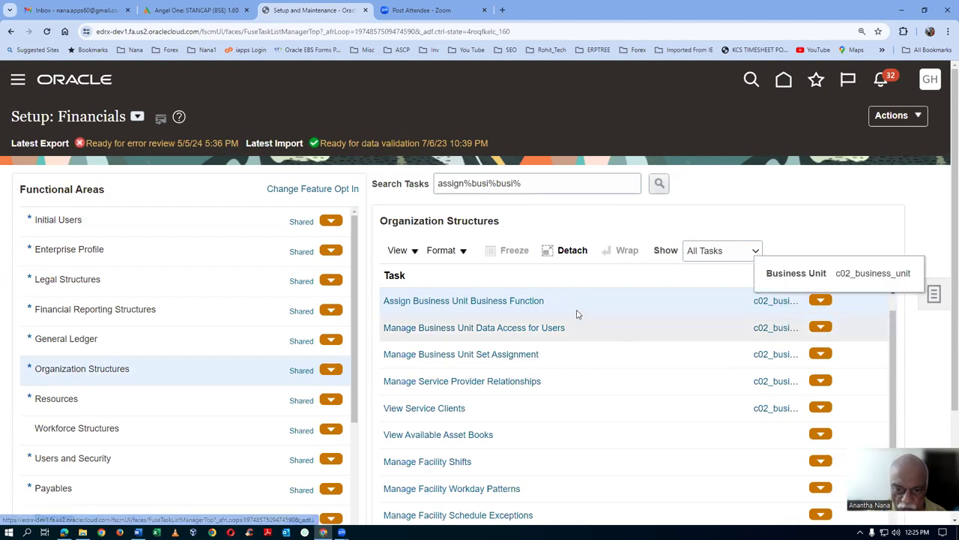
left_click(485, 301)
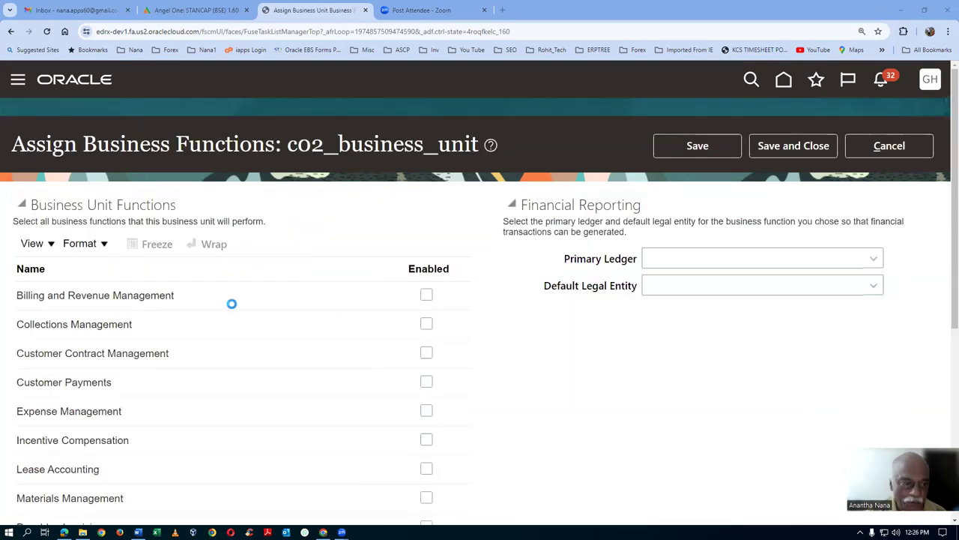
- Enable Billing and Revenue Management through Expense Management for c02_business_unit
left_click(427, 300)
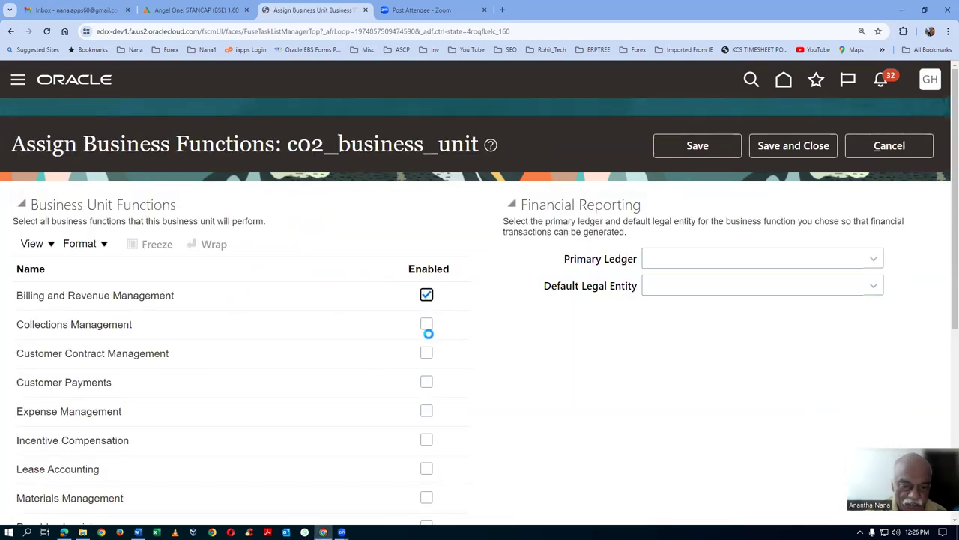
left_click(427, 326)
left_click(427, 353)
left_click(426, 383)
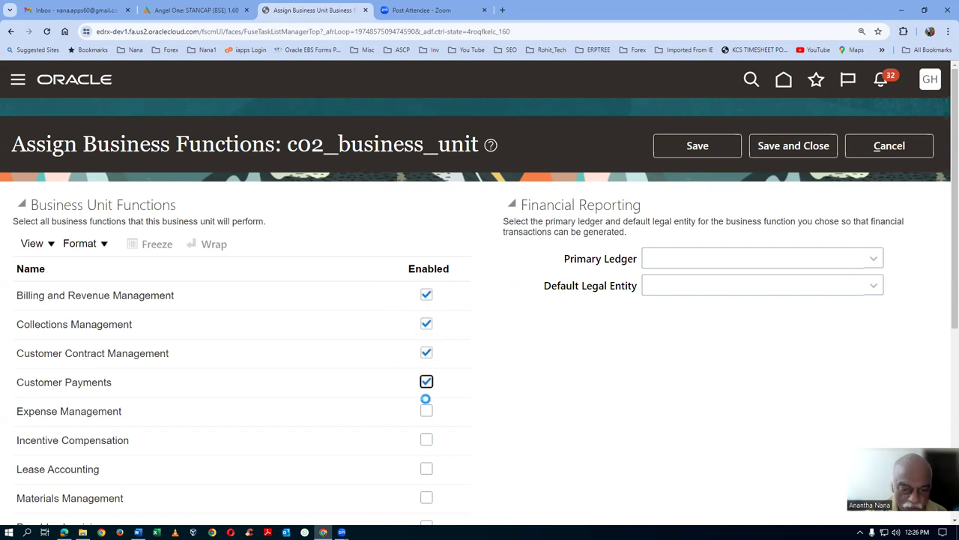
left_click(426, 411)
- Enable Incentive Compensation through Procurement Contract Management
scroll(469, 407, "down", 4)
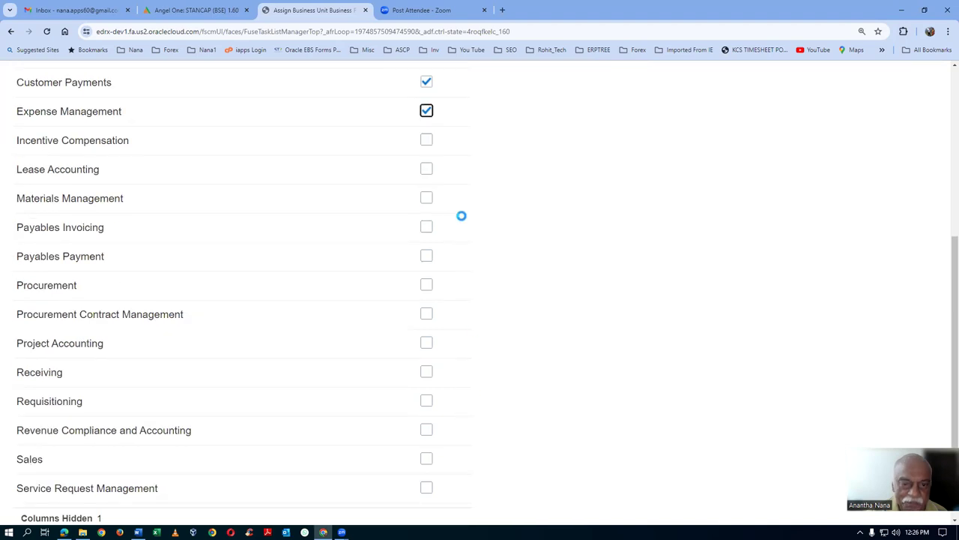
left_click(427, 141)
left_click(426, 170)
left_click(426, 197)
scroll(439, 355, "up", 4)
scroll(439, 355, "down", 3)
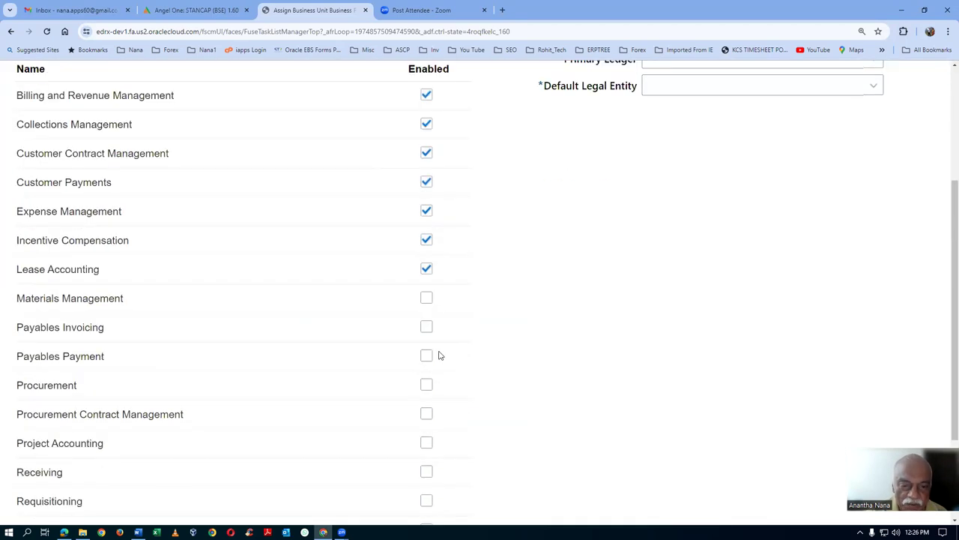
left_click(427, 298)
left_click(426, 326)
left_click(427, 355)
left_click(427, 387)
left_click(429, 414)
- Enable Project Accounting, Receiving, Requisitioning, Revenue Compliance, Sales and Service Request Management
scroll(464, 397, "down", 2)
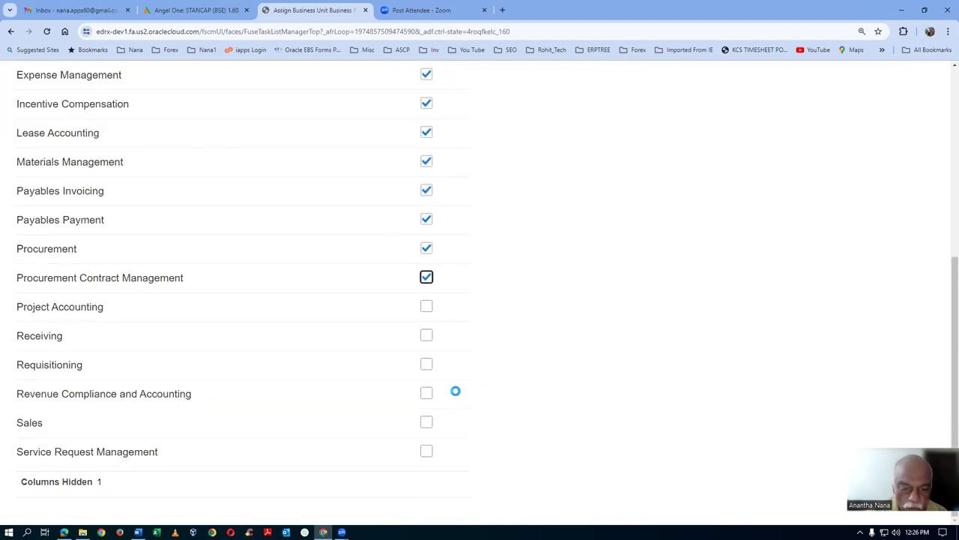
left_click(427, 308)
left_click(427, 339)
left_click(429, 367)
left_click(428, 395)
left_click(429, 425)
left_click(428, 454)
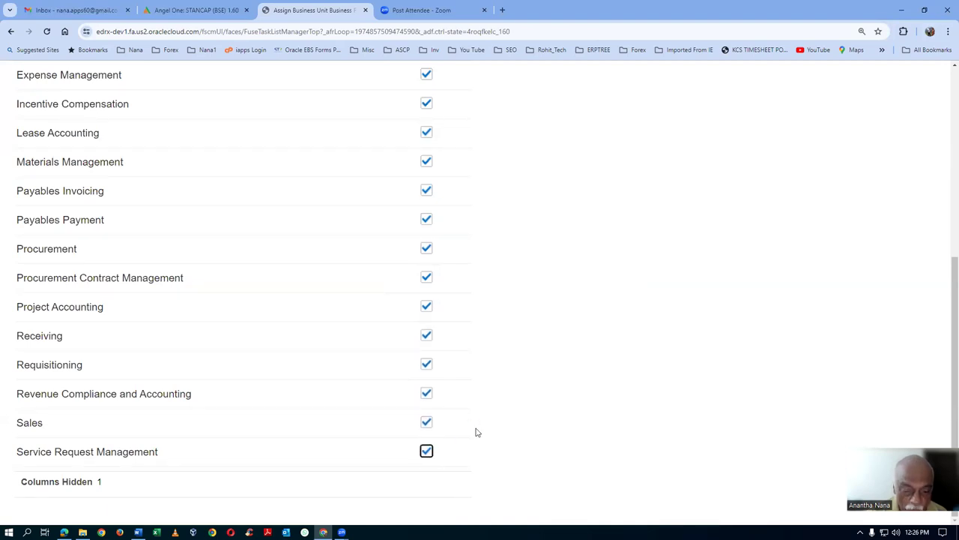
scroll(477, 433, "up", 5)
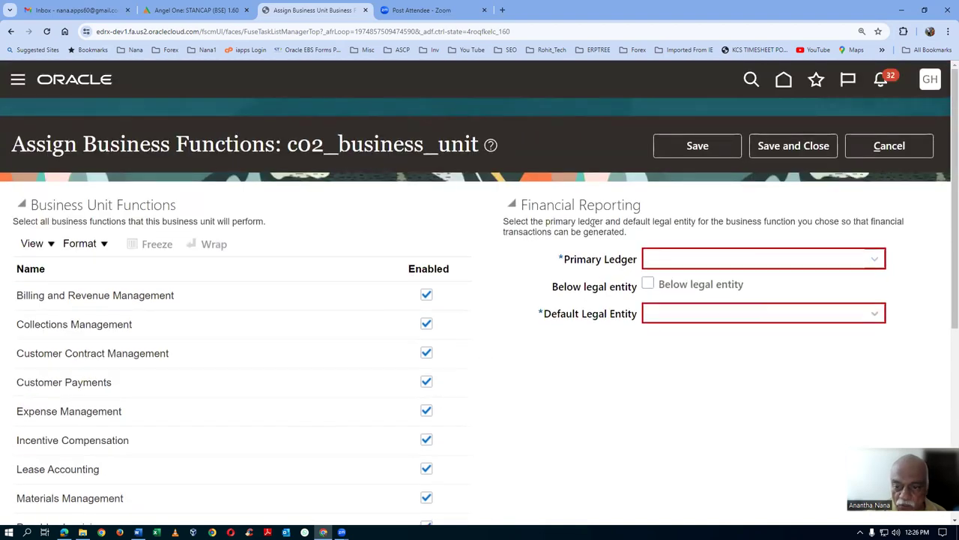
- Copy 'US Primary Ledger US' from the Manual_Structure Word notes into the business unit's Primary Ledger field
key("alt+Tab")
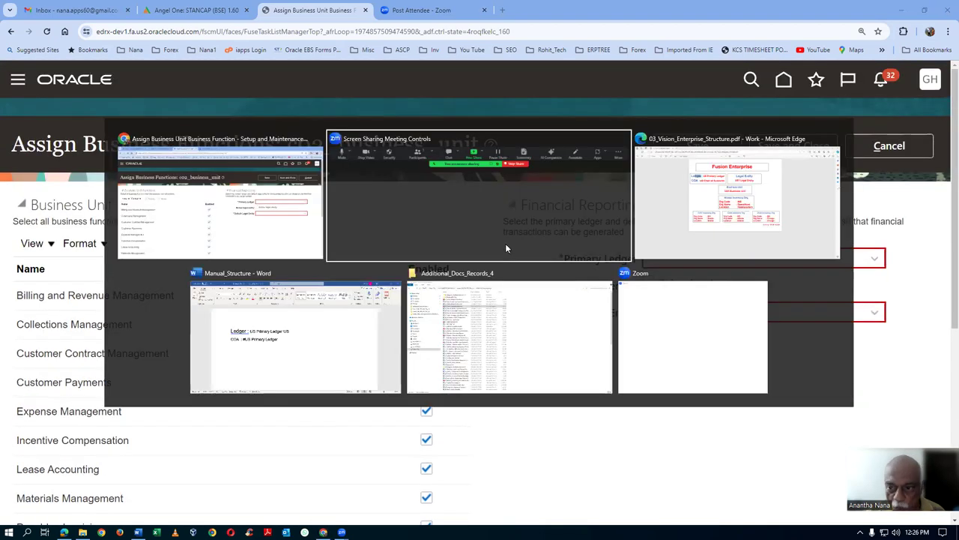
key("alt+Tab")
key("alt+Tab")
left_click(300, 272)
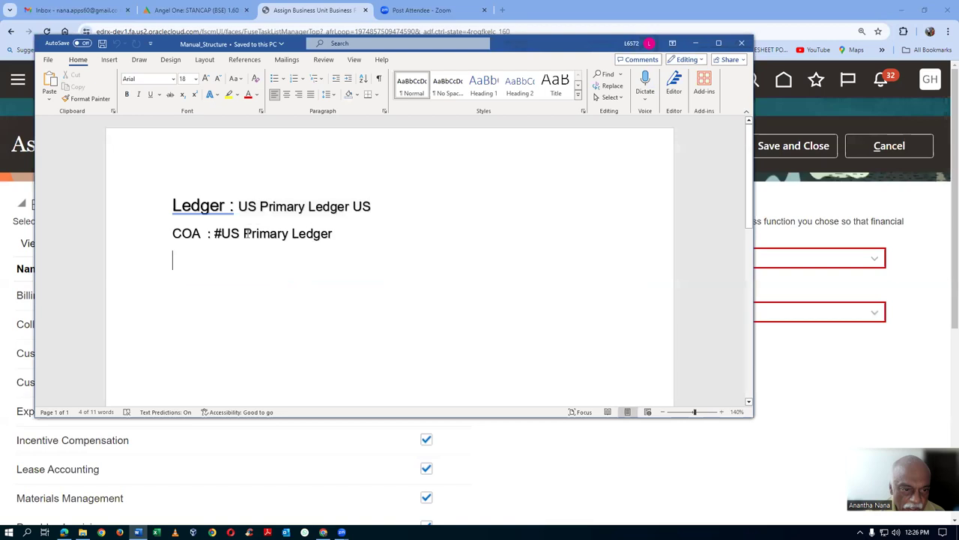
left_click_drag(238, 206, 369, 215)
key("ctrl+c")
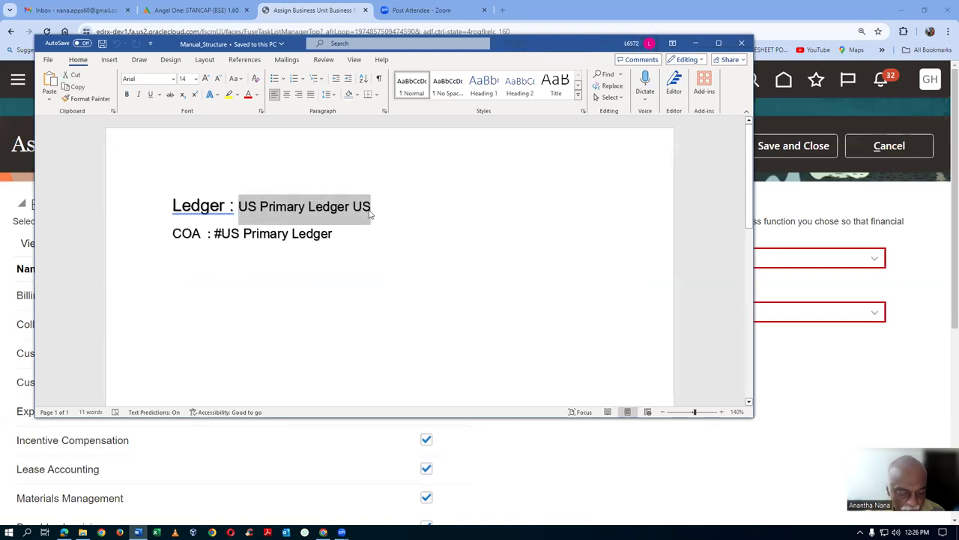
key("alt+Tab")
left_click(682, 259)
key("ctrl+v")
key("Tab")
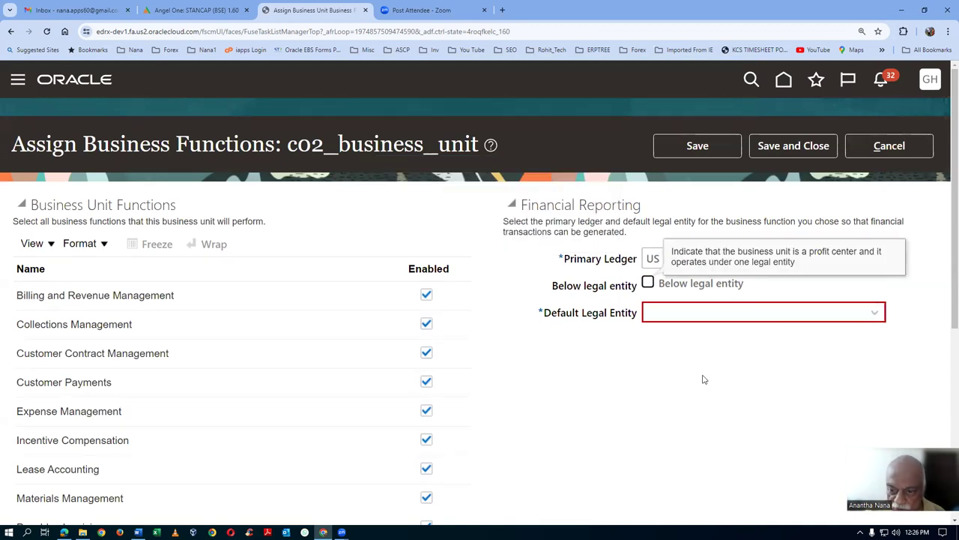
key("Tab")
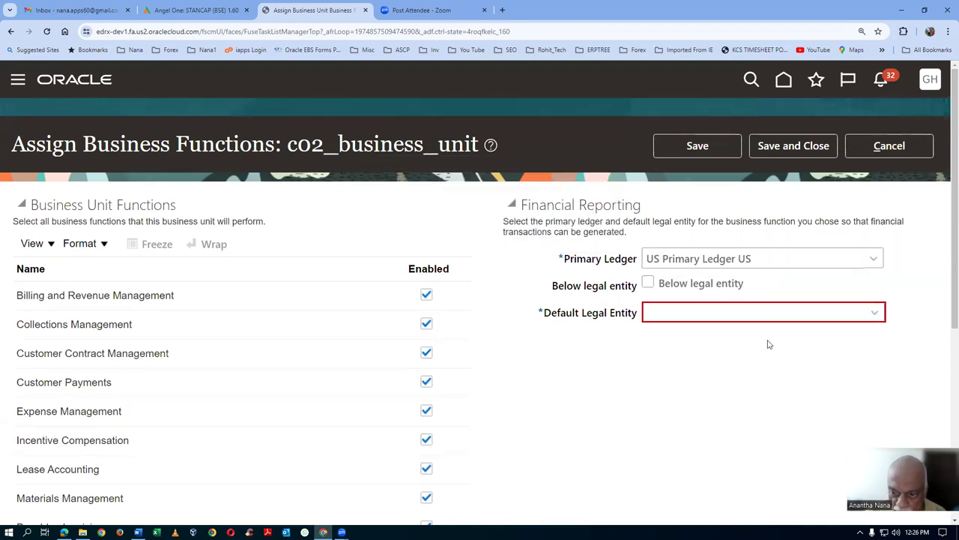
- Search the Default Legal Entity lookup by the pasted ledger name, dismissing the primary ledger errors
left_click(874, 313)
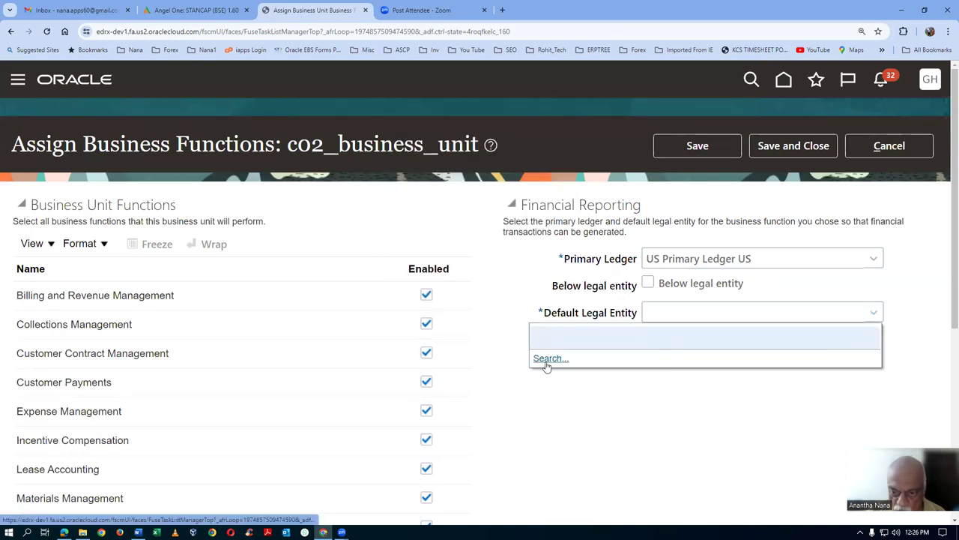
left_click(546, 360)
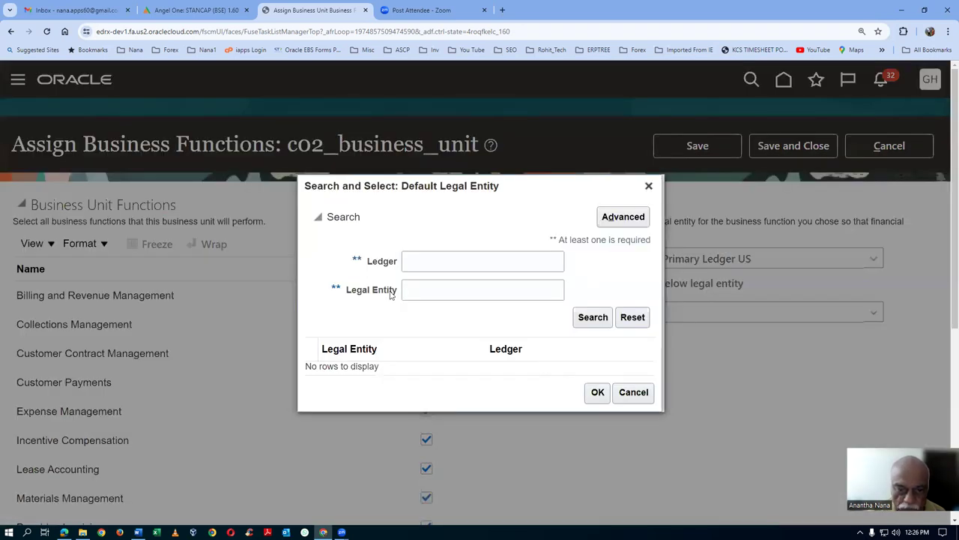
left_click(442, 295)
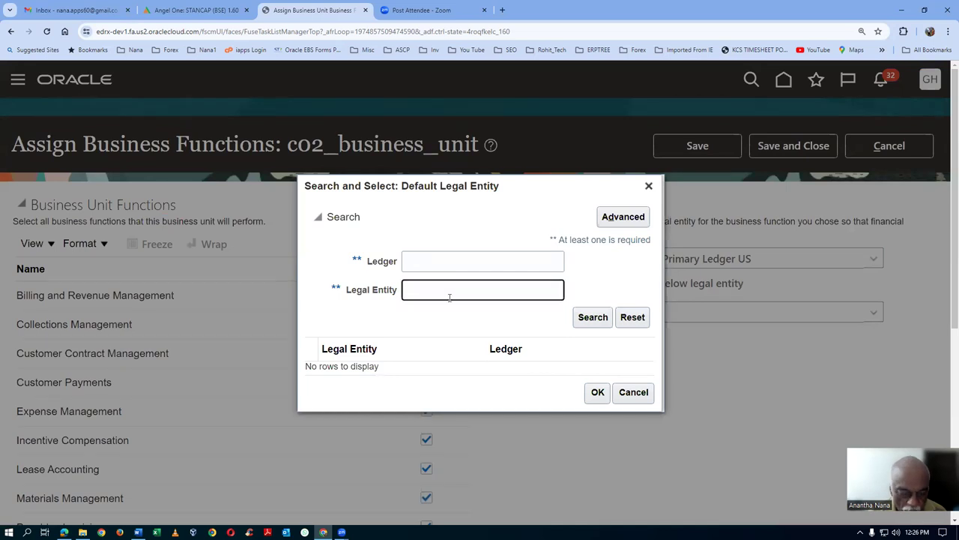
left_click(601, 318)
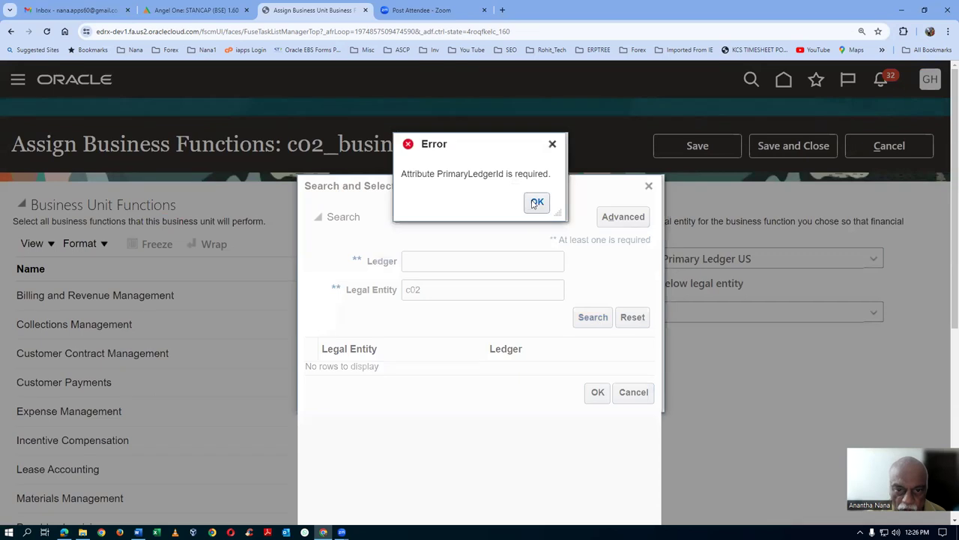
left_click(449, 258)
key("ctrl+v")
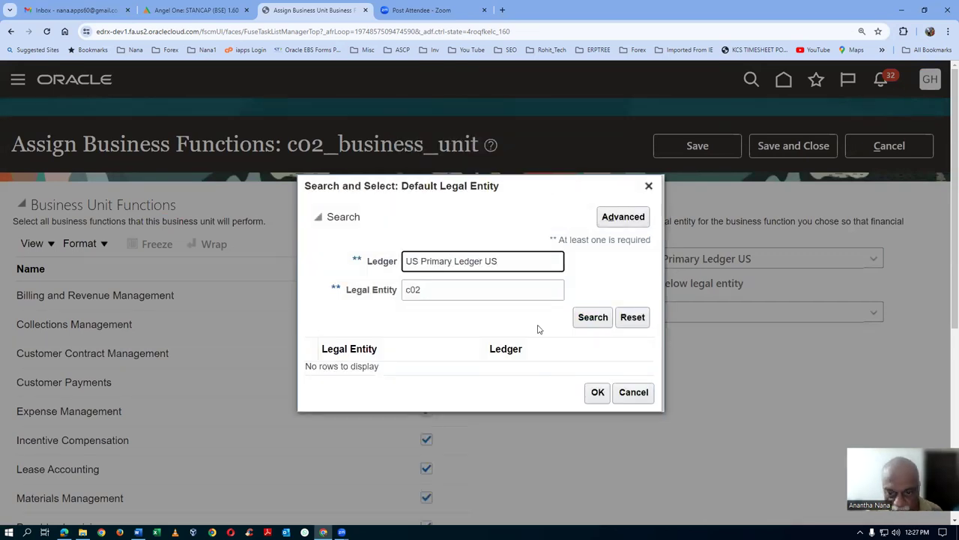
left_click(595, 318)
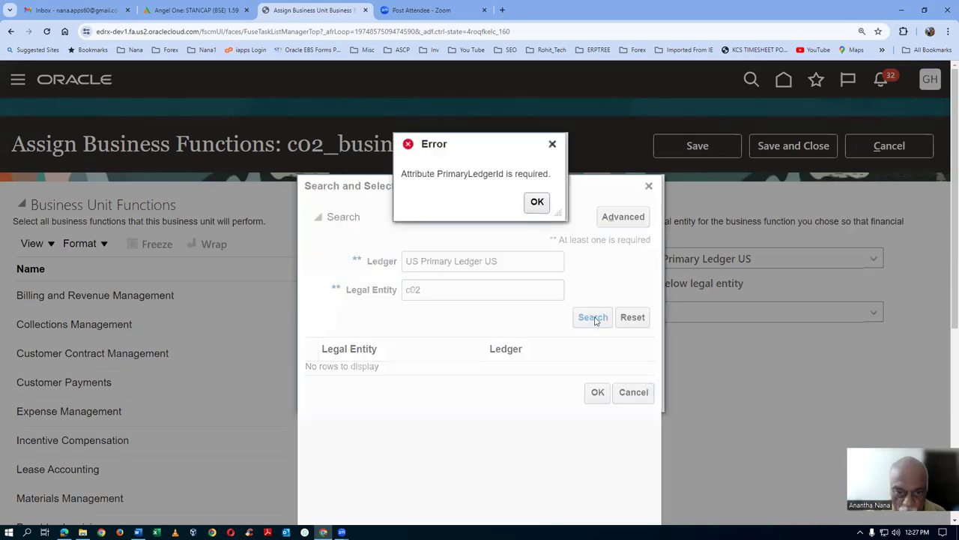
left_click(537, 202)
left_click(528, 266)
left_click(584, 321)
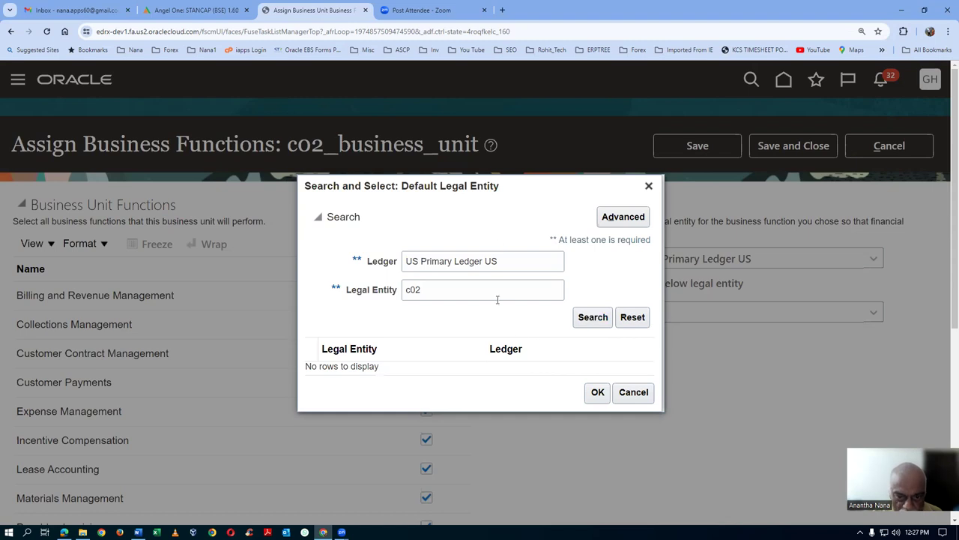
left_click(536, 201)
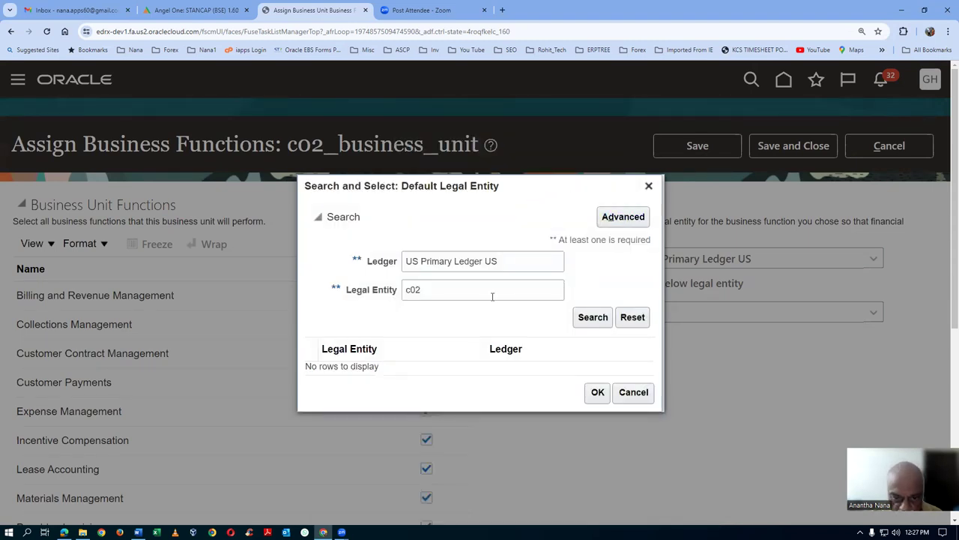
- In advanced search, clear the legal entity and trim Ledger to 'US Primary Ledger', then search
double_click(434, 286)
key("alt+d")
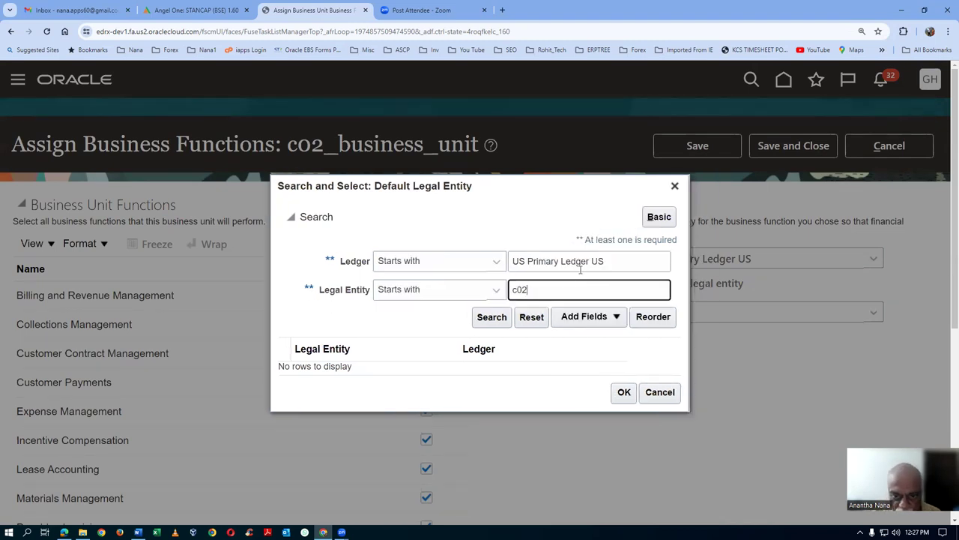
double_click(540, 294)
key("BackSpace")
left_click(627, 264)
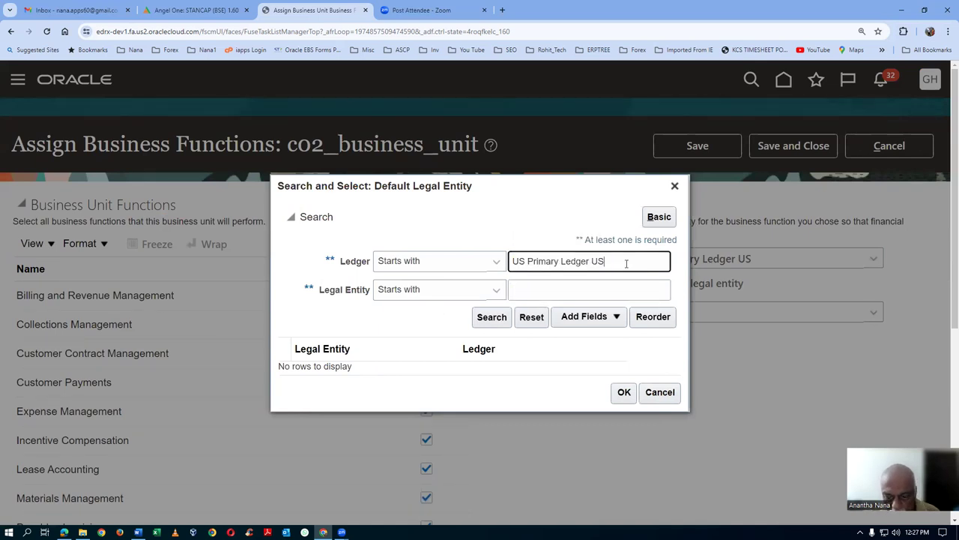
key("BackSpace")
left_click(504, 321)
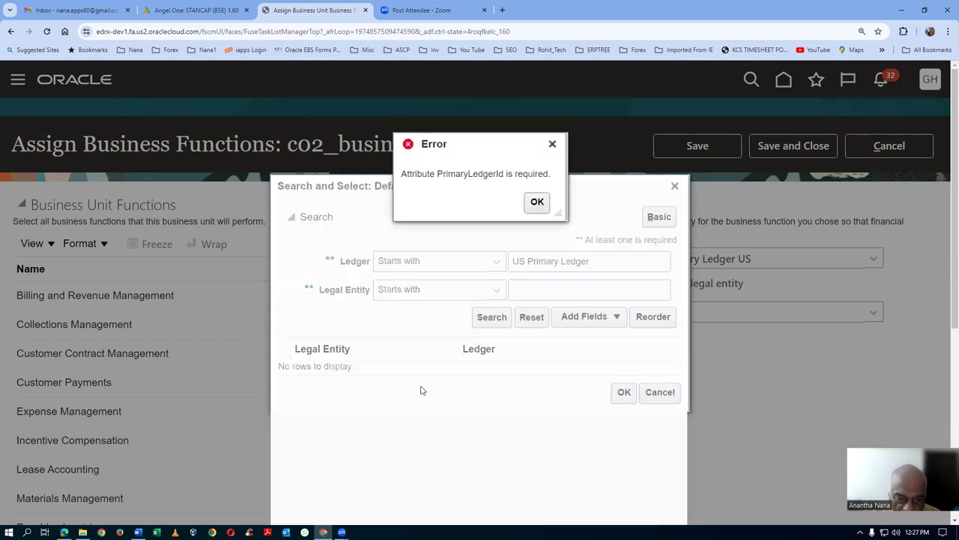
left_click(536, 201)
- Choose the US Primary Ledger US row with c02_legal_entity and accept the primary ledger warning
left_click(600, 261)
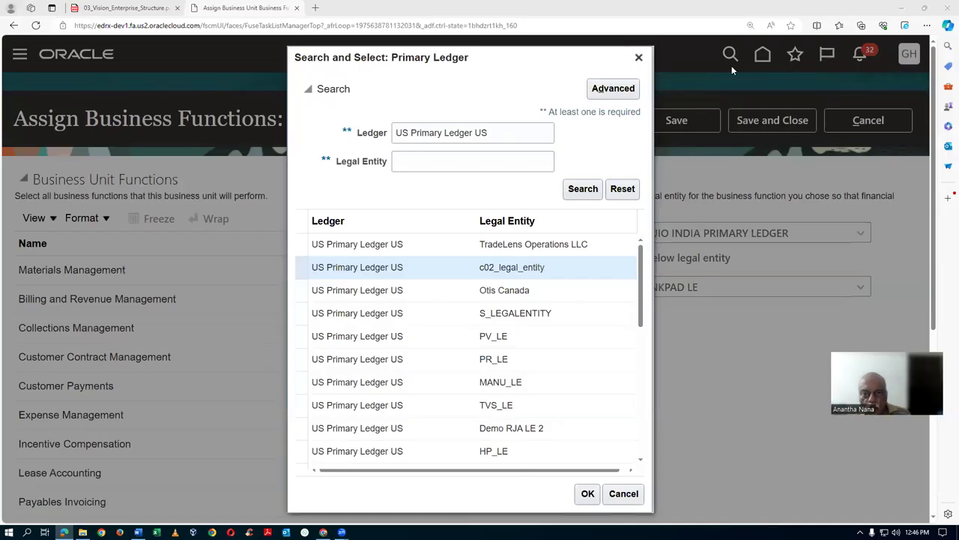
left_click_drag(471, 64, 247, 69)
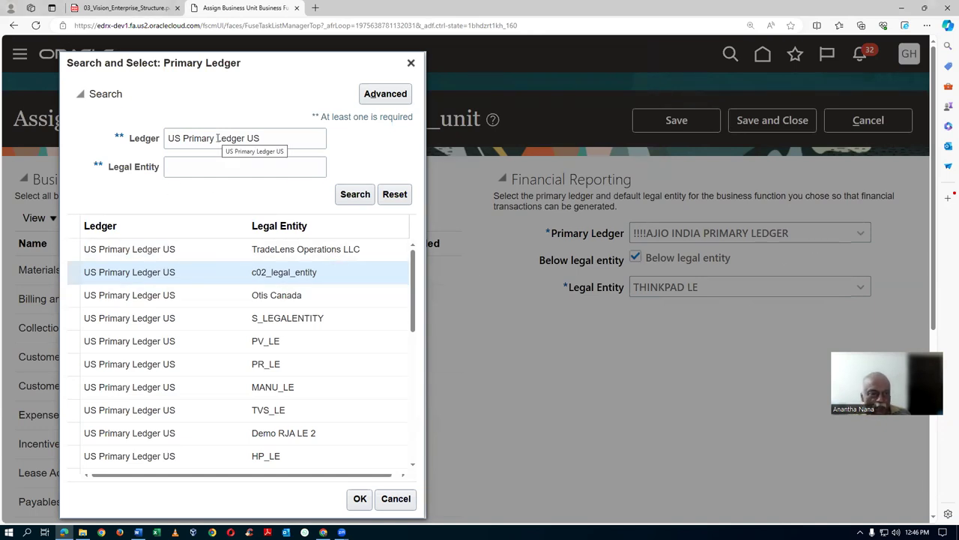
left_click(215, 274)
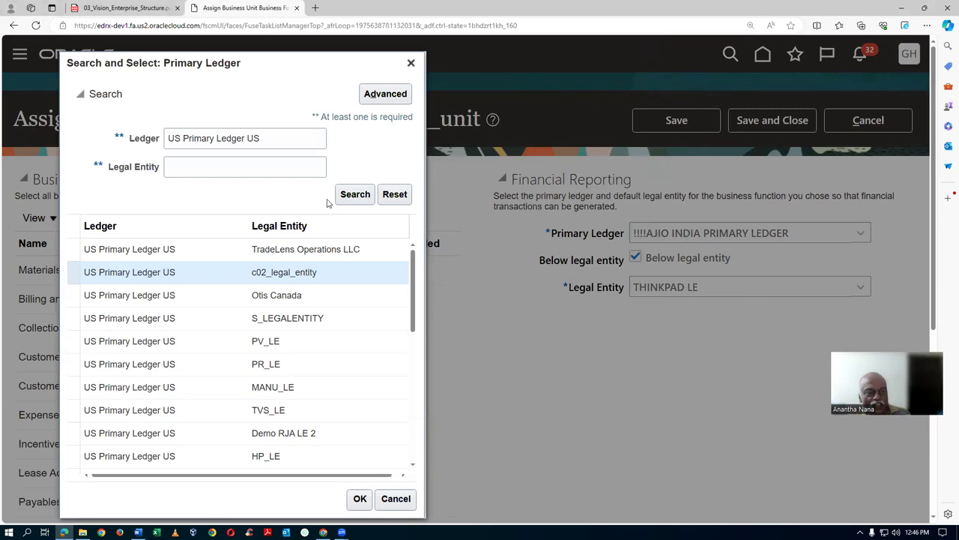
left_click(359, 498)
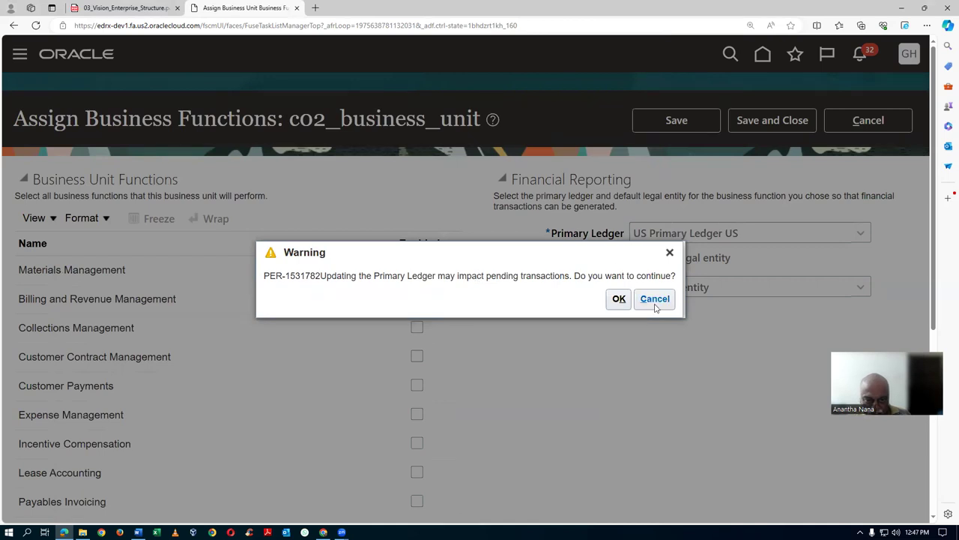
left_click(619, 299)
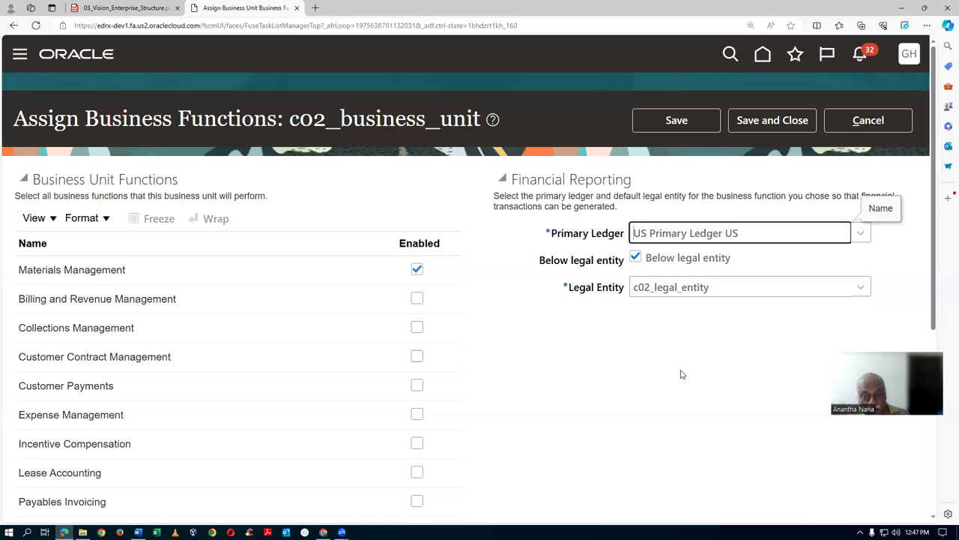
- Save and close the c02_business_unit function assignments and reopen the setup Tasks panel
left_click(781, 125)
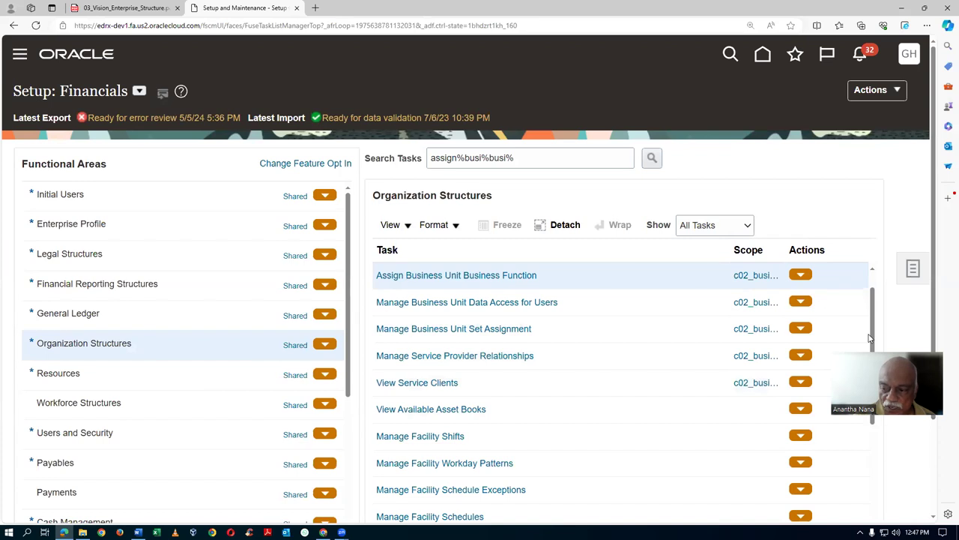
key("alt+Tab")
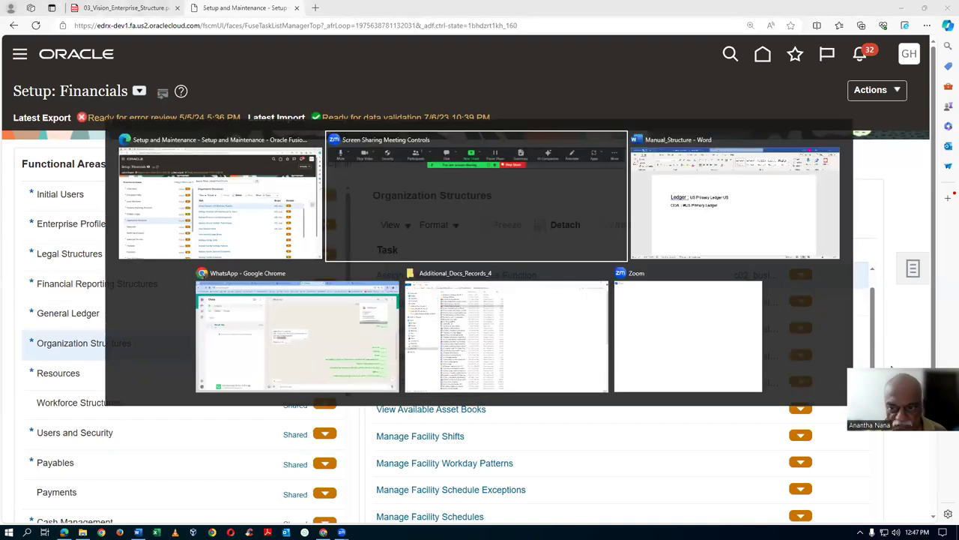
key("alt+Tab")
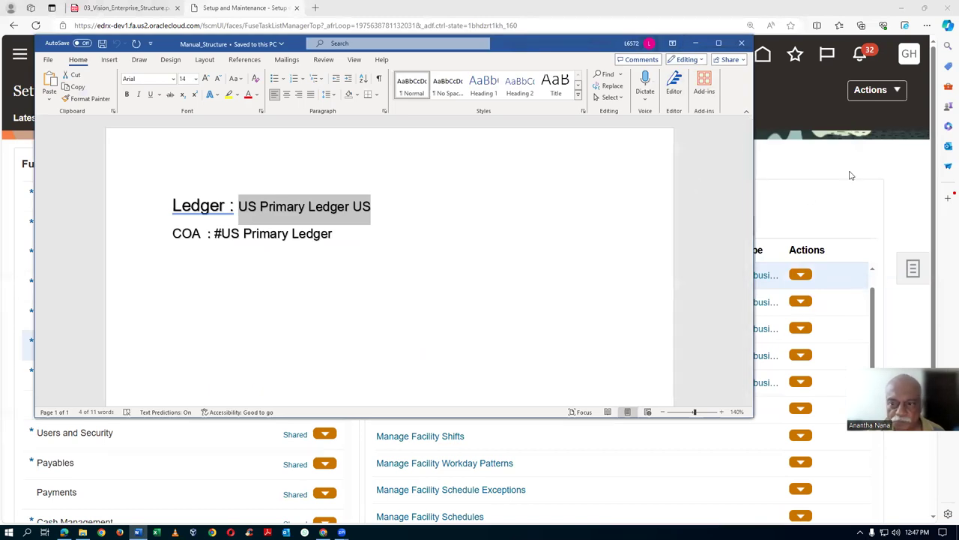
left_click(848, 167)
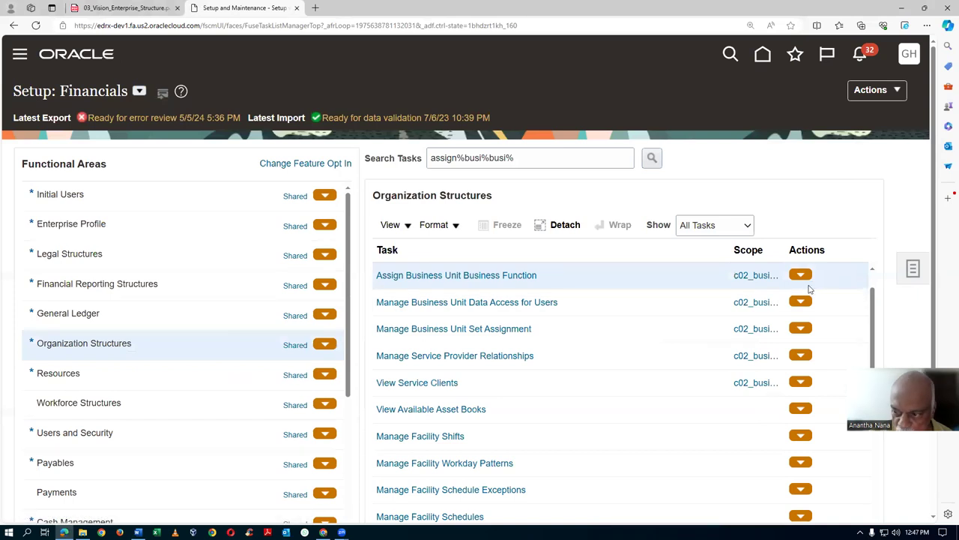
left_click(796, 224)
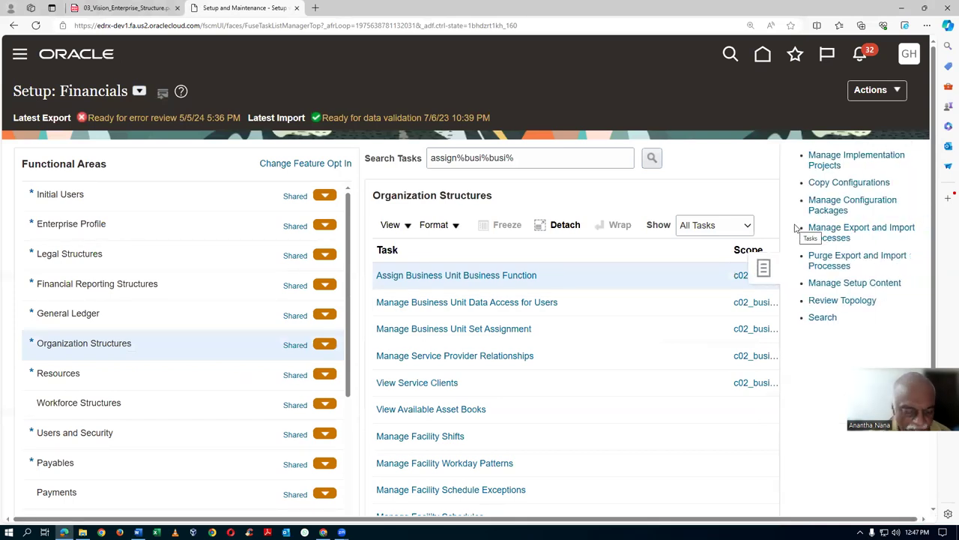
key("alt+Tab")
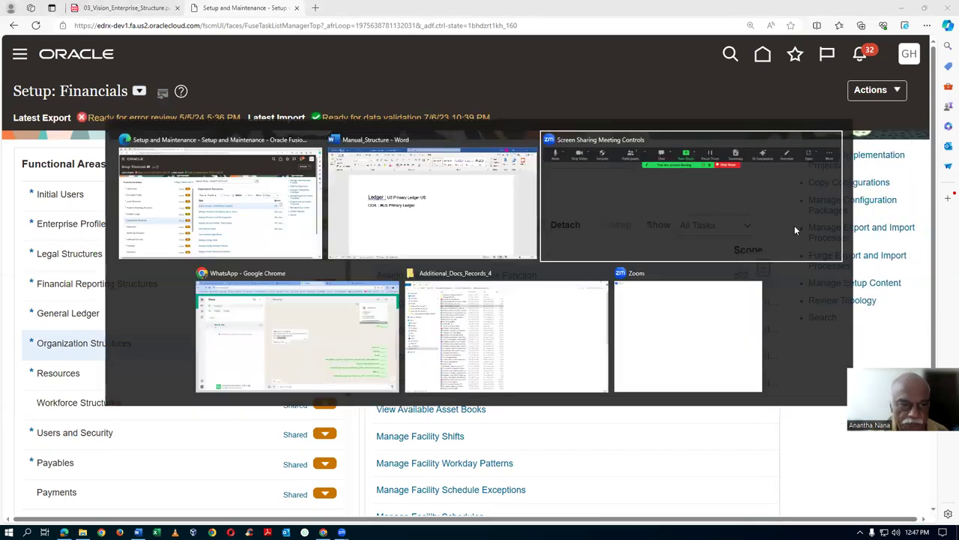
- Open 03_Vision_Enterprise_Structure.pdf from the Additional_Docs_Records_4 folder
key("alt+Tab")
key("alt+Tab")
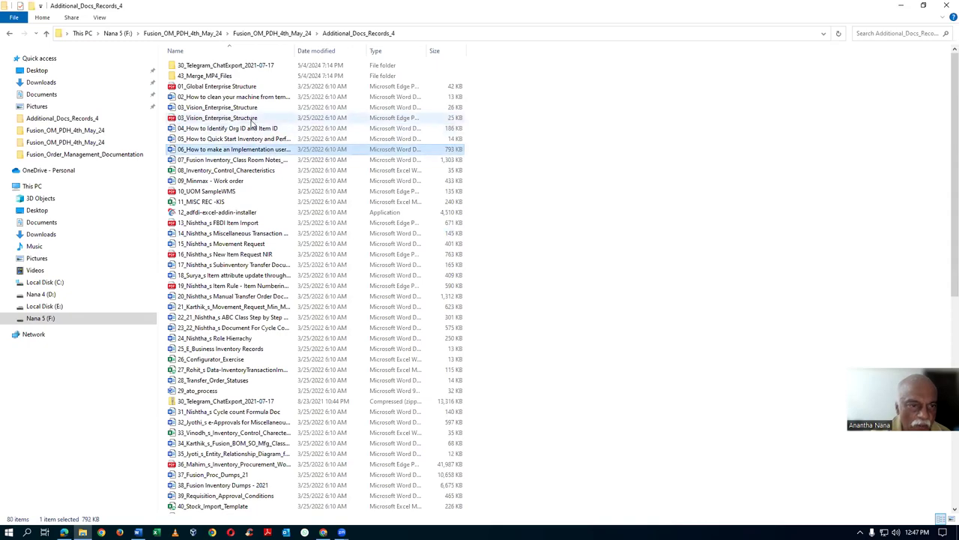
double_click(251, 118)
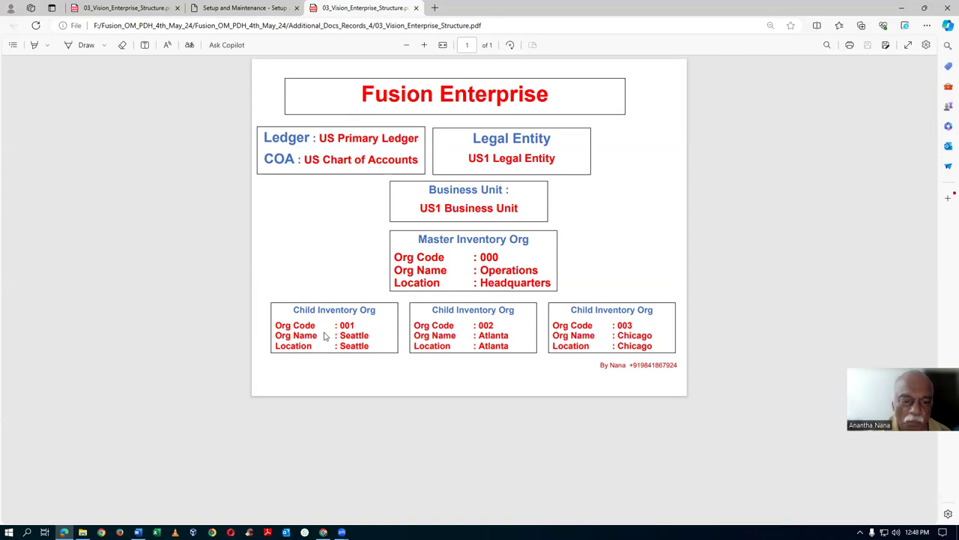
- Look over the Fusion Enterprise structure diagram, then return to the Setup: Financials tab
key("alt+Tab")
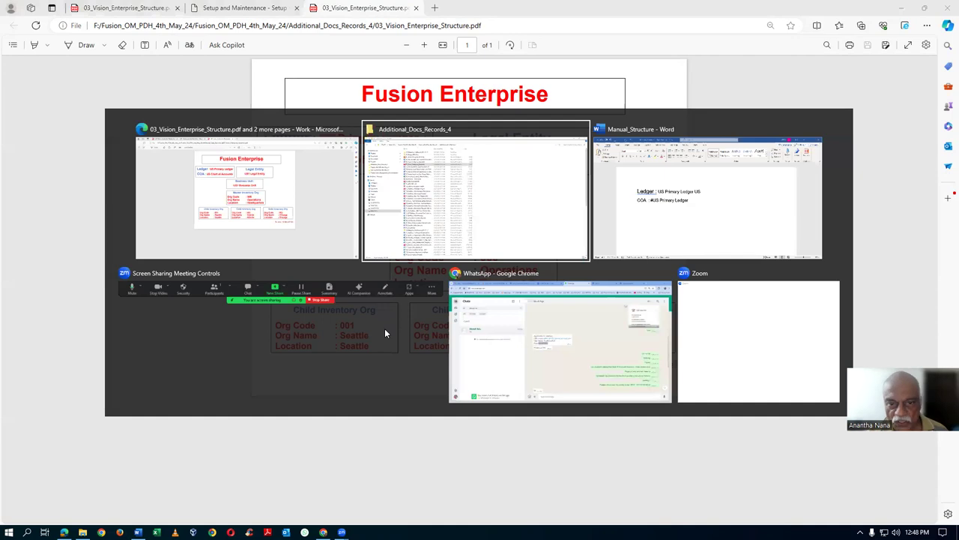
key("alt+Tab")
key("alt+Tab")
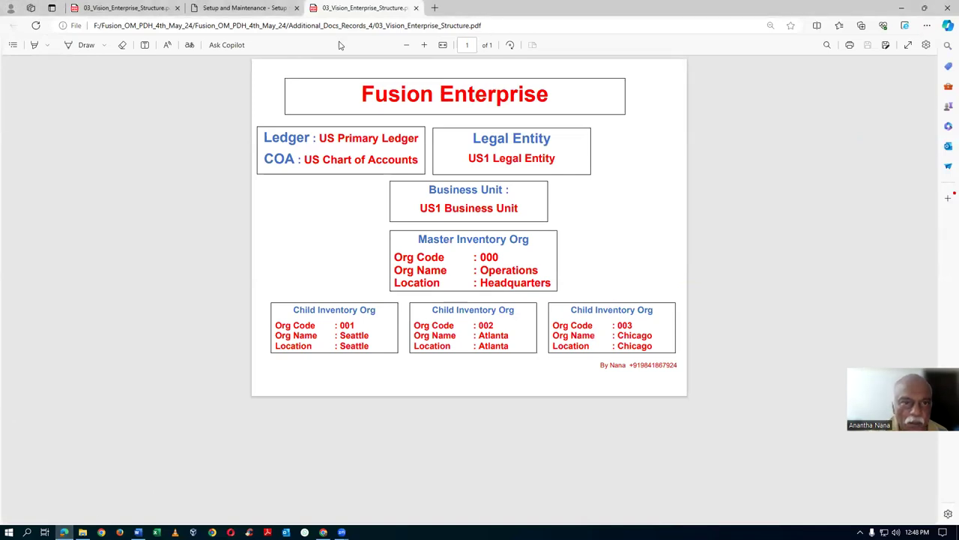
key("ctrl+shift+Tab")
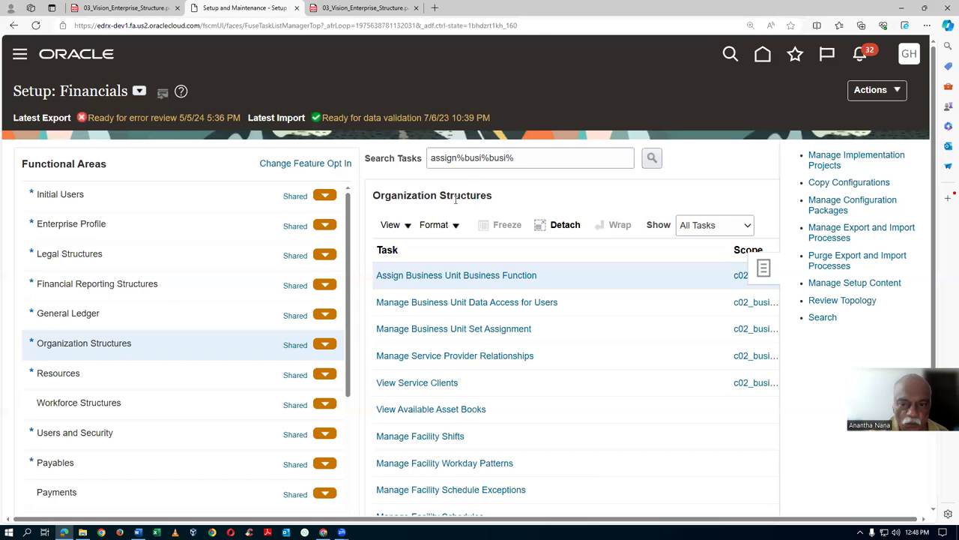
- Search setup tasks for 'man%inv%' and open Manage Inventory Organizations
left_click(811, 318)
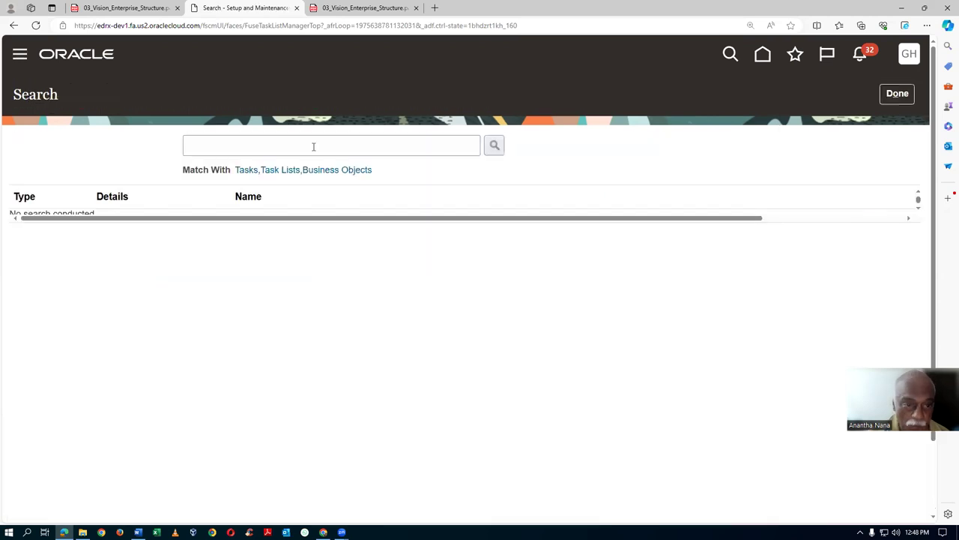
left_click(312, 145)
type("man%")
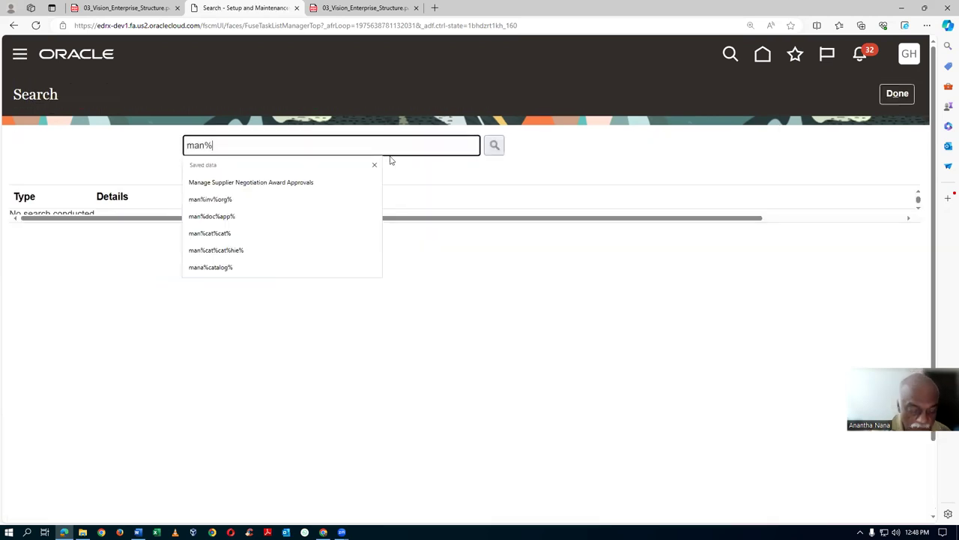
type("inv%")
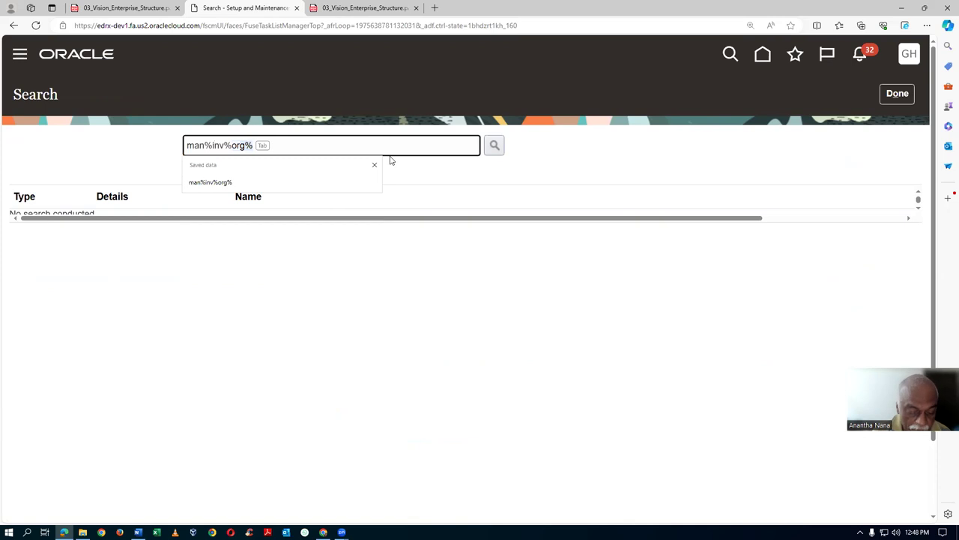
key("Tab")
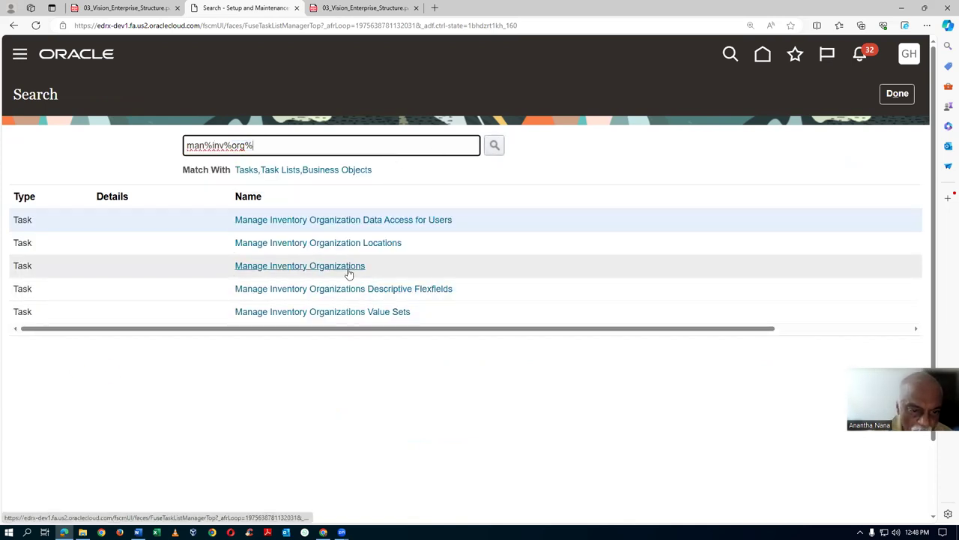
left_click(350, 268)
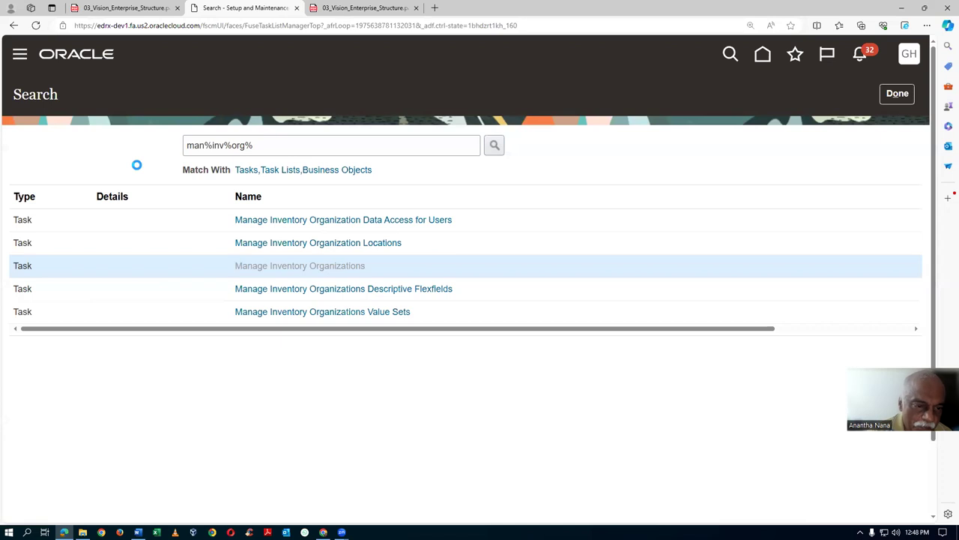
- Bring the 03_Vision_Enterprise_Structure.pdf tab back to the front and clear its old selection
key("alt+Tab")
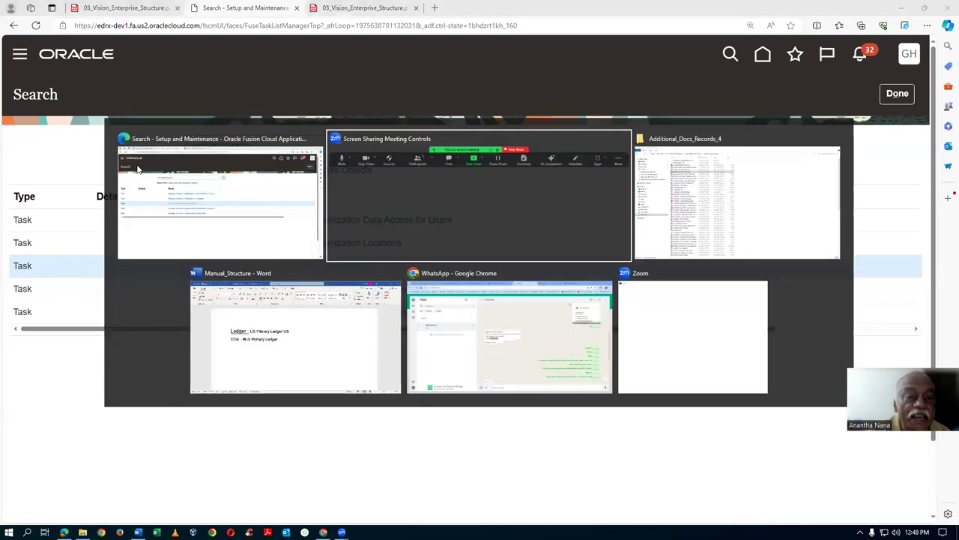
key("alt+Tab")
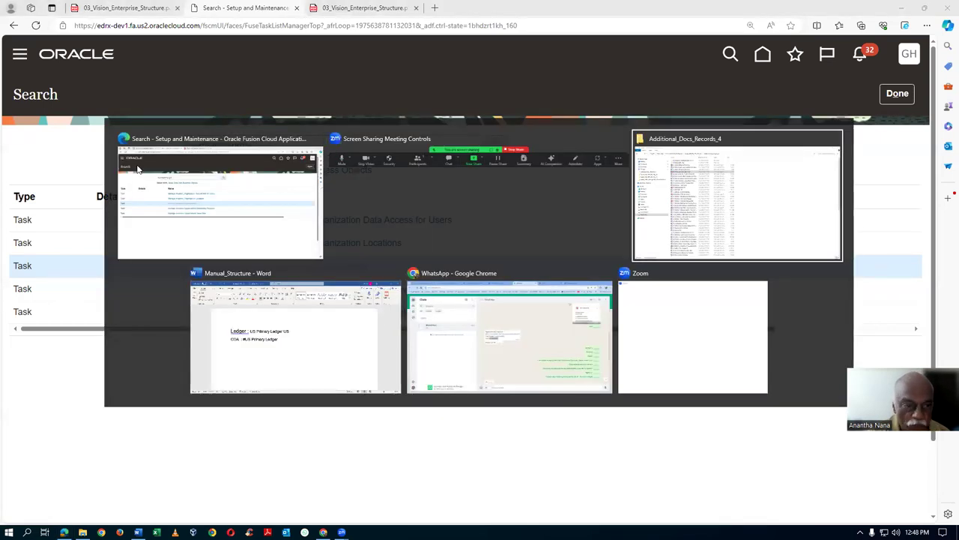
key("alt+Tab")
key("alt+Tab")
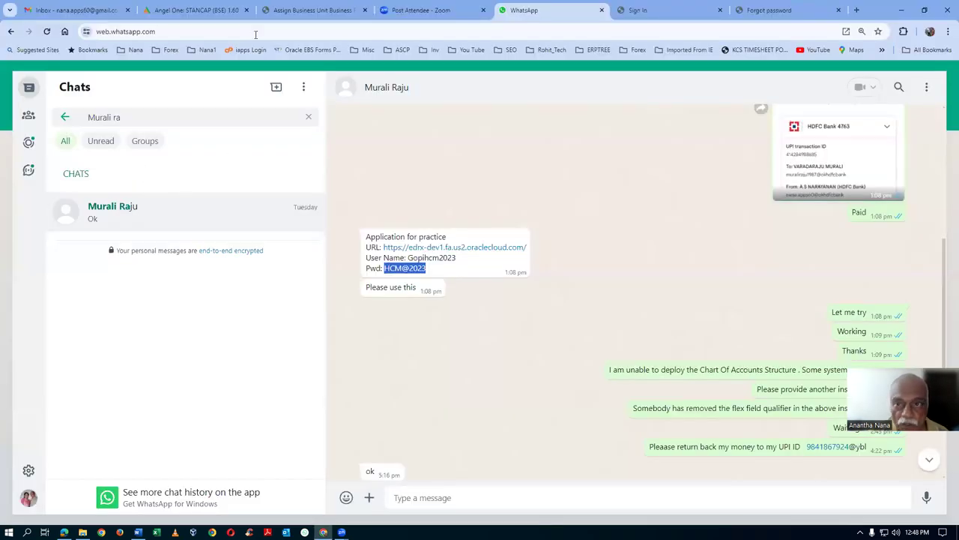
key("alt+Tab")
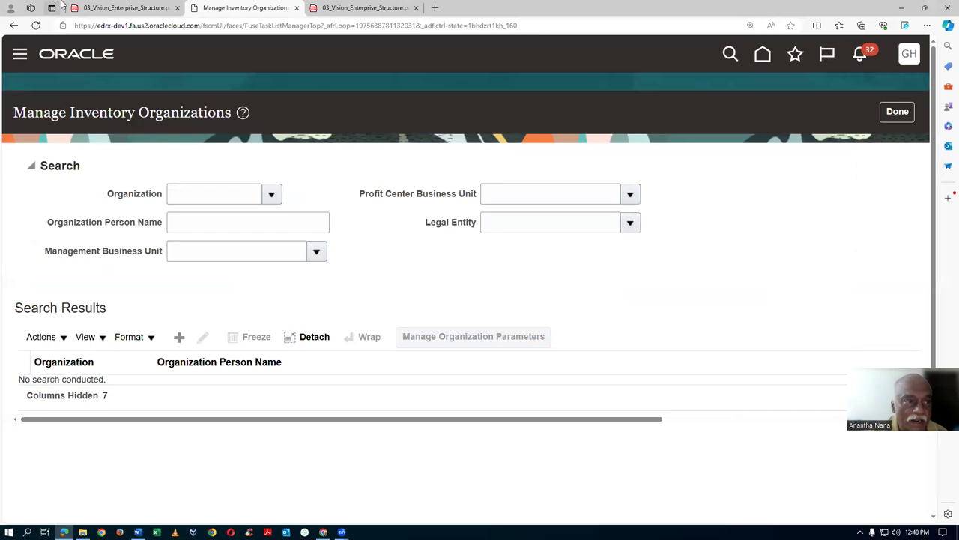
left_click(87, 9)
left_click(445, 259)
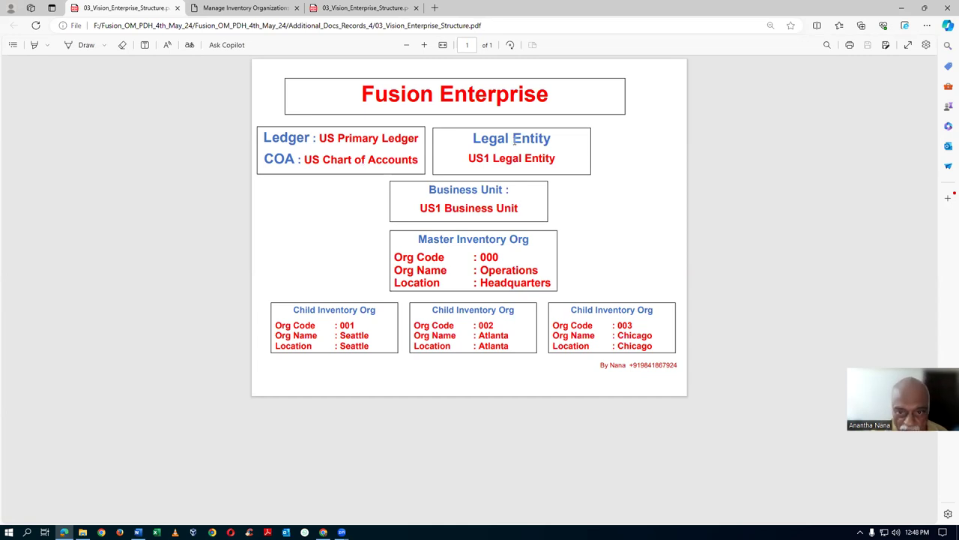
- Highlight the Legal Entity and Business Unit headings in the diagram, then return to Manage Inventory Organizations
left_click_drag(492, 138, 530, 139)
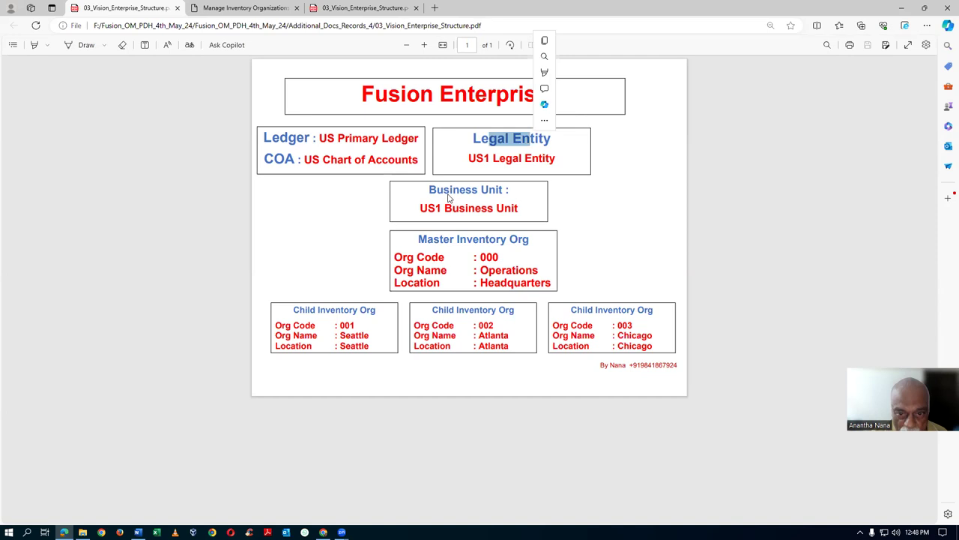
left_click_drag(445, 191, 478, 191)
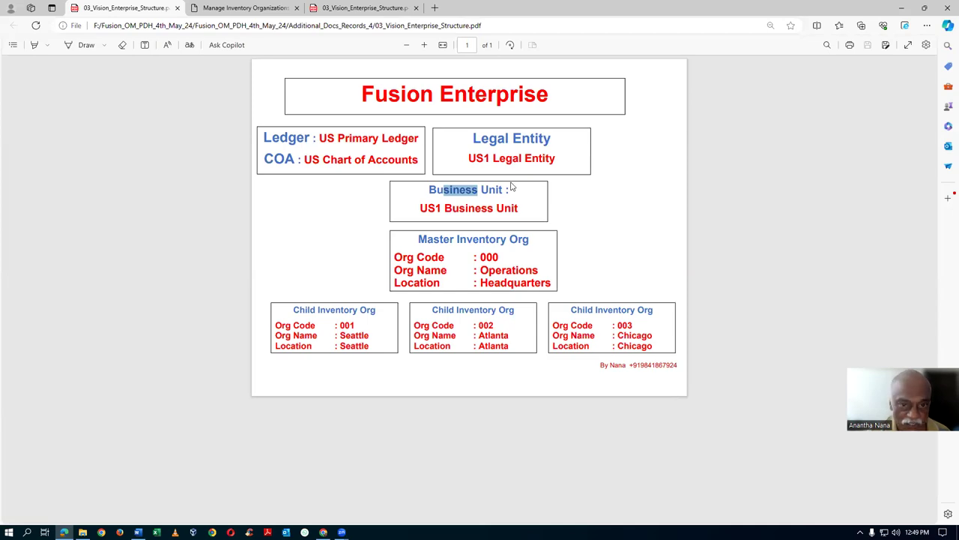
key("alt+Tab")
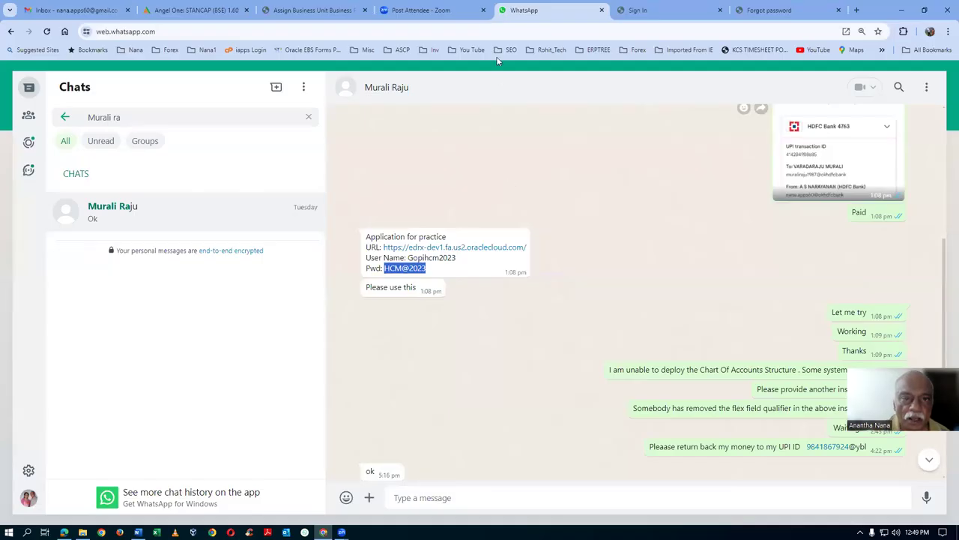
left_click(437, 12)
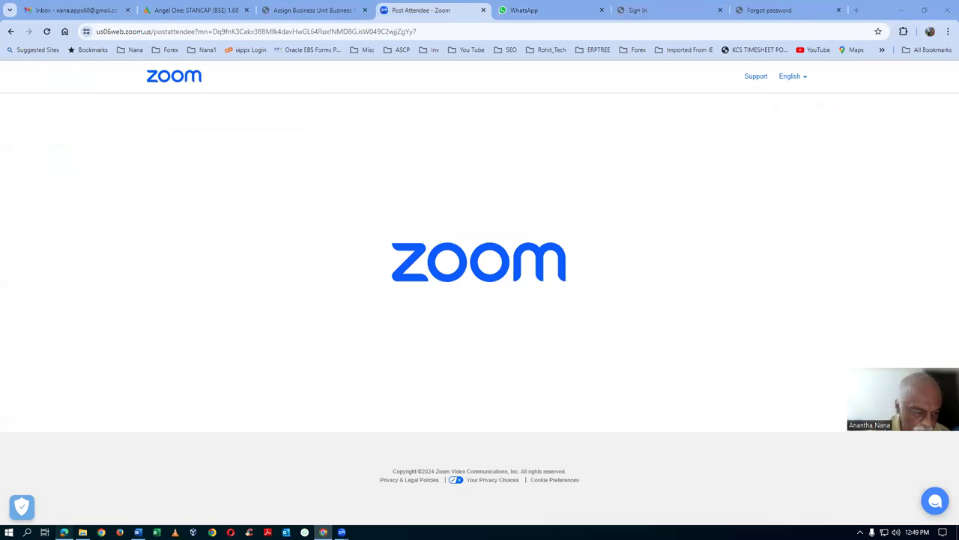
left_click(64, 532)
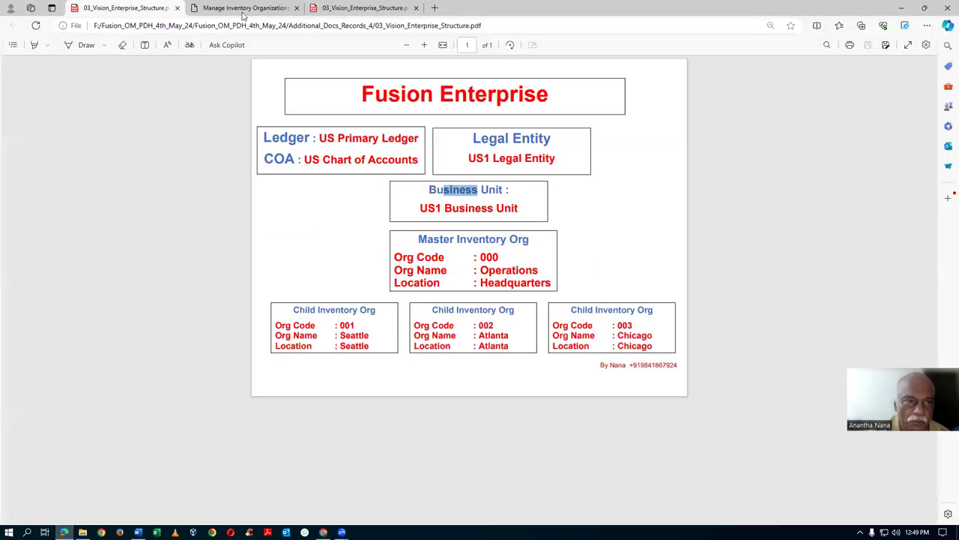
left_click(244, 8)
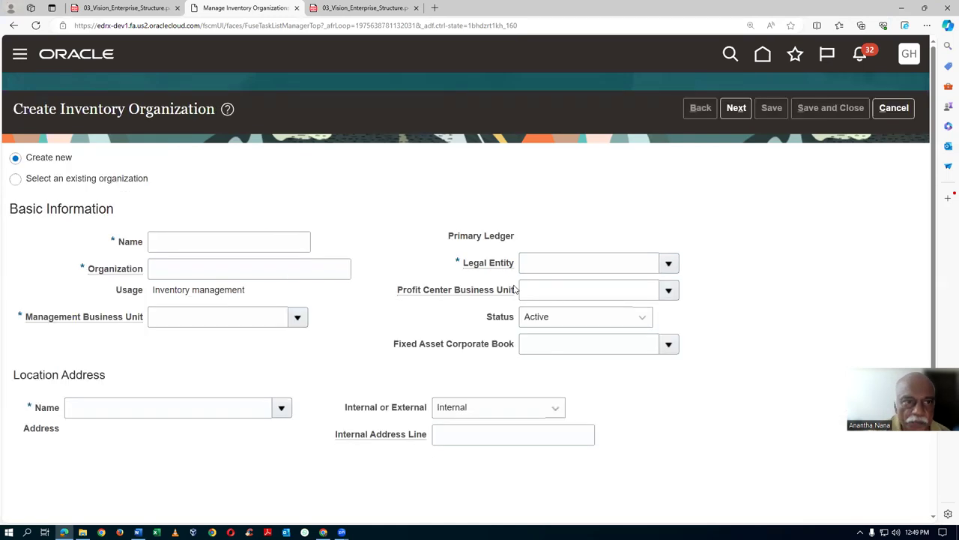
- Start inventory organization 'c02 master org', code C020, with c02_business_unit and location c02_loc_0
left_click(228, 242)
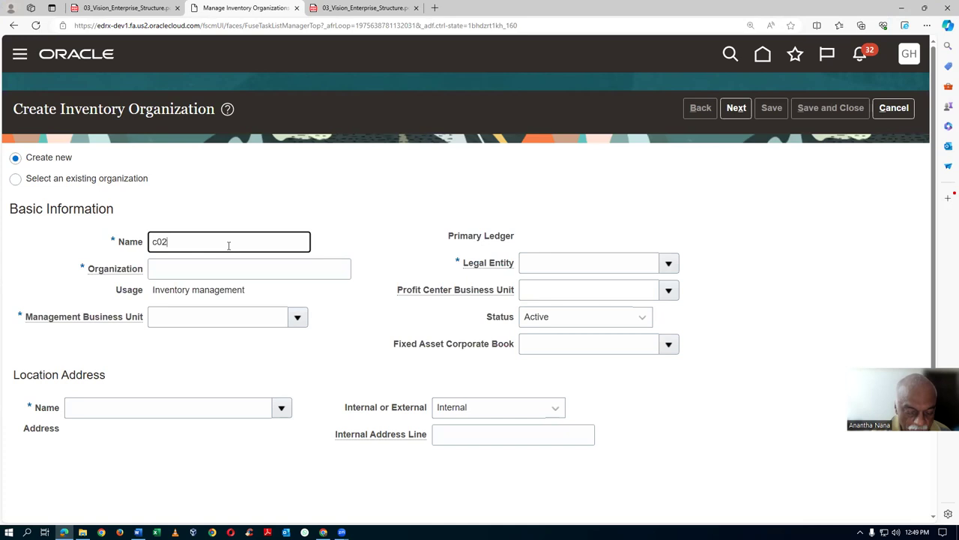
type("c02 master org")
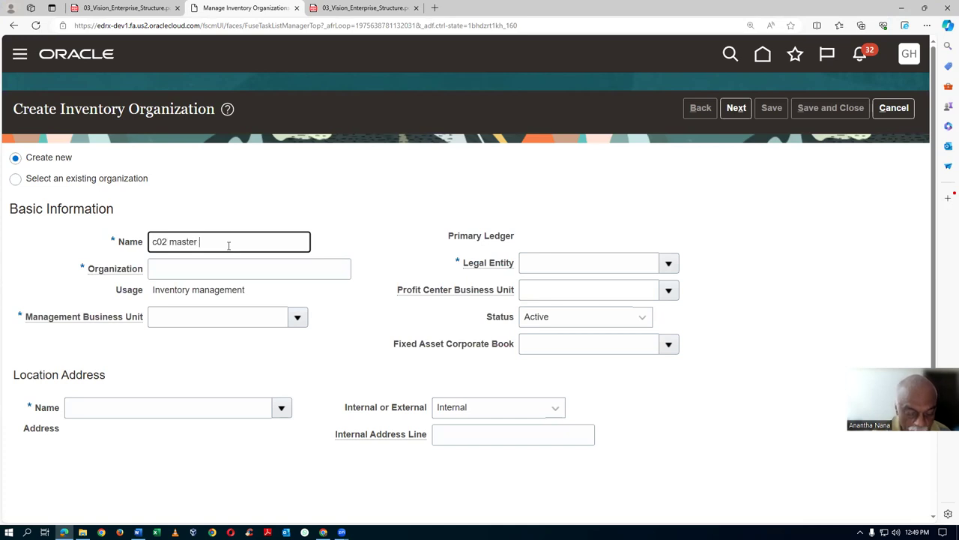
left_click(178, 276)
type("C020")
left_click(202, 316)
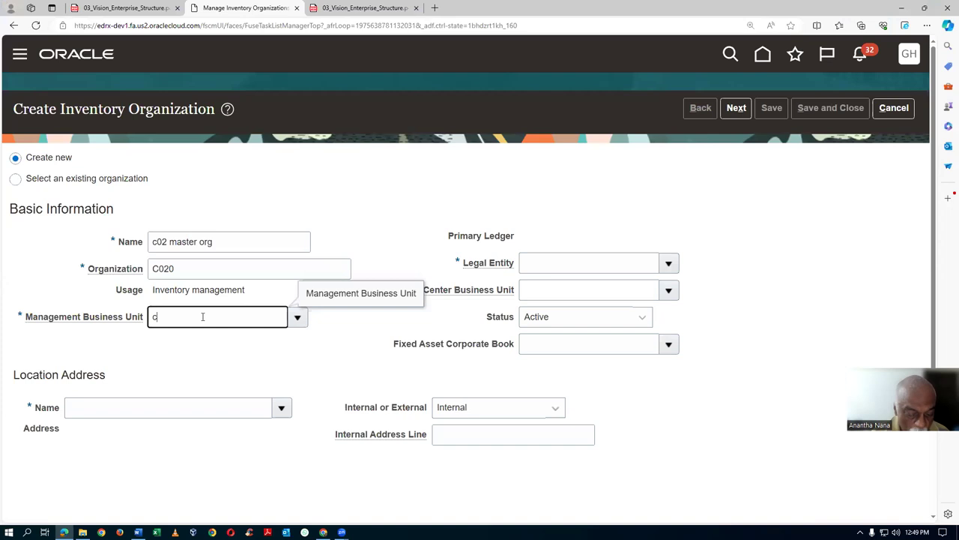
key("Tab")
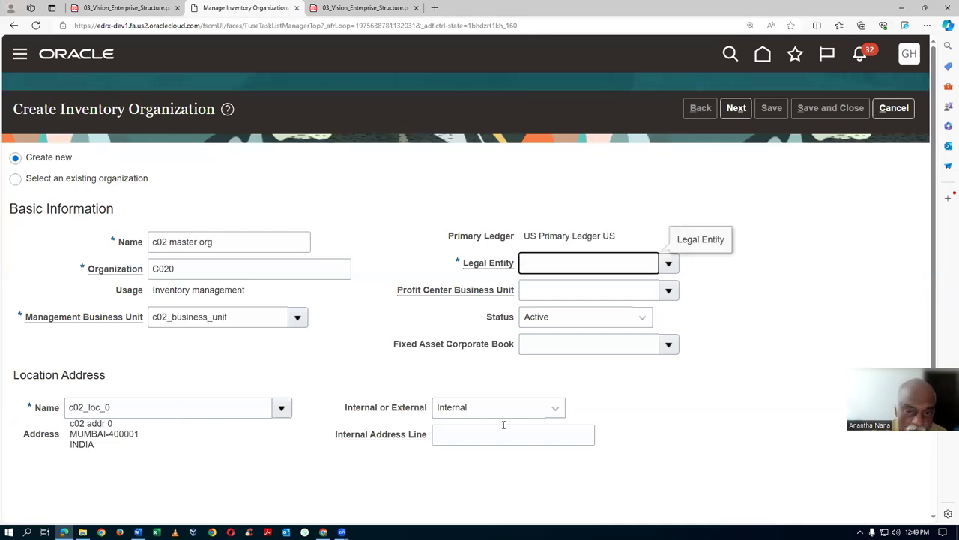
left_click(667, 265)
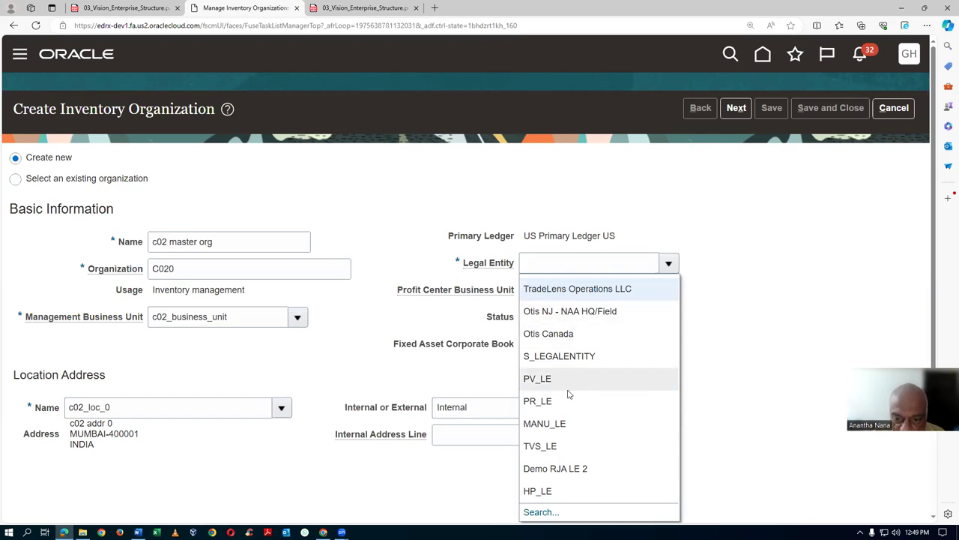
scroll(568, 395, "down", 1)
left_click(542, 414)
- Search for c02, pick c02_legal_entity as the legal entity, and continue to organization parameters
left_click(464, 264)
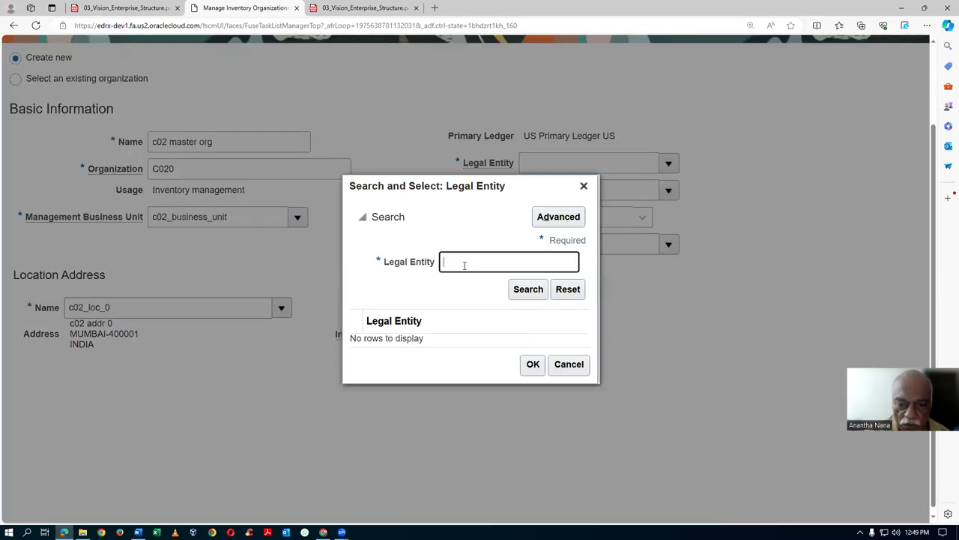
left_click(528, 288)
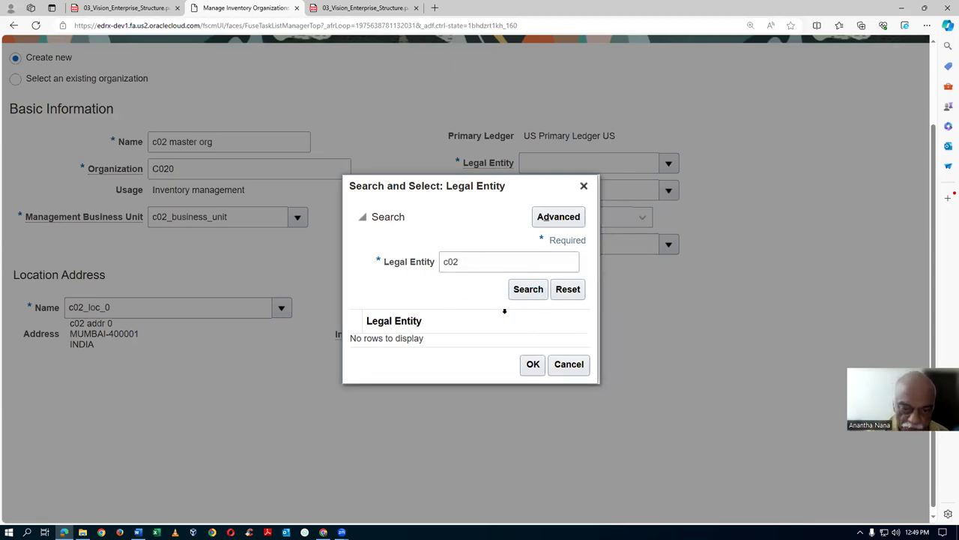
left_click(536, 292)
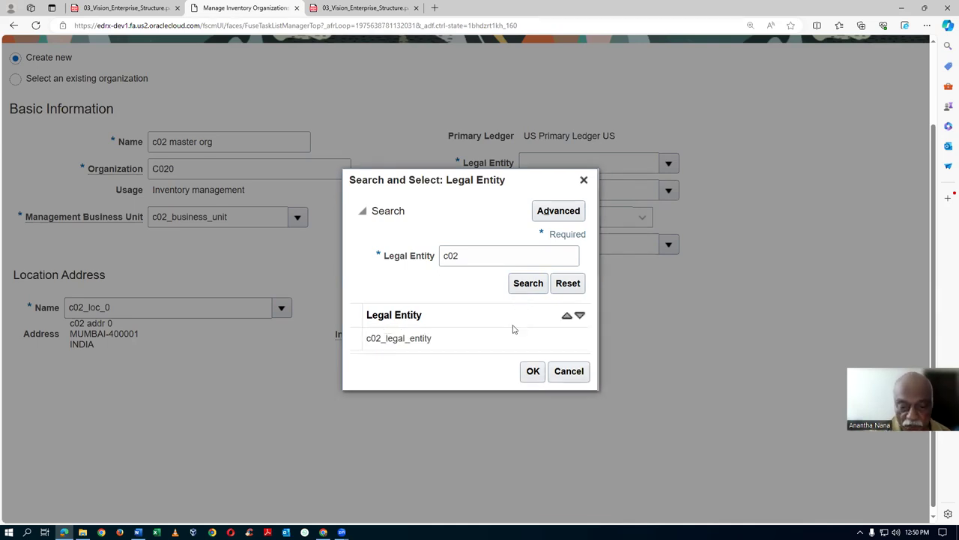
left_click(495, 346)
left_click(532, 370)
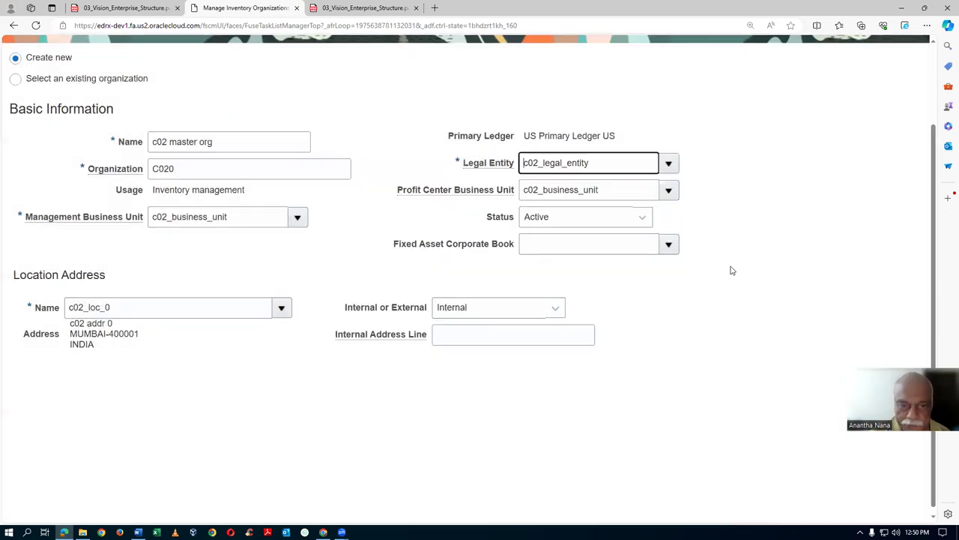
scroll(514, 281, "up", 2)
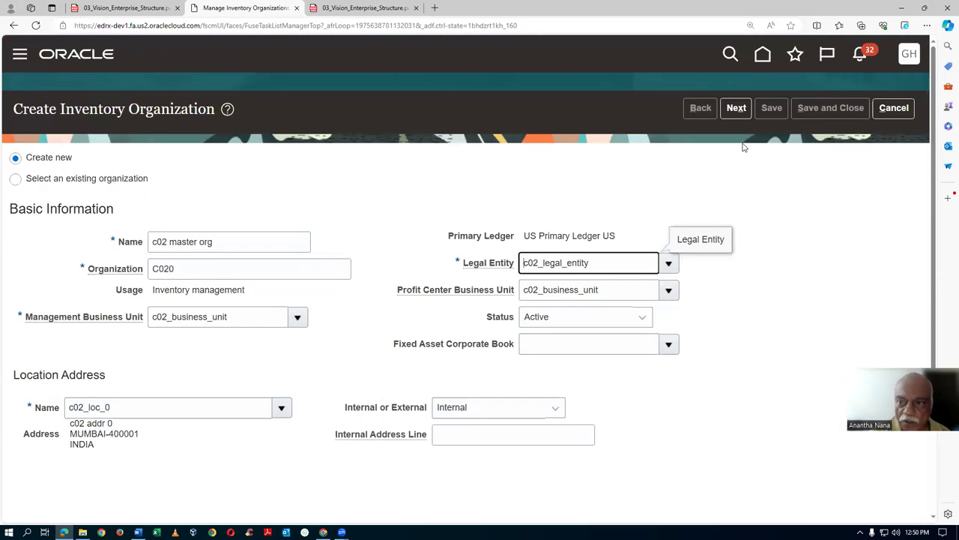
left_click(736, 108)
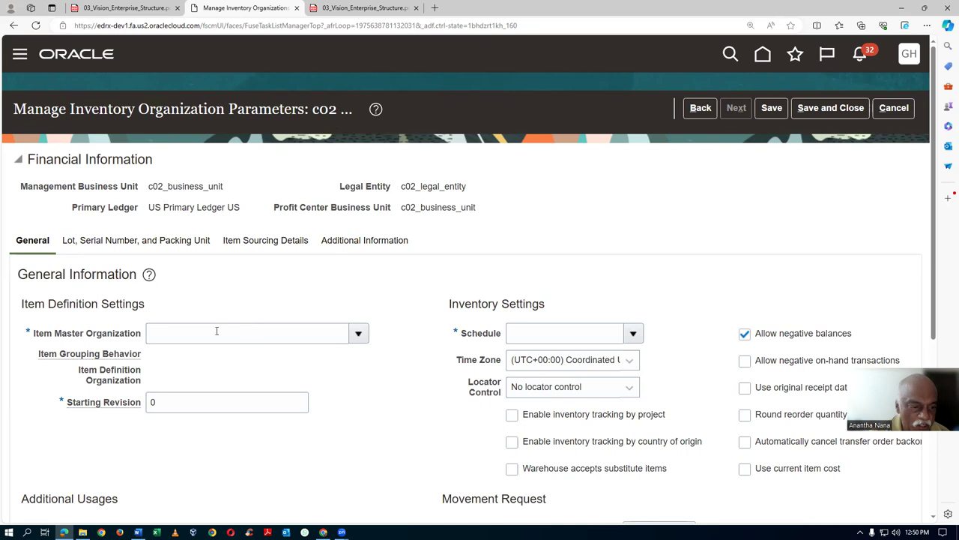
- Make c02 master org its own item master organization, with the 10Am Duration_Work_Schedule schedule
left_click(266, 330)
type("c02")
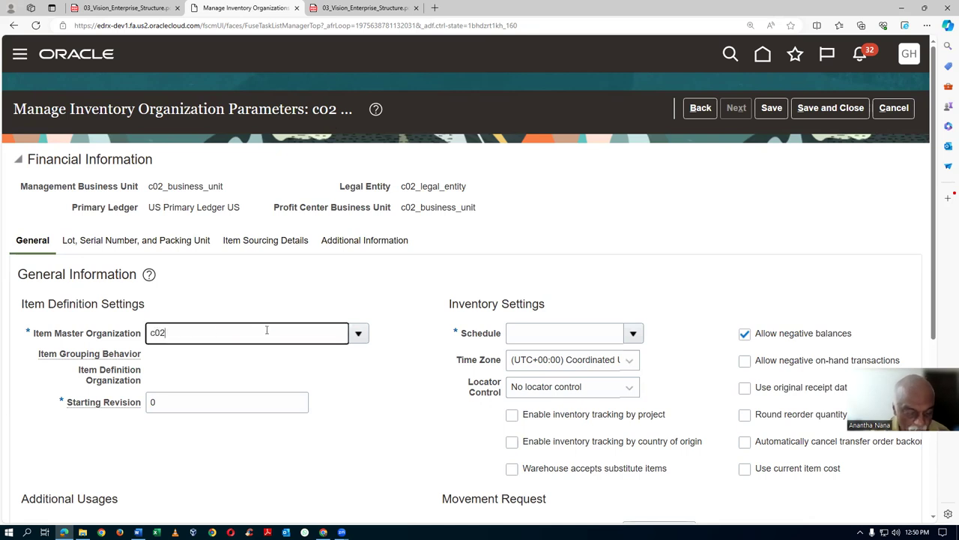
key("Tab")
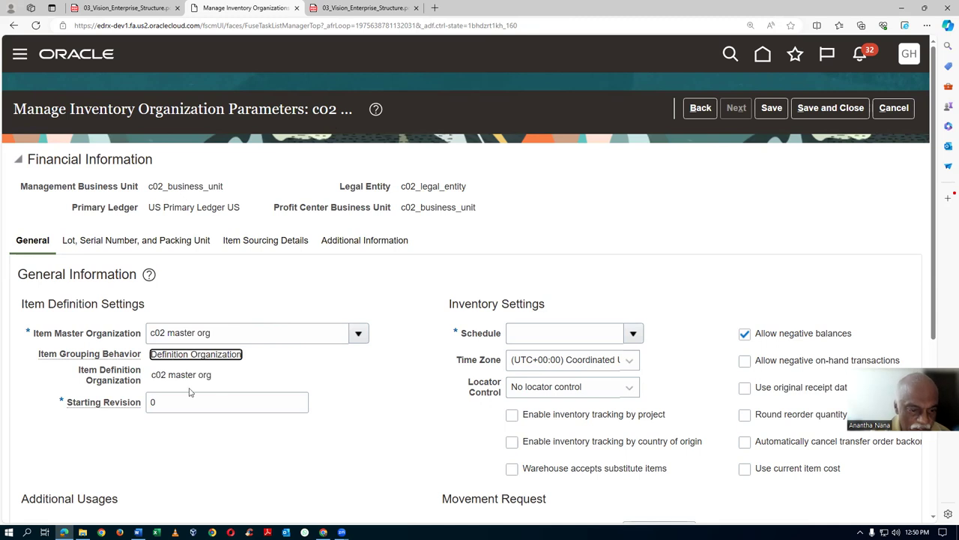
left_click(551, 338)
left_click(633, 333)
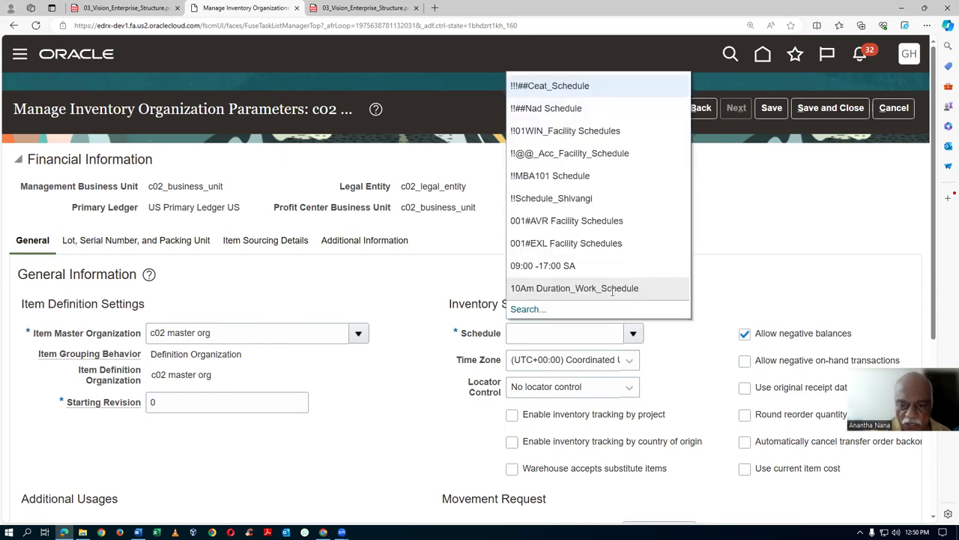
left_click(620, 308)
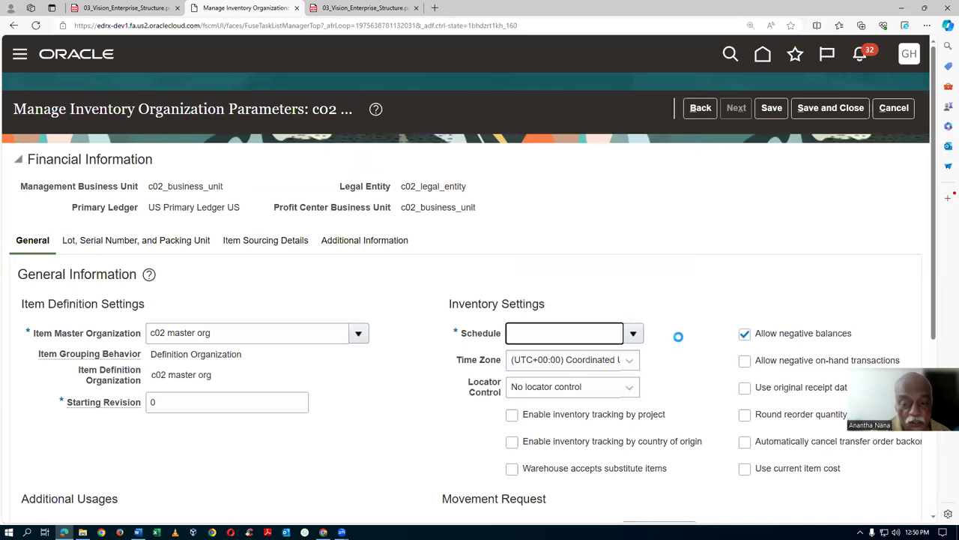
- Set locator control to subinventory level, tick manufacturing plant and maintenance, and save
scroll(679, 337, "down", 1)
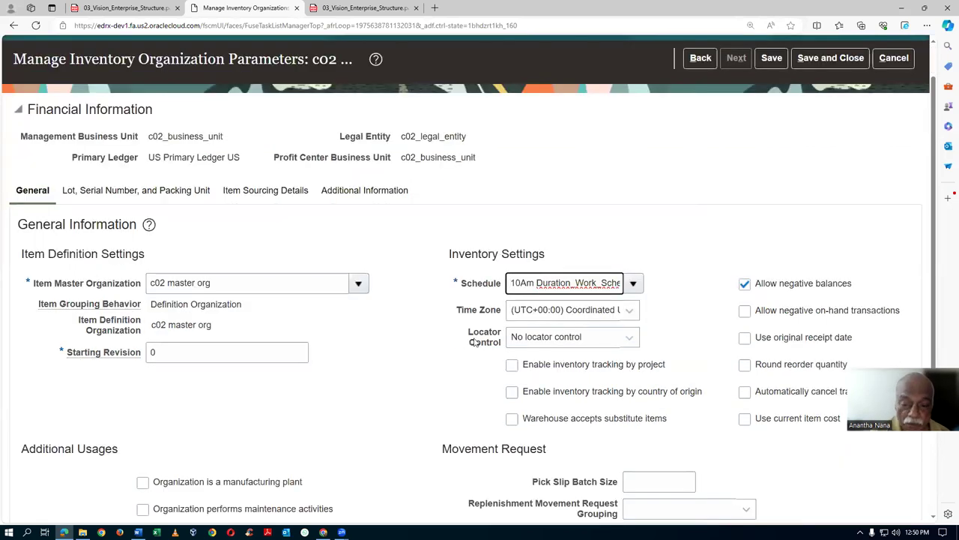
left_click(517, 337)
left_click(533, 420)
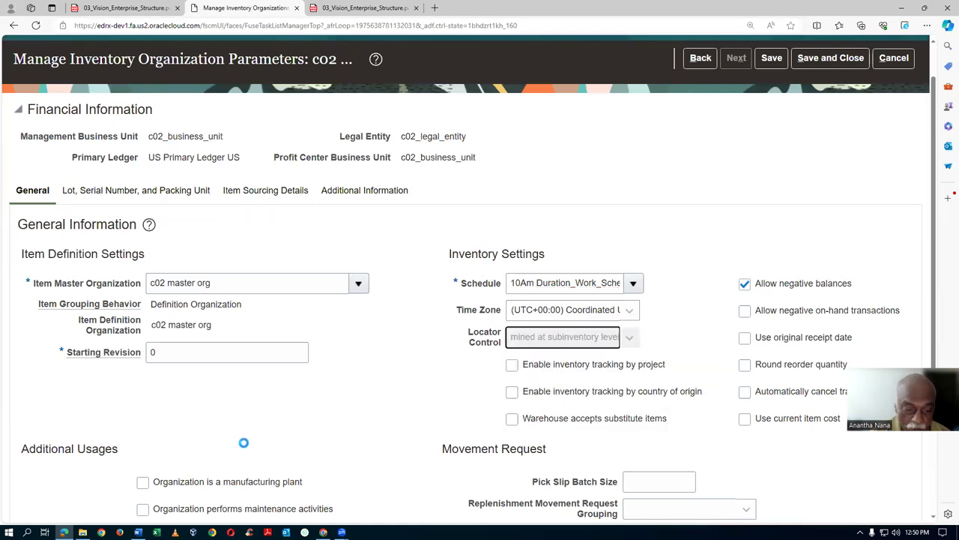
scroll(244, 432, "down", 2)
left_click(143, 382)
left_click(143, 410)
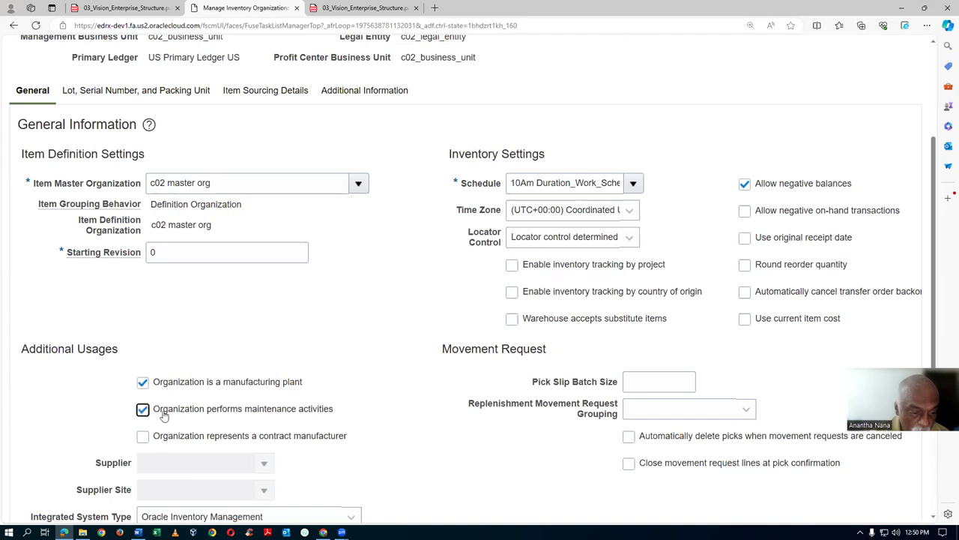
scroll(841, 333, "up", 3)
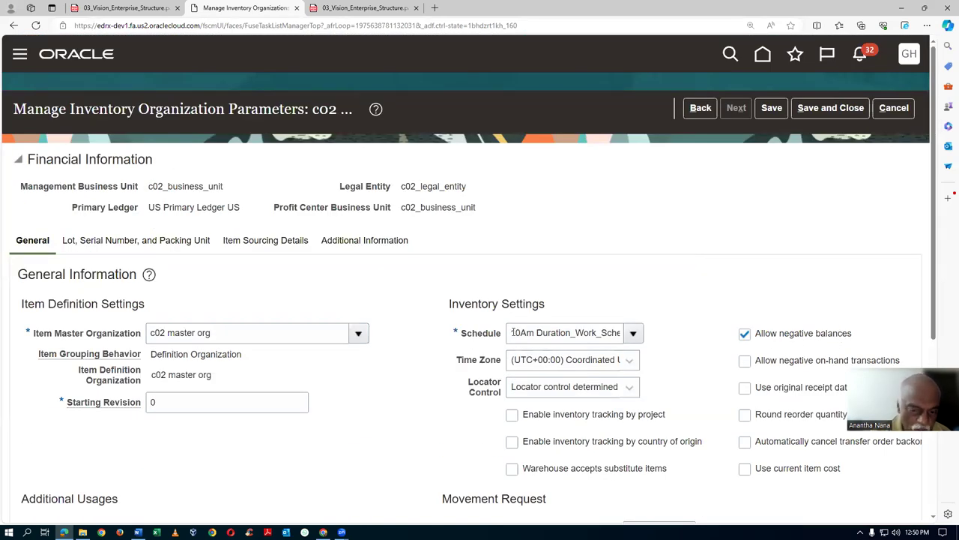
left_click(831, 107)
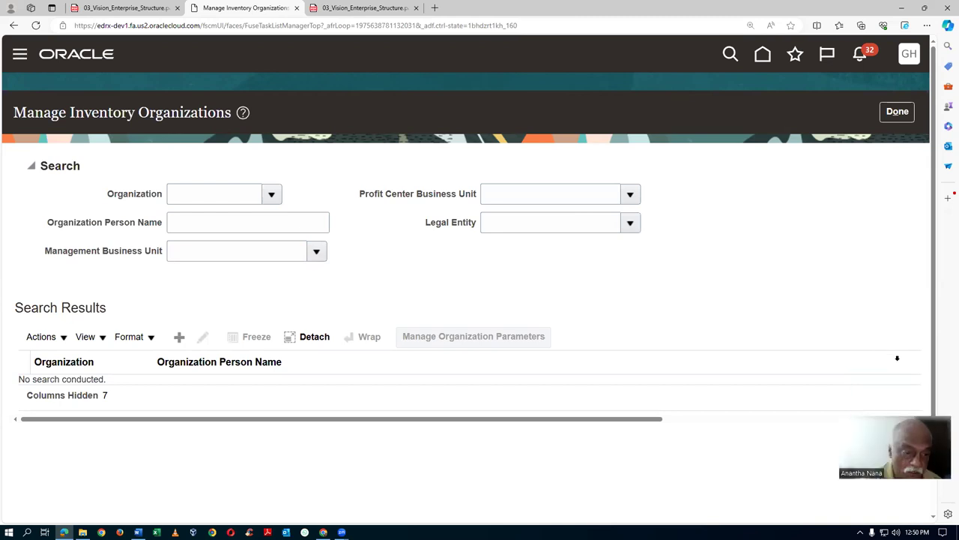
- Start a new inventory organization named 'c02 child 1' with code C021
left_click(179, 336)
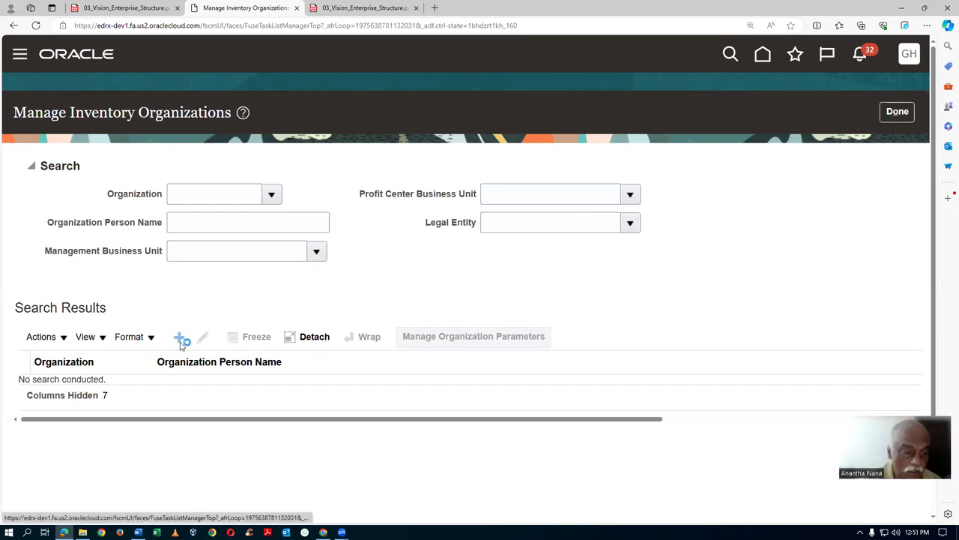
left_click(196, 238)
type("c02 ")
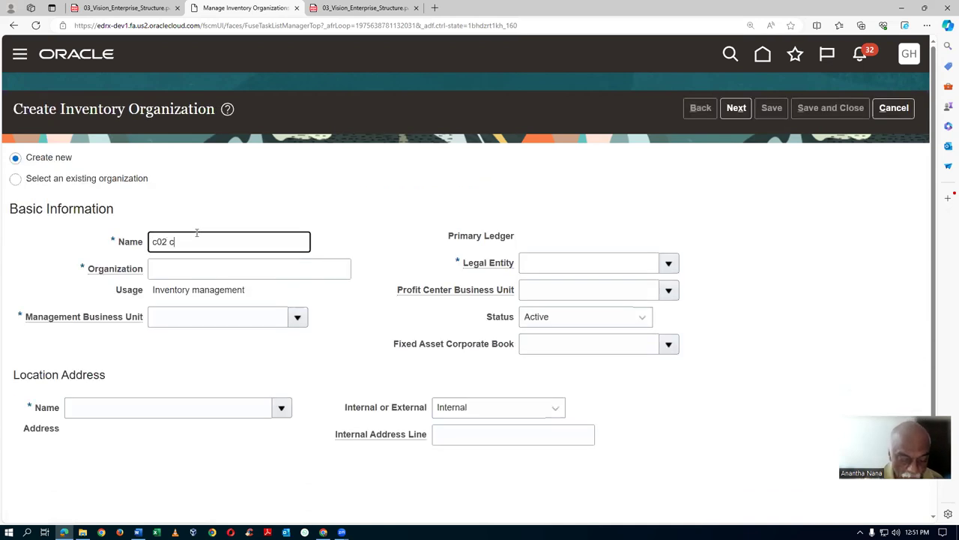
type("child 1")
key("Tab")
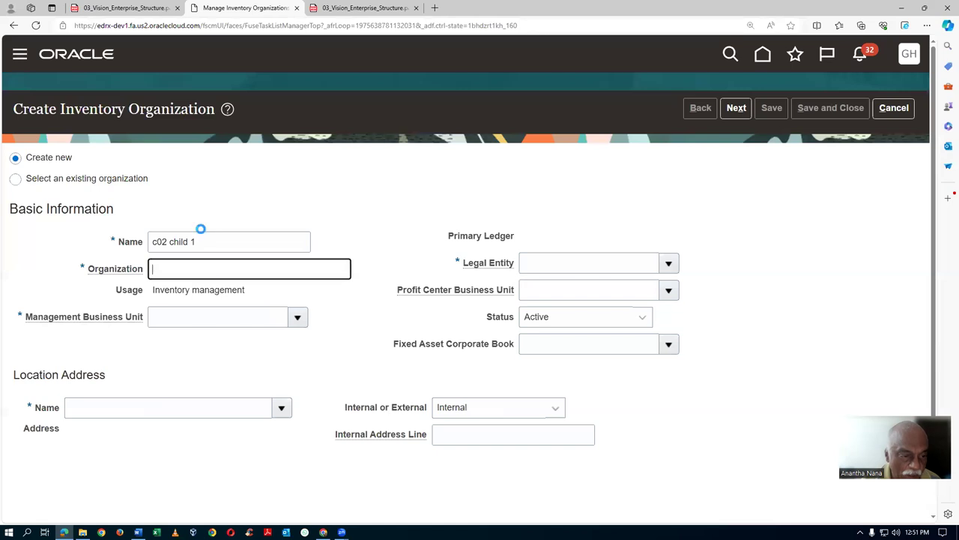
type("C021")
key("Tab")
- Assign business unit c02_business_unit, location c02_loc_1 and legal entity c02_legal_entity, then continue
left_click(232, 319)
type("c0")
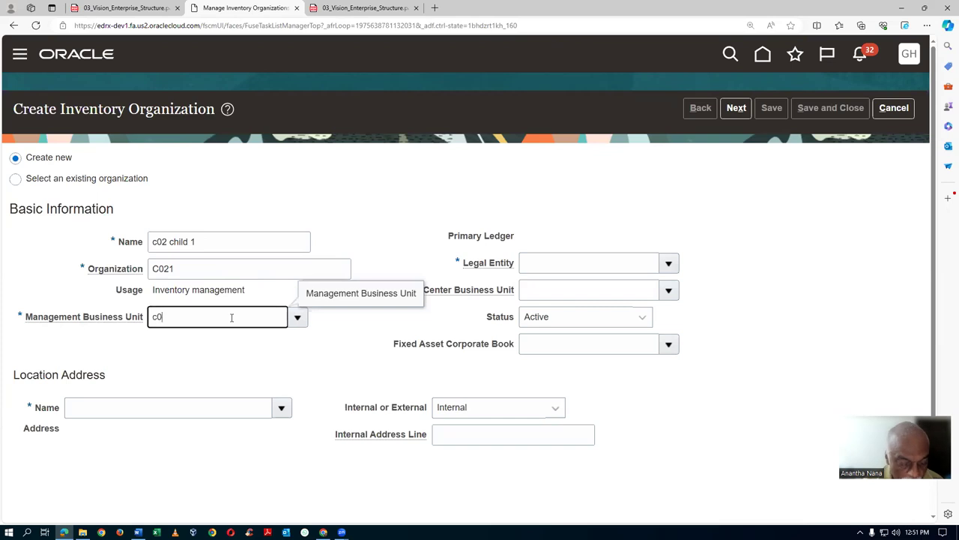
type("2")
key("Tab")
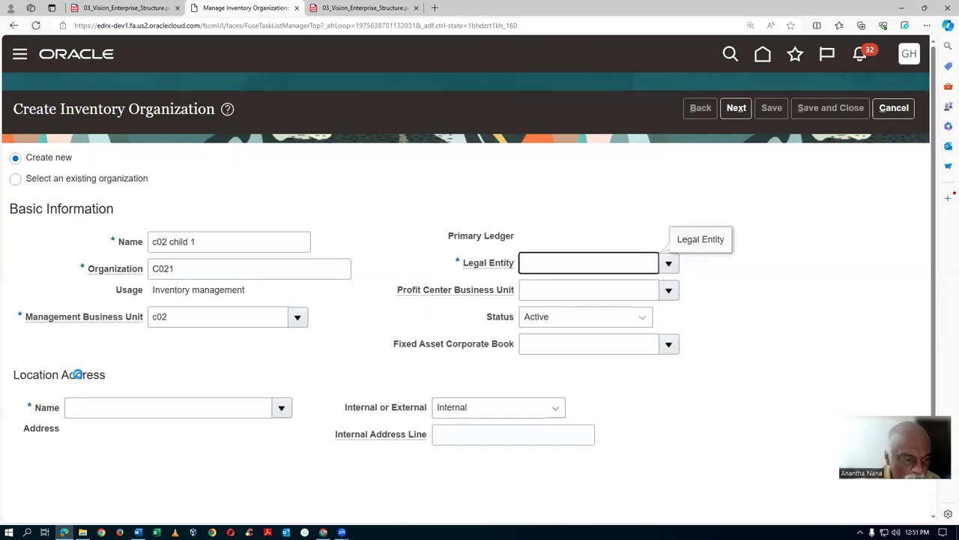
left_click(124, 406)
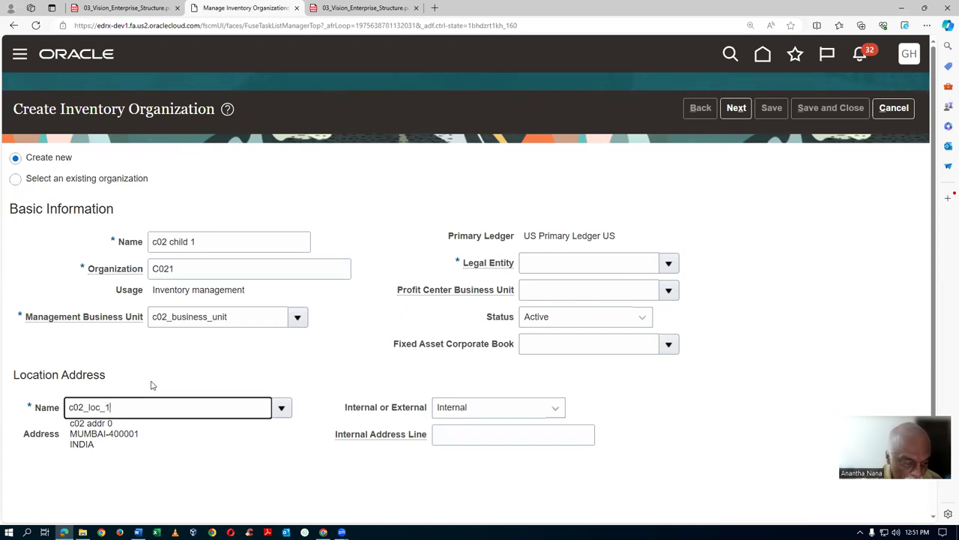
key("Tab")
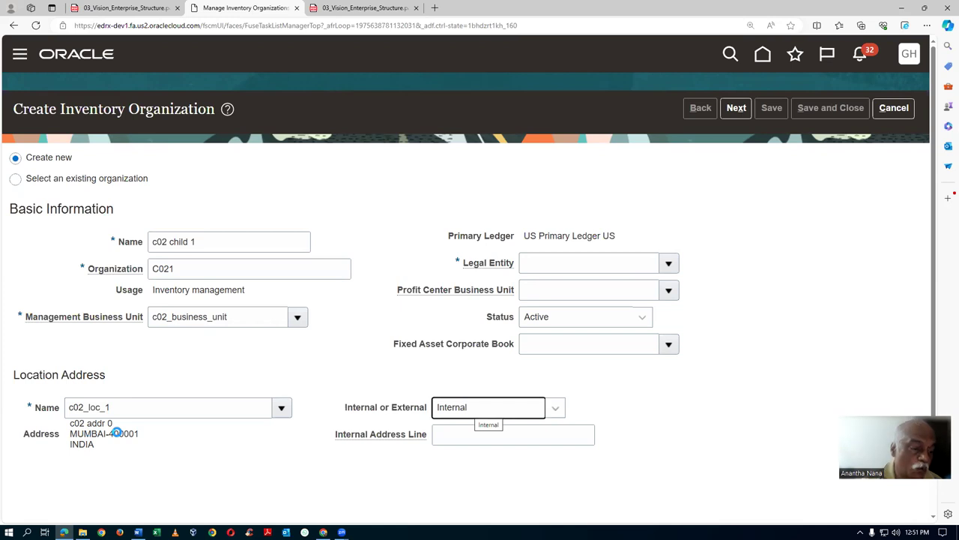
left_click(547, 270)
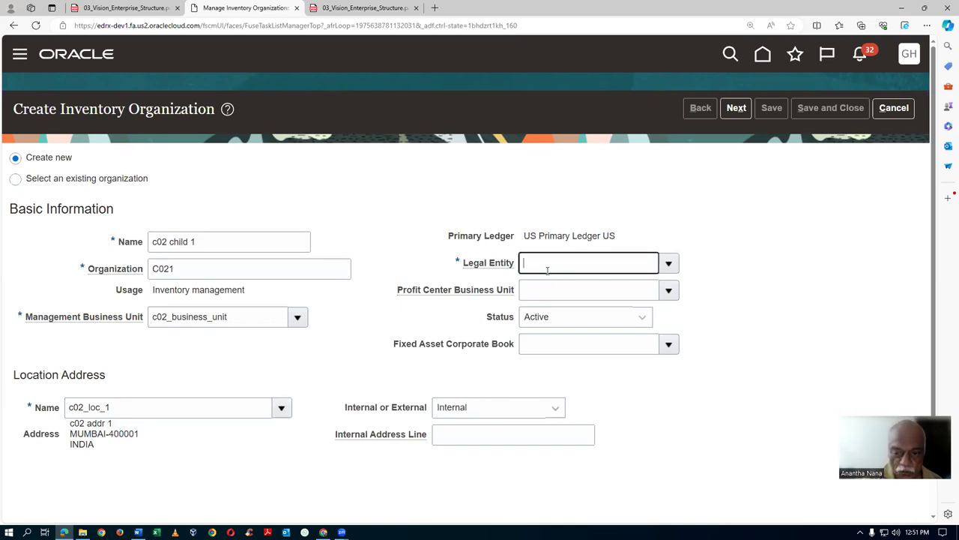
type("c02")
key("Tab")
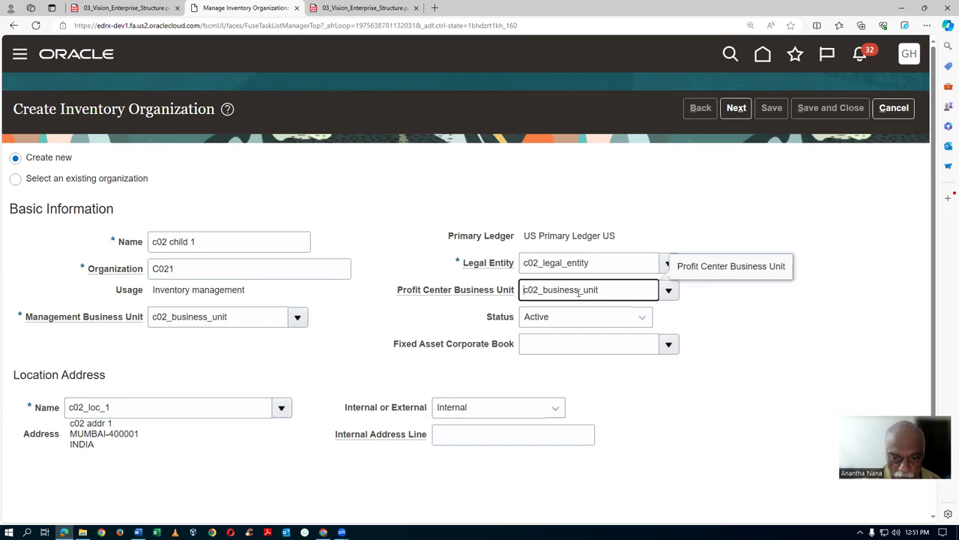
left_click(736, 111)
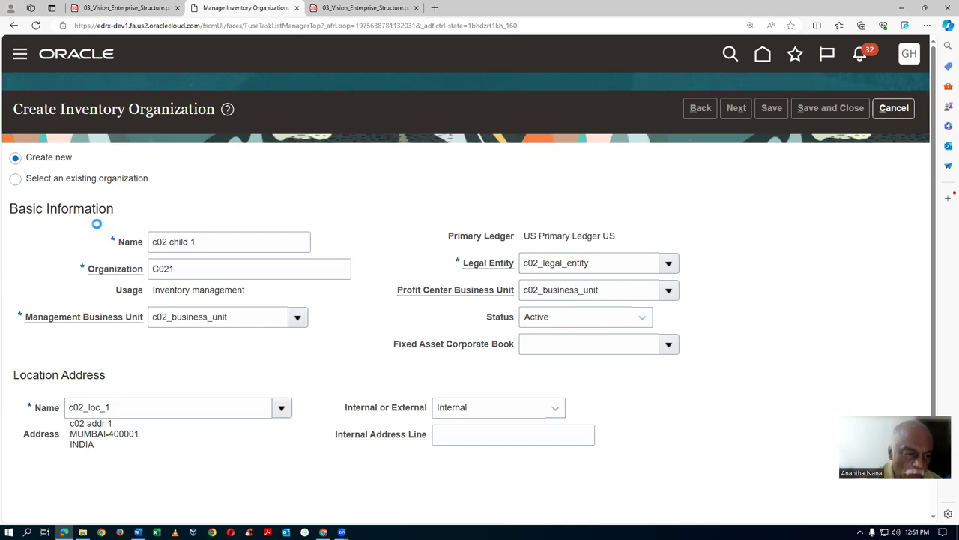
- Set c02 master org as item master with Definition Organization grouping behavior
left_click(273, 330)
type("c02")
key("Tab")
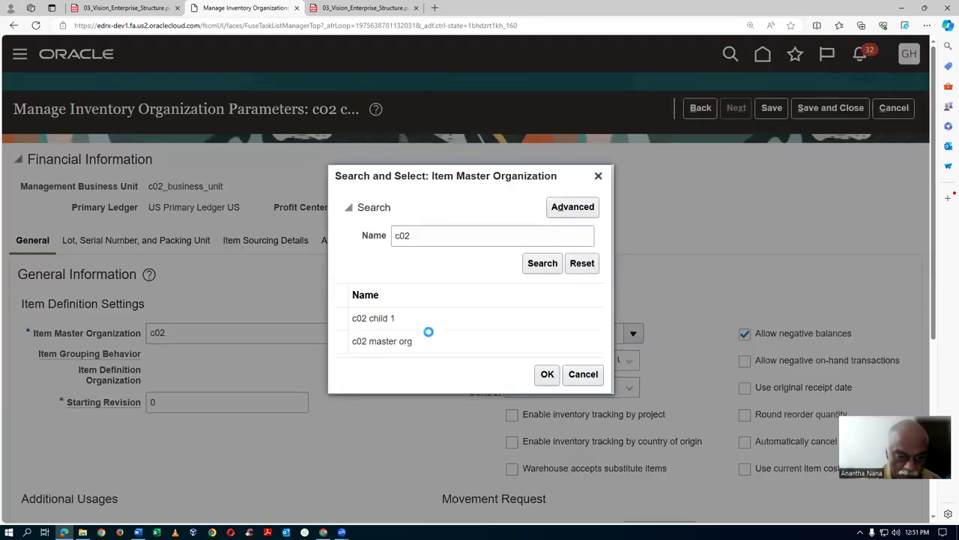
left_click(439, 339)
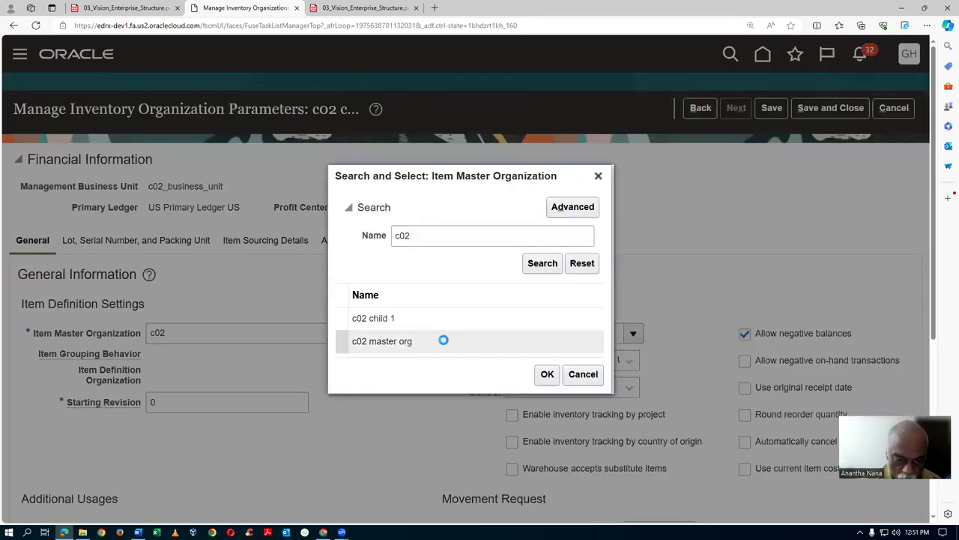
left_click(548, 374)
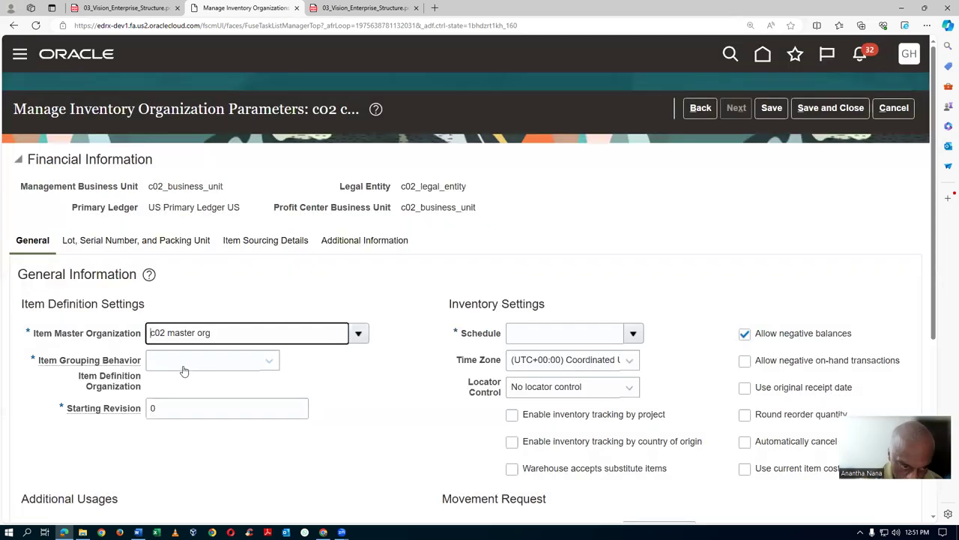
left_click(185, 362)
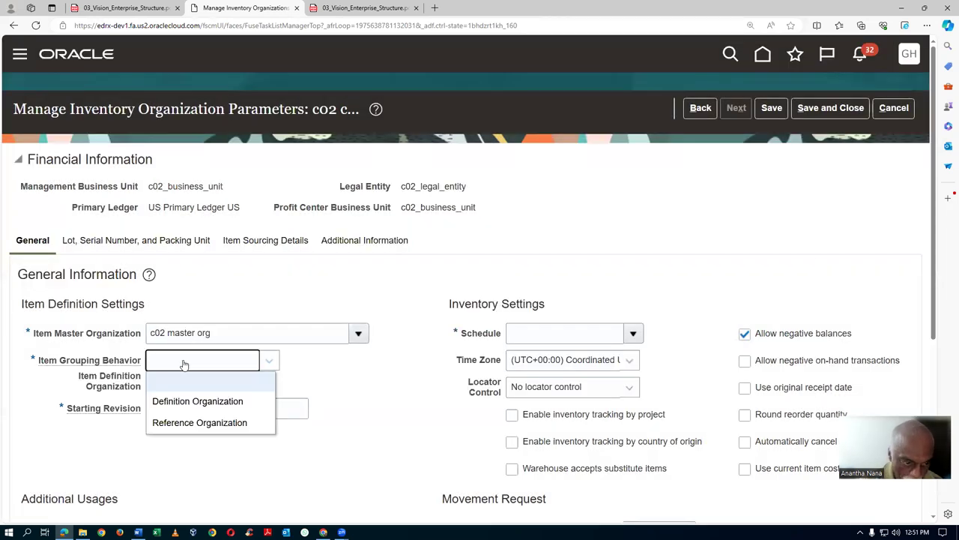
left_click(199, 401)
- Choose the 10Am Duration_Work_Schedule schedule and subinventory-level locator control, tick manufacturing and maintenance, and save
left_click(553, 337)
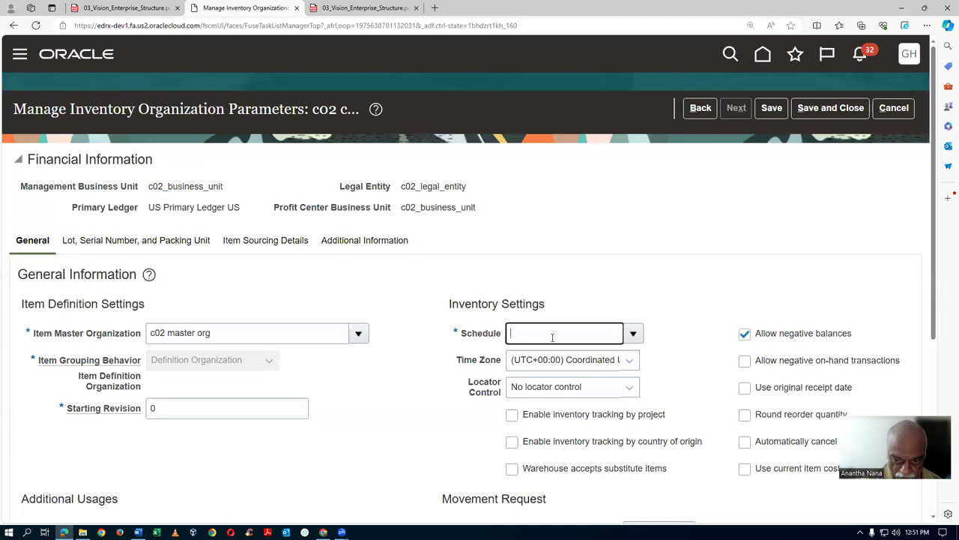
left_click(633, 334)
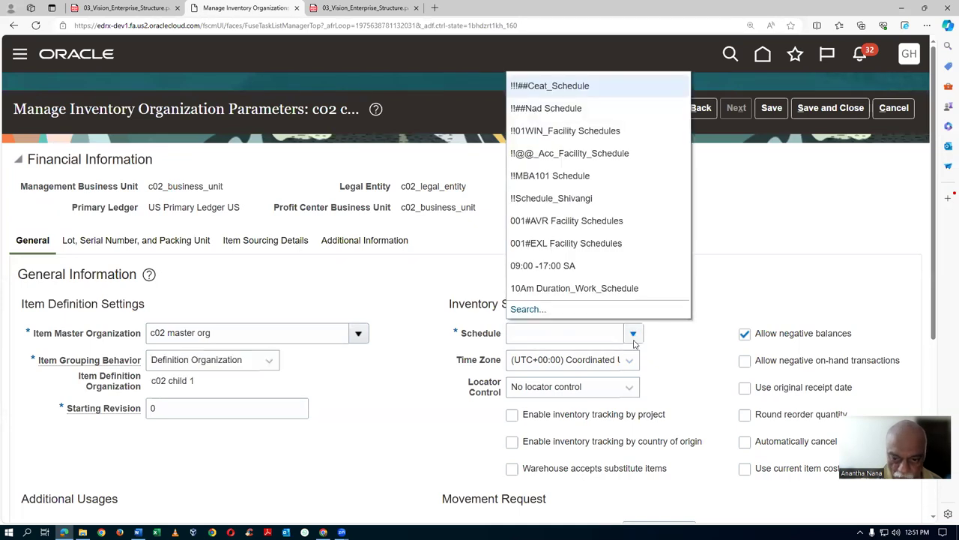
left_click(579, 289)
left_click(558, 388)
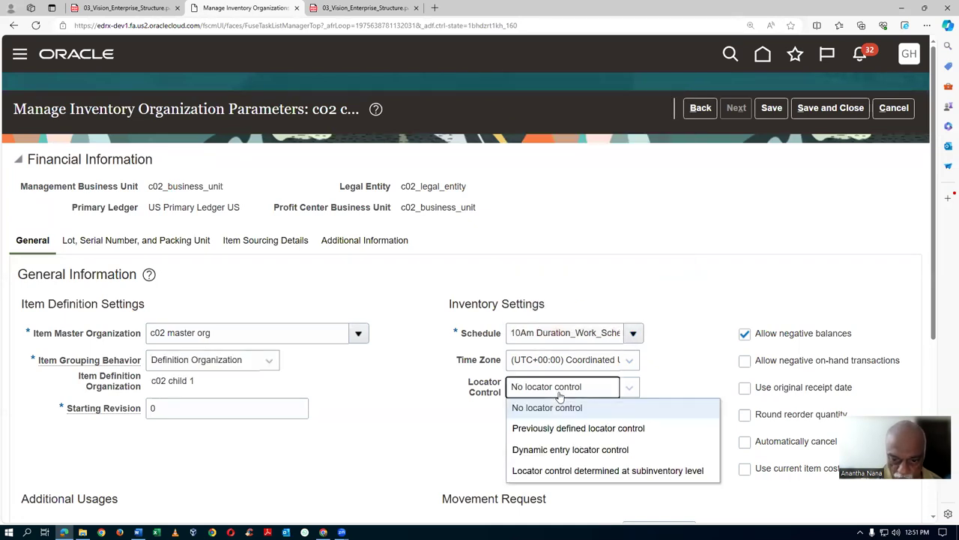
left_click(541, 471)
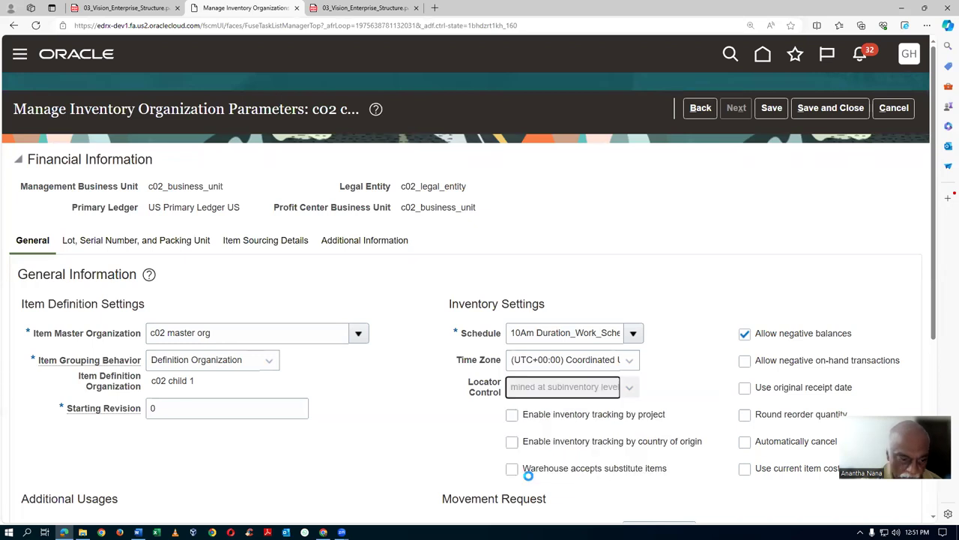
scroll(169, 453, "down", 2)
left_click(142, 381)
left_click(142, 409)
scroll(746, 318, "up", 2)
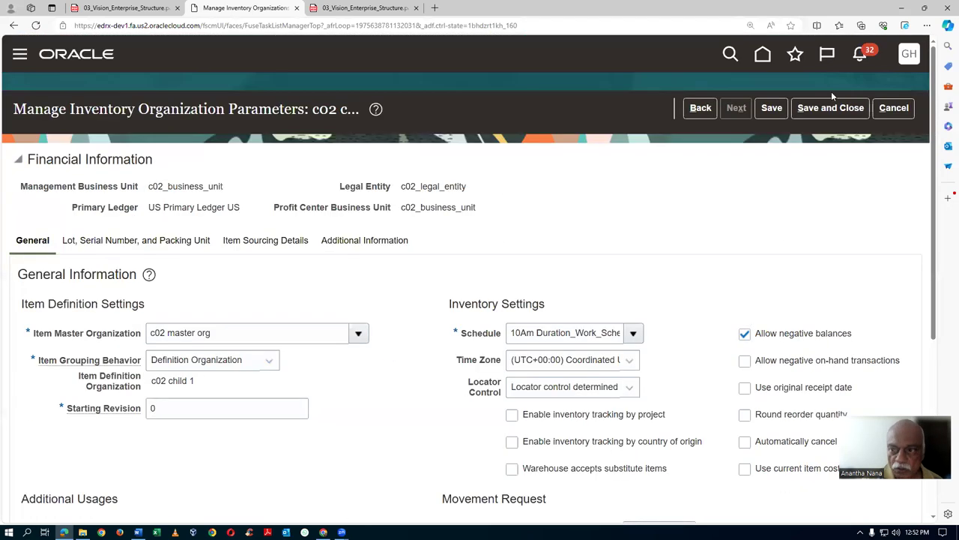
left_click(852, 110)
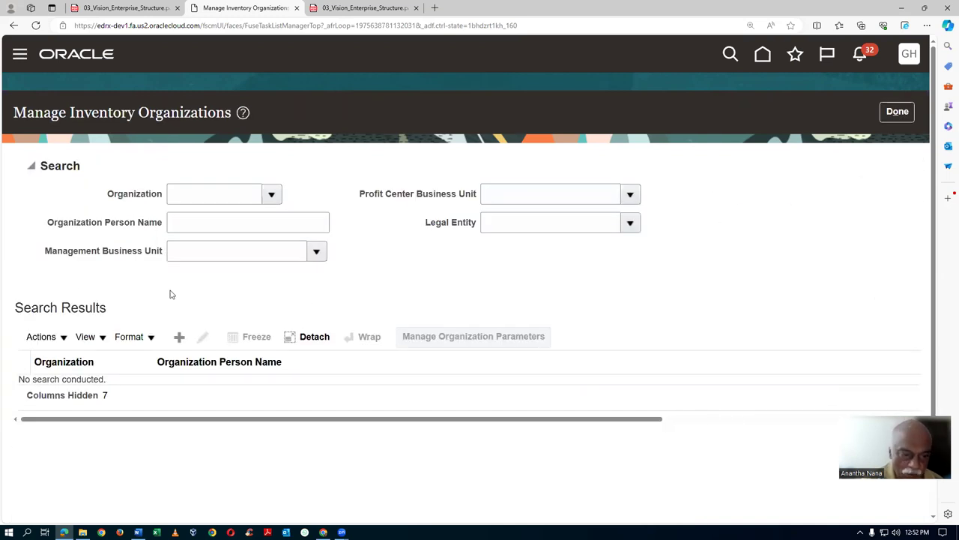
- Finish with inventory organizations and reach Manage Locations through a man%locations% task search
left_click(896, 112)
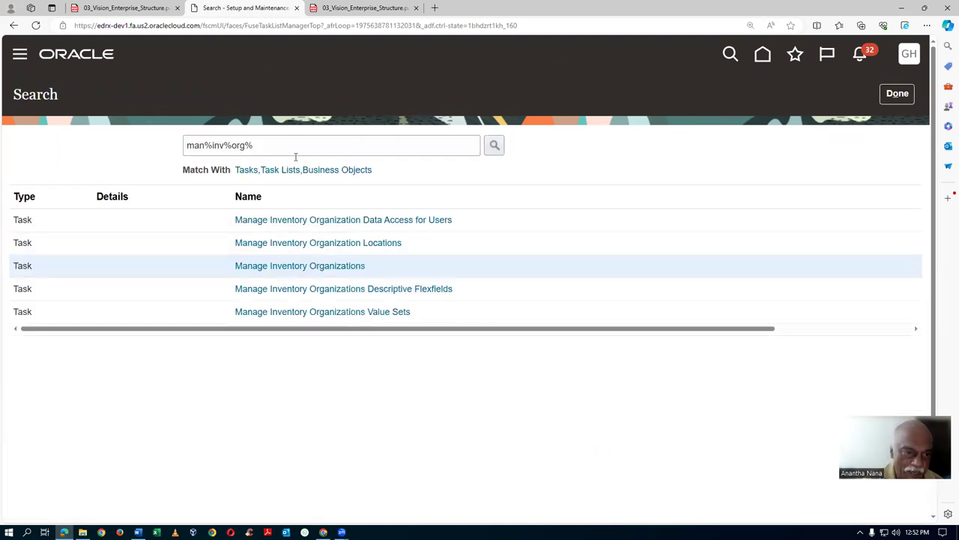
left_click_drag(298, 150, 6, 209)
type("man%locations%")
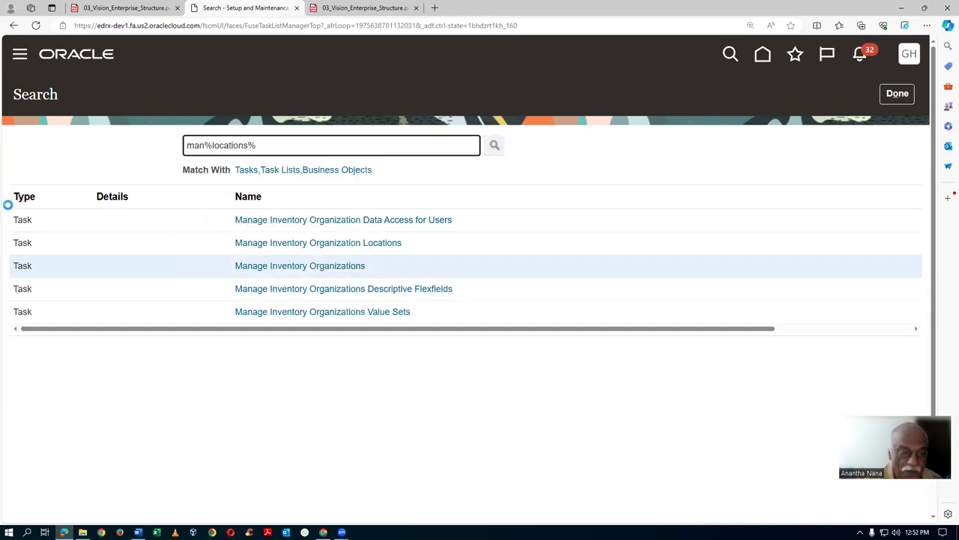
key("Return")
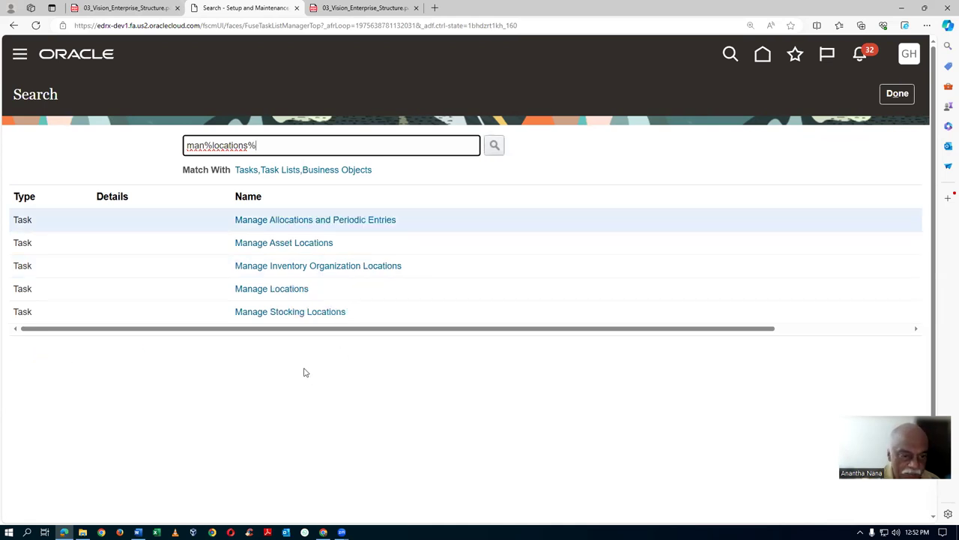
left_click(292, 289)
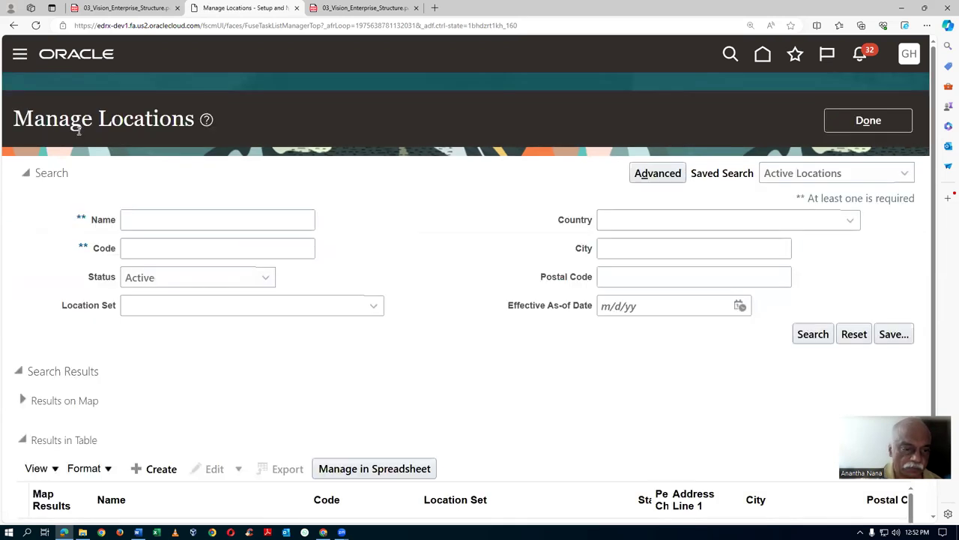
- Search locations for c02, select c02_loc_0 and confirm updating it
type("c02")
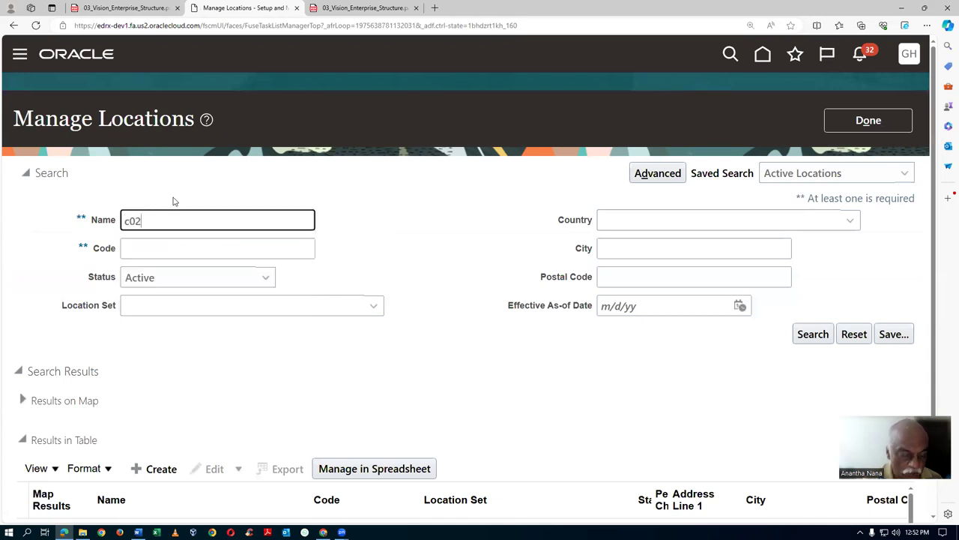
left_click(810, 335)
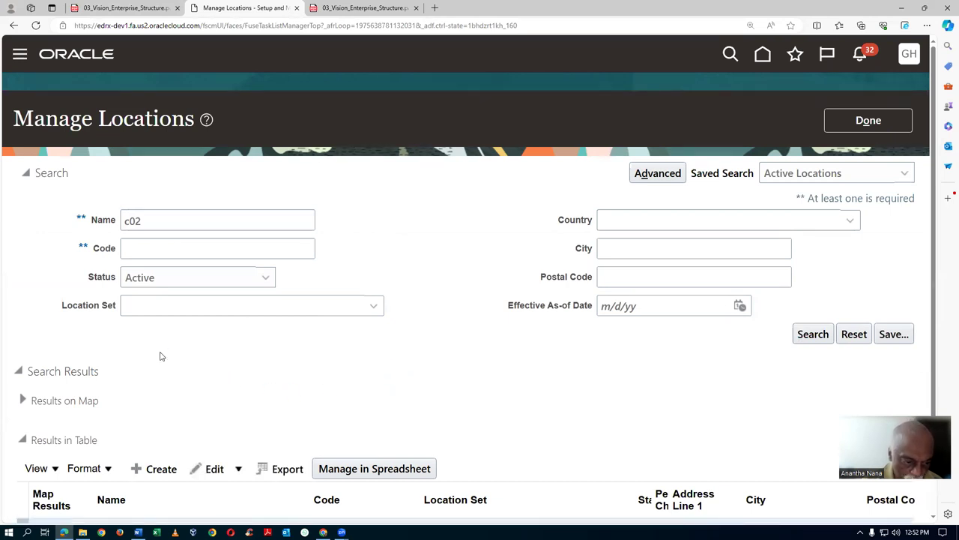
scroll(160, 356, "down", 2)
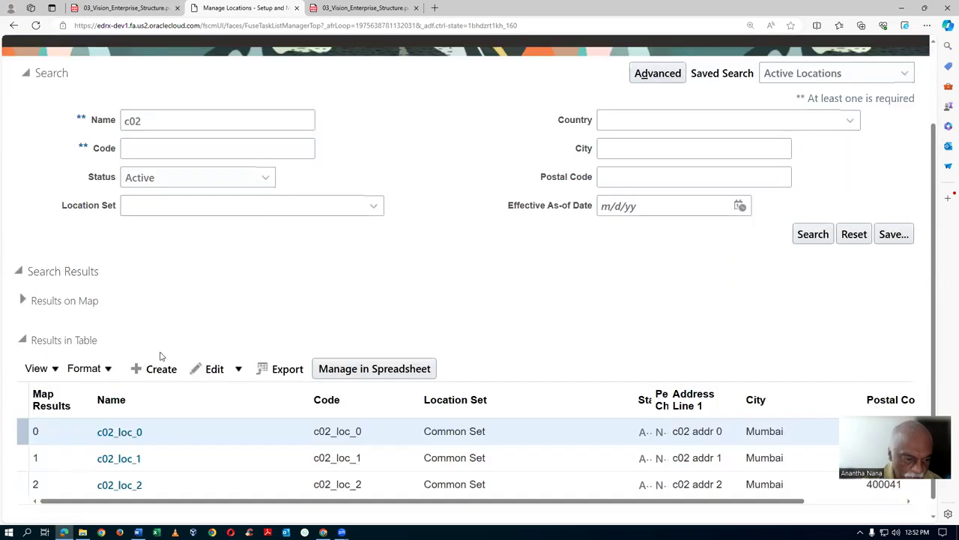
left_click(220, 379)
left_click(223, 394)
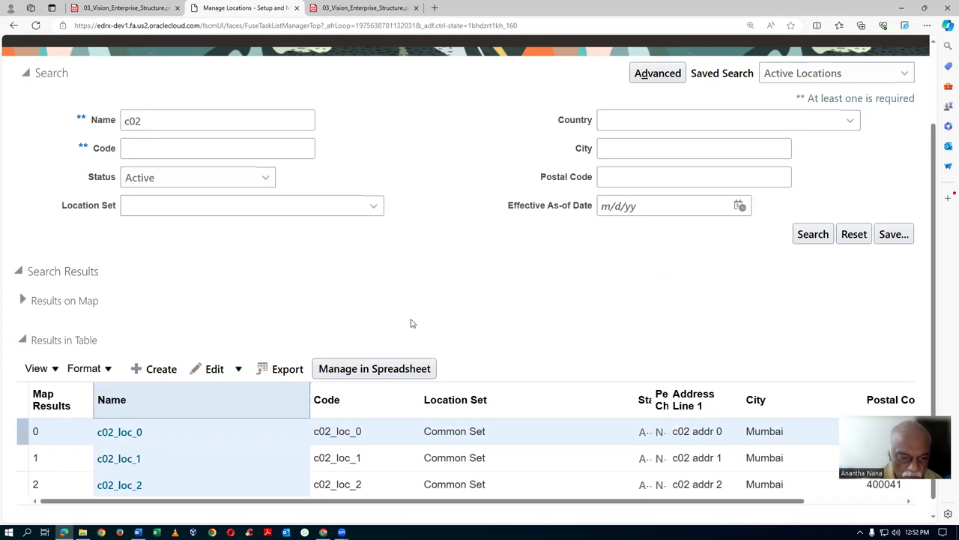
left_click(171, 431)
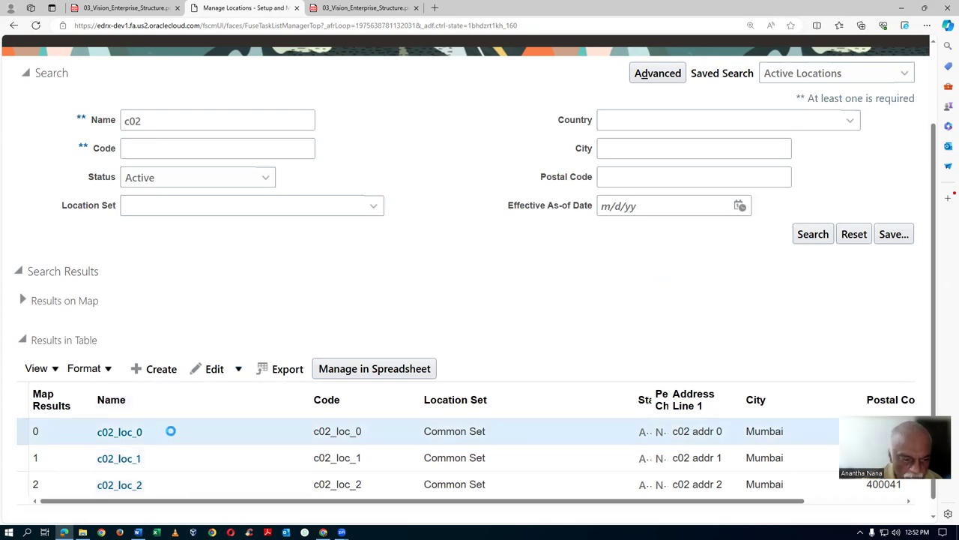
left_click(230, 375)
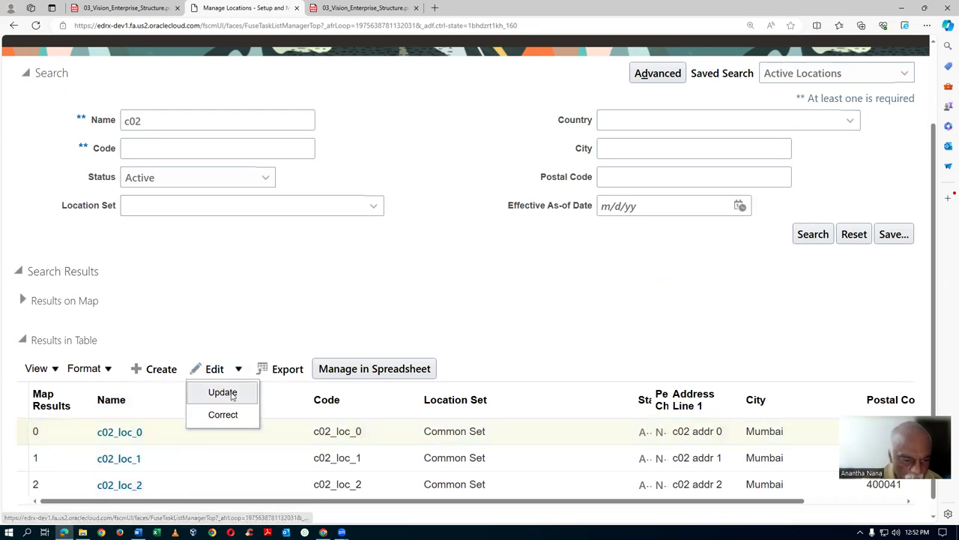
left_click(233, 395)
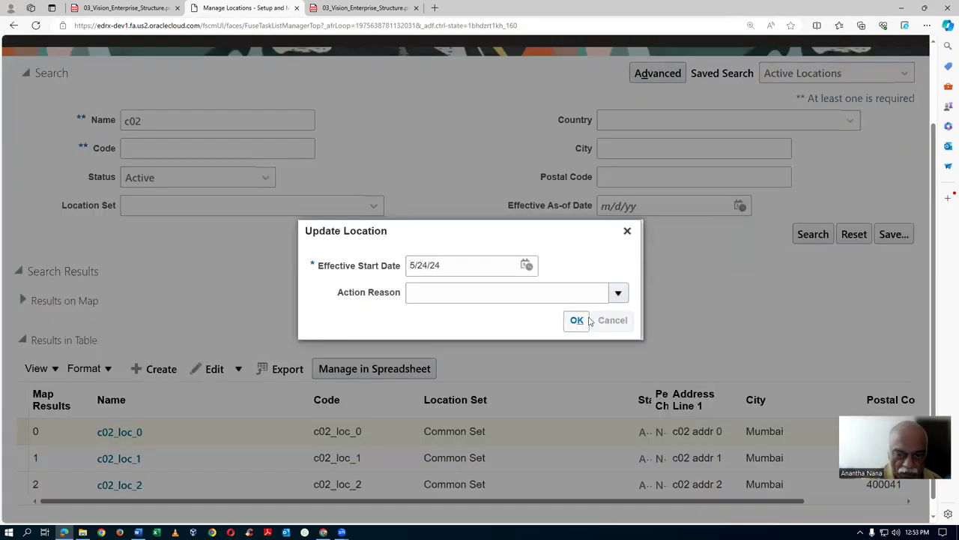
left_click(588, 321)
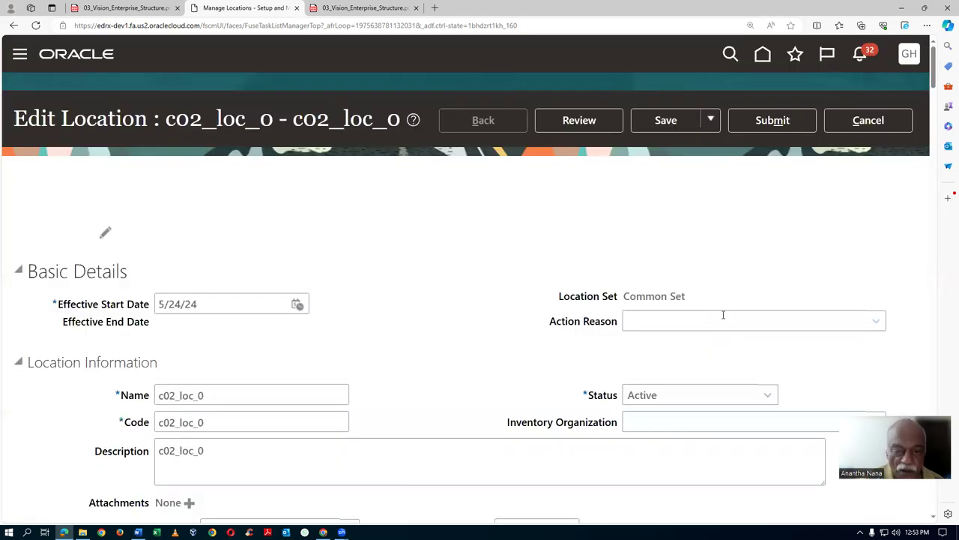
- Set c02_loc_0's inventory organization to c02 master org and submit
scroll(724, 319, "down", 2)
left_click(678, 326)
type("c02")
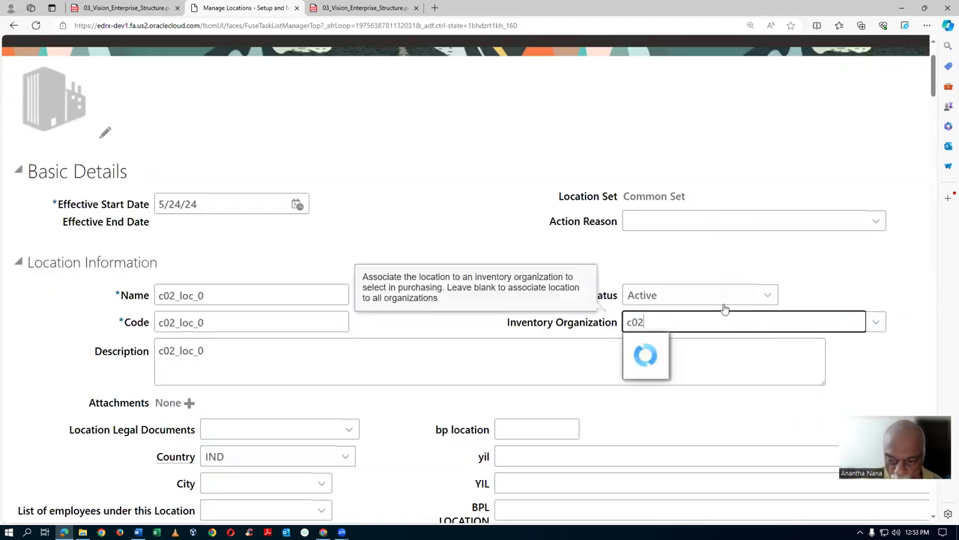
left_click(658, 368)
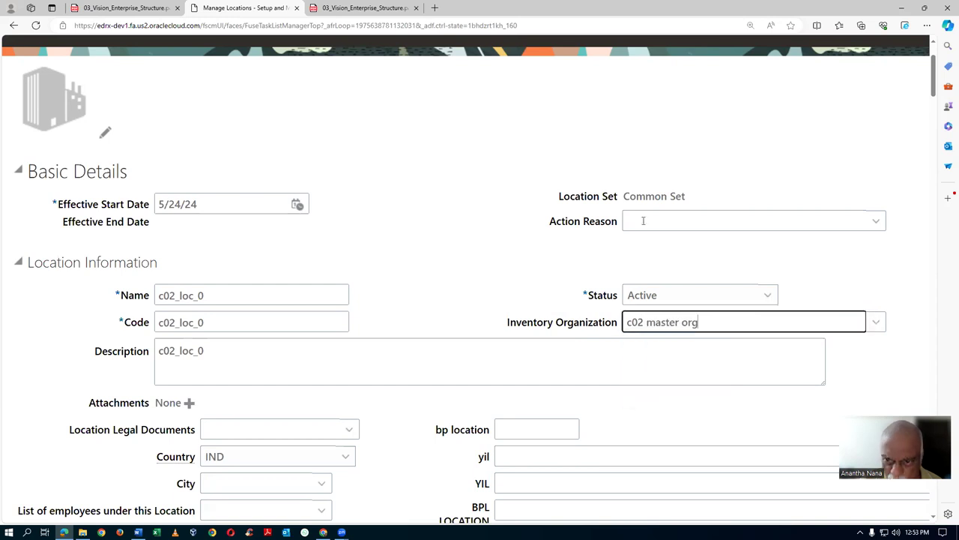
scroll(781, 155, "up", 2)
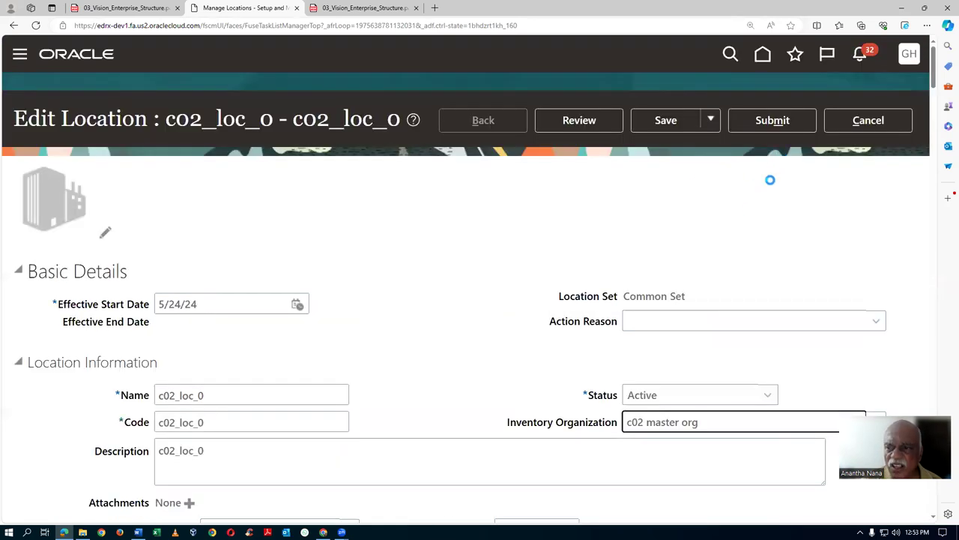
left_click(788, 129)
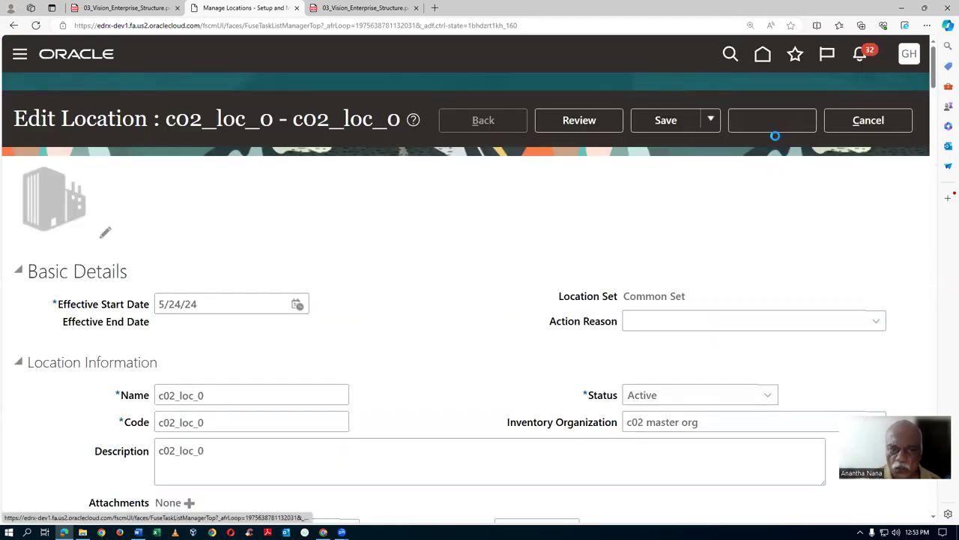
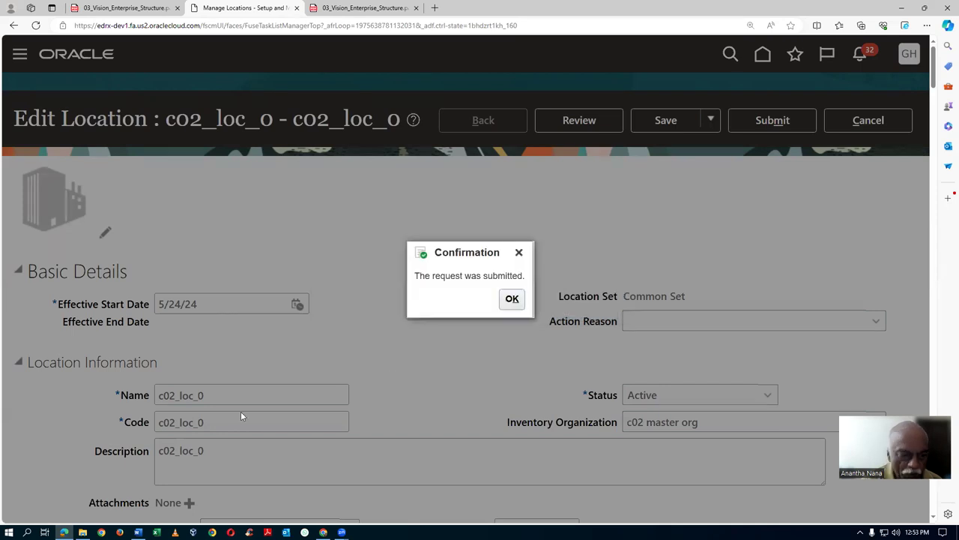
- Dismiss the c02_loc_0 submission confirmation and select location c02_loc_1 in the results
left_click(512, 298)
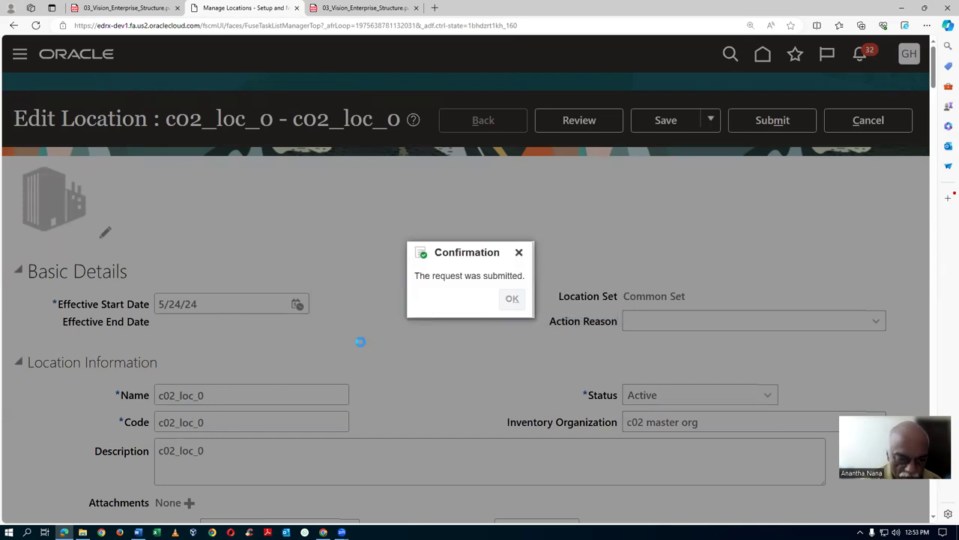
scroll(362, 345, "down", 2)
left_click(246, 441)
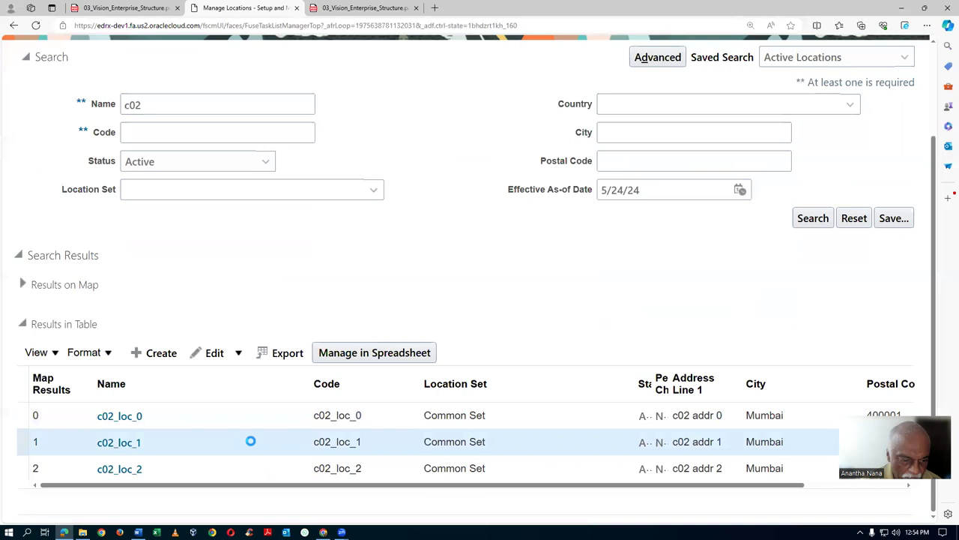
left_click(159, 441)
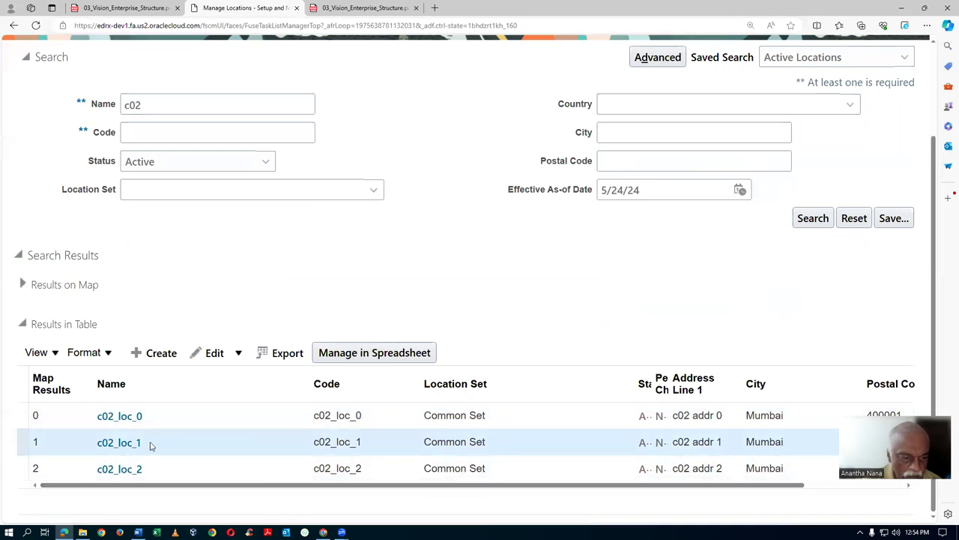
- Start an update of location c02_loc_1 effective 5/24/24
left_click(215, 357)
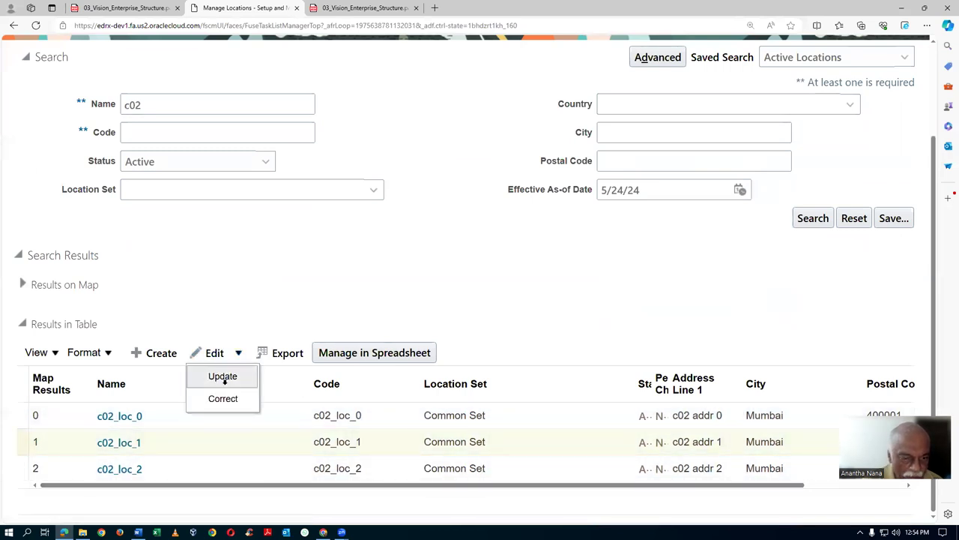
left_click(224, 377)
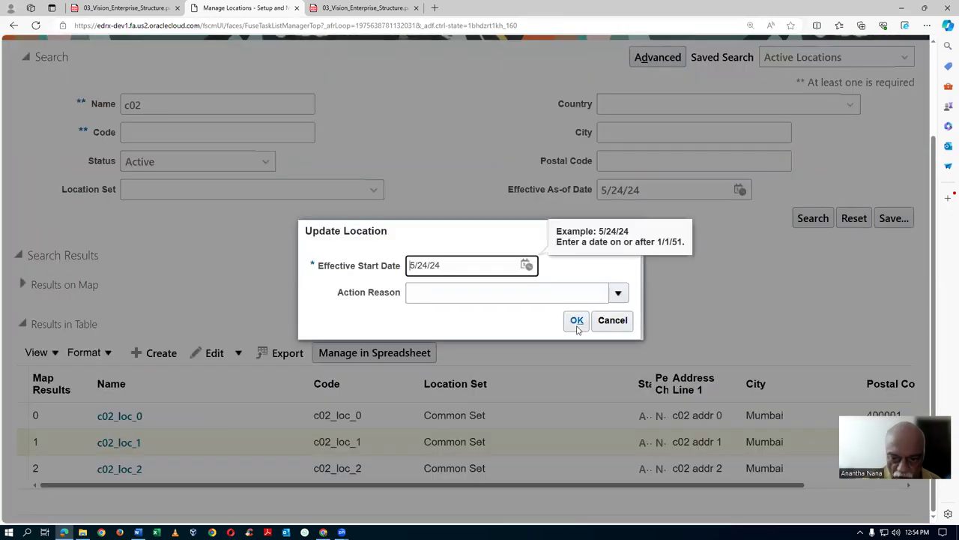
left_click(576, 320)
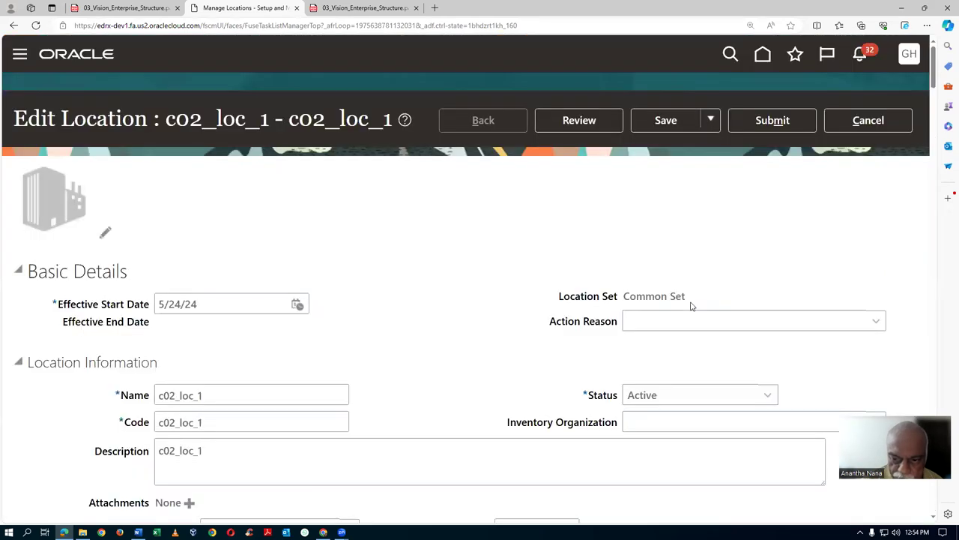
scroll(690, 306, "down", 1)
- Set c02_loc_1's inventory organization to 'c02 child 1' and submit the update
left_click(655, 321)
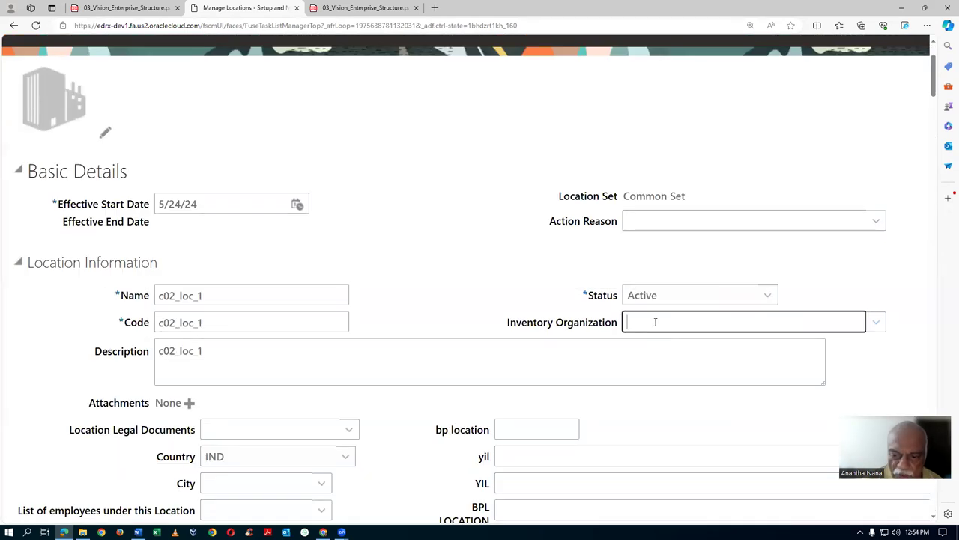
type("c02")
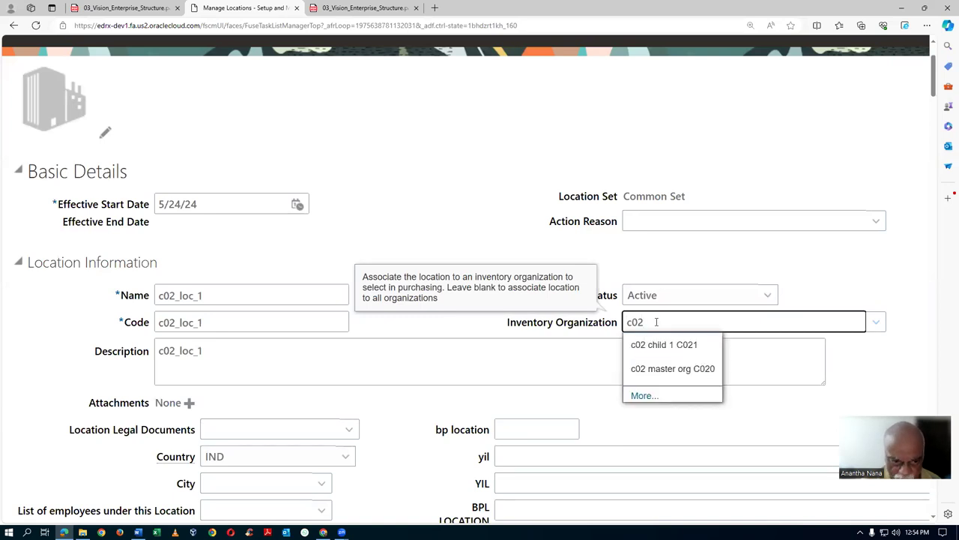
left_click(659, 344)
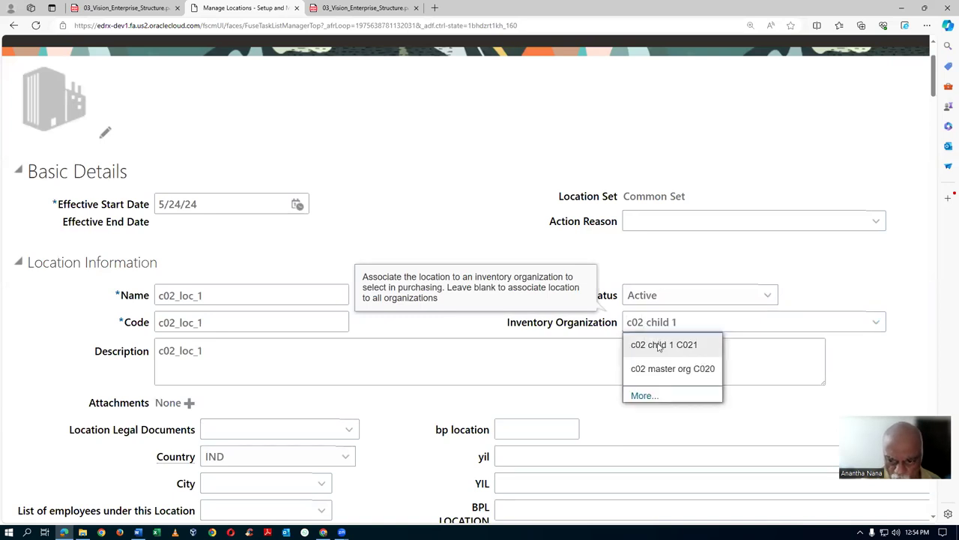
left_click(424, 209)
scroll(794, 178, "up", 2)
left_click(771, 120)
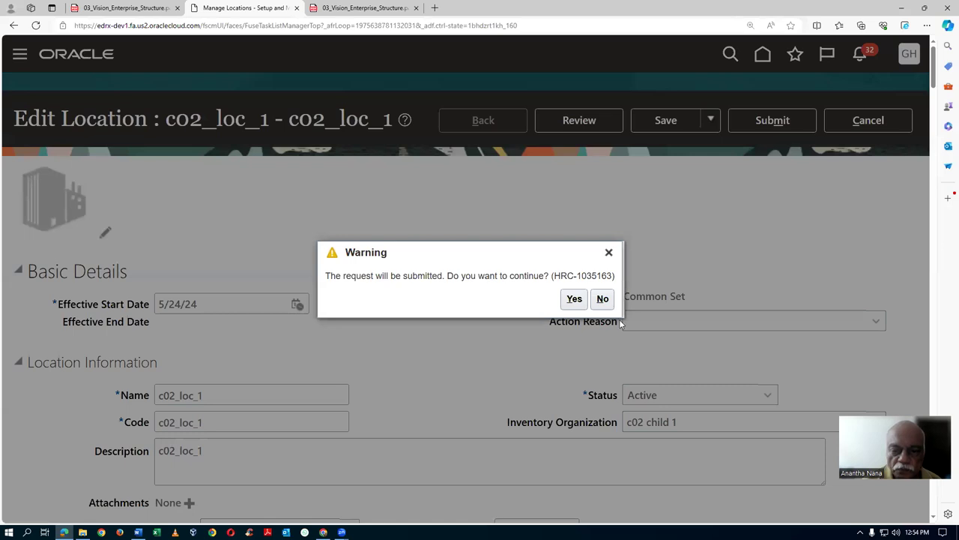
left_click(574, 299)
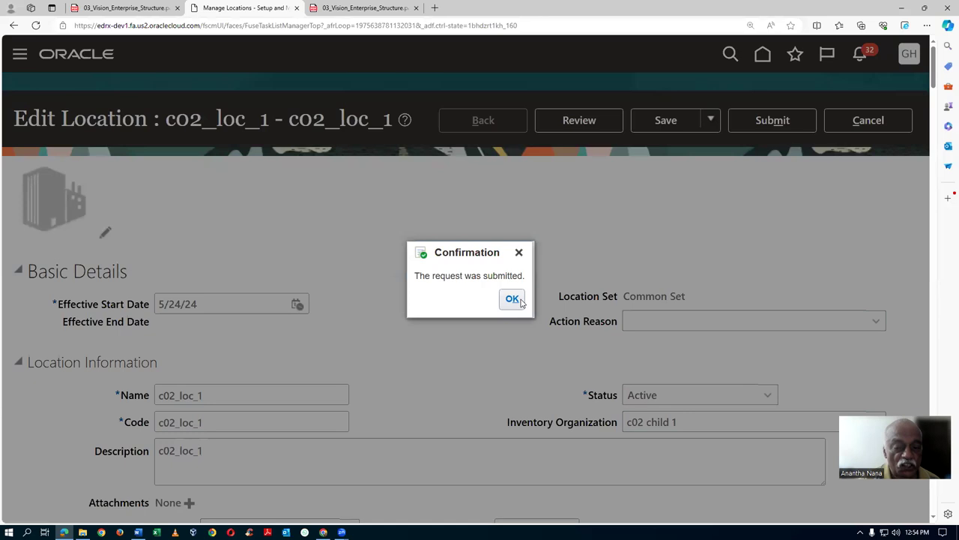
- Switch to the 03_Vision_Enterprise_Structure.pdf window and clear the stray text selection
key("alt+Tab")
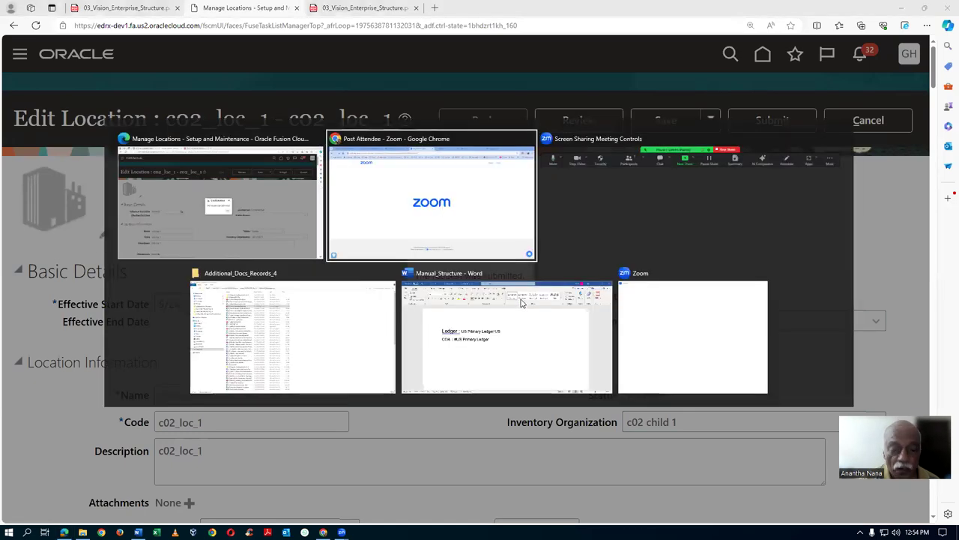
key("alt+Tab")
key("alt+Tab")
key("alt+Tab")
key("alt+Tab")
key("alt+Tab")
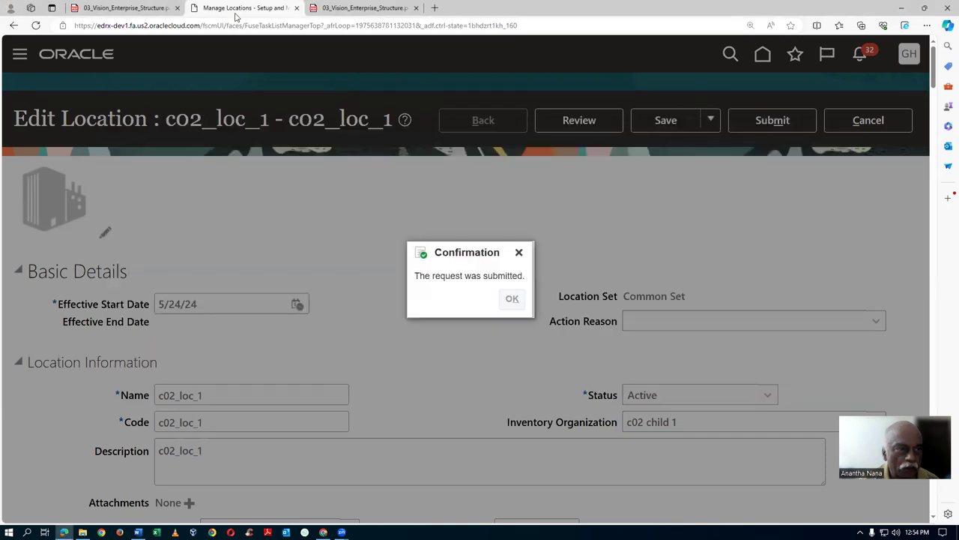
left_click(104, 11)
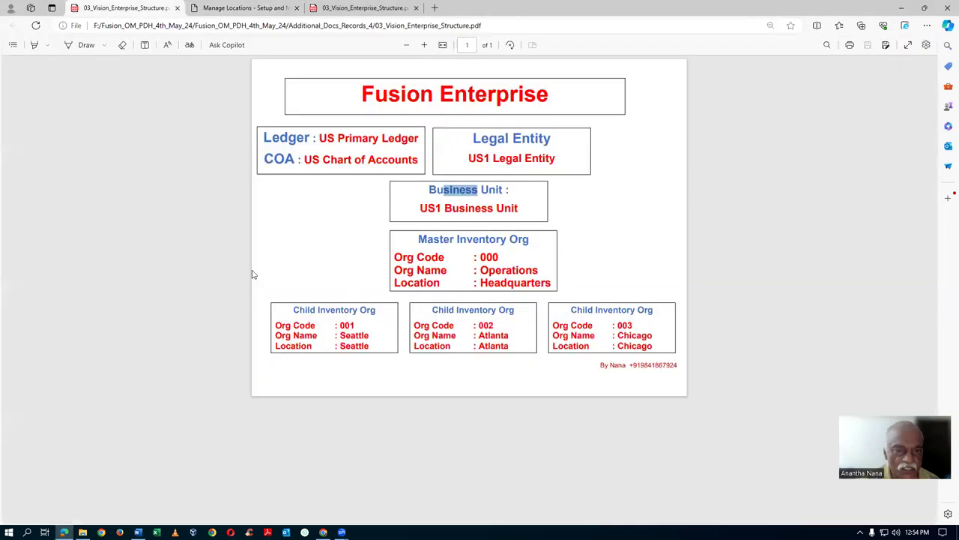
left_click(535, 257)
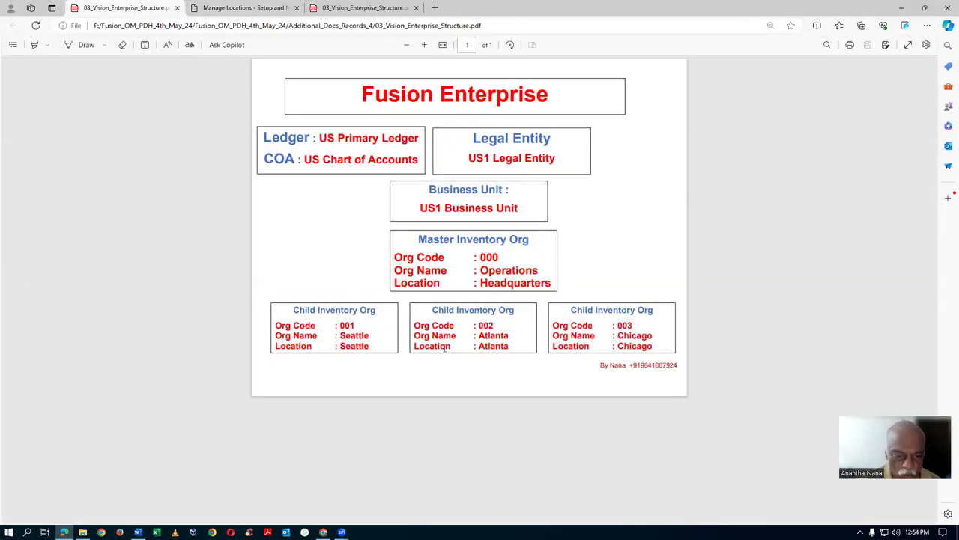